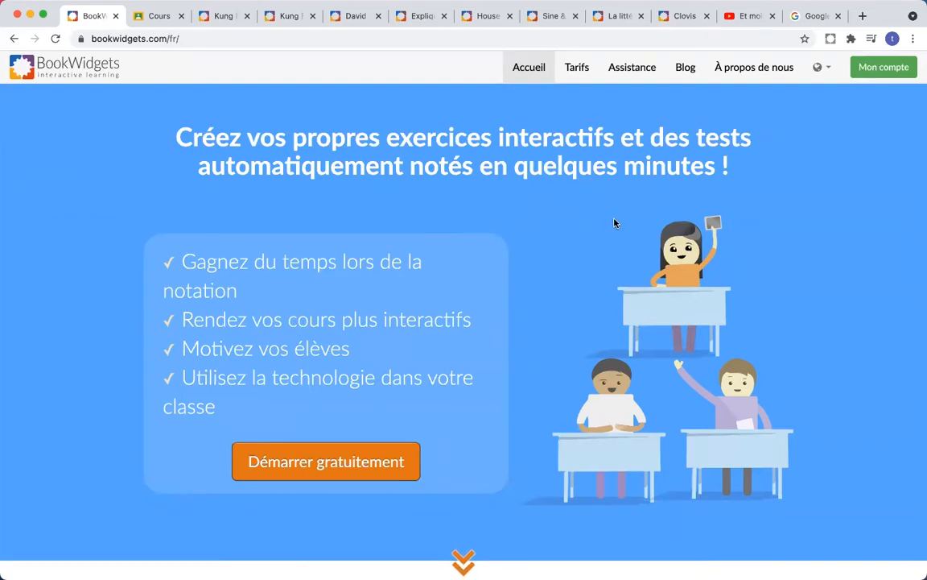
Step: Scroll down the BookWidgets homepage to its Google Classroom integration section
scroll(598, 231, "down", 2)
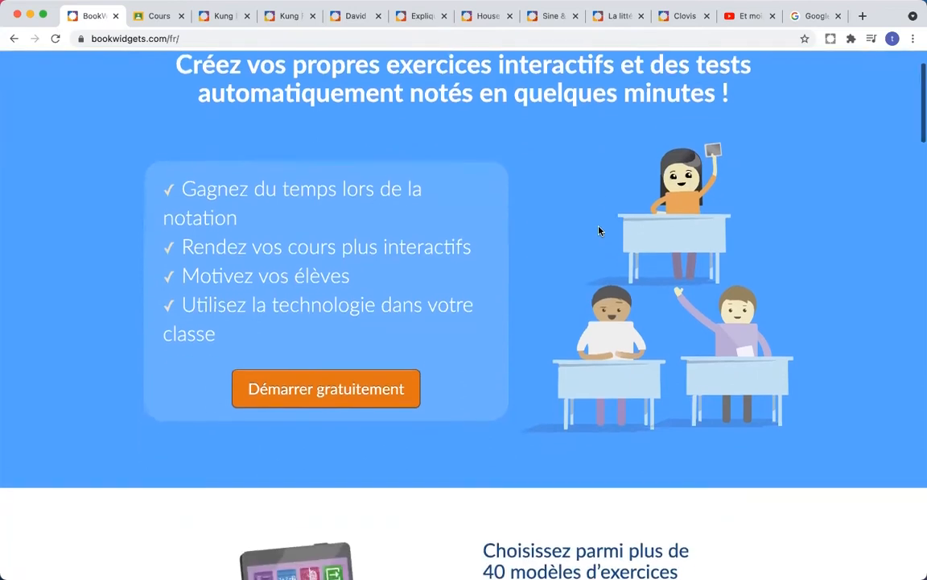
scroll(598, 231, "down", 8)
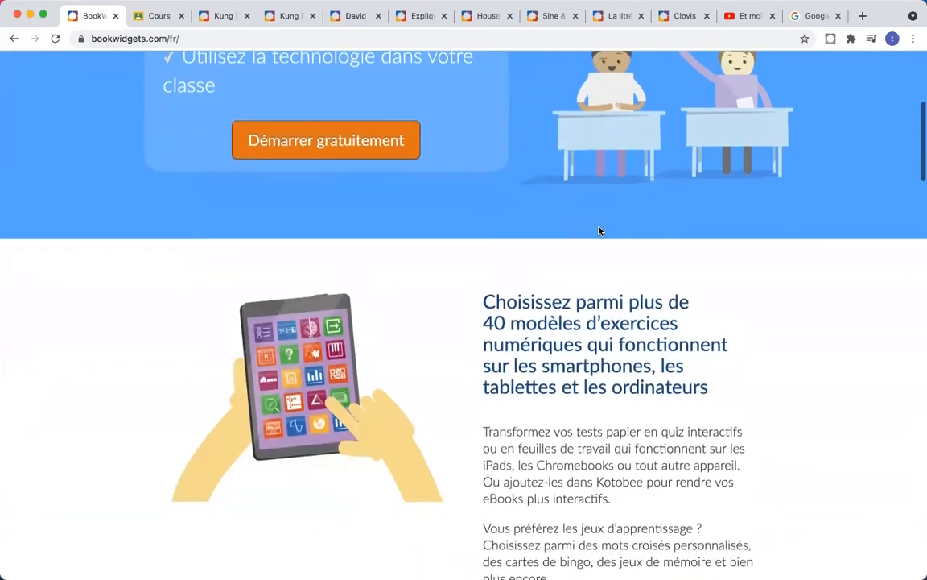
scroll(598, 227, "down", 2)
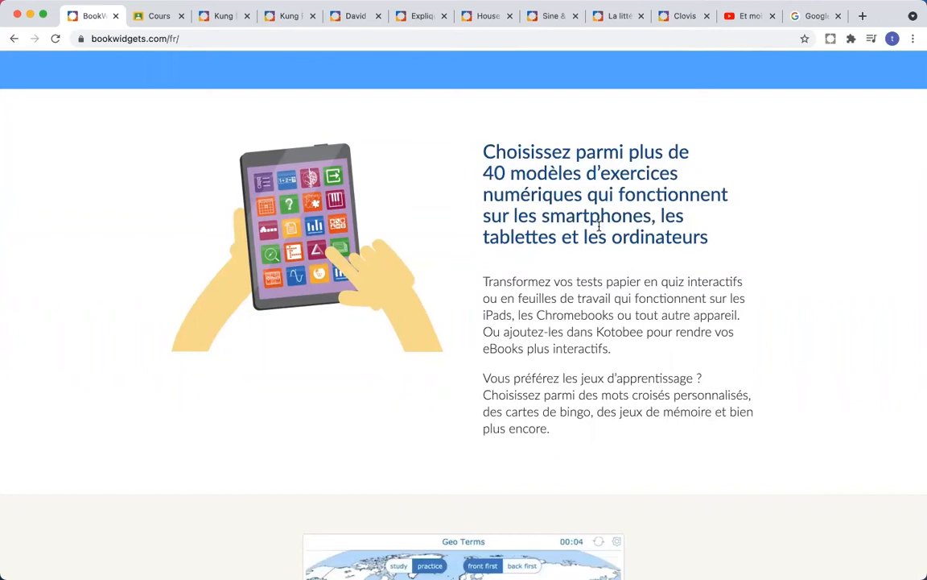
scroll(578, 256, "down", 2)
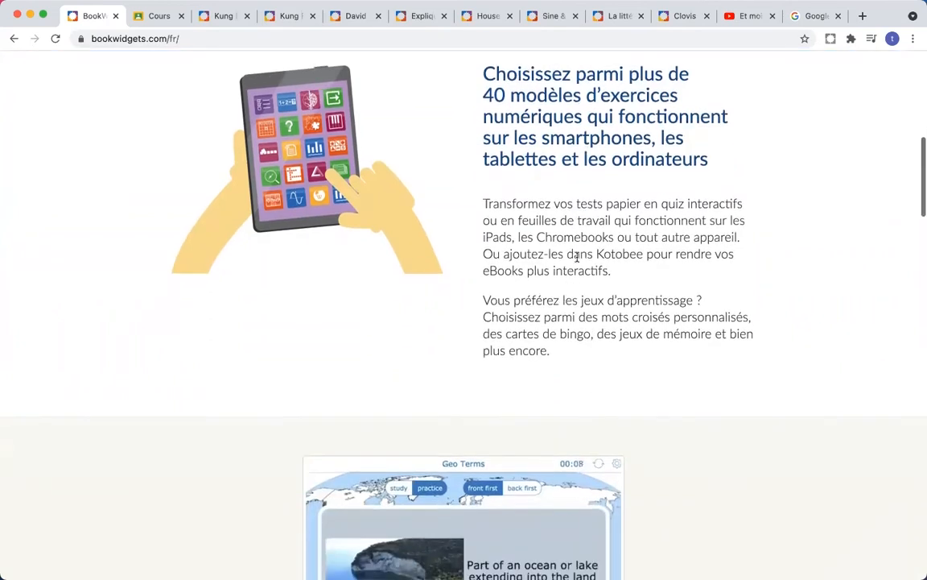
scroll(578, 256, "down", 2)
scroll(578, 259, "down", 3)
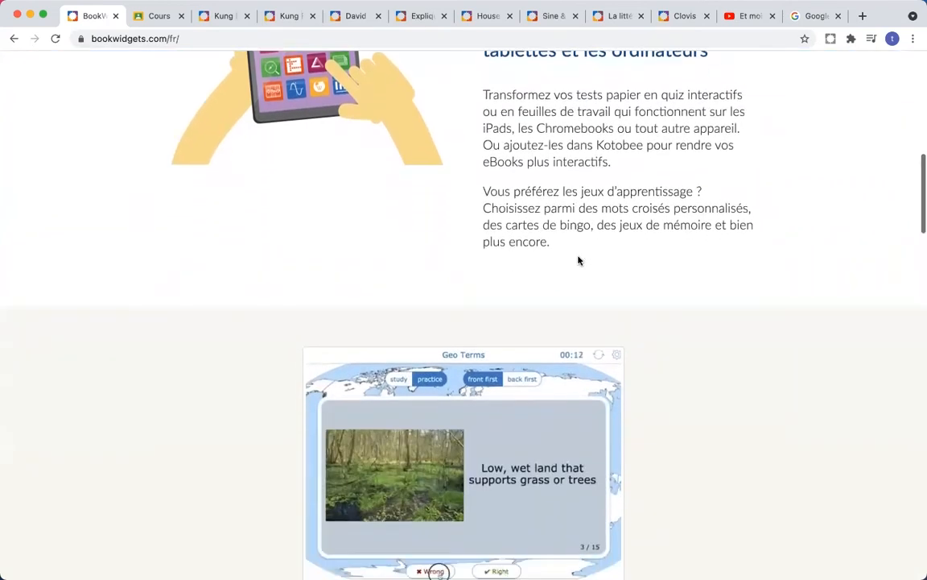
scroll(579, 259, "down", 1)
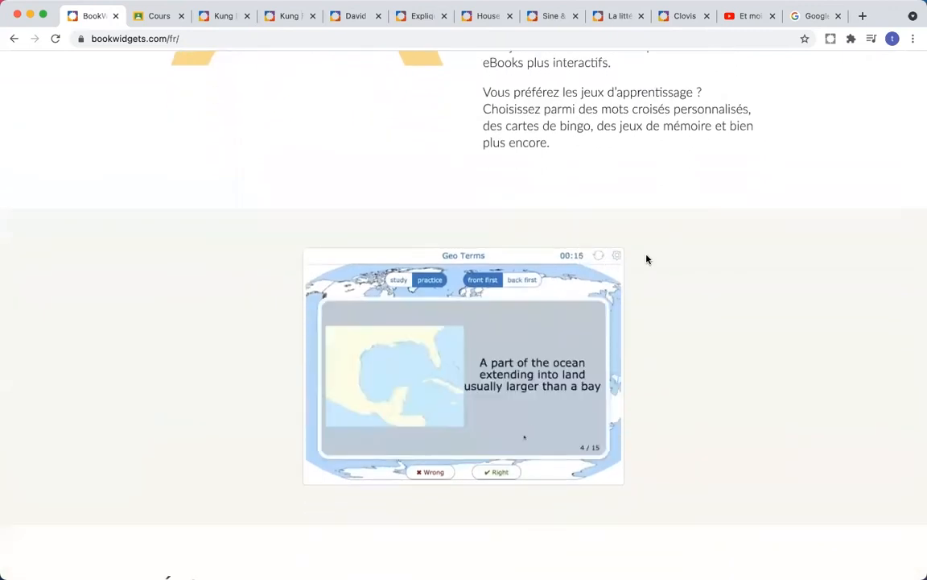
scroll(700, 270, "down", 2)
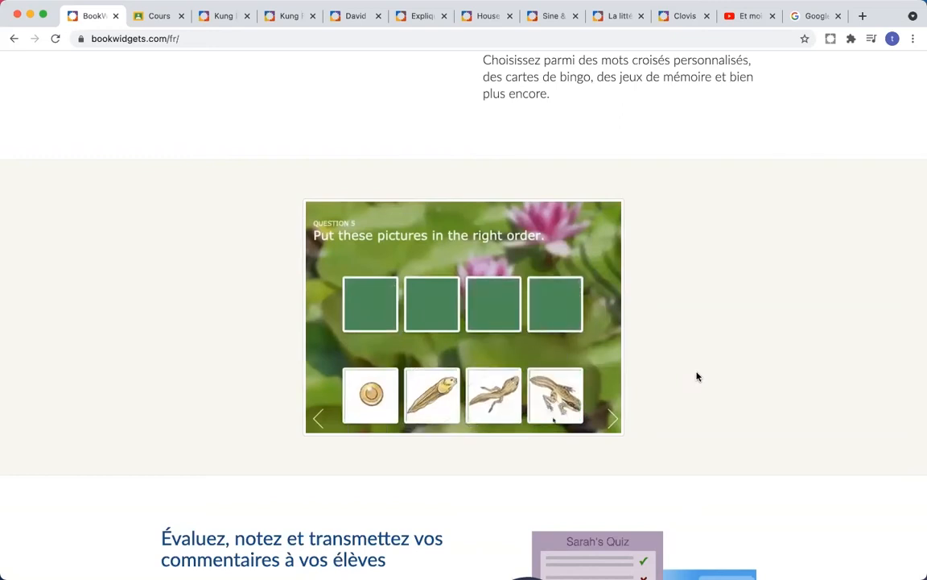
scroll(697, 377, "down", 3)
scroll(699, 378, "down", 5)
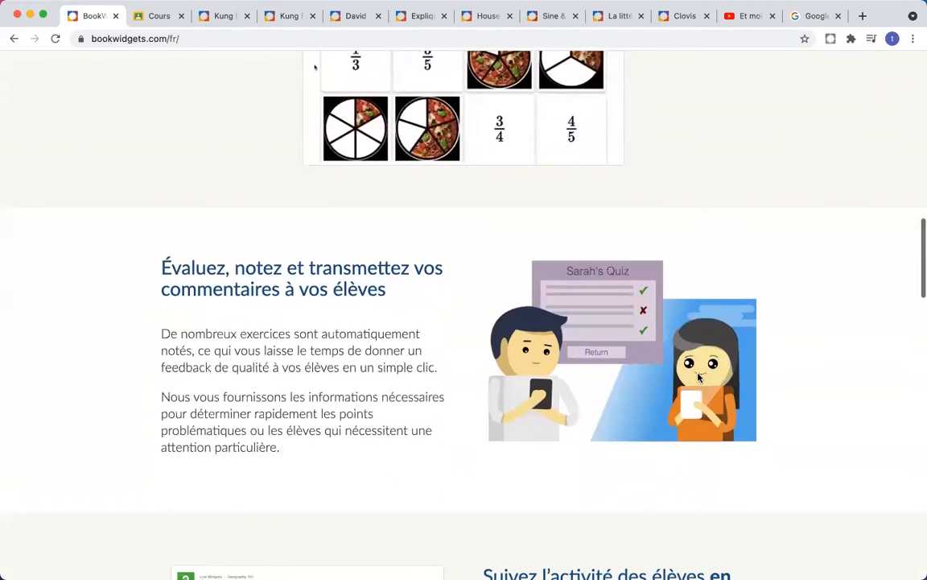
scroll(698, 377, "down", 1)
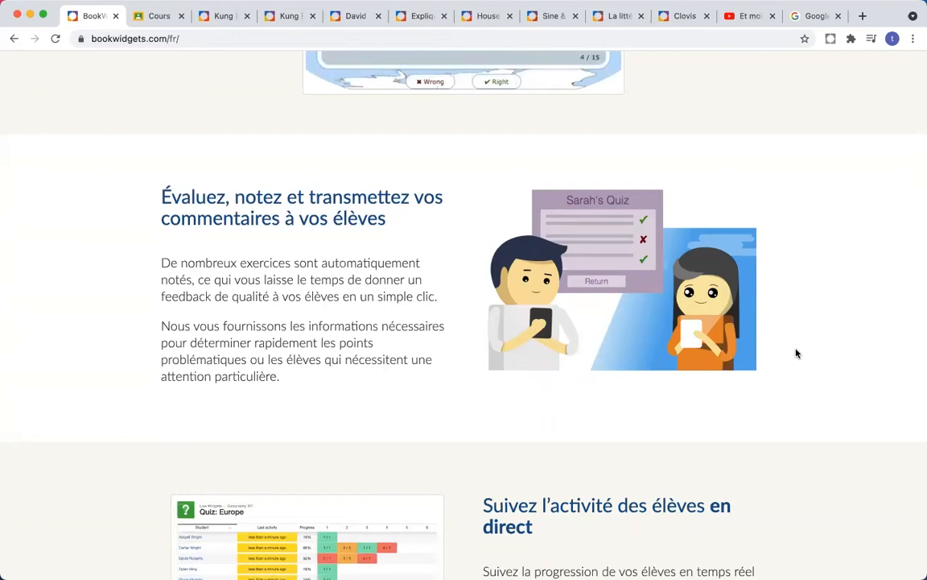
scroll(796, 354, "down", 5)
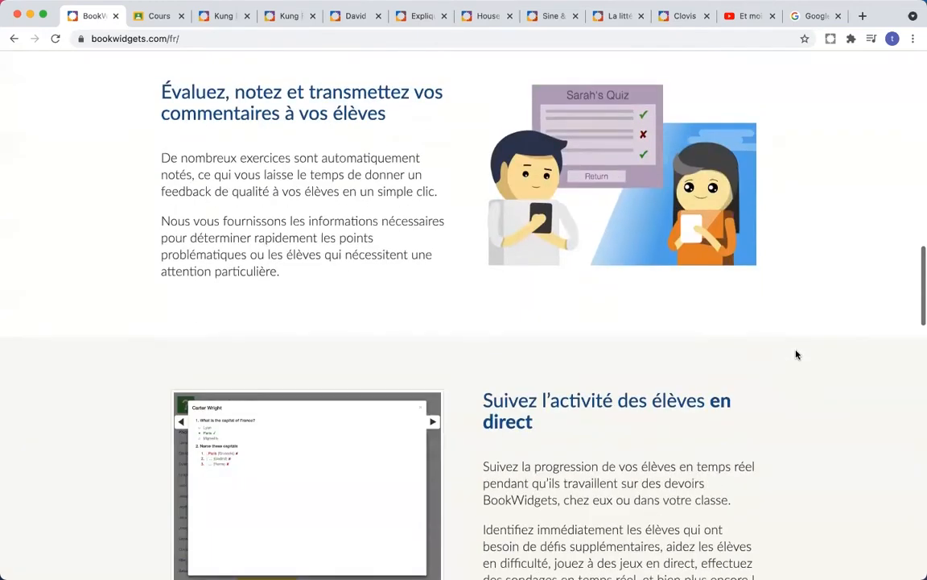
scroll(796, 355, "down", 4)
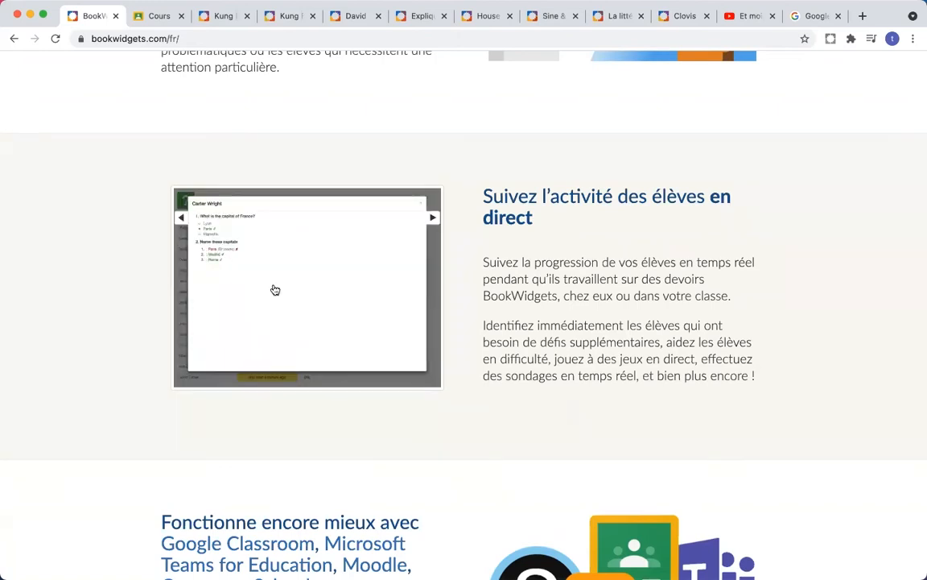
scroll(456, 293, "down", 5)
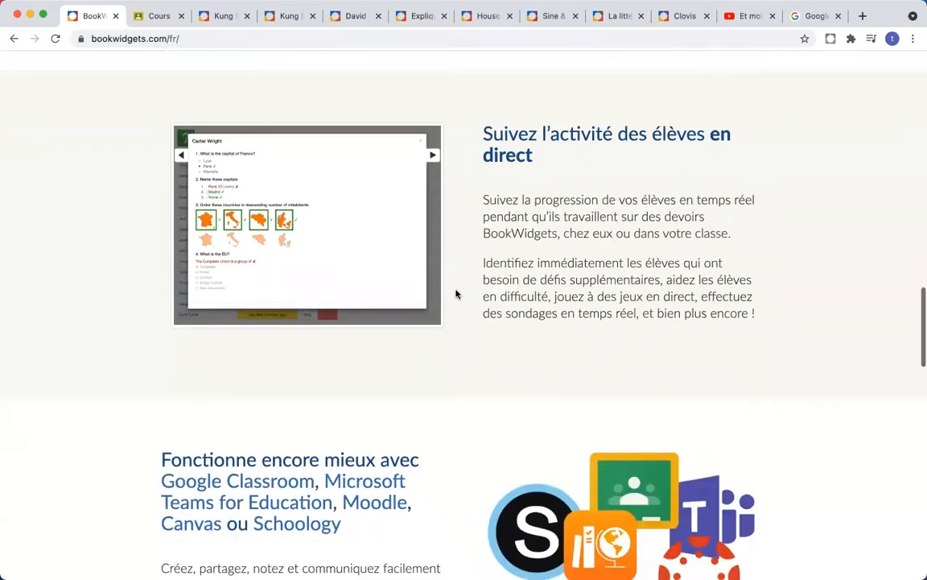
scroll(456, 294, "down", 1)
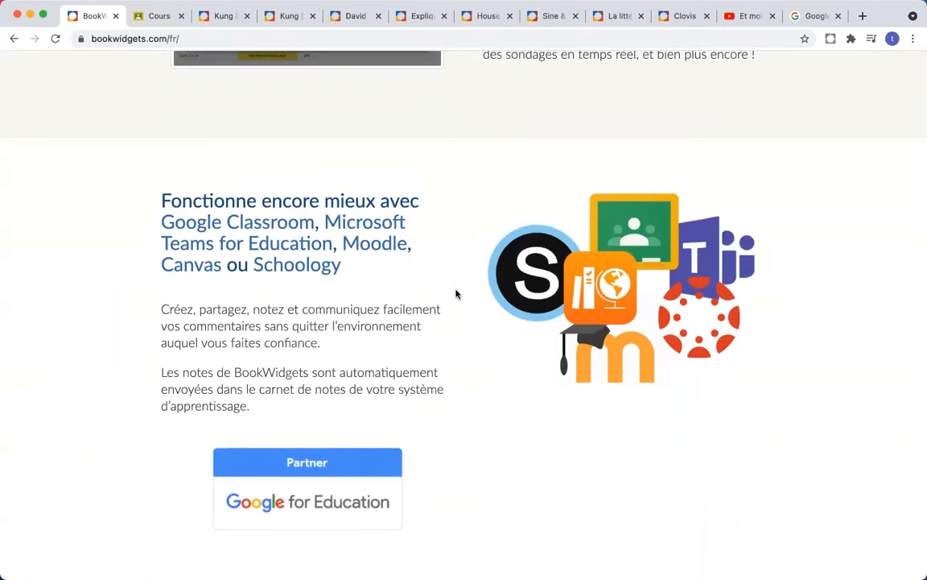
Step: Switch to Google Classroom's courses: French L3A, Math, Geography and Test Course
scroll(448, 293, "up", 1)
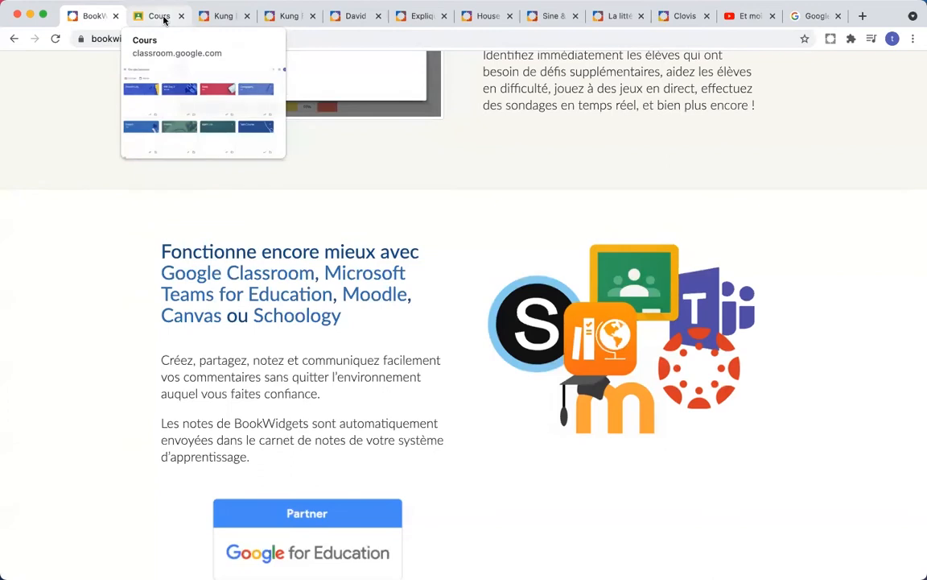
left_click(164, 20)
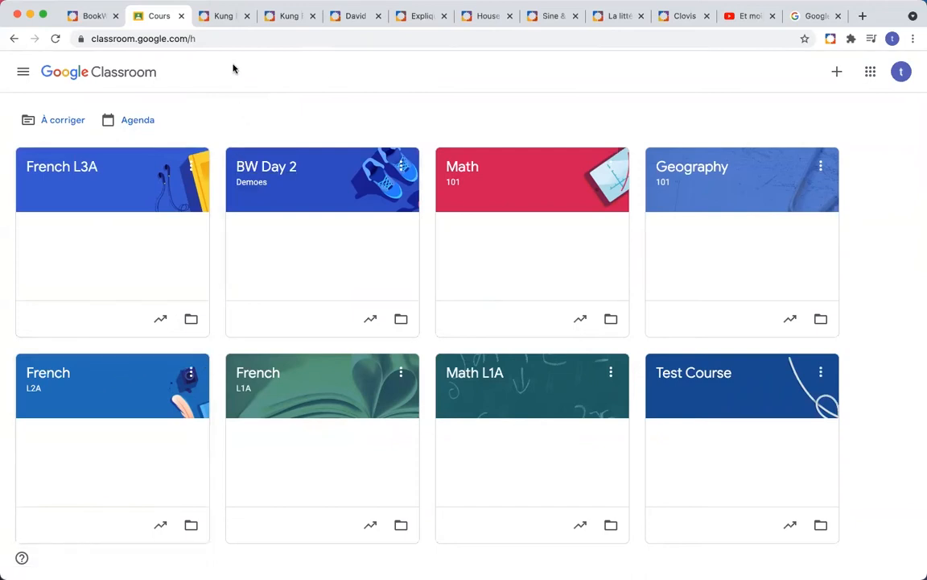
Step: Open 'Kung Fu Grasshoppers - Reading comprehension' and scroll through its questions and back to the top
left_click(224, 16)
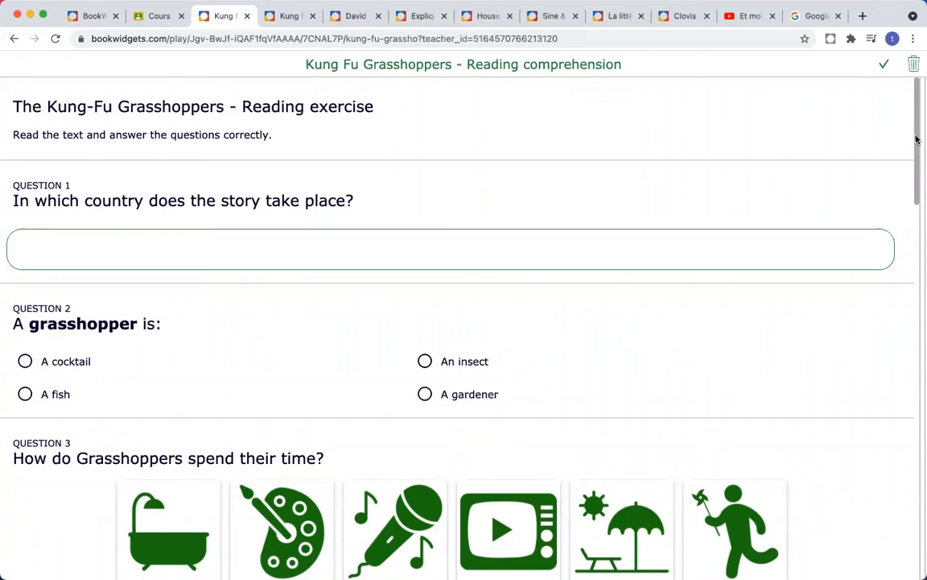
left_click_drag(917, 141, 912, 339)
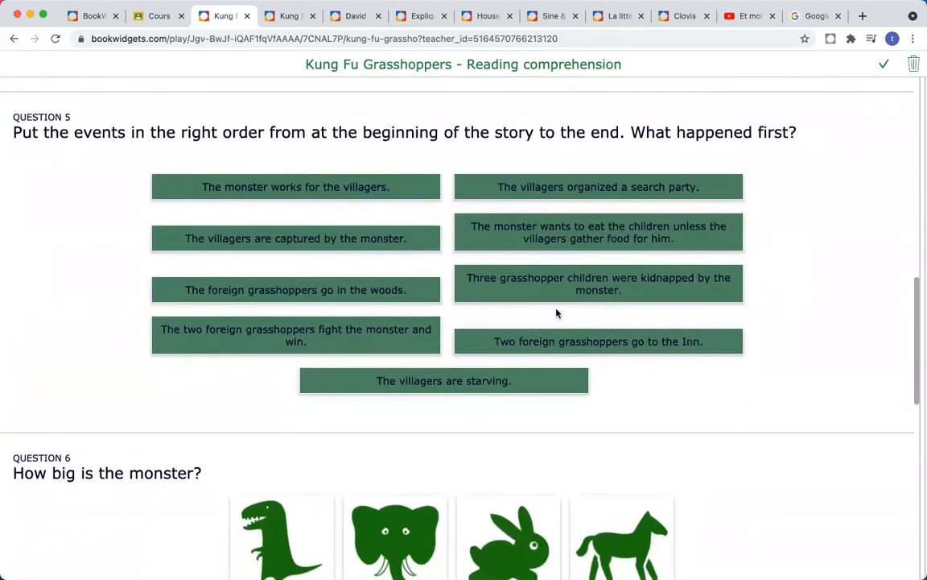
left_click_drag(916, 335, 913, 403)
scroll(904, 250, "up", 15)
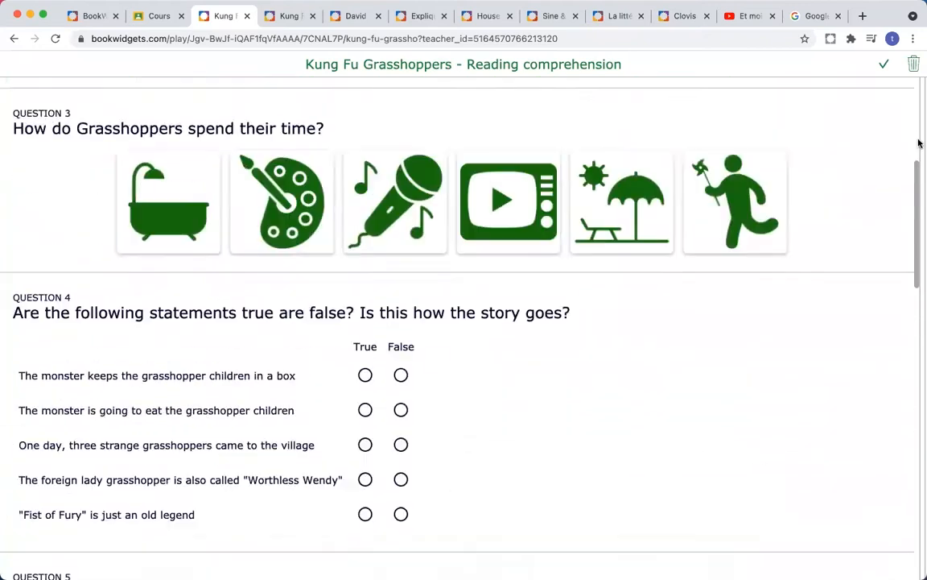
left_click(279, 18)
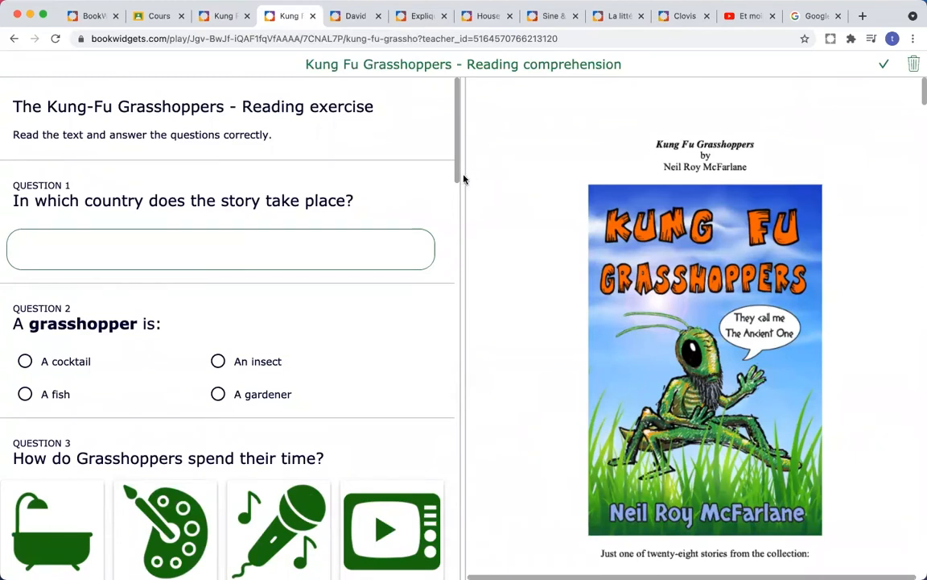
scroll(576, 182, "down", 10)
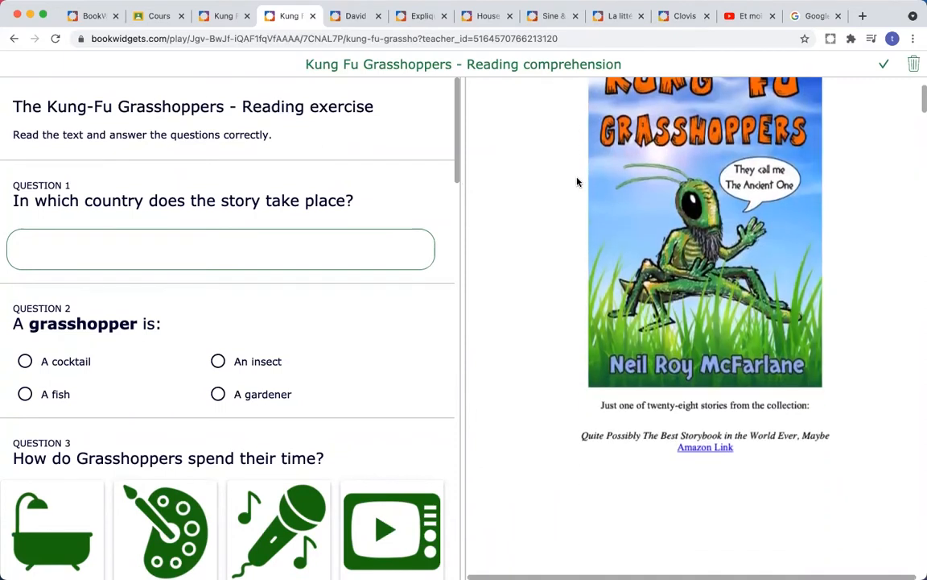
scroll(577, 181, "down", 10)
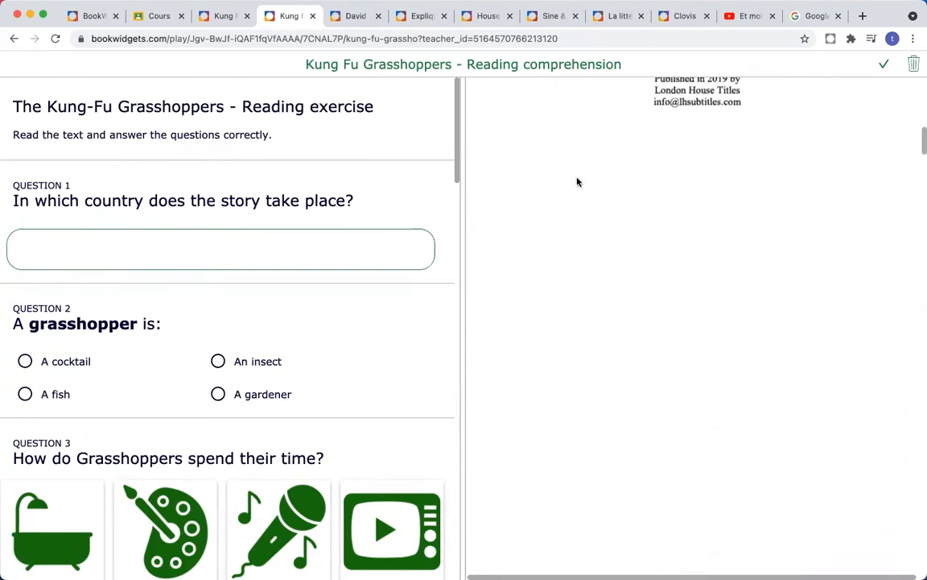
scroll(576, 182, "down", 5)
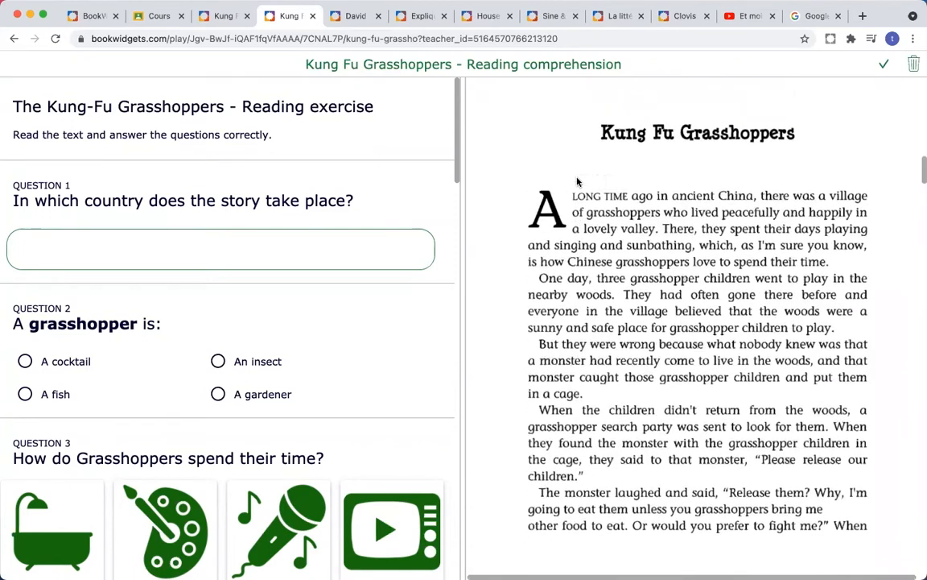
scroll(576, 182, "down", 1)
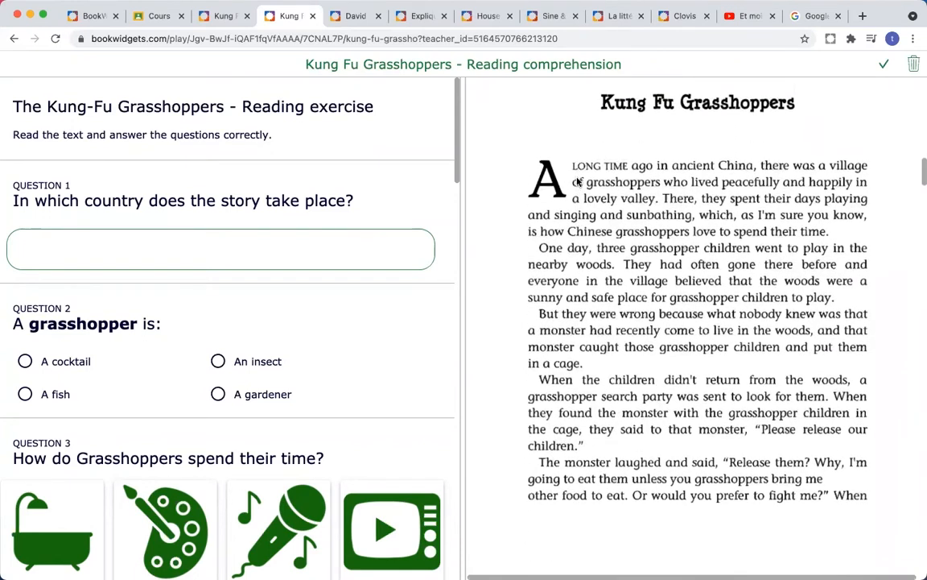
scroll(577, 181, "down", 1)
scroll(577, 182, "up", 1)
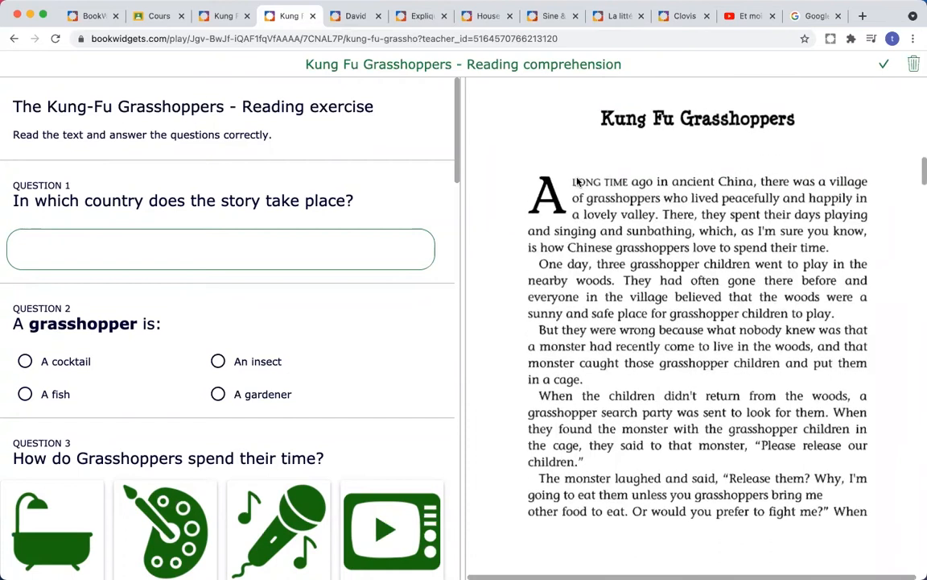
scroll(576, 181, "down", 2)
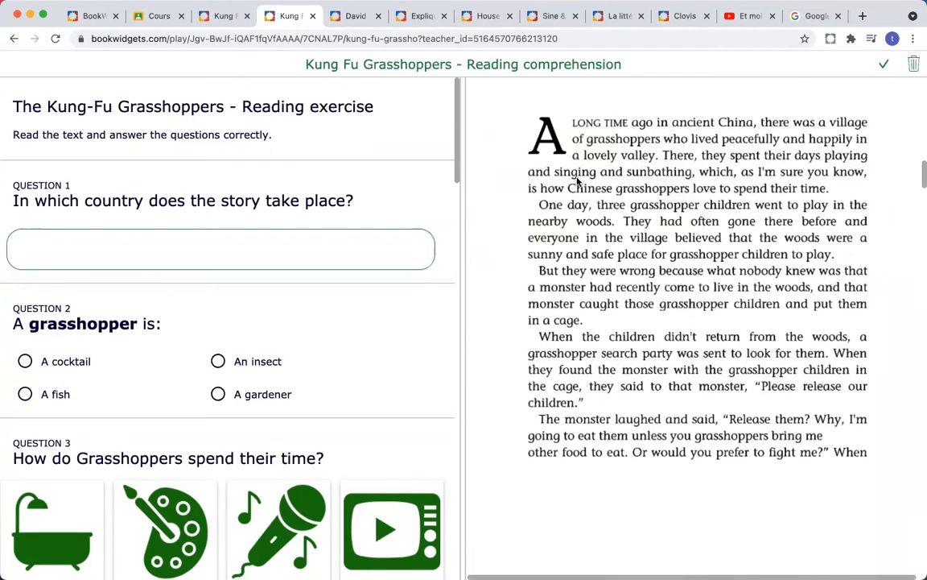
scroll(577, 182, "down", 10)
scroll(577, 182, "down", 20)
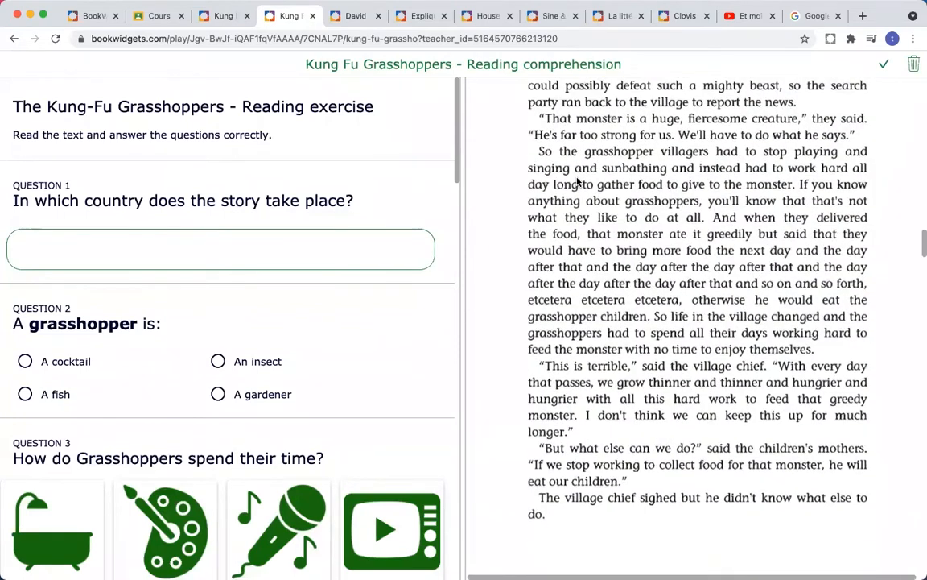
scroll(543, 219, "up", 3)
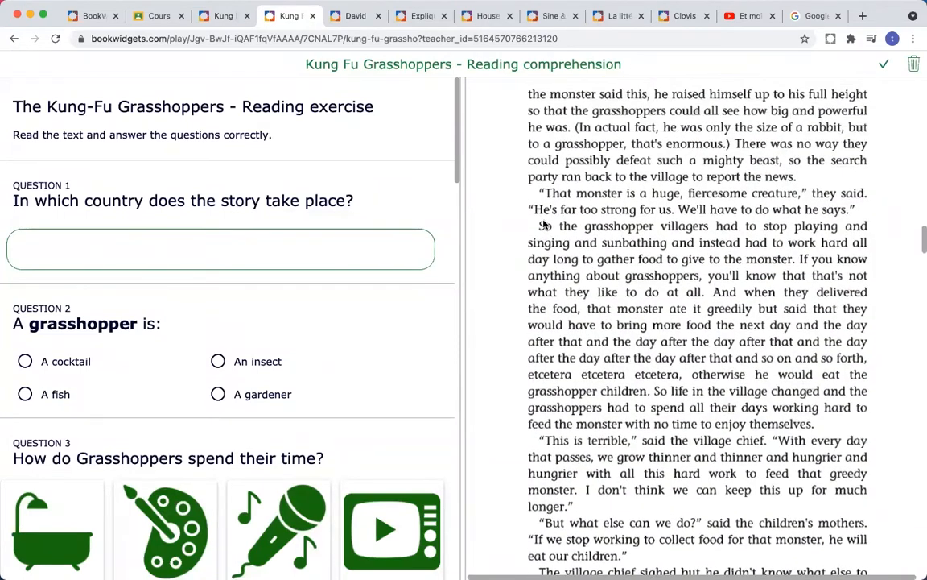
scroll(543, 224, "up", 1)
left_click_drag(458, 282, 298, 267)
scroll(430, 252, "down", 10)
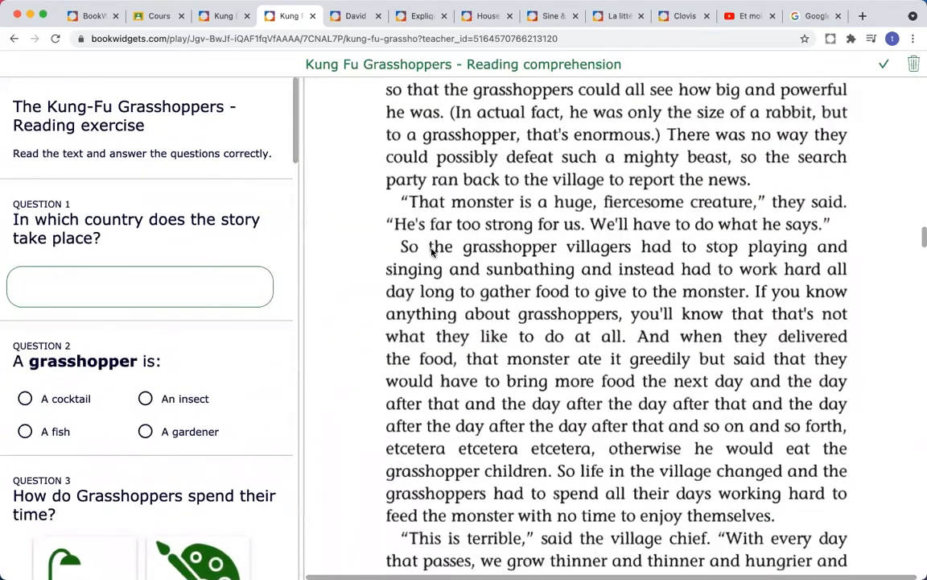
scroll(431, 252, "down", 2)
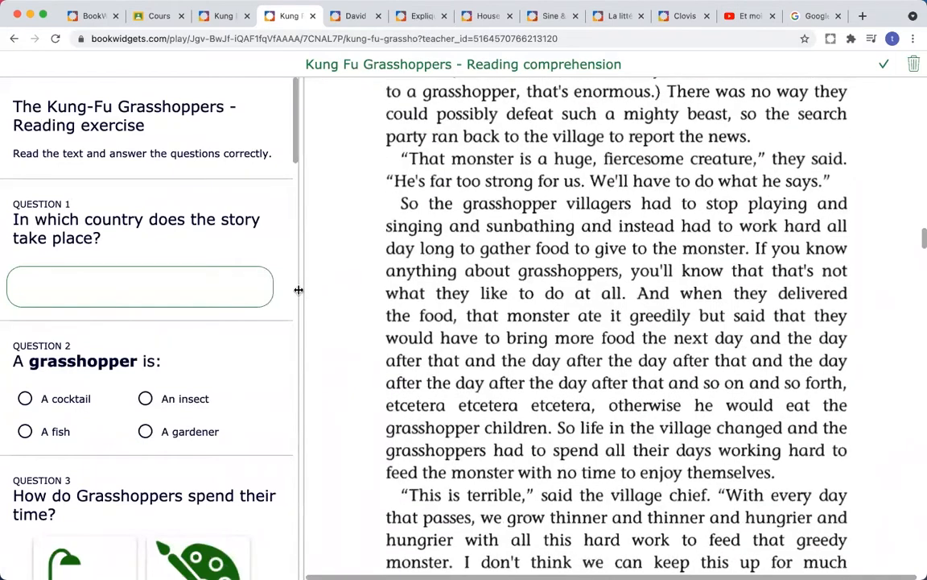
left_click_drag(299, 290, 552, 294)
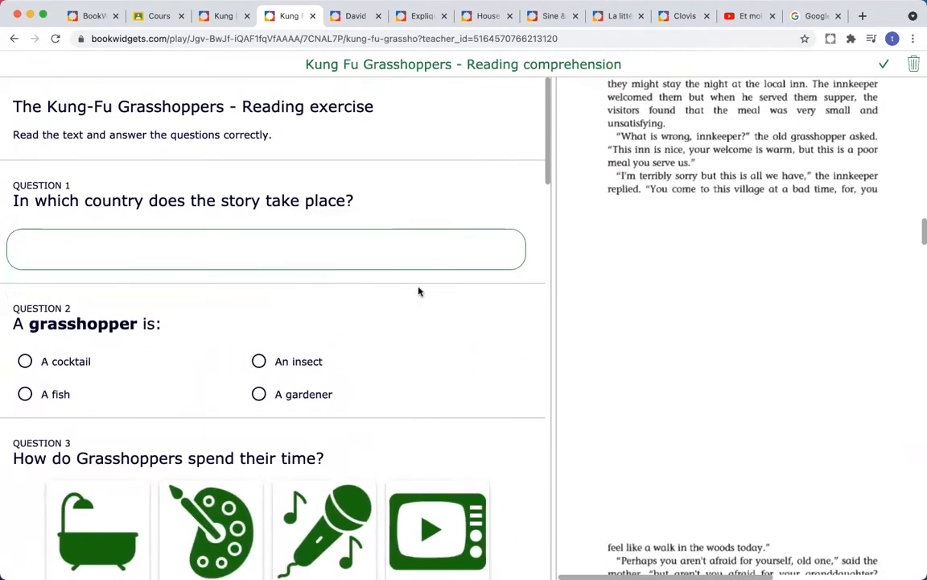
scroll(418, 291, "down", 10)
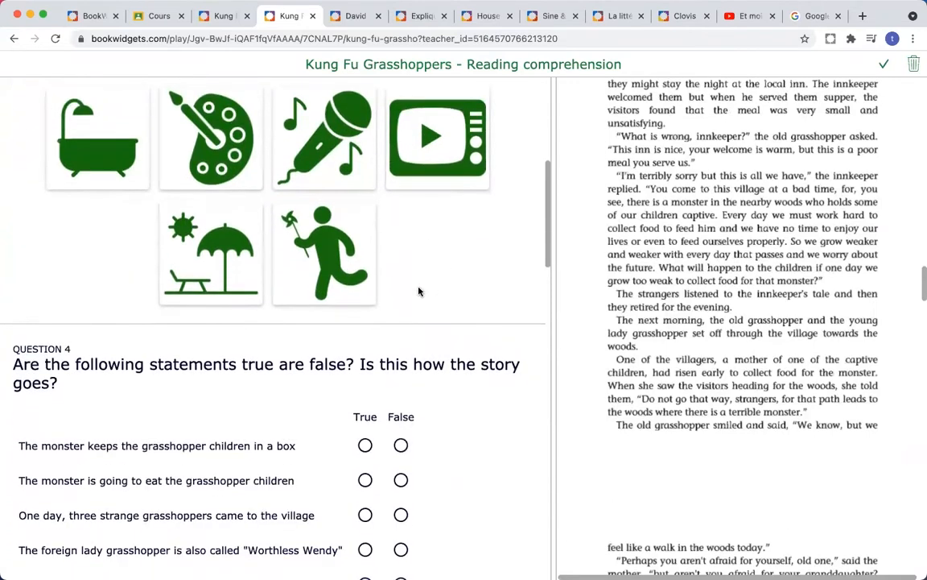
scroll(419, 291, "down", 3)
scroll(418, 291, "up", 10)
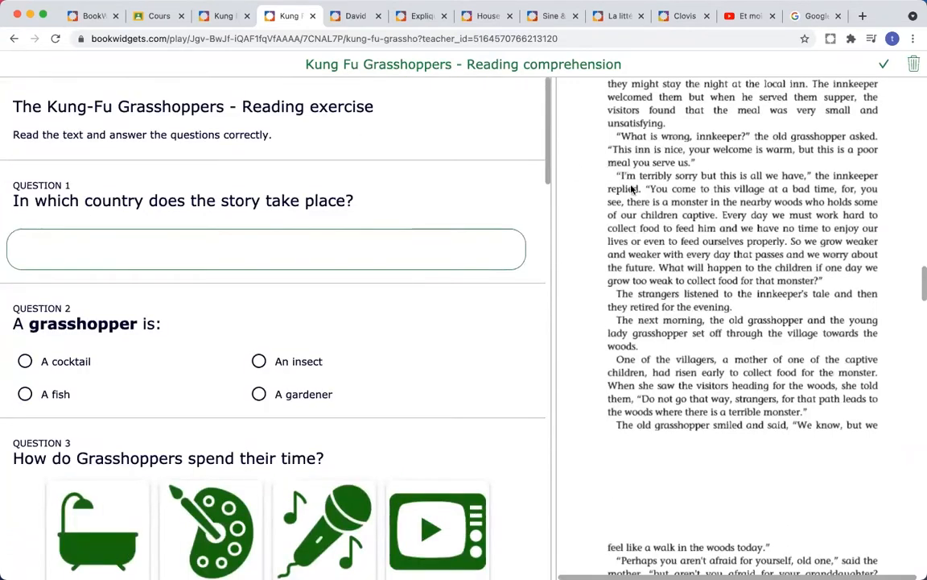
scroll(656, 271, "up", 5)
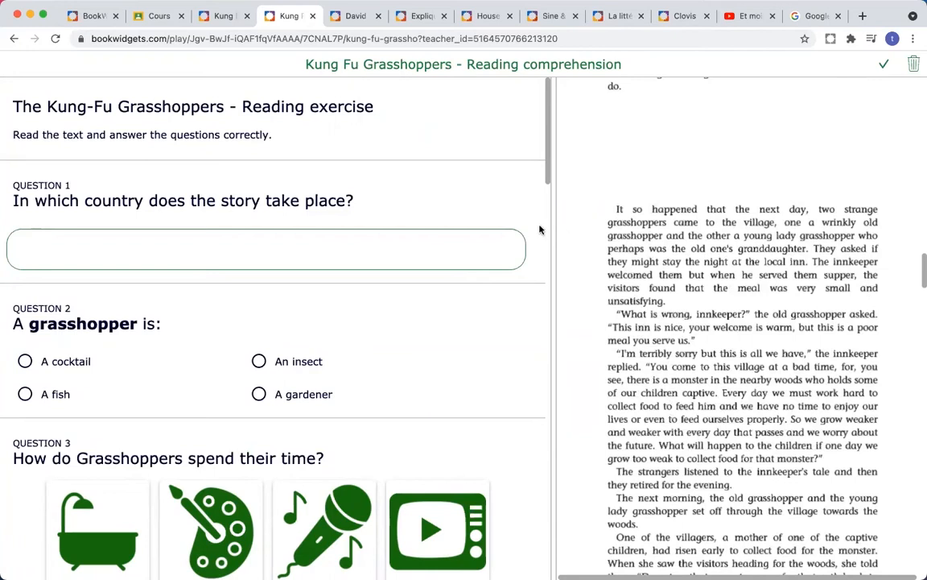
Step: Open the David Cairol - Initiales worksheet and match BB to Bébé and DC to décès
left_click(345, 18)
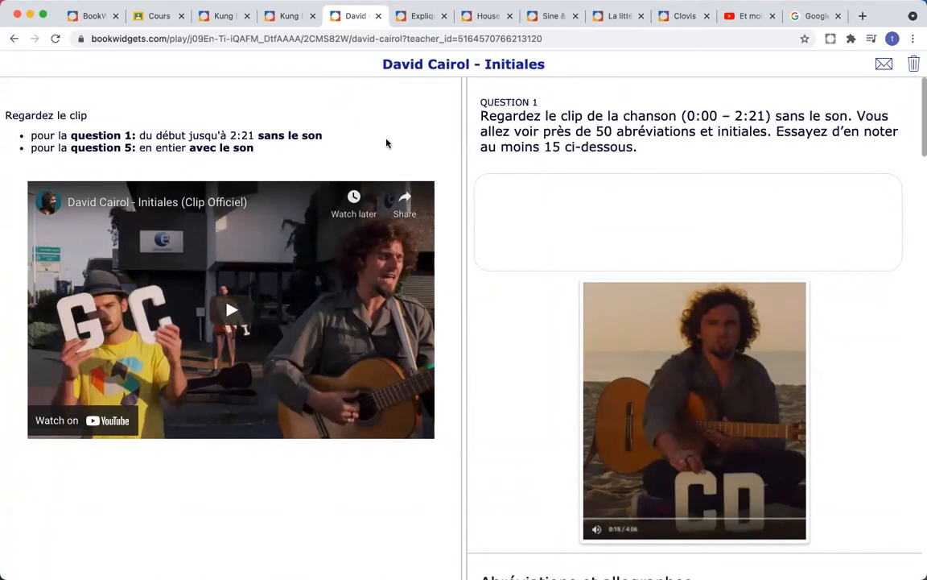
scroll(534, 191, "down", 5)
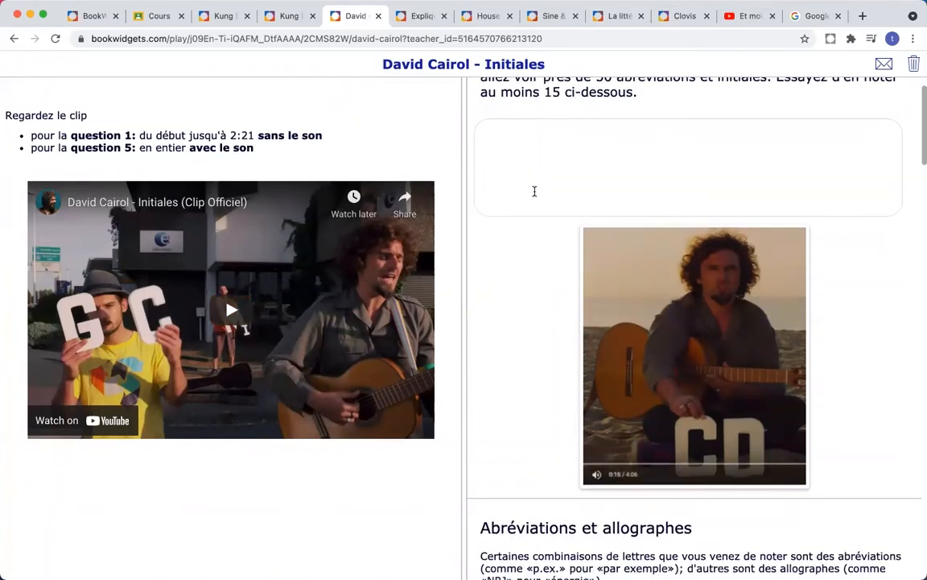
scroll(534, 194, "down", 3)
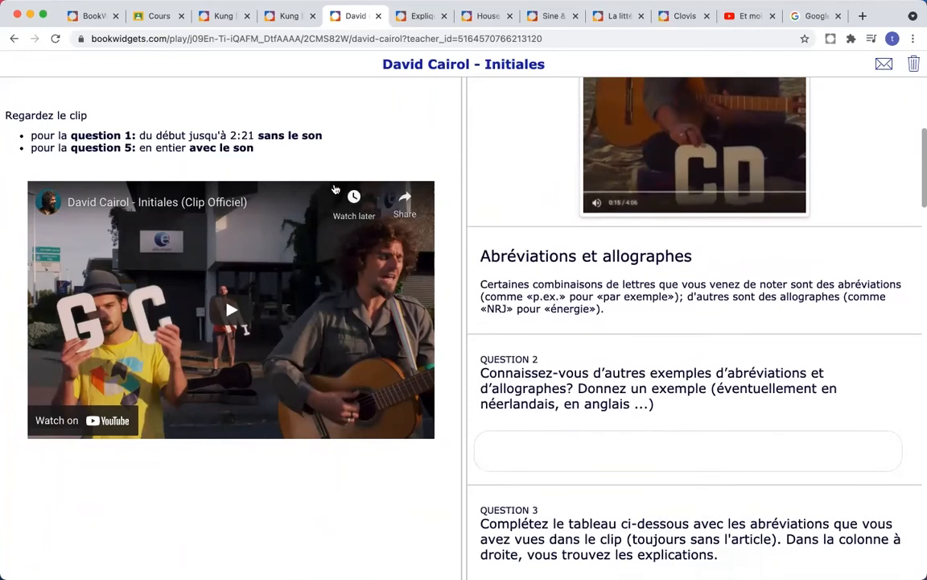
scroll(574, 243, "down", 5)
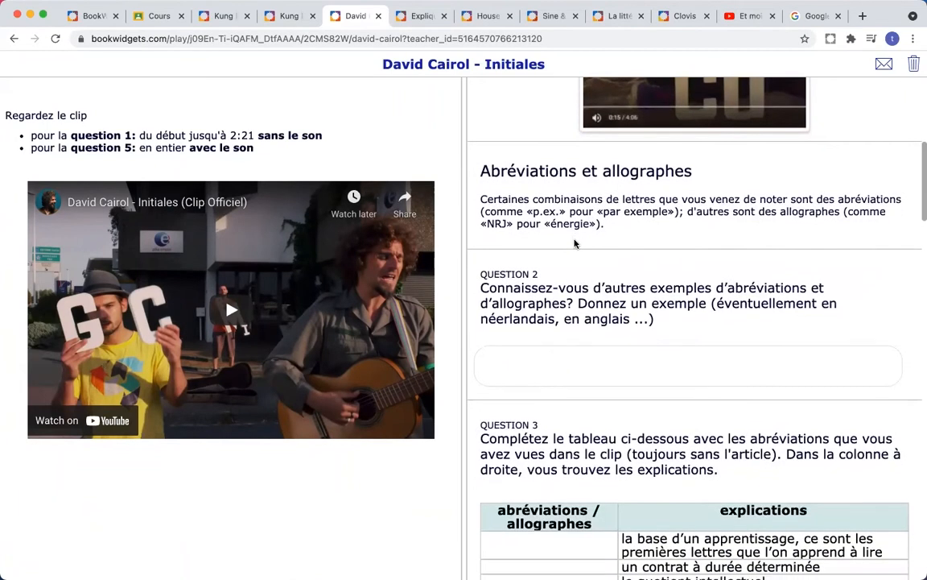
scroll(575, 243, "down", 5)
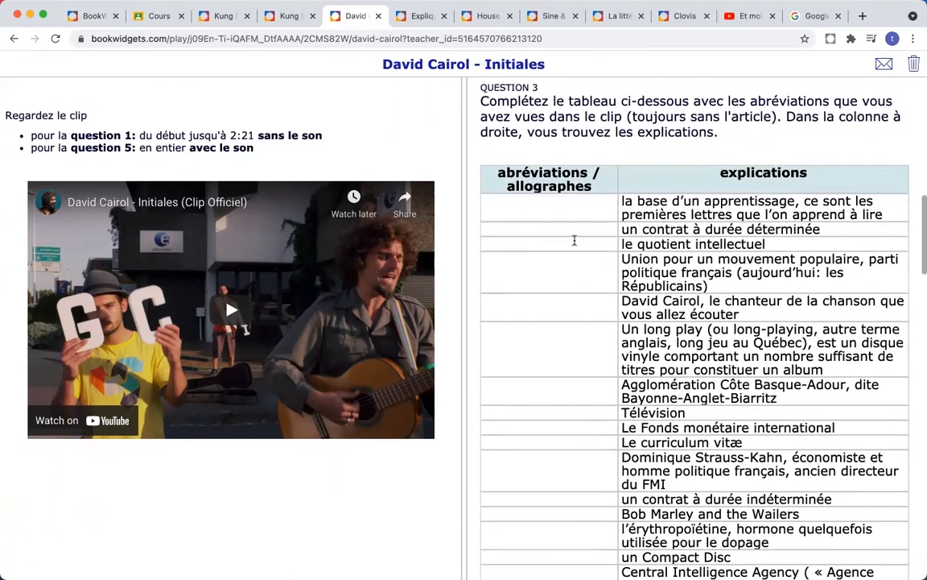
scroll(575, 241, "down", 13)
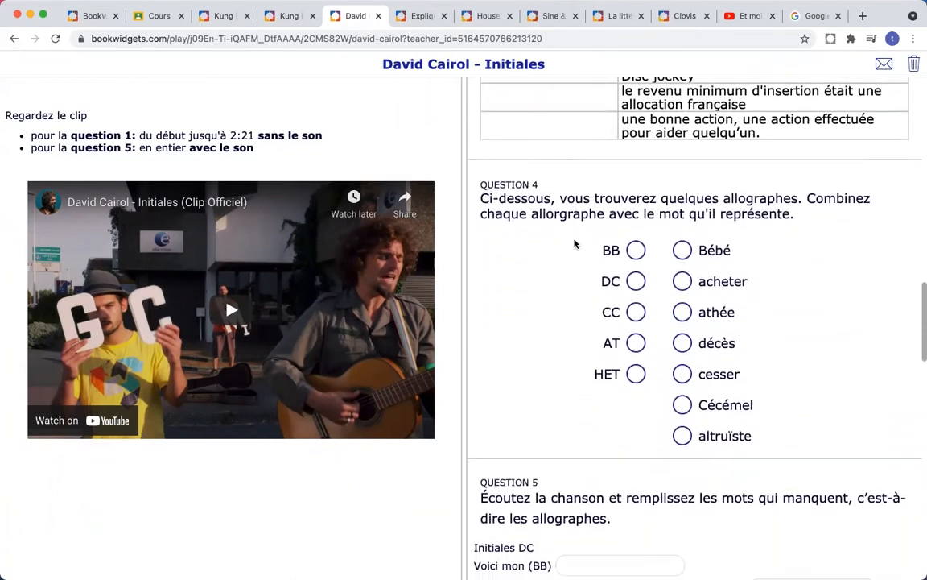
left_click_drag(637, 211, 682, 211)
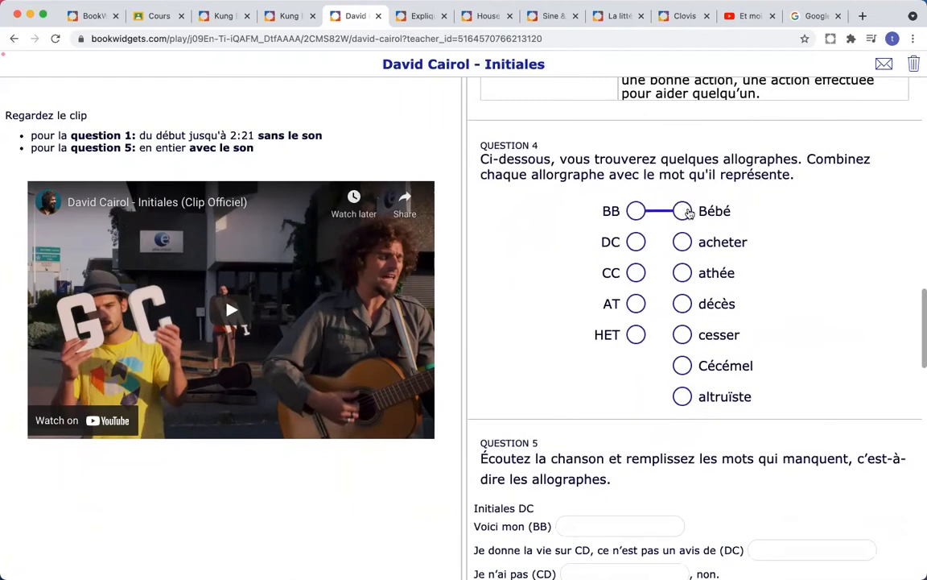
left_click_drag(636, 241, 683, 304)
Step: Try dragging the word aérer into a blank, then continue down to Question 7
scroll(755, 252, "down", 4)
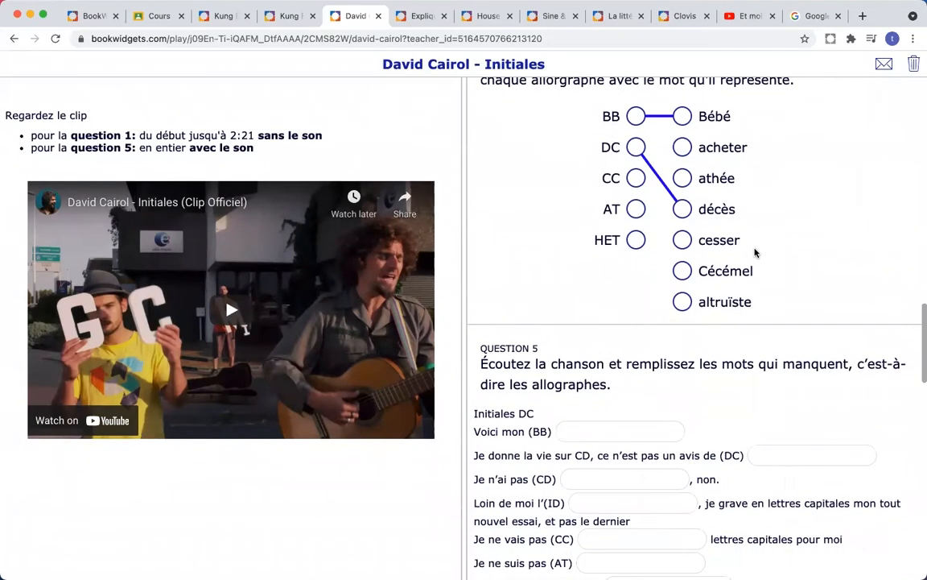
scroll(755, 253, "down", 1)
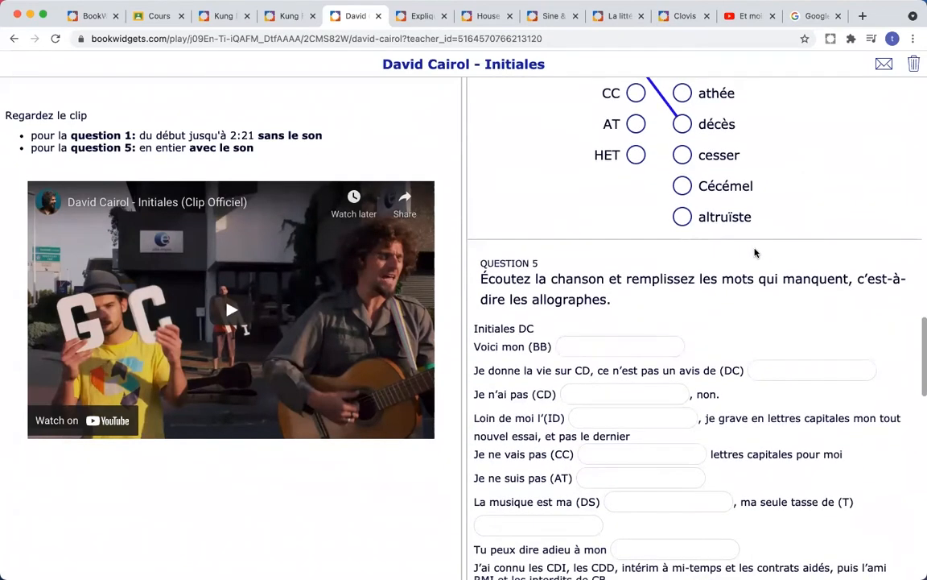
scroll(756, 253, "down", 2)
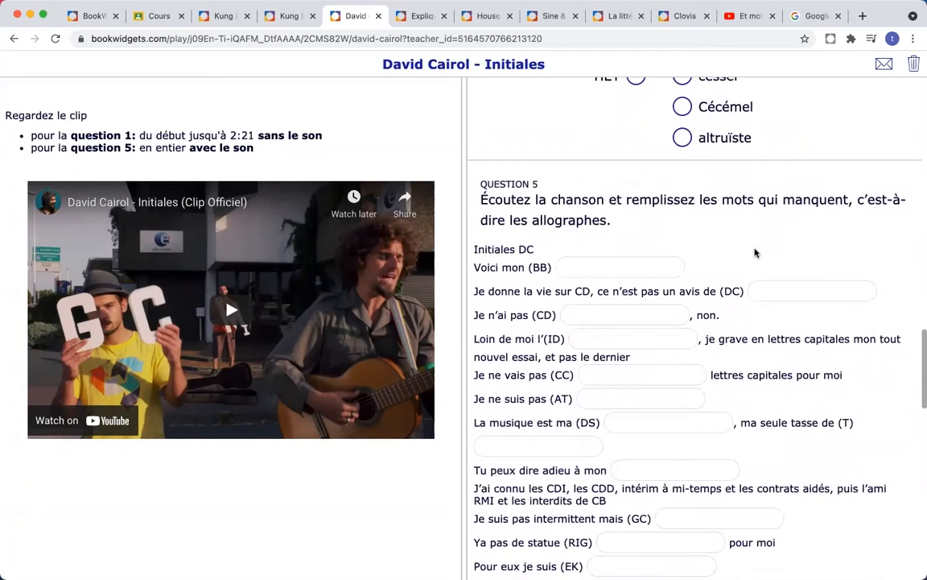
scroll(755, 252, "down", 1)
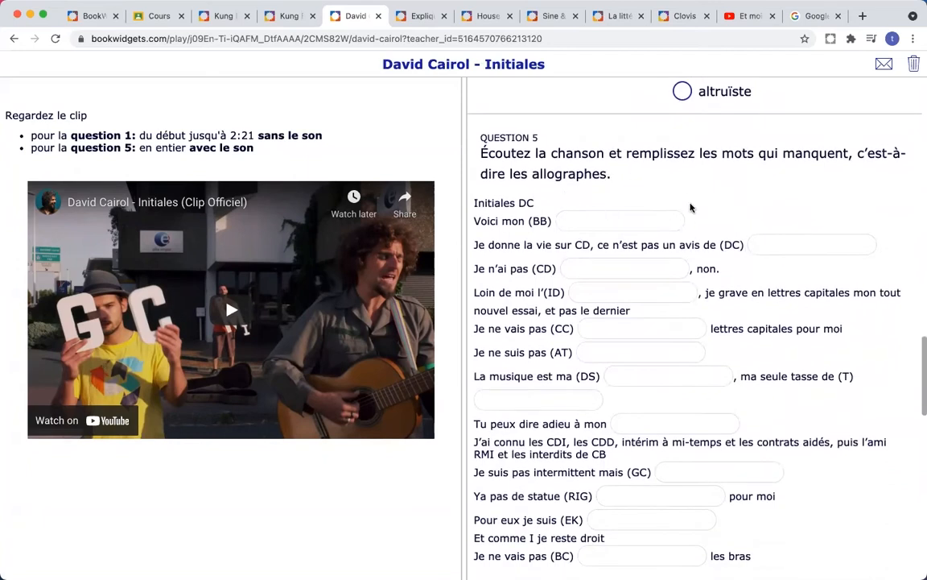
scroll(690, 208, "down", 4)
scroll(690, 203, "down", 12)
scroll(690, 203, "down", 6)
scroll(690, 208, "down", 2)
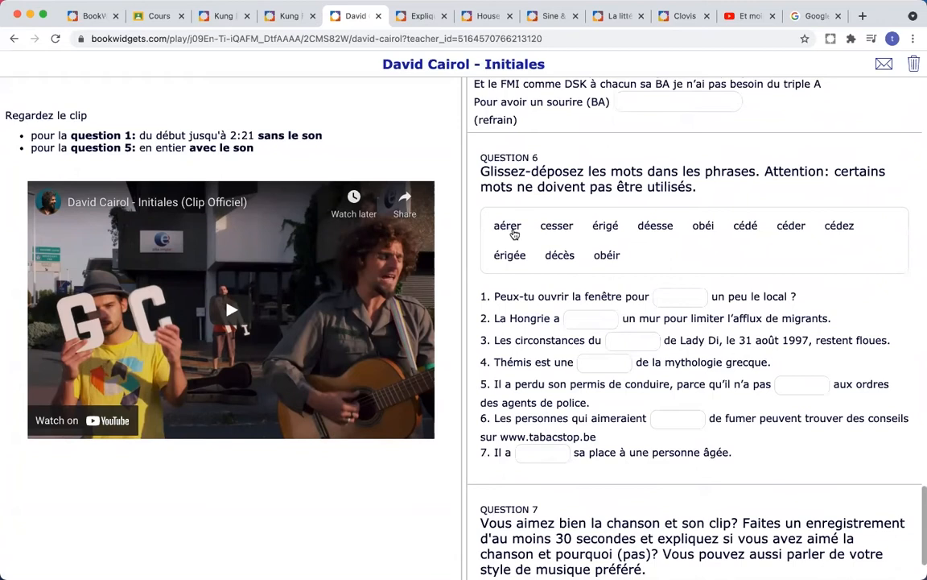
mouse_move(512, 231)
left_mouse_down()
mouse_move(527, 318)
mouse_move(627, 341)
mouse_move(615, 364)
mouse_move(541, 250)
mouse_move(507, 227)
left_mouse_up()
scroll(694, 276, "down", 2)
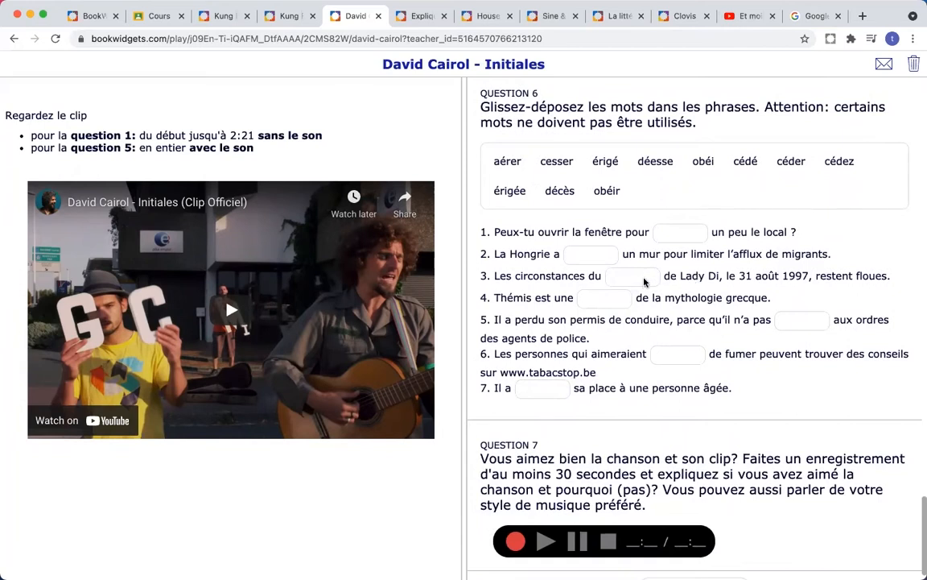
scroll(644, 281, "down", 1)
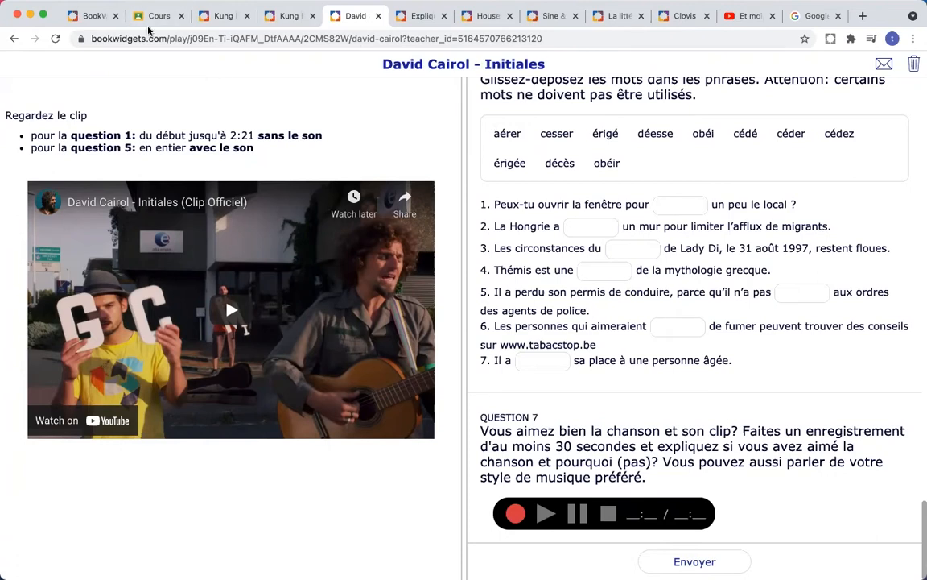
Step: Open Expliquer le chemin, play the directions audio, and choose blue with a medium brush
left_click(420, 16)
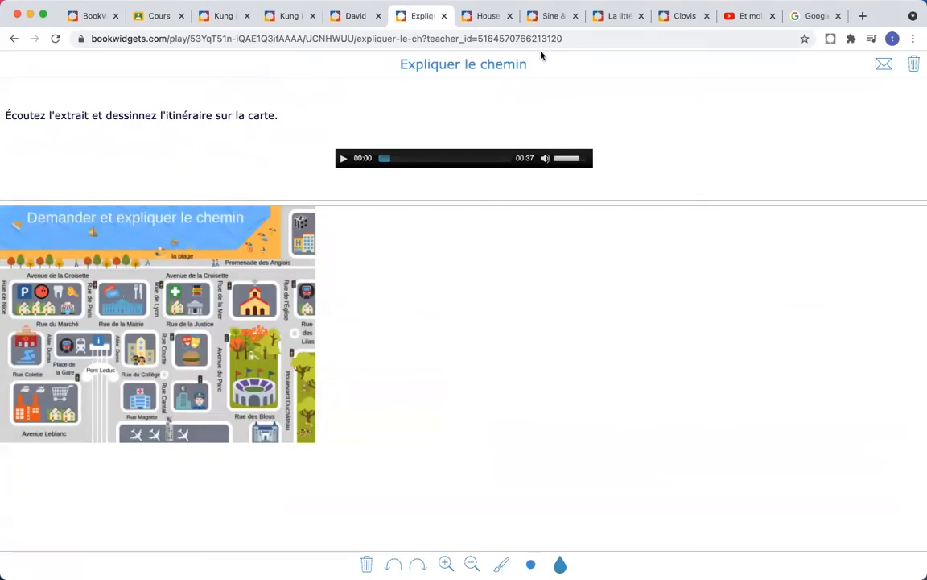
left_click(342, 159)
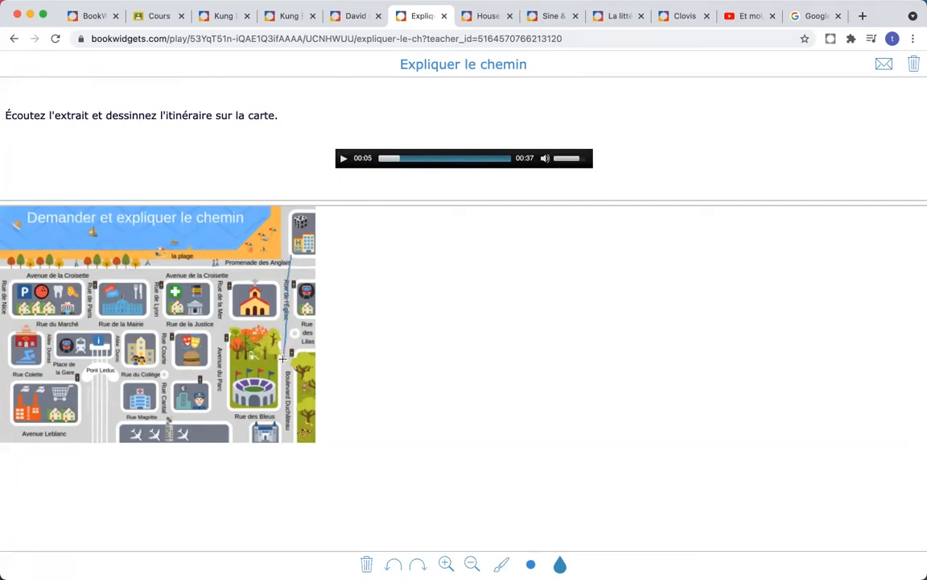
left_click(560, 565)
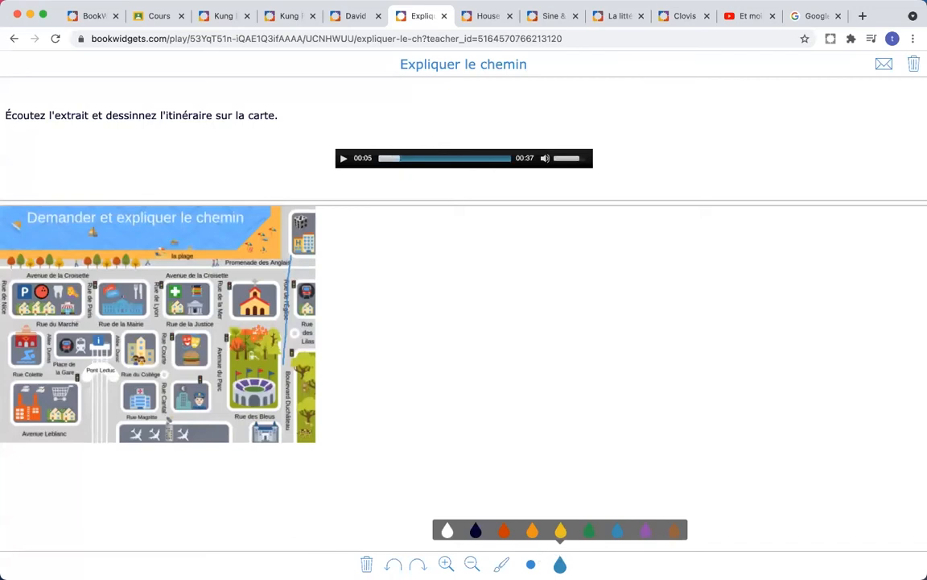
left_click(531, 564)
left_click(531, 533)
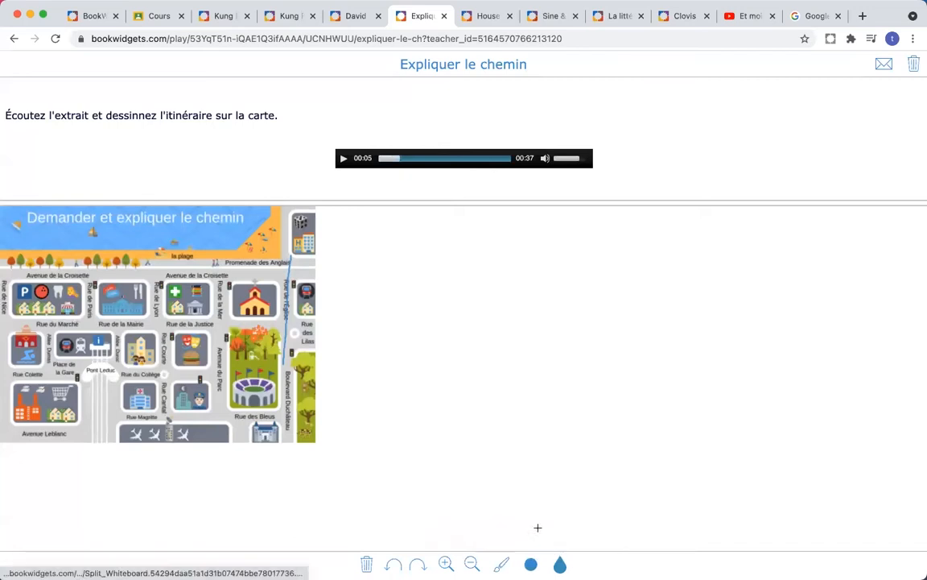
Step: Draw the route from Rue de l'Église to the swimming pool, then open Household chores
mouse_move(289, 256)
left_mouse_down()
mouse_move(290, 348)
mouse_move(266, 371)
mouse_move(29, 374)
left_mouse_up()
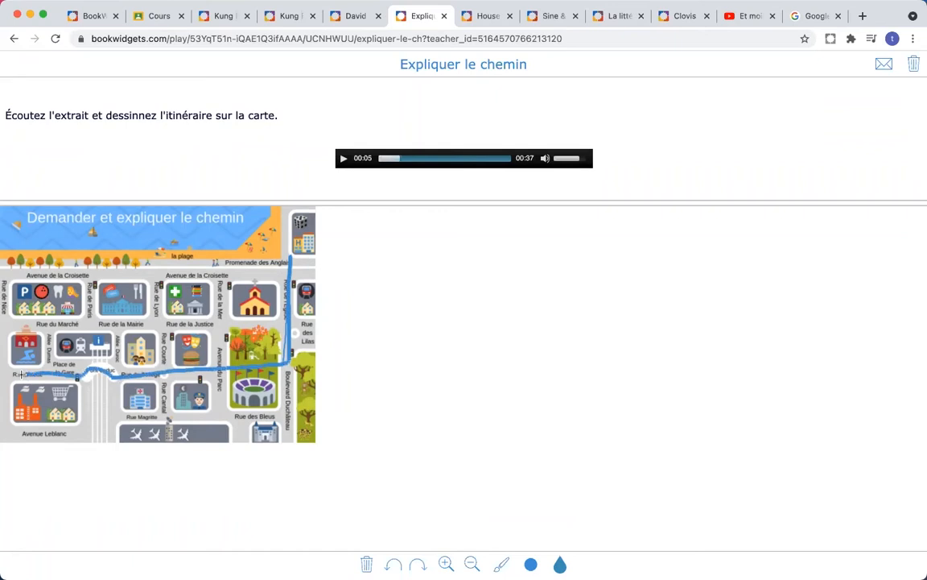
left_click_drag(38, 366, 13, 351)
left_click(483, 20)
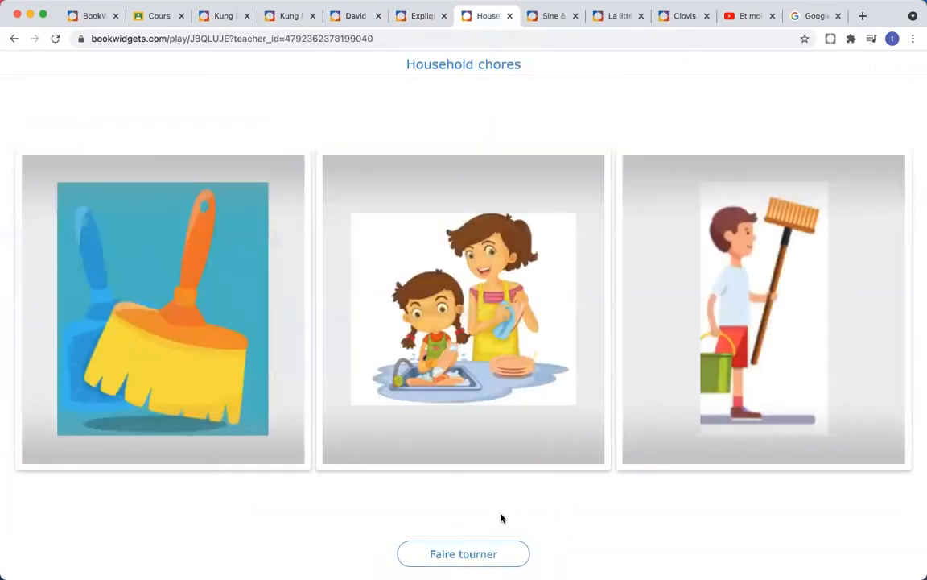
Step: Spin the three Household chores picture cards with Faire tourner
left_click(500, 558)
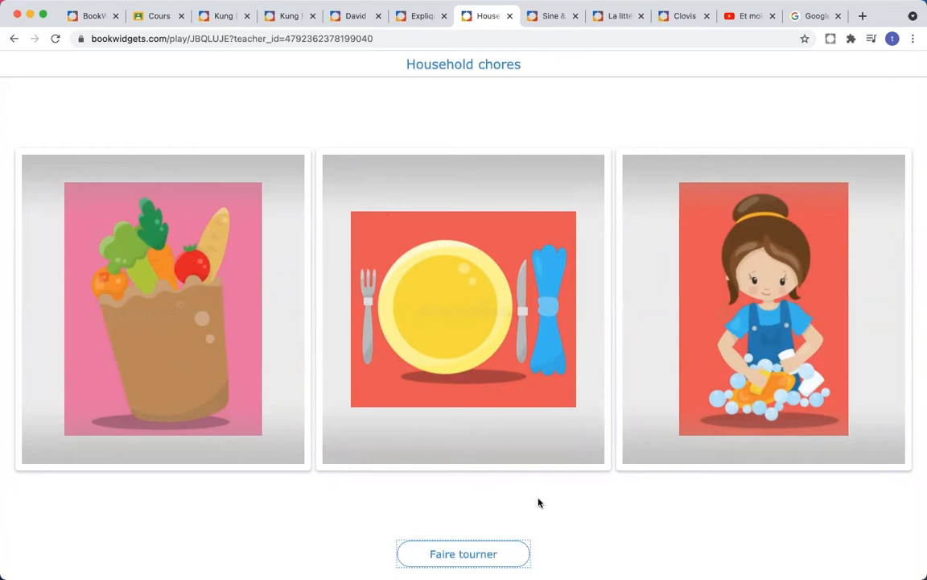
Step: Set a to 0.4 and b to 1.5 on the Sine & Cosine graph, then open La littérature française
left_click(555, 18)
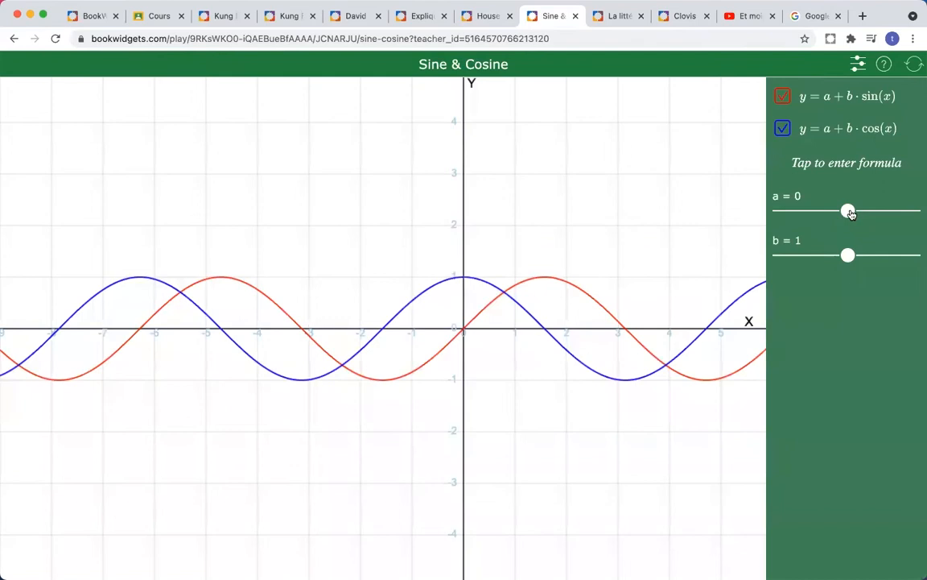
mouse_move(851, 213)
left_mouse_down()
mouse_move(838, 213)
mouse_move(866, 211)
left_mouse_up()
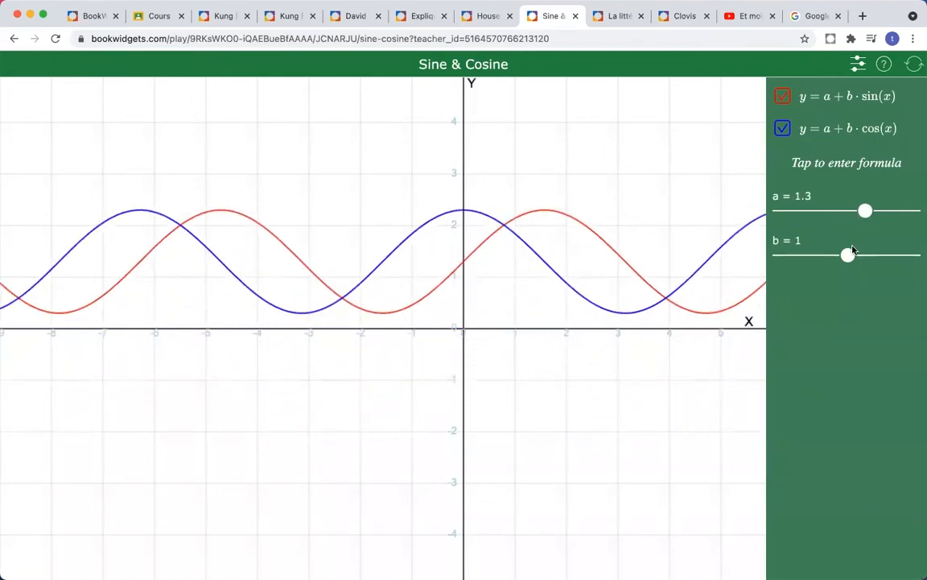
left_click_drag(850, 256, 900, 254)
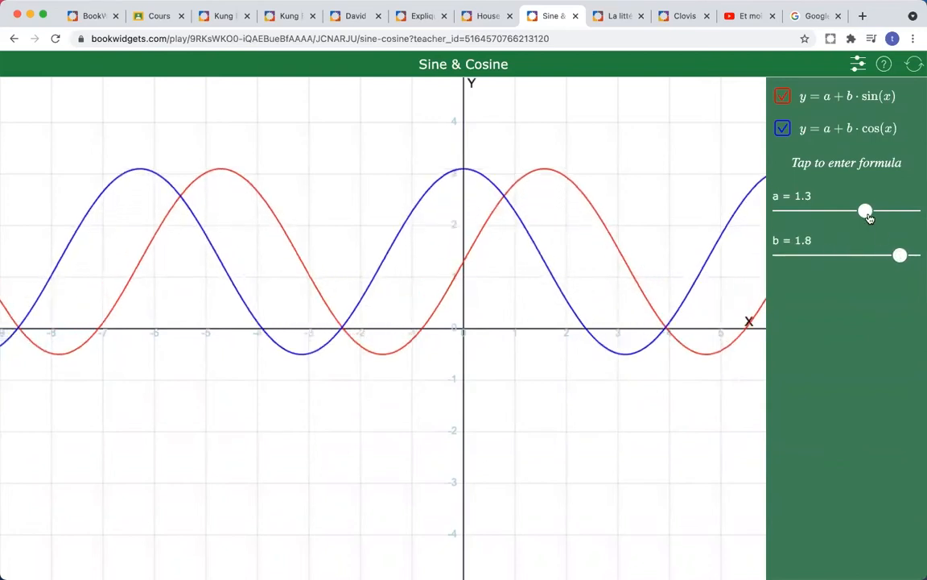
left_click_drag(865, 213, 853, 212)
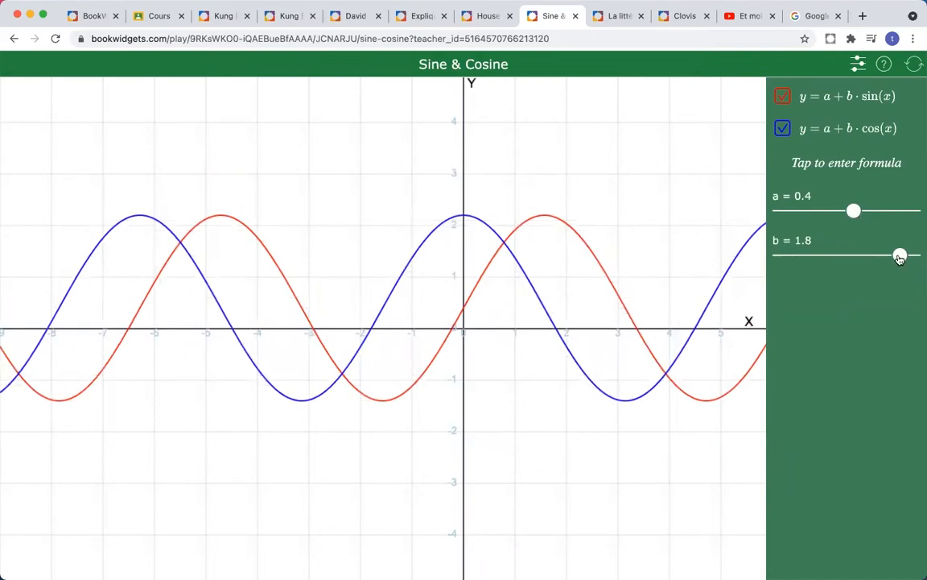
left_click_drag(898, 257, 879, 256)
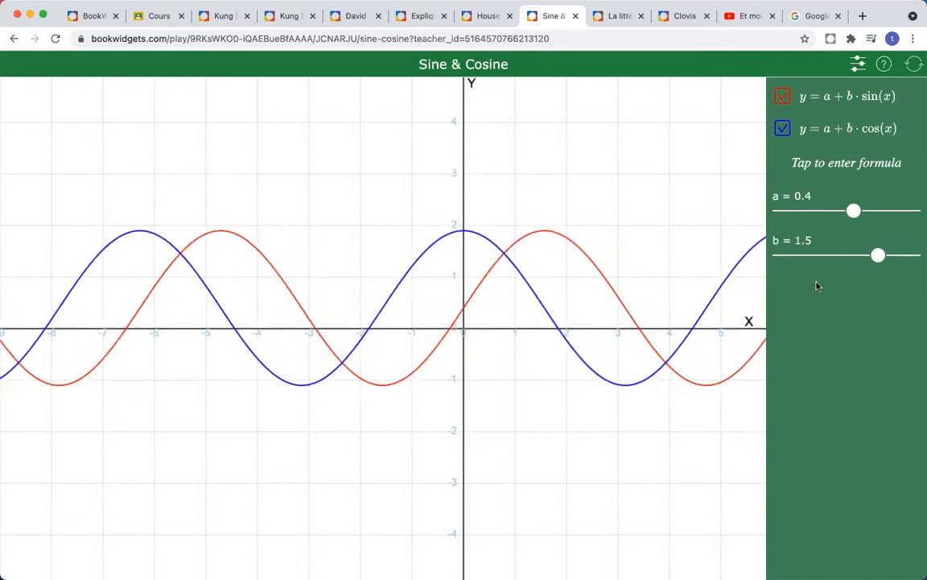
left_click(609, 21)
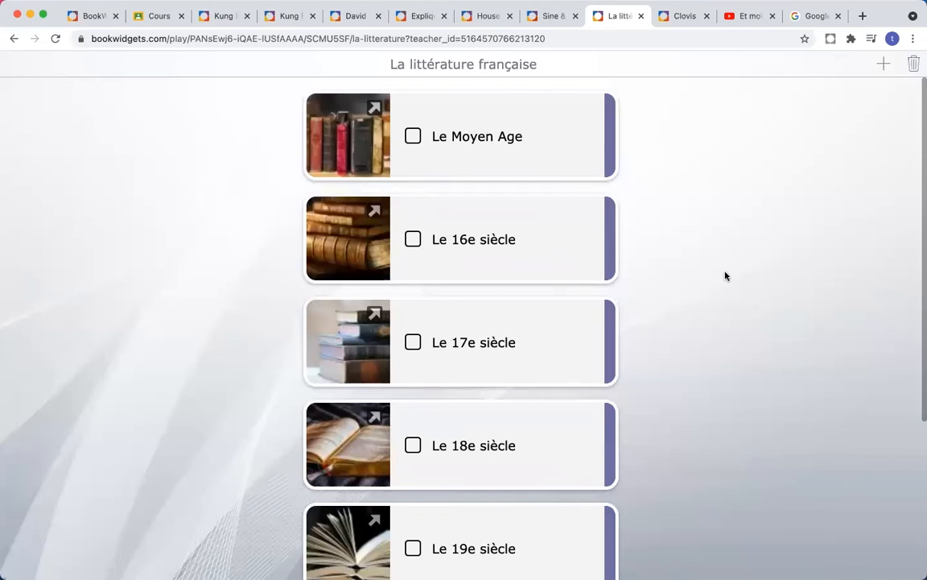
scroll(725, 276, "down", 5)
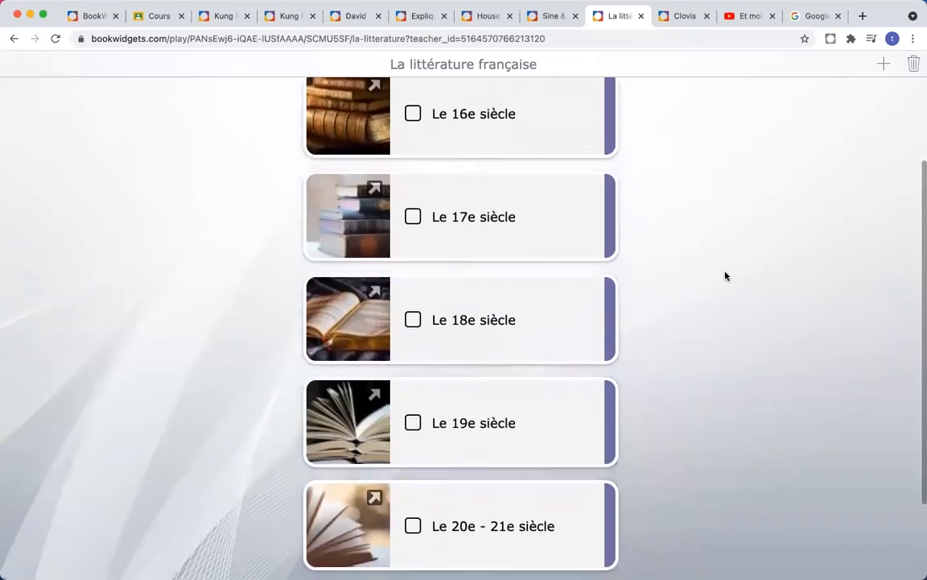
scroll(726, 276, "up", 5)
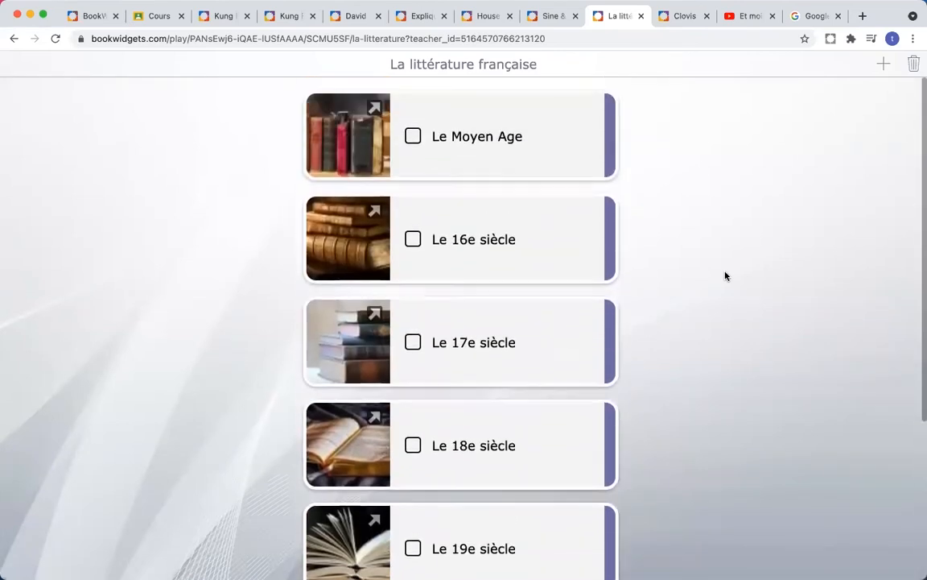
scroll(725, 276, "down", 1)
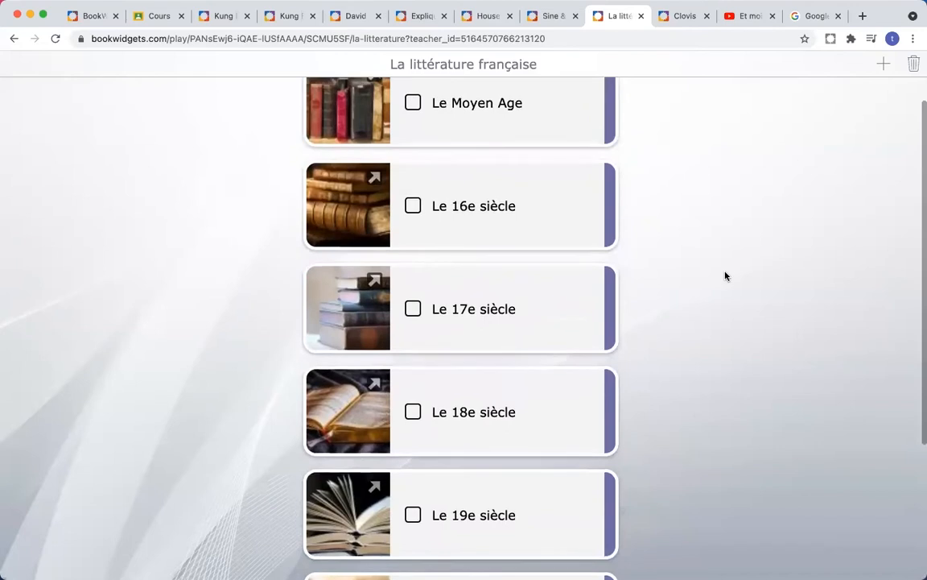
scroll(725, 276, "up", 1)
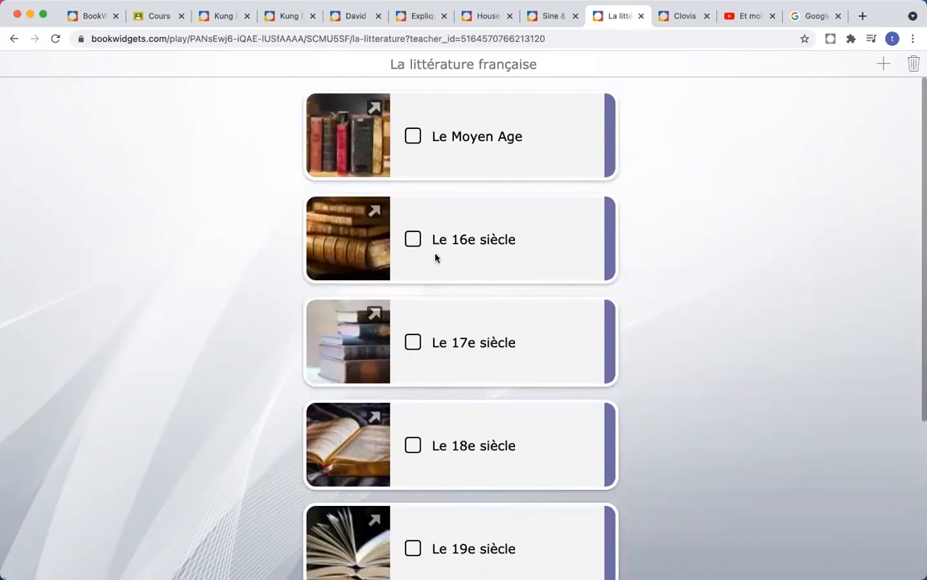
scroll(668, 232, "down", 2)
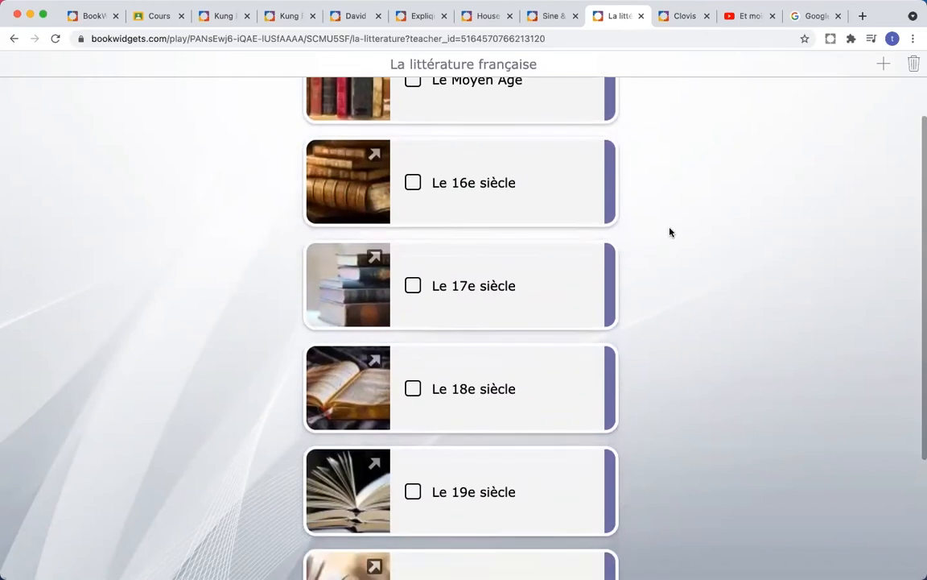
scroll(668, 232, "up", 1)
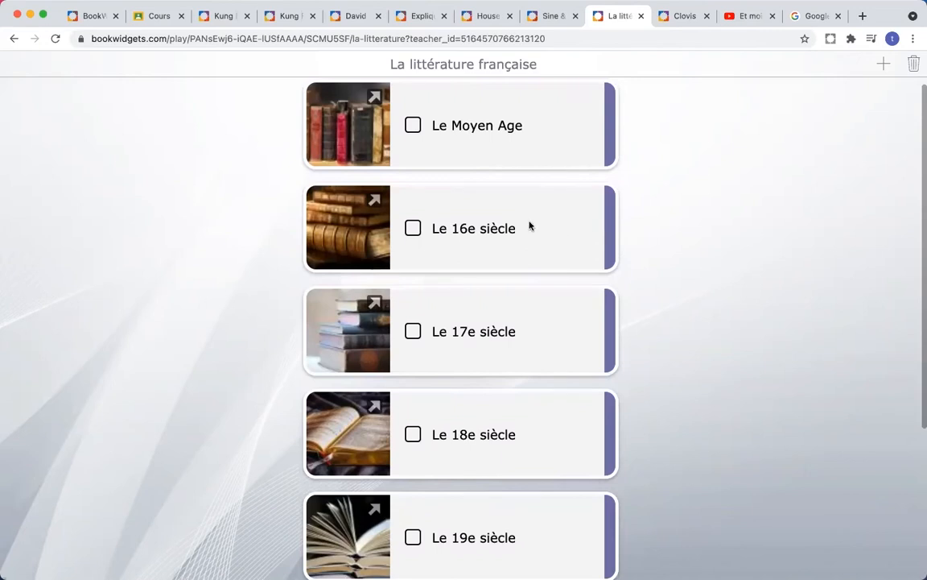
left_click(348, 241)
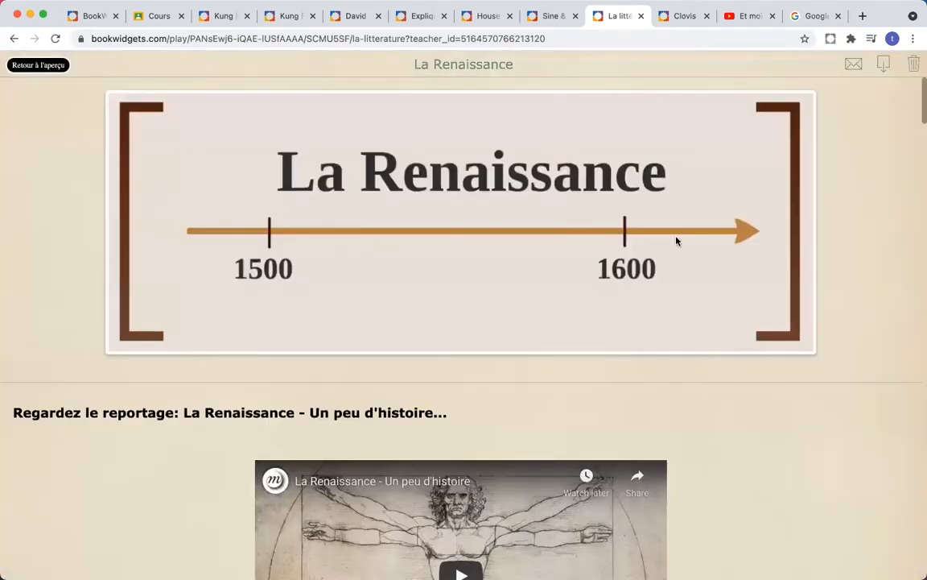
scroll(672, 240, "down", 4)
scroll(676, 241, "down", 10)
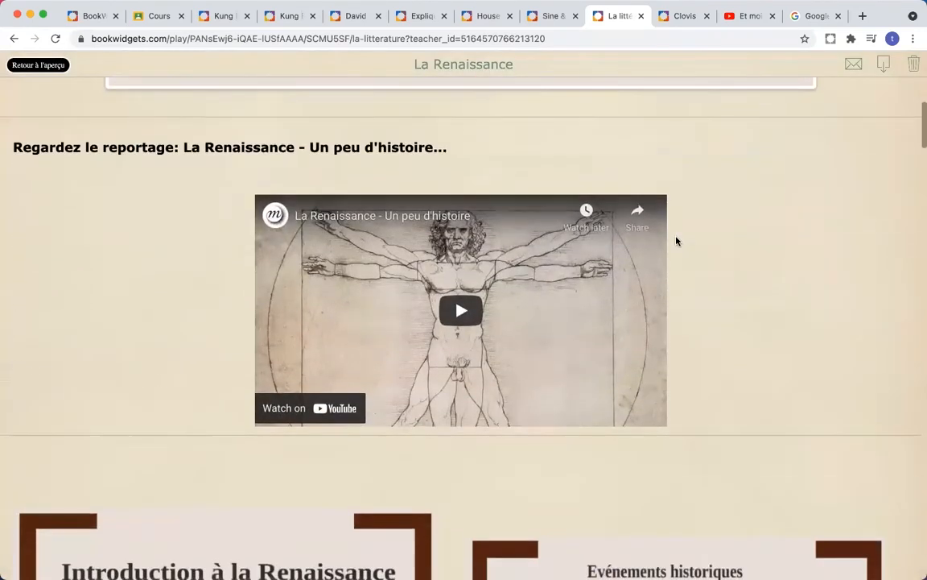
scroll(676, 241, "down", 20)
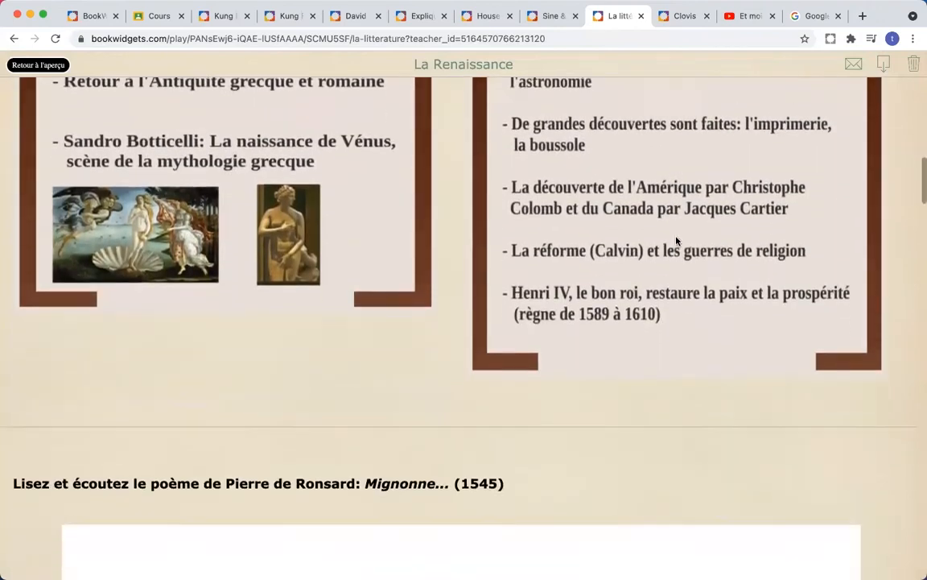
scroll(676, 241, "down", 20)
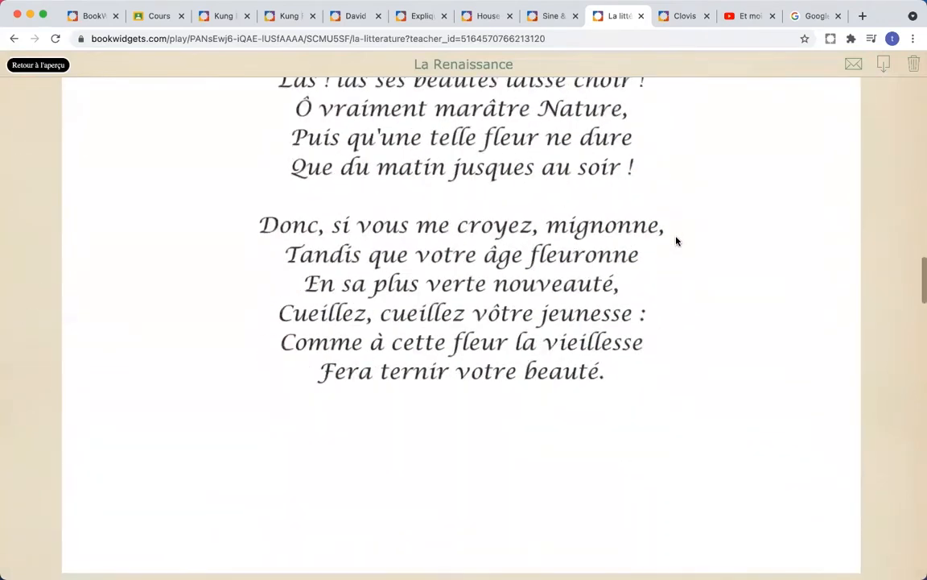
scroll(676, 240, "down", 20)
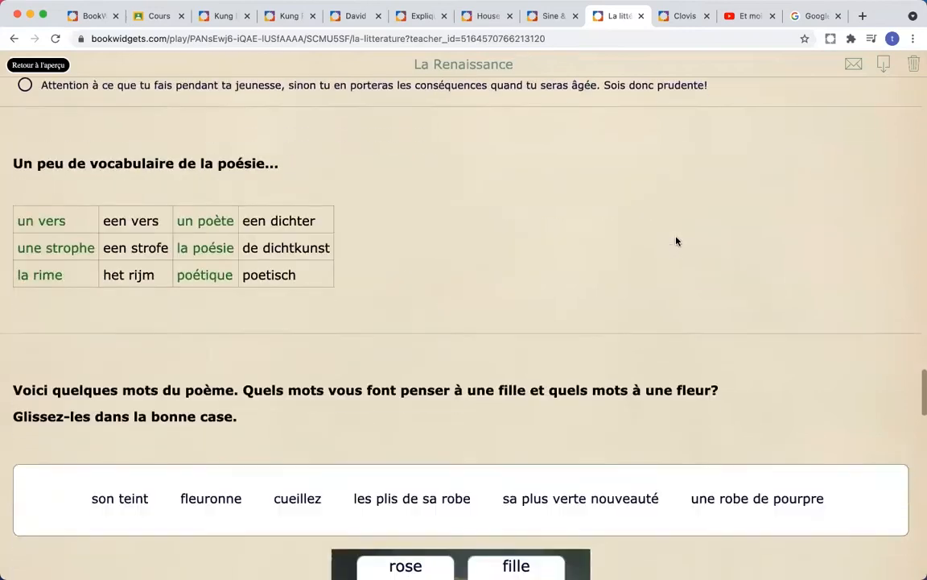
scroll(676, 240, "down", 10)
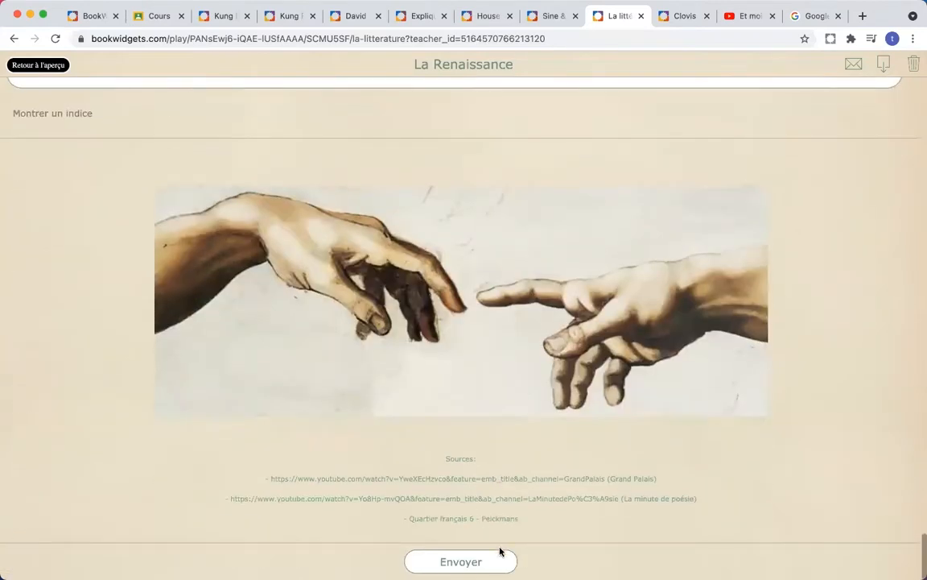
left_click(35, 74)
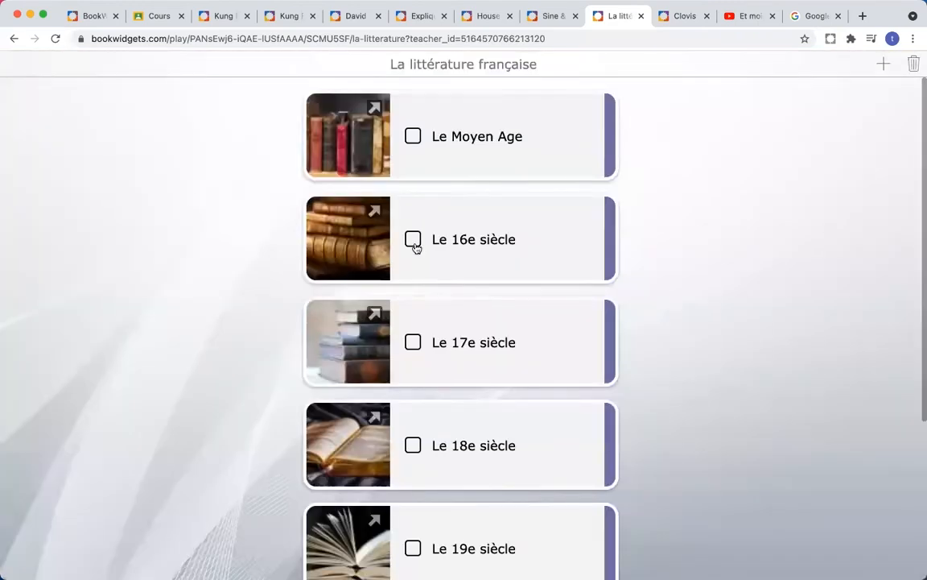
Step: Tick the 16e siècle card and review the 18e siècle 'Les Lumières' lesson
left_click(414, 243)
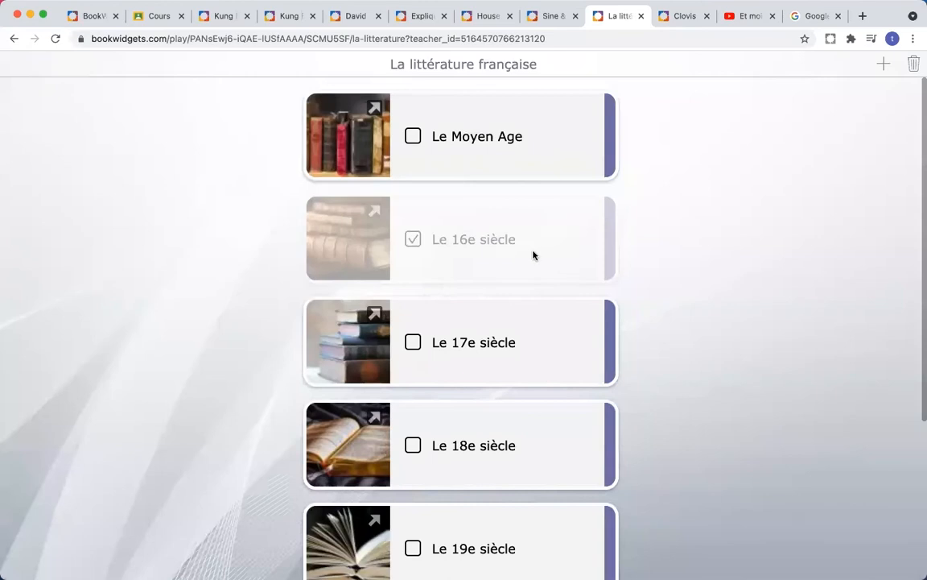
scroll(572, 253, "down", 3)
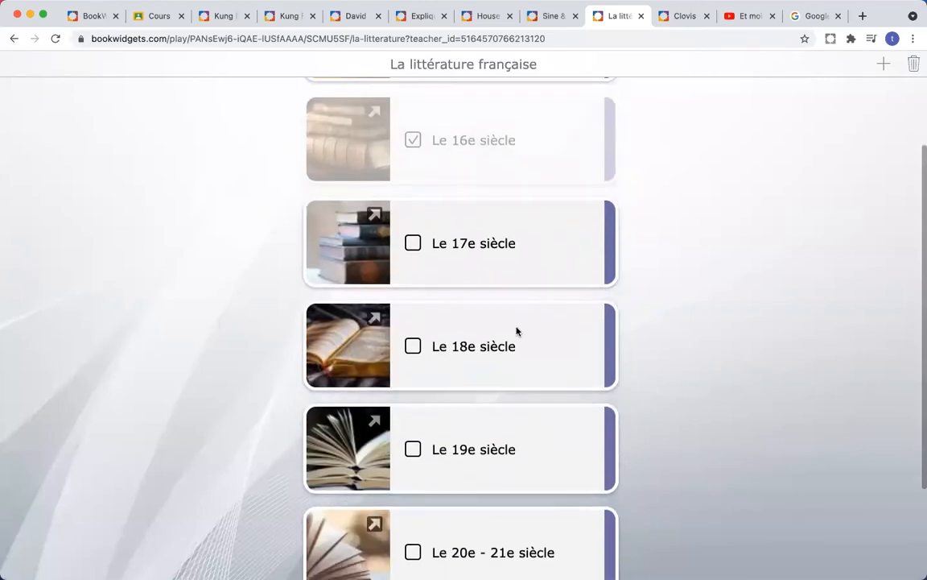
left_click(349, 357)
scroll(410, 333, "down", 5)
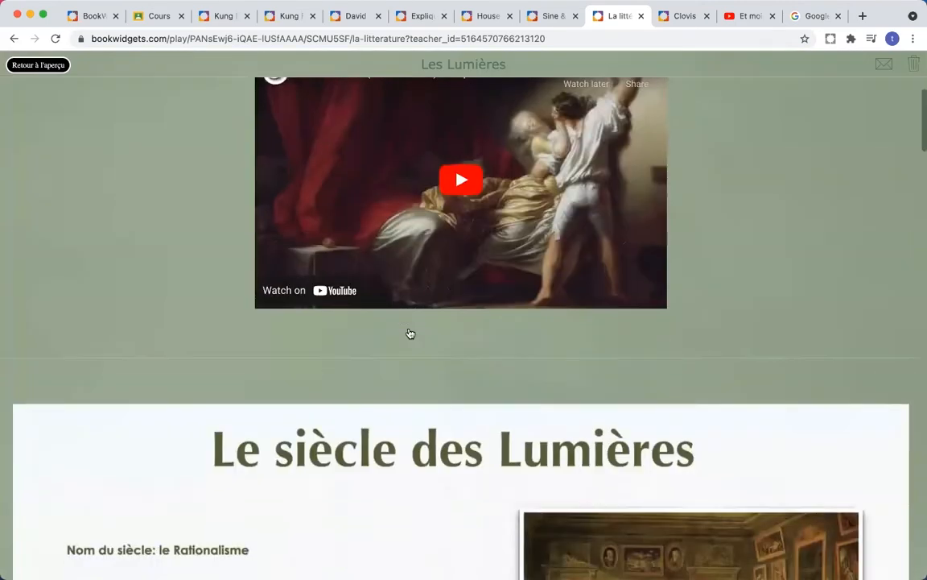
scroll(410, 334, "down", 20)
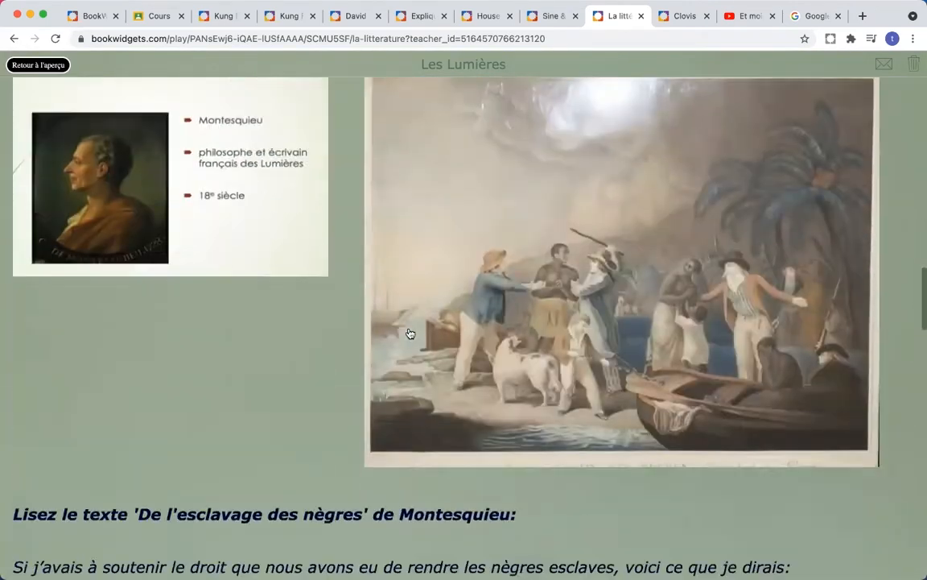
scroll(410, 333, "down", 15)
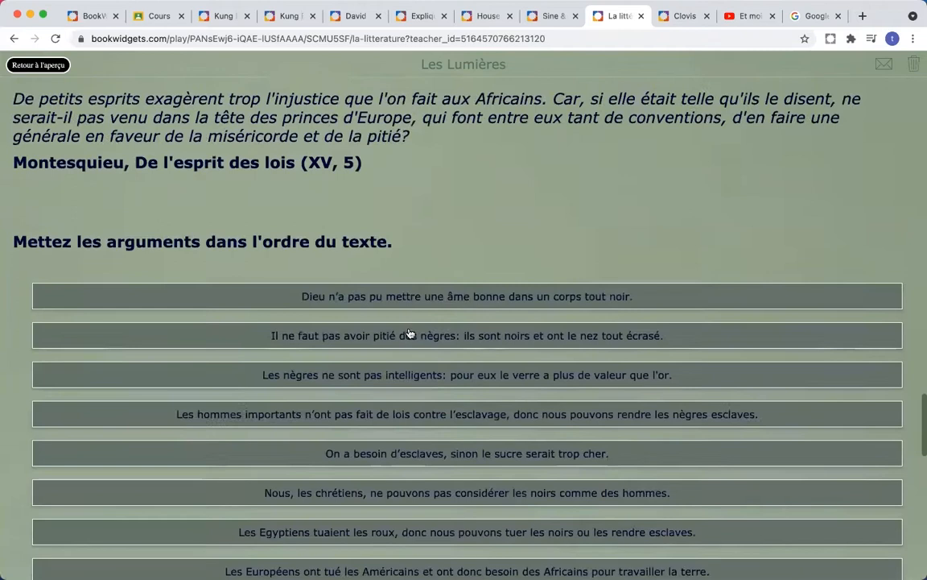
scroll(409, 333, "down", 15)
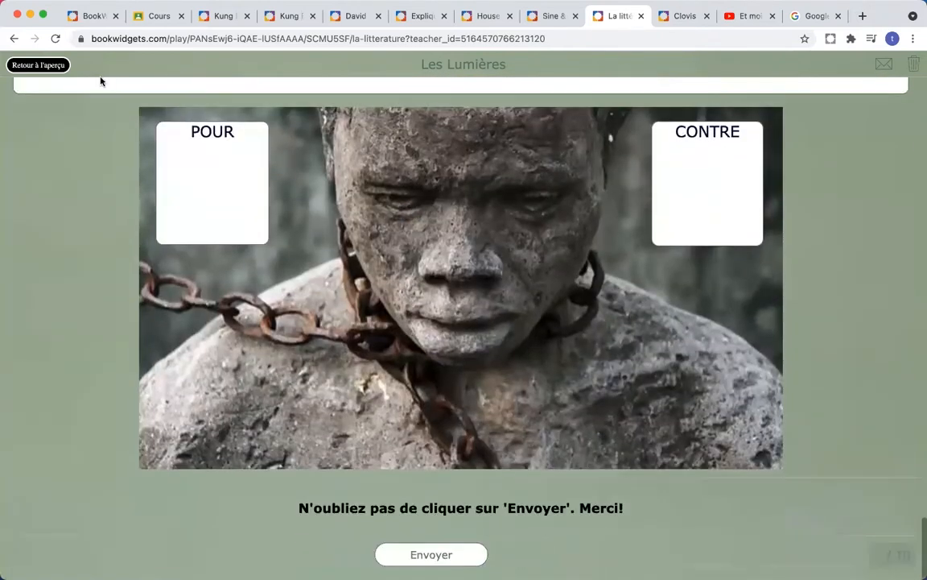
Step: Return to the overview and tick the 18e siècle card as done
left_click(44, 66)
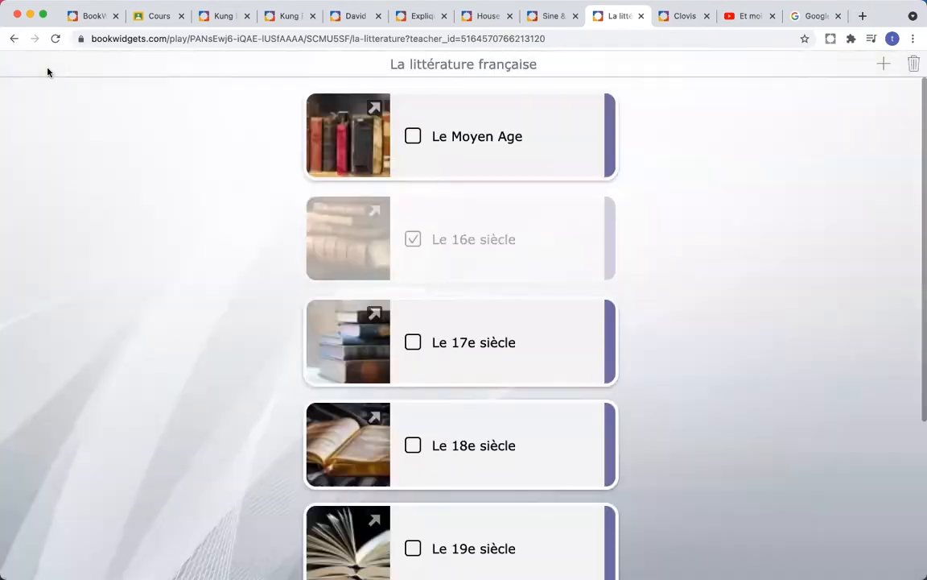
left_click(412, 447)
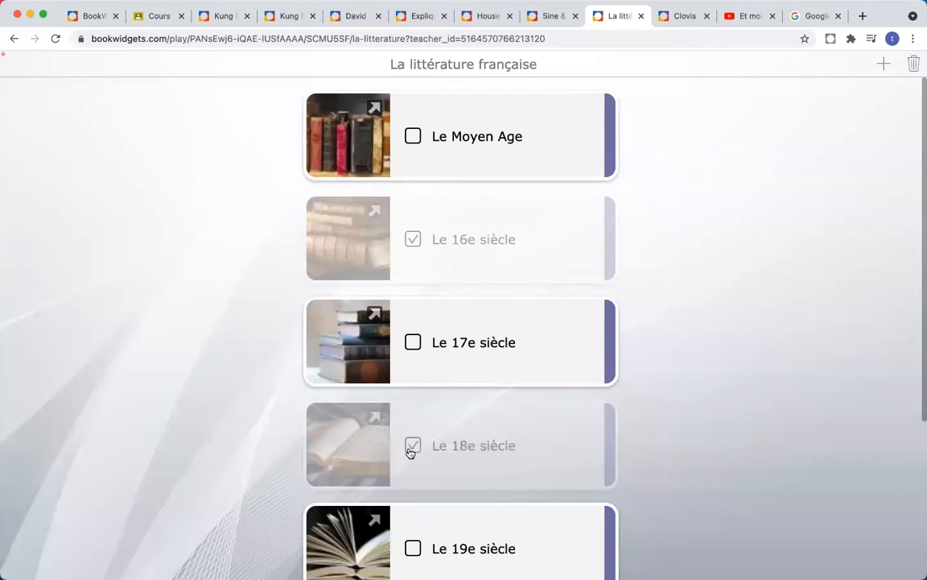
scroll(246, 369, "down", 3)
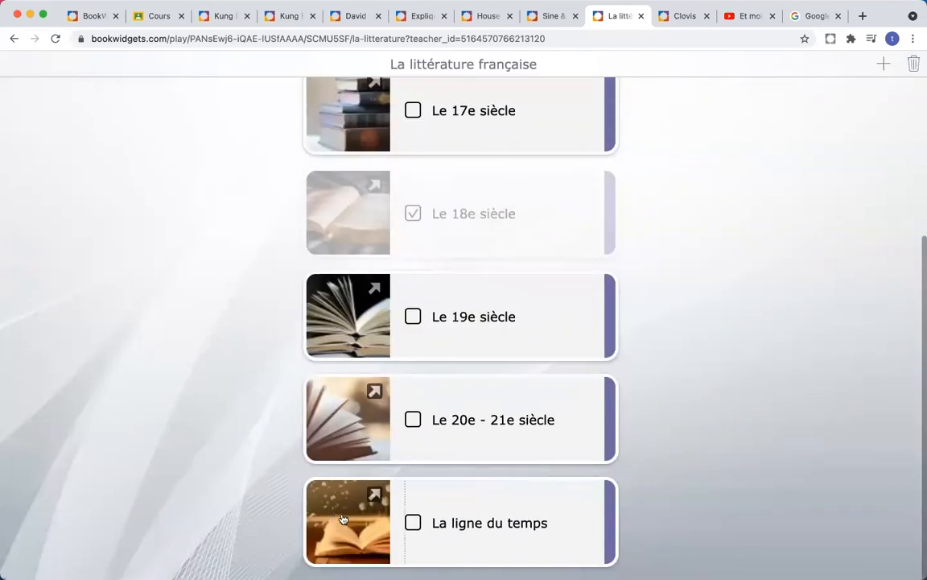
left_click(342, 520)
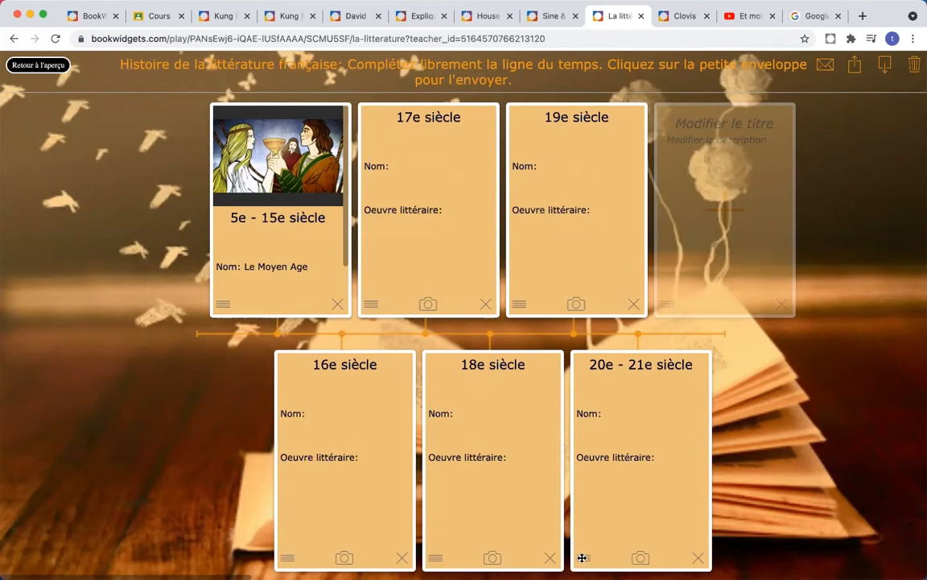
left_click_drag(579, 557, 427, 559)
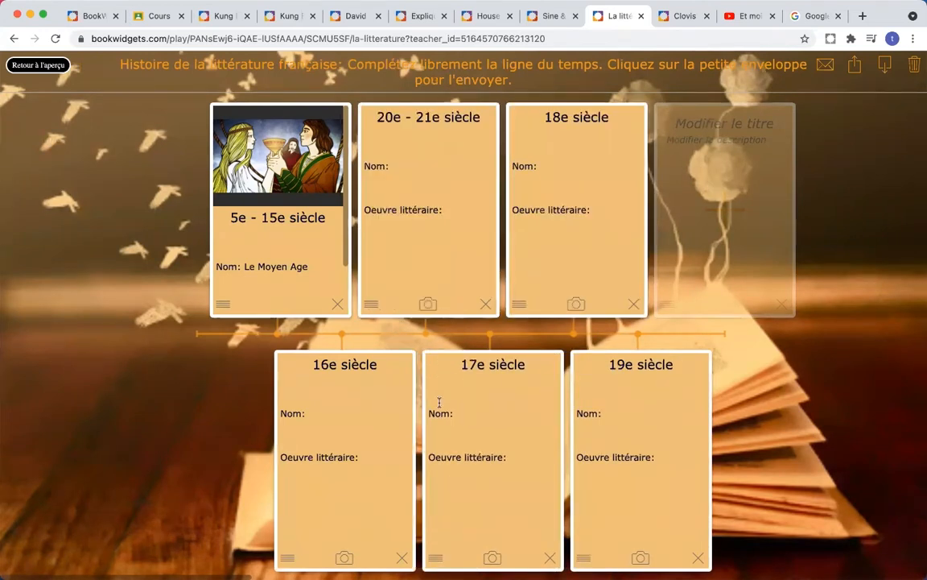
left_click_drag(370, 304, 656, 534)
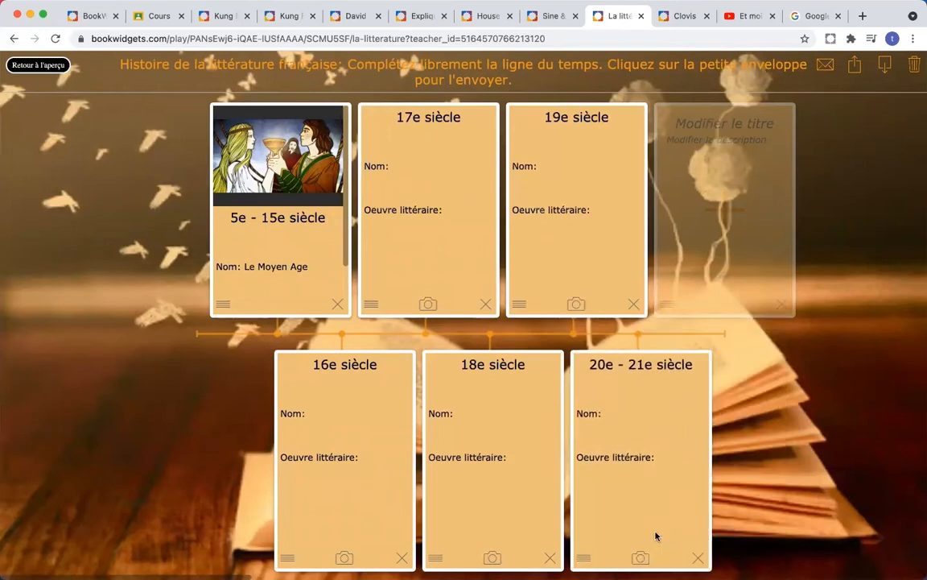
left_click(11, 67)
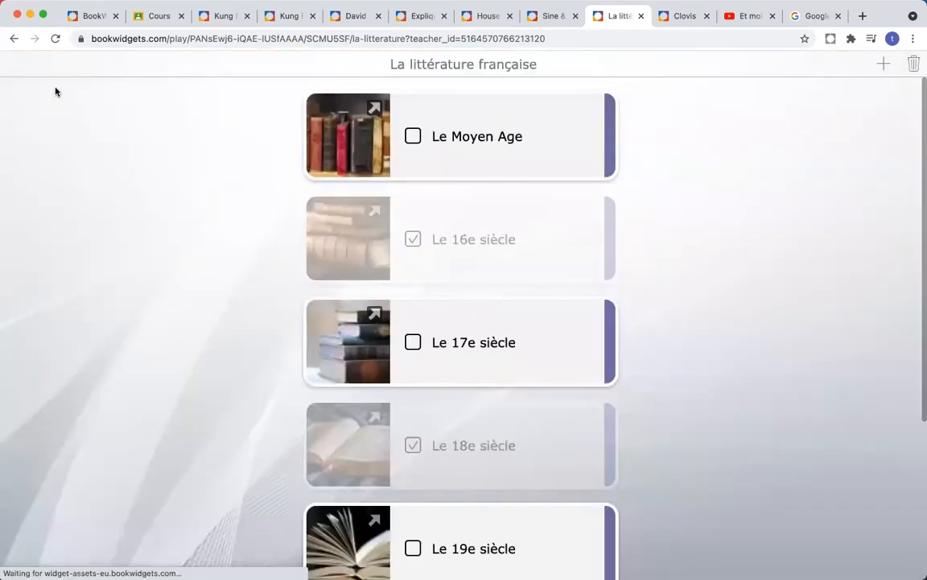
Step: Open the Clovis treasure hunt and browse its overview and mission task list
left_click(673, 21)
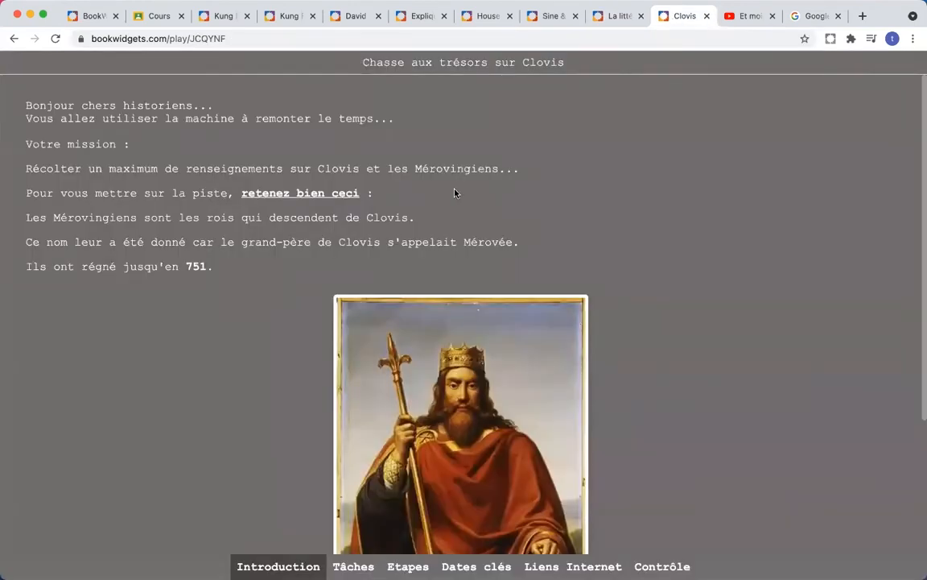
scroll(483, 172, "down", 1)
scroll(484, 174, "up", 1)
scroll(484, 173, "down", 5)
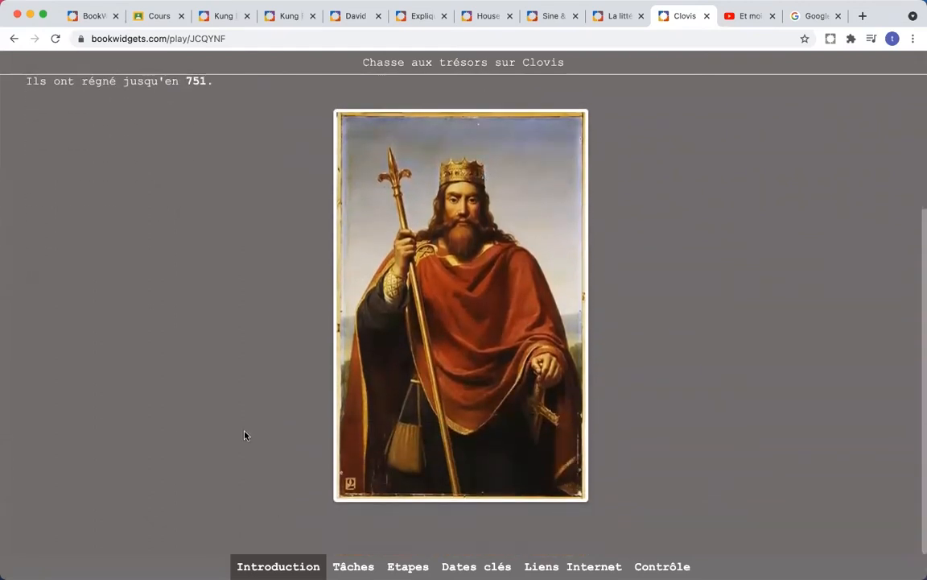
scroll(234, 367, "up", 5)
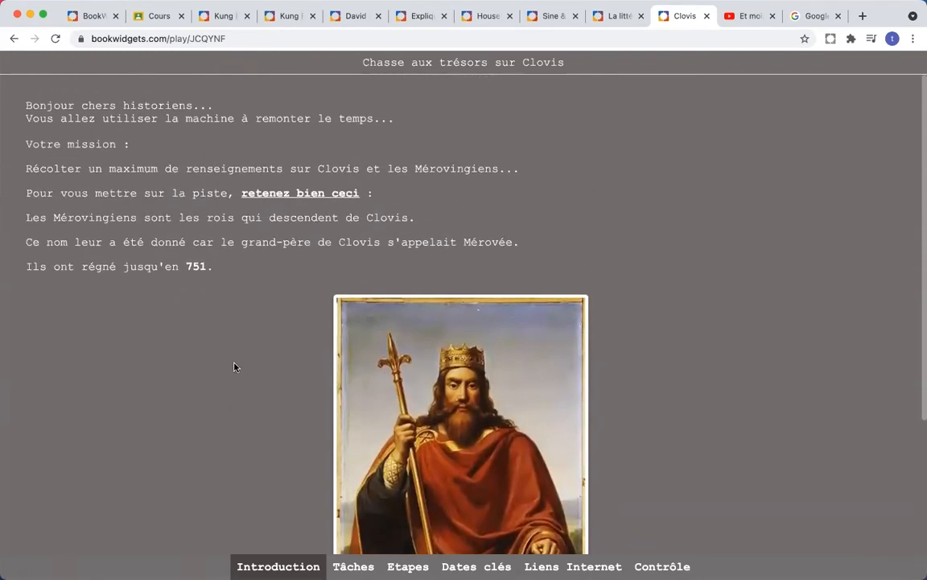
scroll(234, 367, "down", 2)
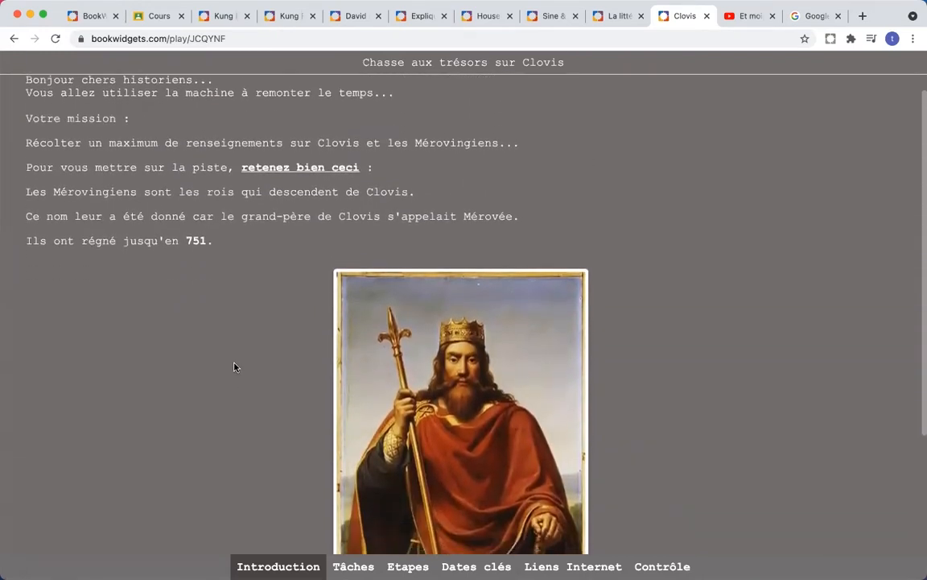
scroll(234, 367, "down", 3)
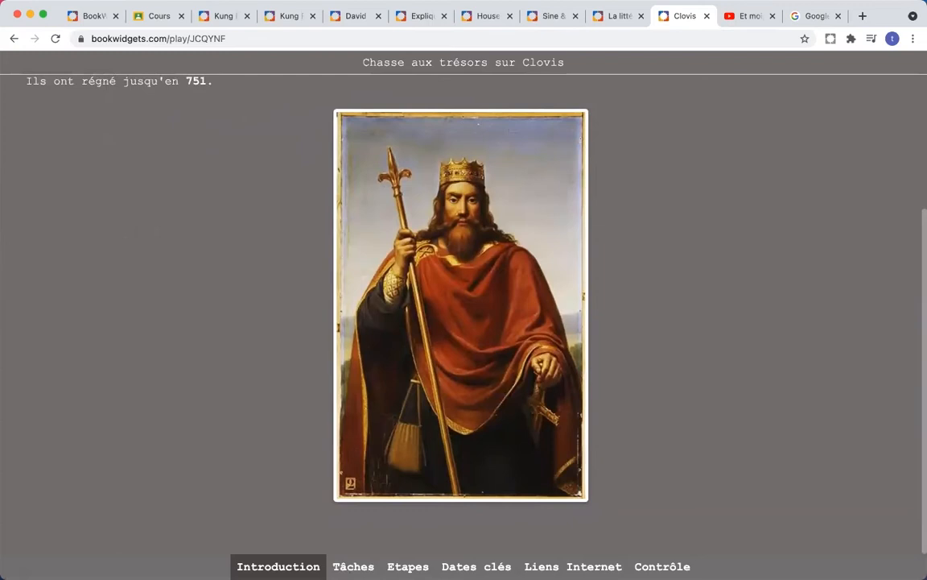
left_click(358, 563)
scroll(239, 238, "down", 5)
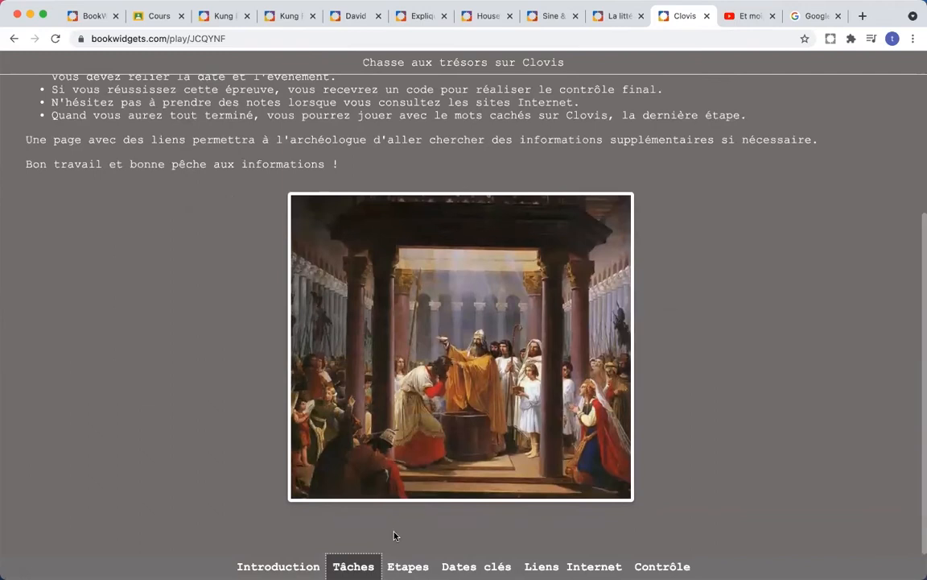
Step: Preview the first stages and the Début de Clovis questions, ending on the stages list
left_click(408, 566)
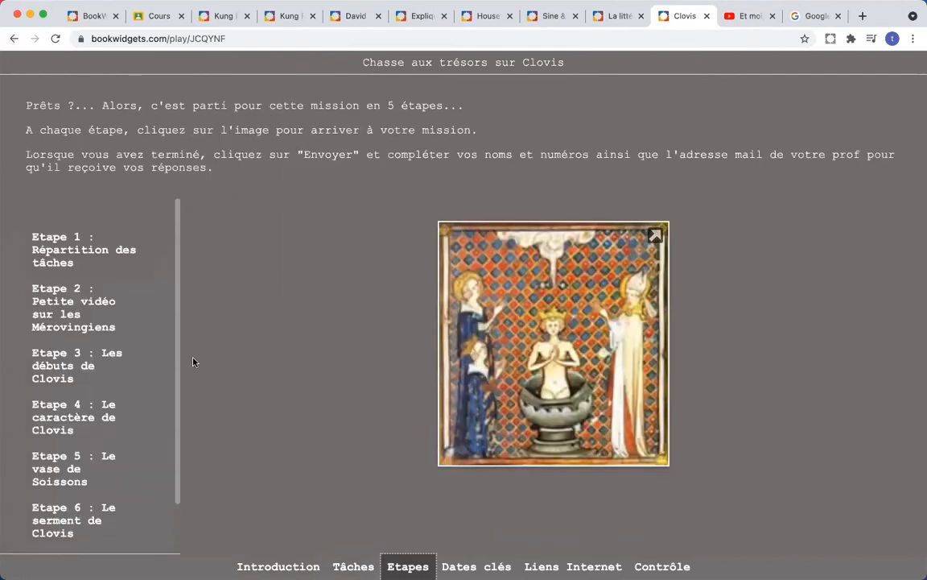
left_click(77, 253)
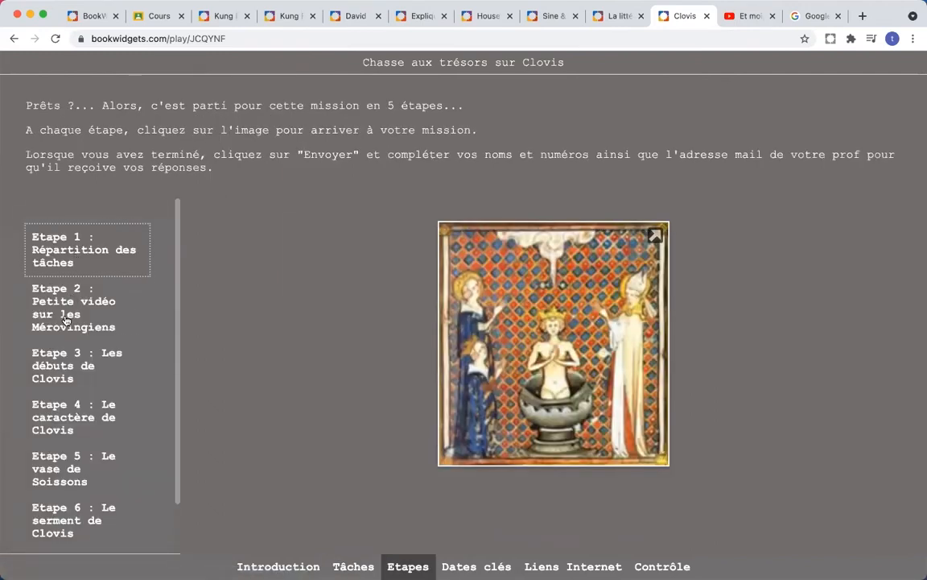
left_click(66, 320)
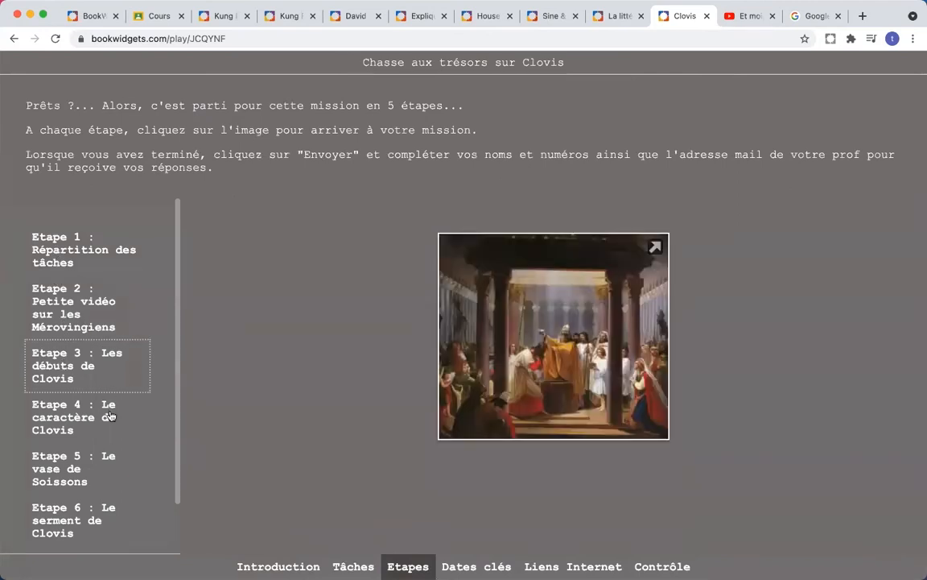
left_click(554, 336)
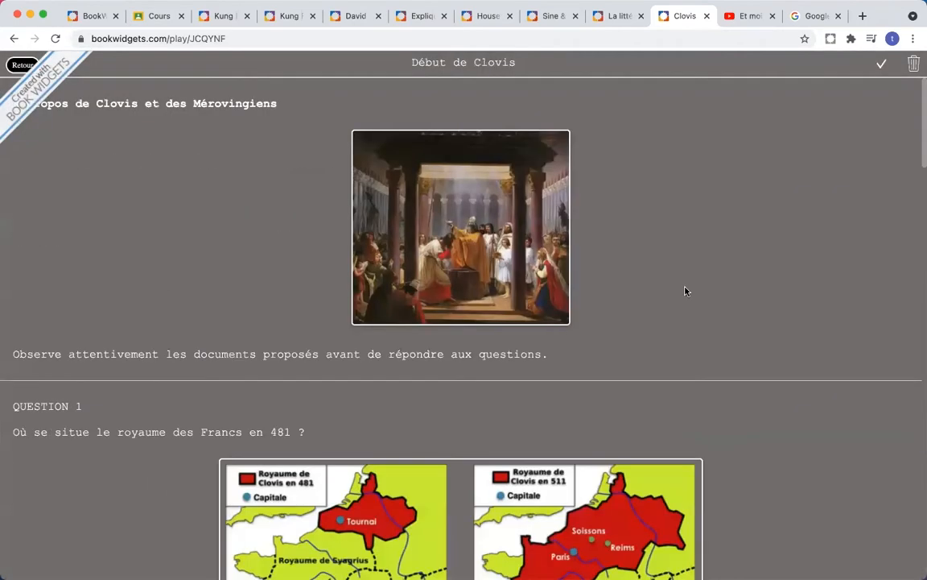
scroll(685, 290, "down", 9)
scroll(685, 291, "down", 15)
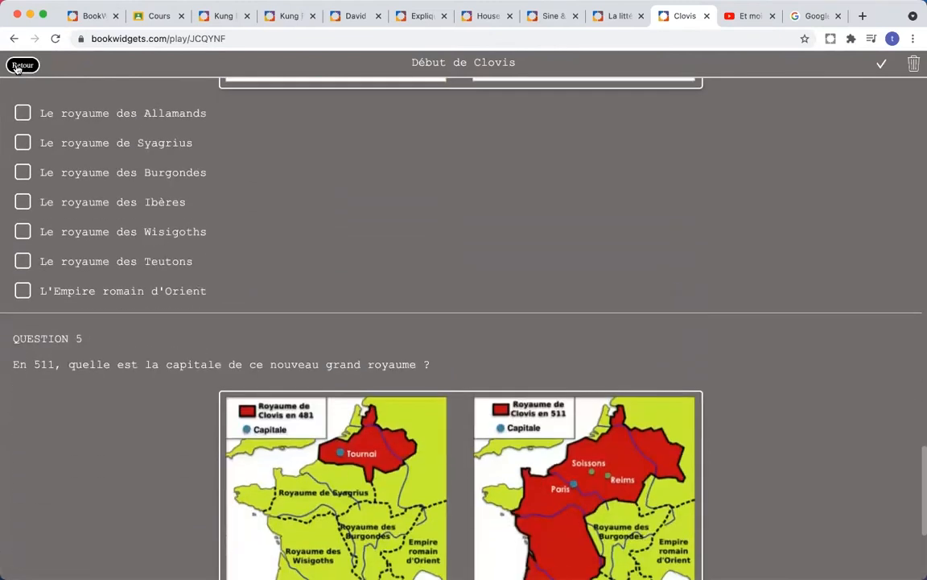
left_click(21, 65)
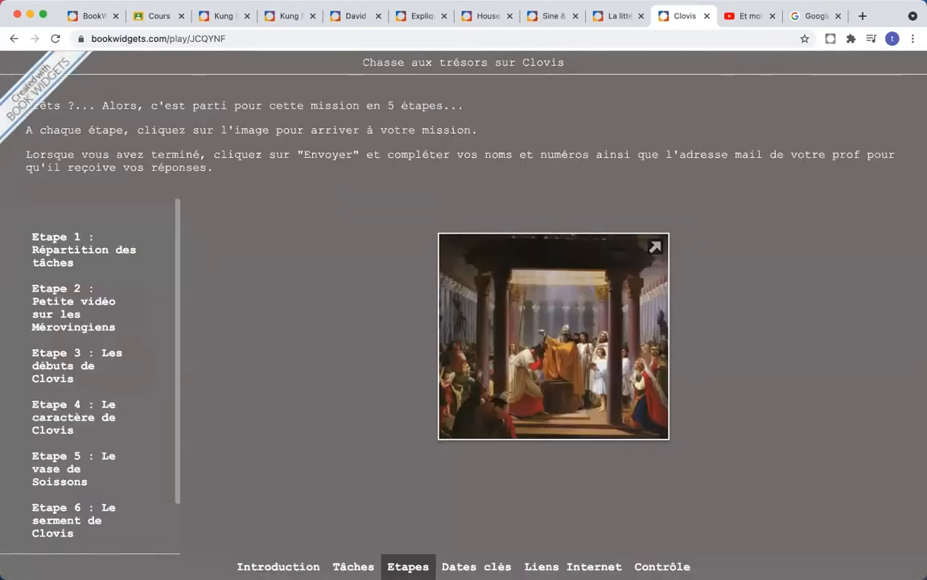
Step: Open the Contrôle section's password prompt via the Clovis painting, then go back
left_click(662, 566)
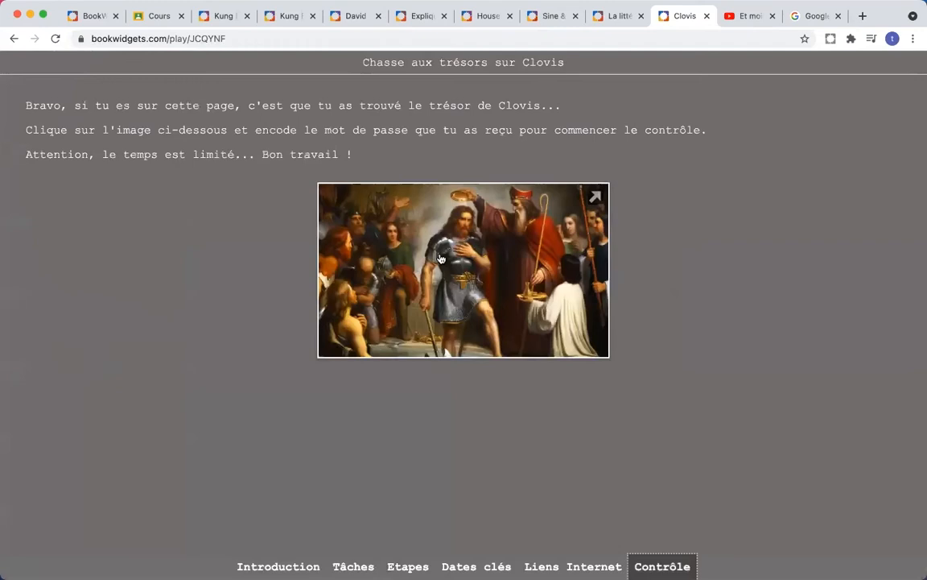
left_click(440, 258)
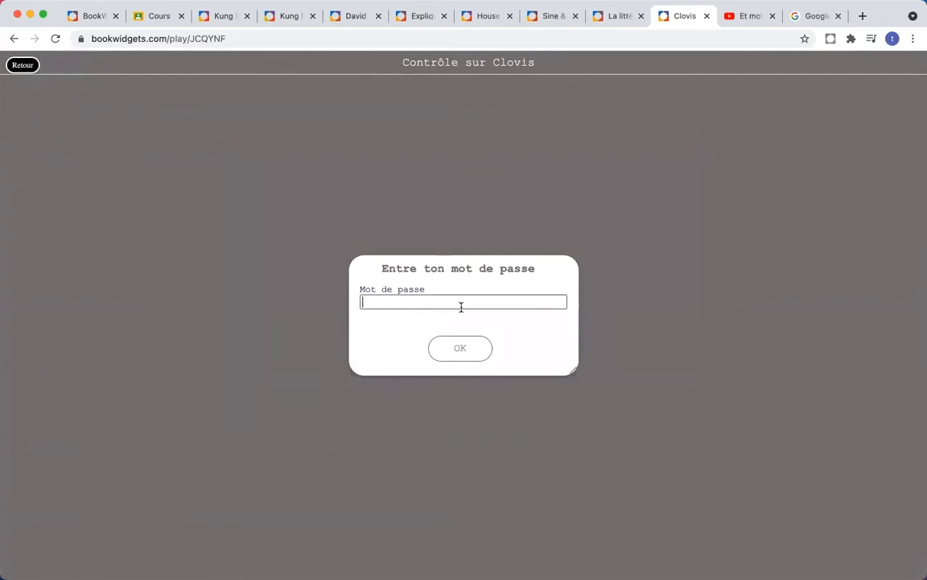
left_click(22, 65)
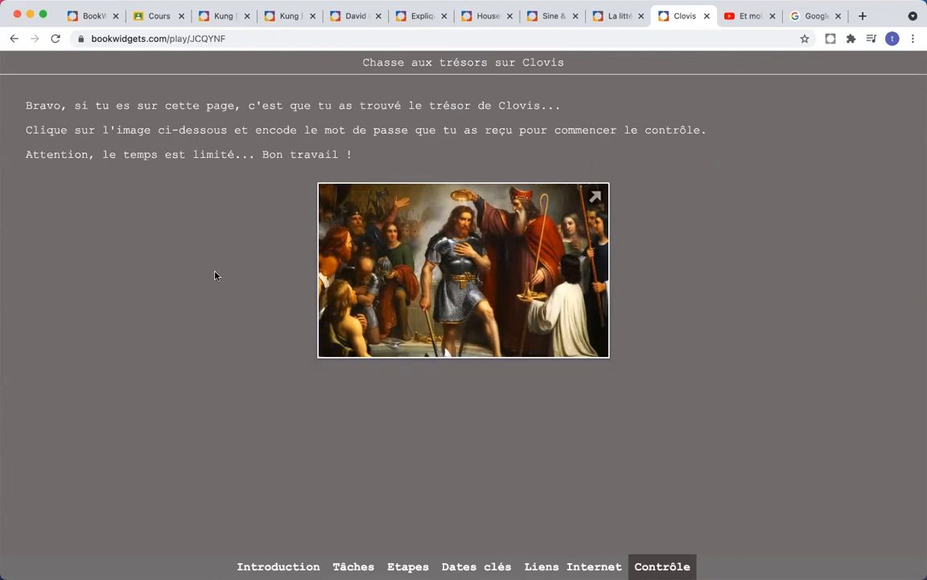
Step: Switch to Google Classroom's eight courses, including French L3A, BW Day 2 and Math
left_click(161, 18)
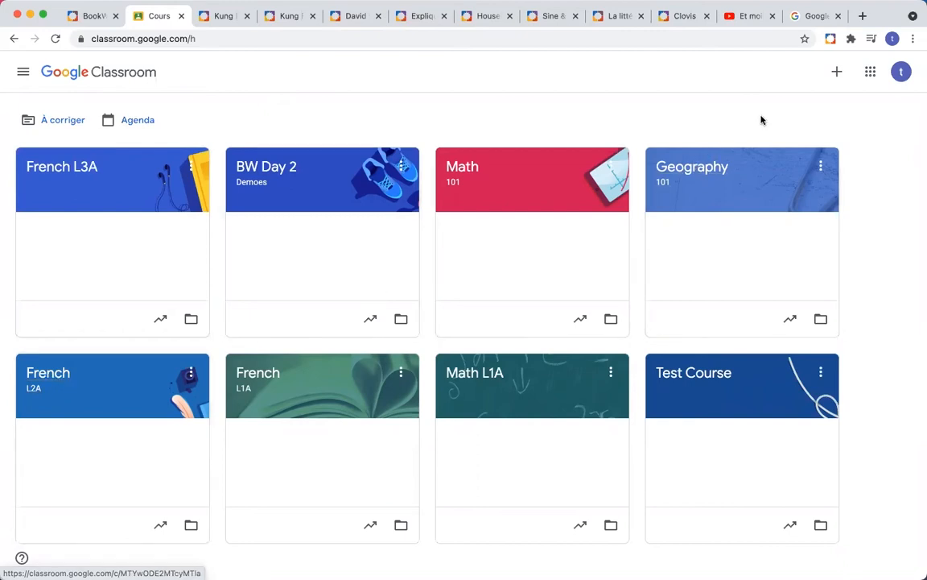
Step: Search Google for 'bookwidgets chrome plugin' using the autocomplete suggestions
left_click(813, 18)
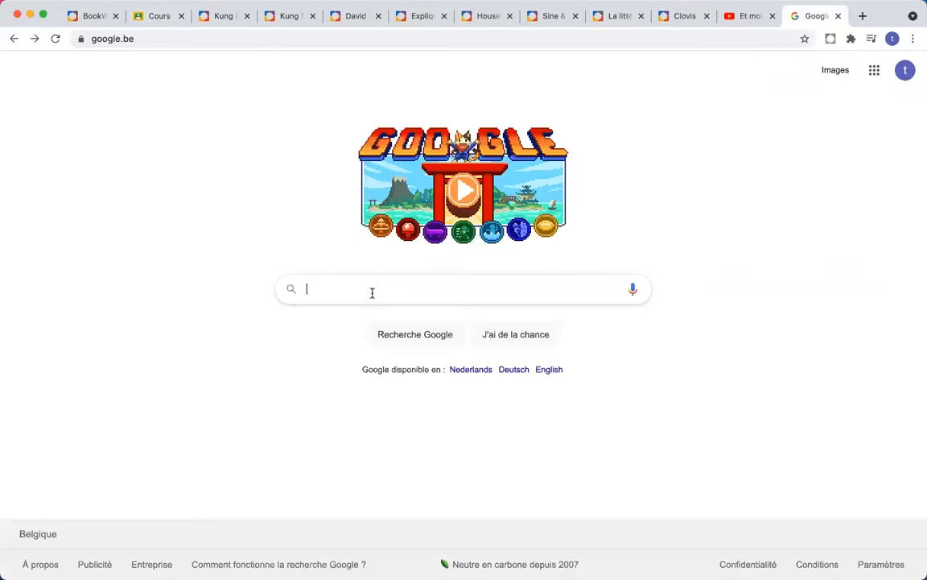
type("Bookwi")
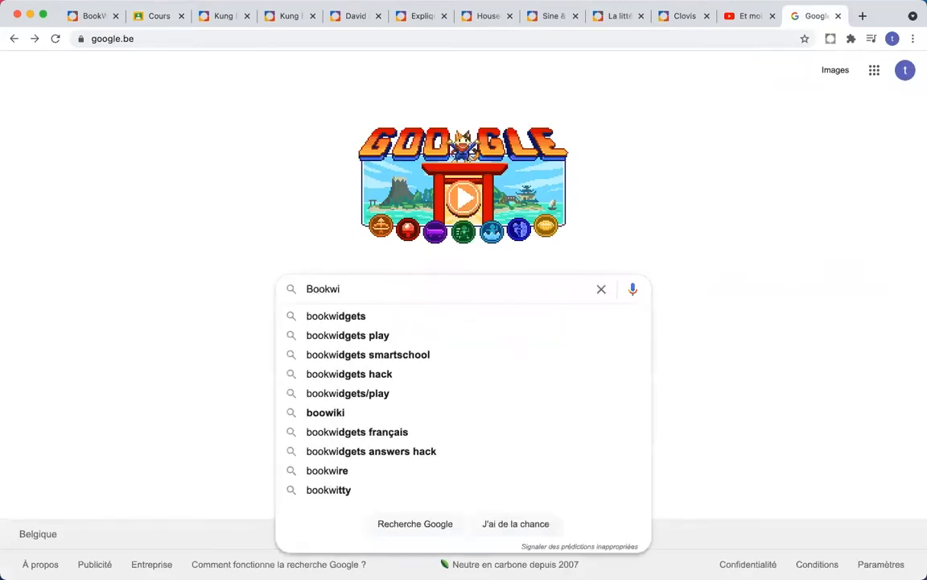
key("Down")
type("chrome")
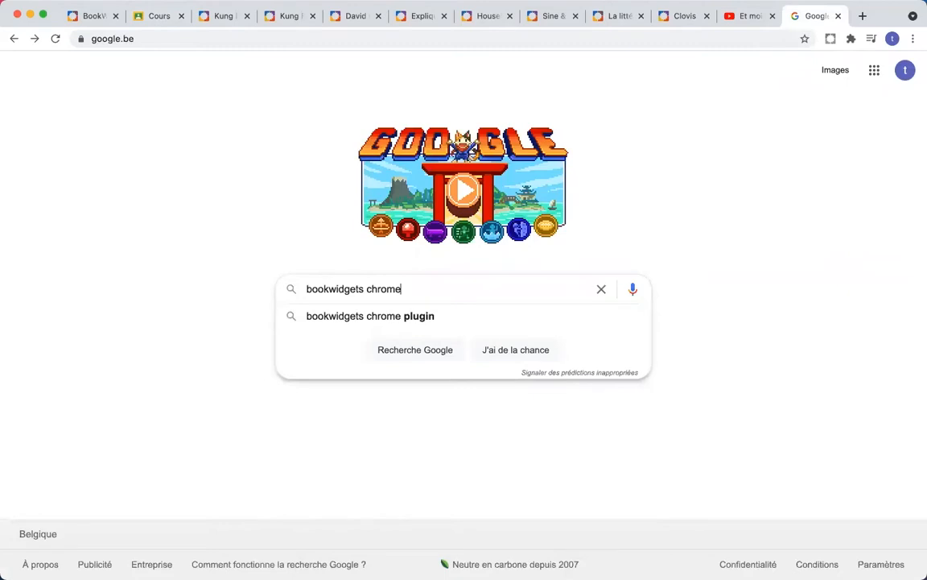
key("Down")
key("Return")
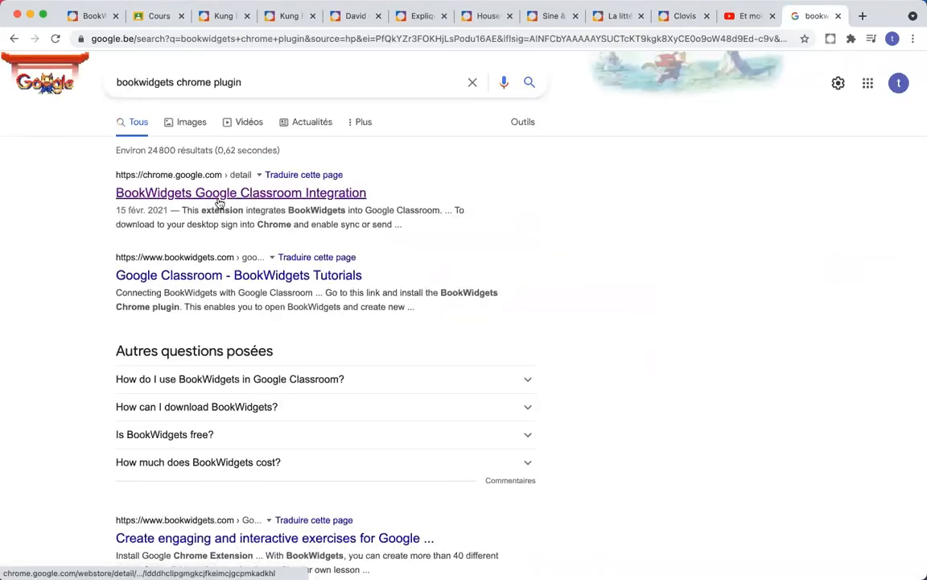
Step: Check the BookWidgets Google Classroom Integration store listing, then return to the Classroom course grid
left_click(245, 194)
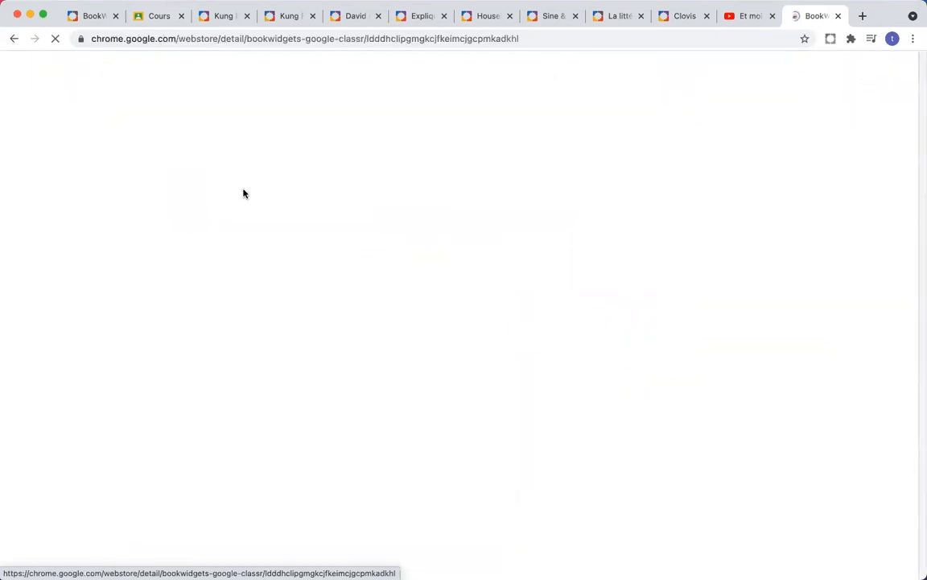
left_click(159, 38)
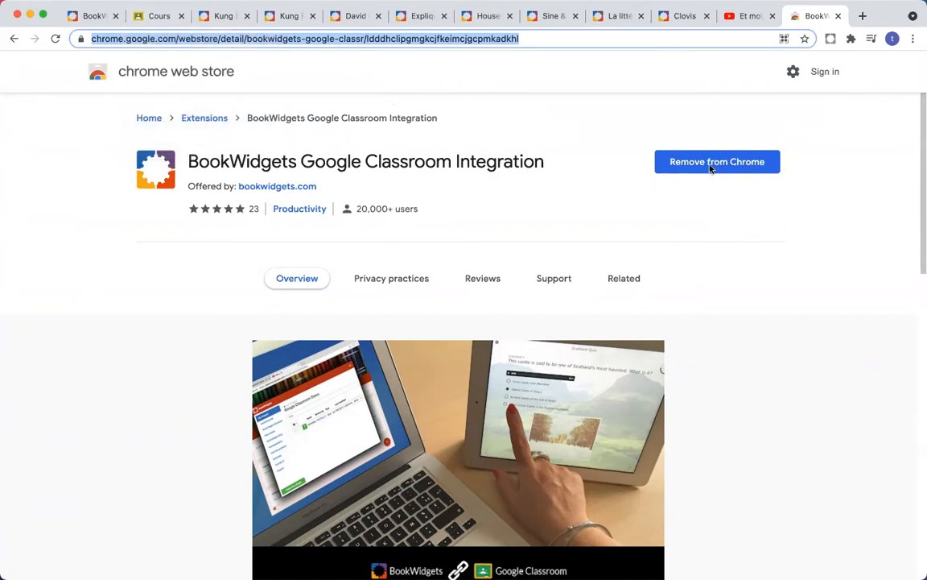
left_click(147, 21)
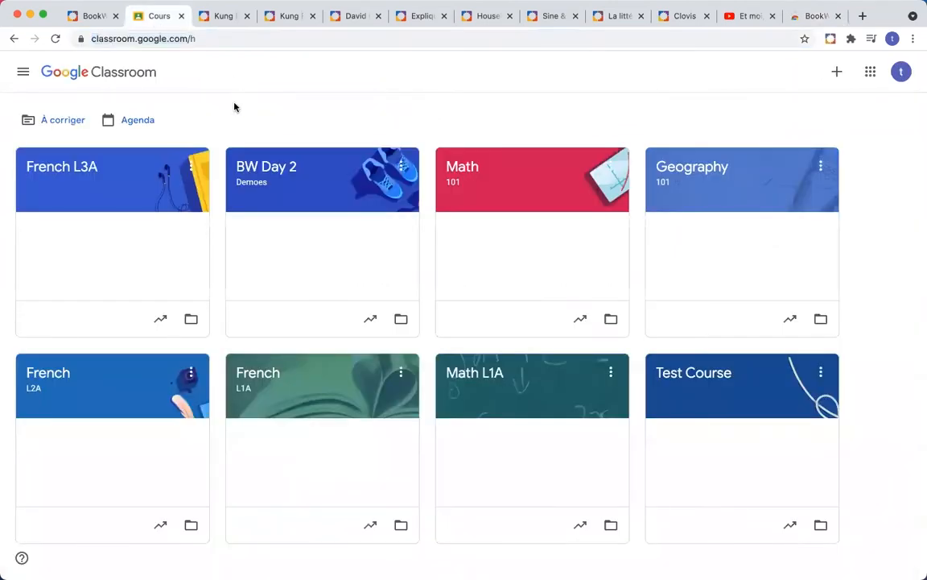
Step: Open the French L2A course's Travaux et devoirs page and its Créer menu
left_click(50, 378)
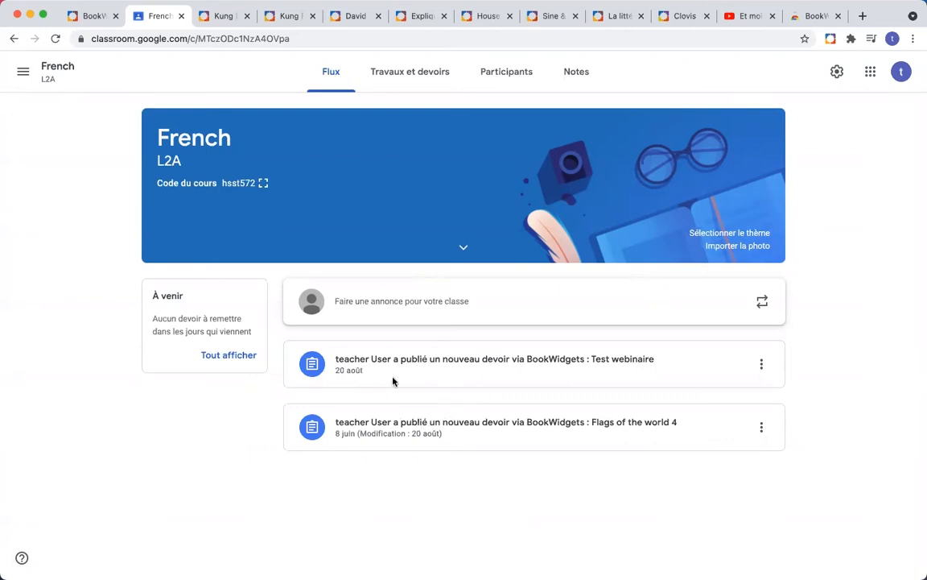
left_click(402, 77)
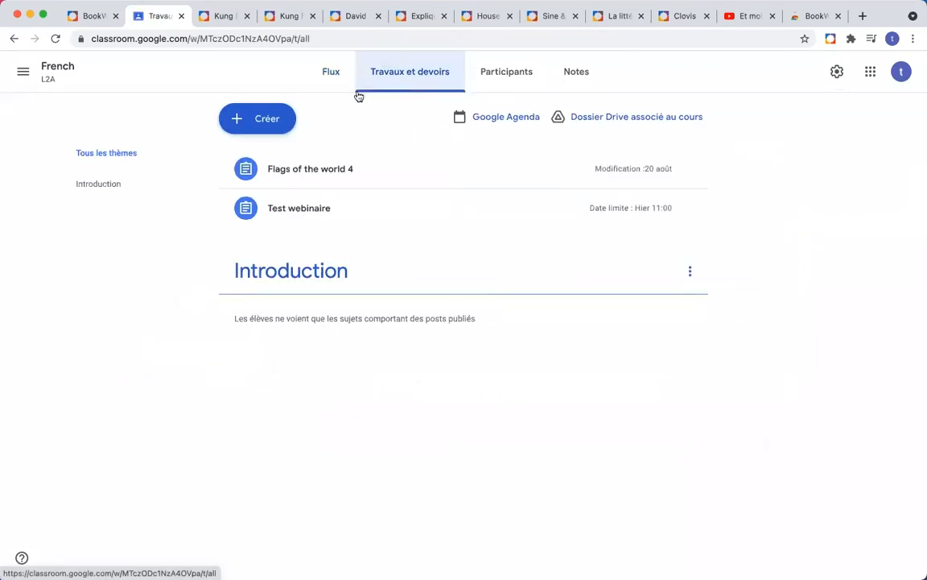
left_click(260, 125)
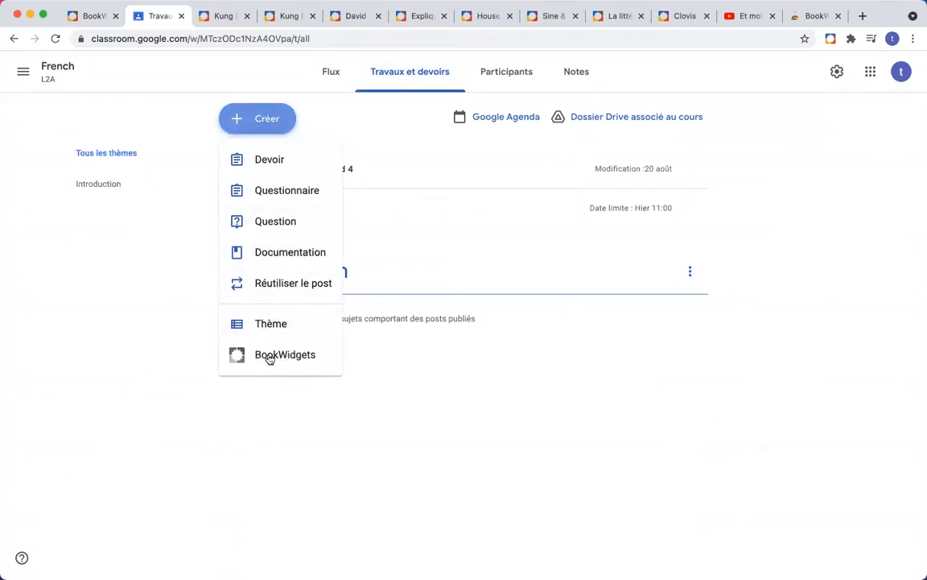
Step: Choose BookWidgets from the Créer menu to load the Mes widgets picker
left_click(292, 355)
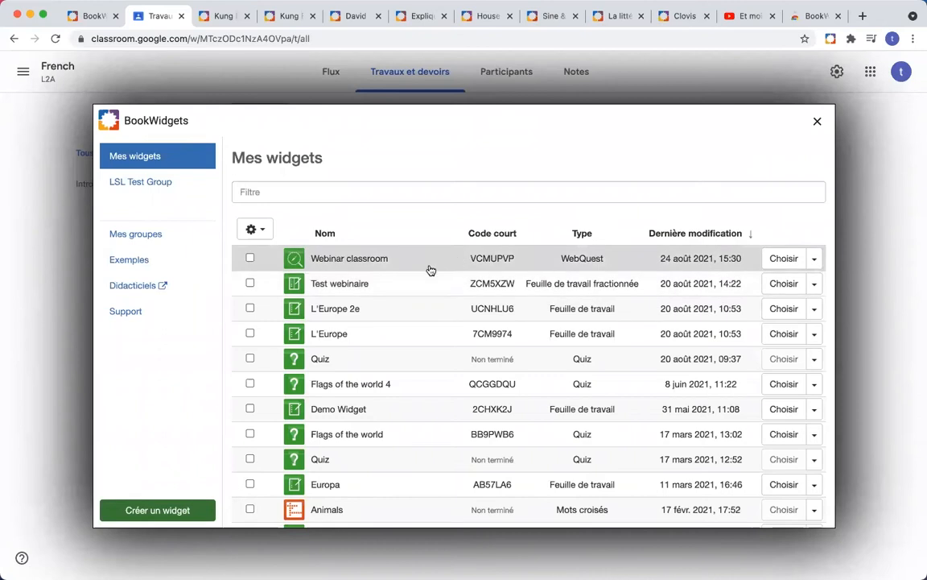
scroll(370, 273, "down", 5)
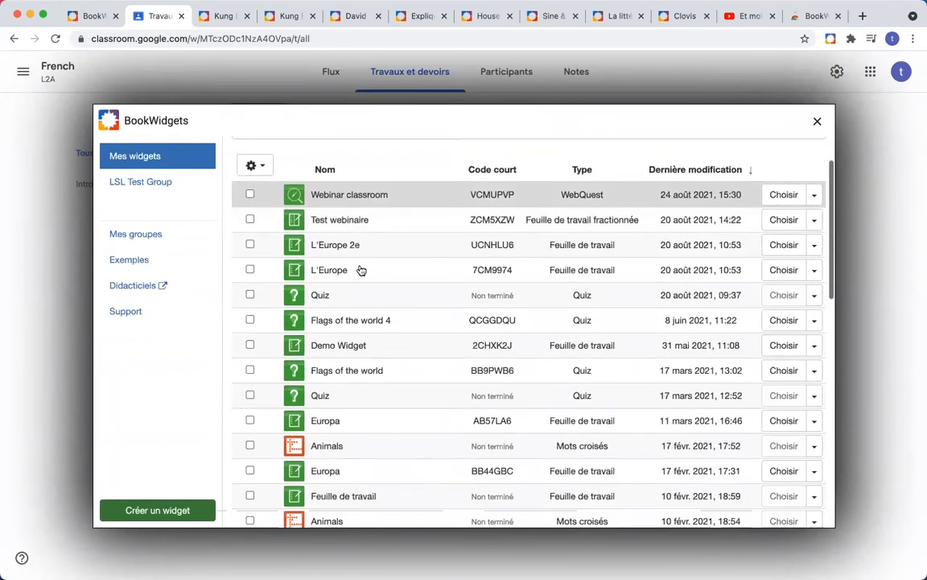
scroll(361, 270, "down", 15)
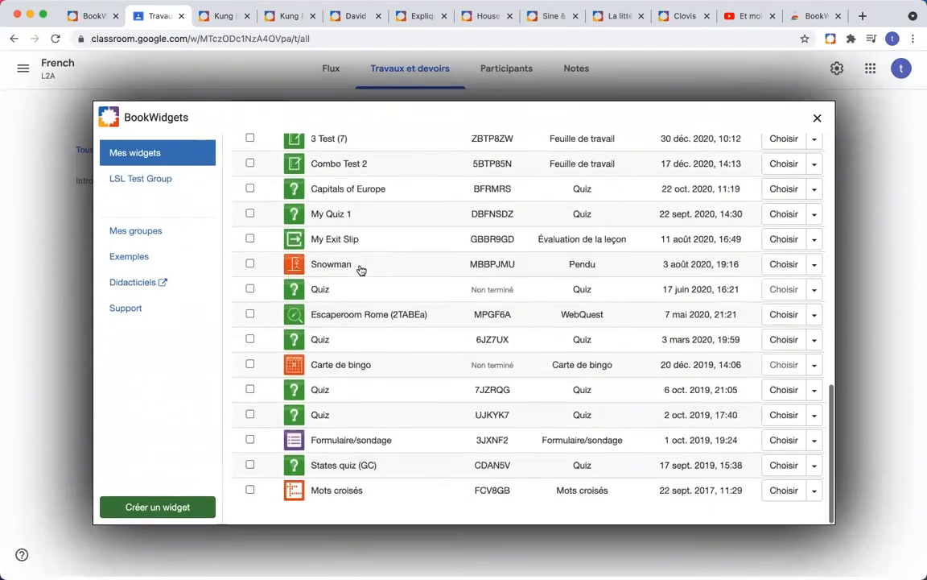
scroll(371, 413, "up", 20)
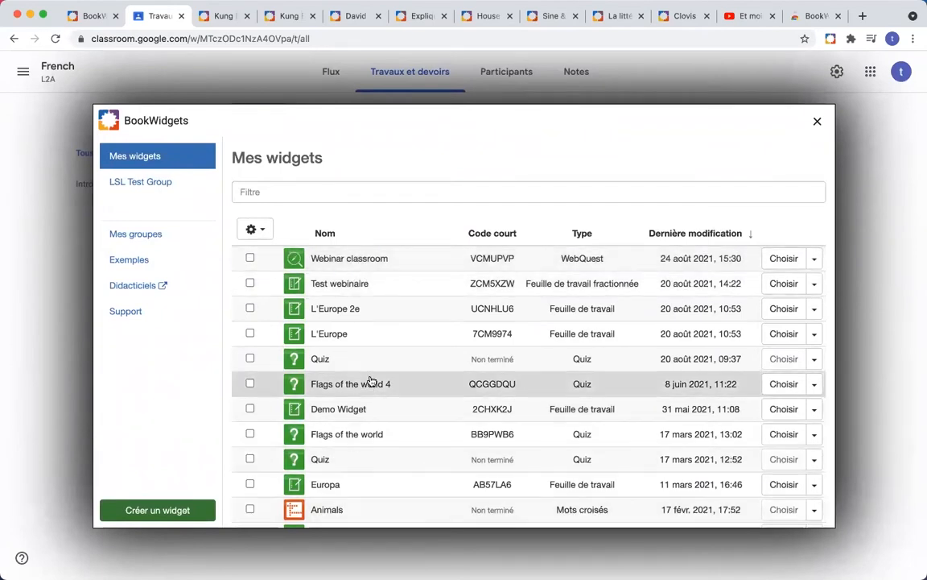
scroll(371, 381, "down", 3)
scroll(371, 380, "down", 3)
scroll(371, 380, "up", 5)
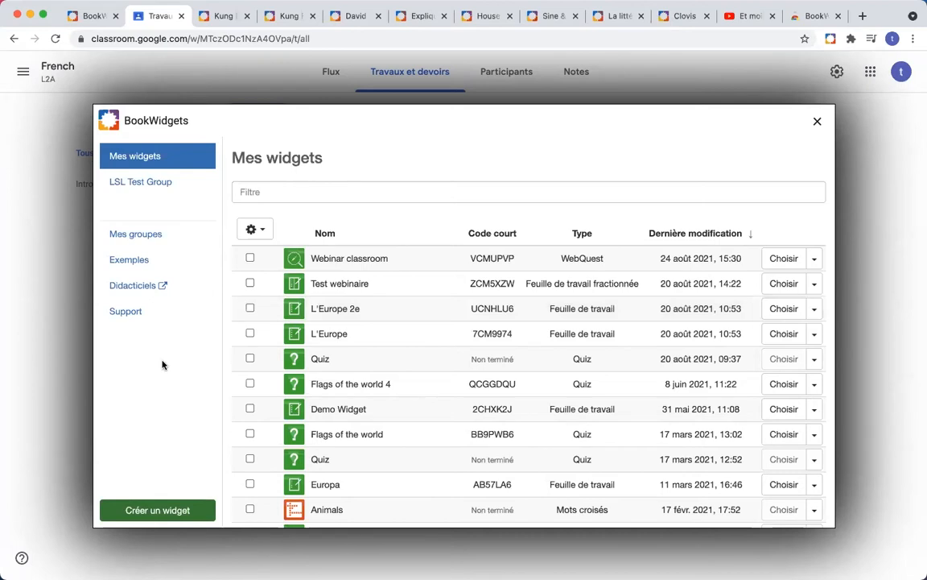
left_click(801, 17)
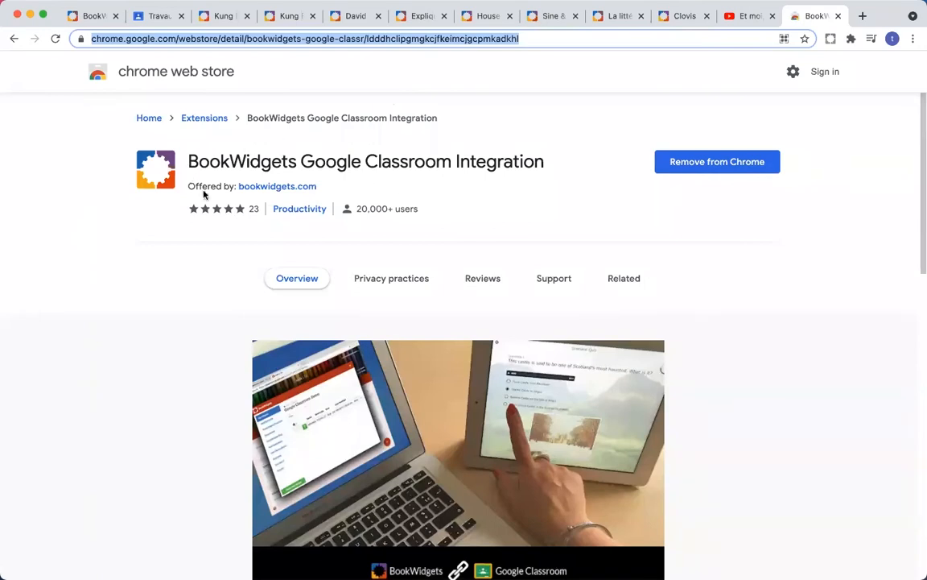
left_click(151, 14)
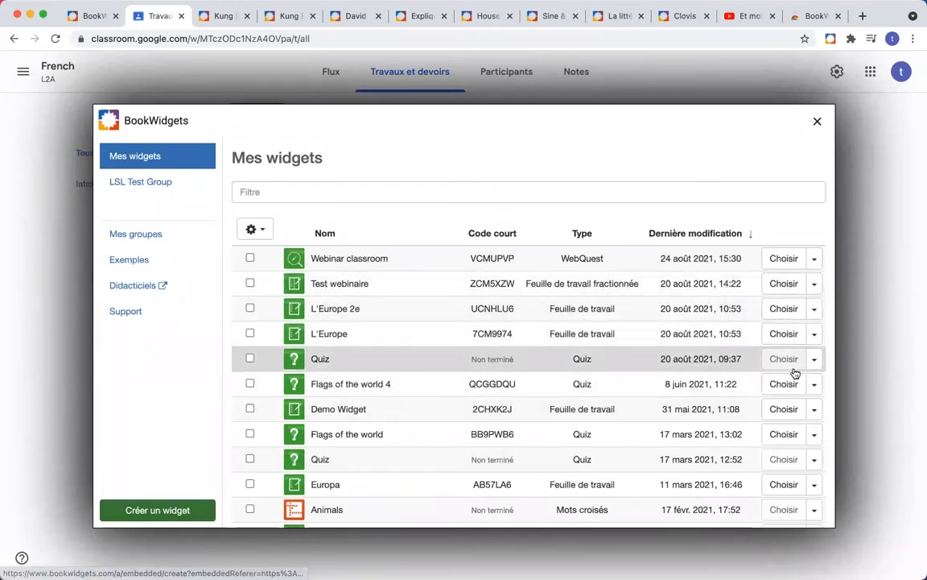
left_click(174, 513)
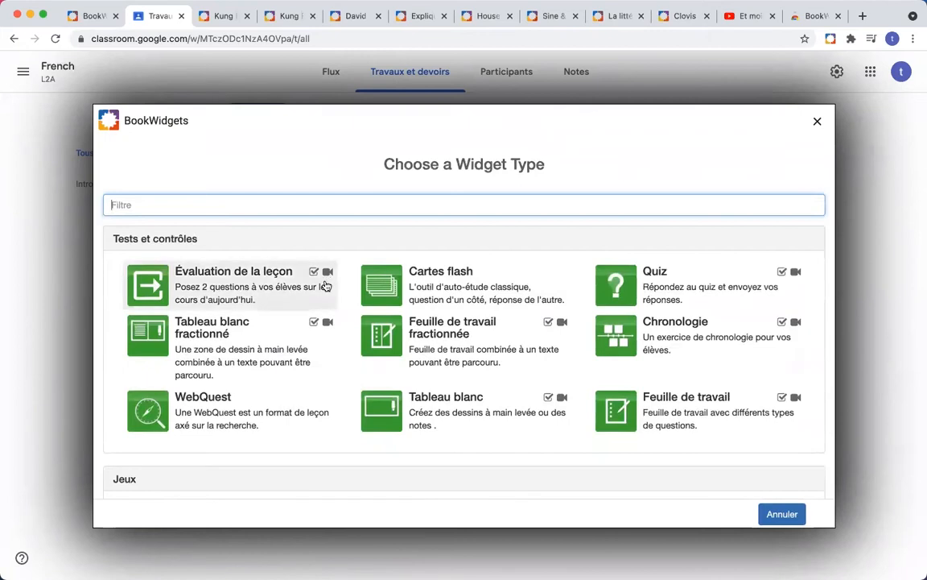
scroll(327, 286, "down", 3)
scroll(327, 286, "down", 8)
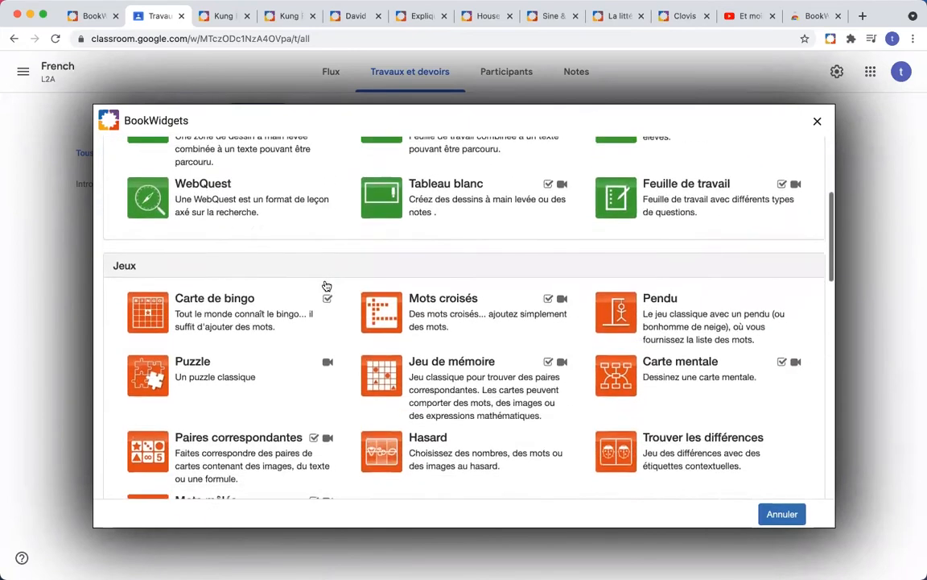
scroll(327, 286, "down", 10)
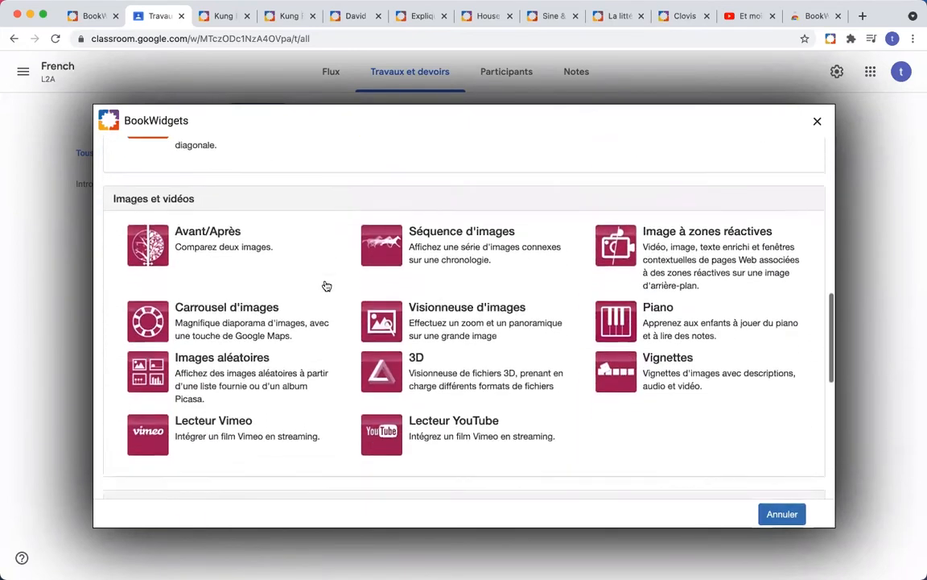
scroll(327, 286, "down", 3)
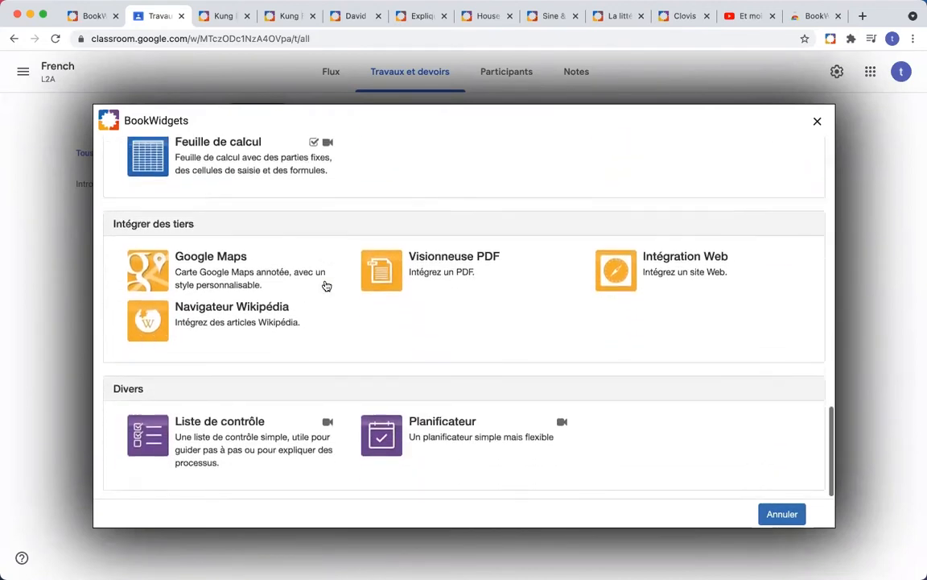
scroll(327, 286, "up", 3)
scroll(327, 286, "up", 10)
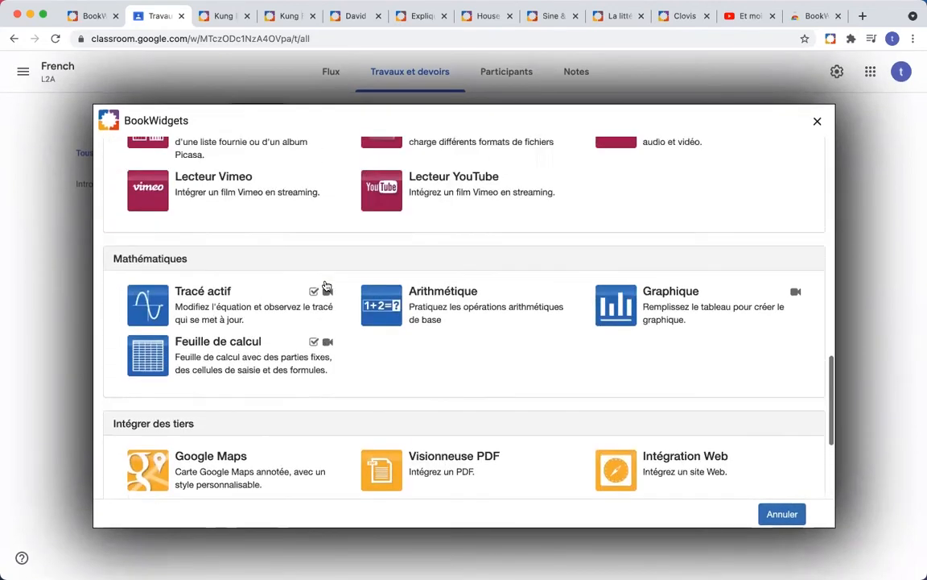
scroll(327, 286, "up", 4)
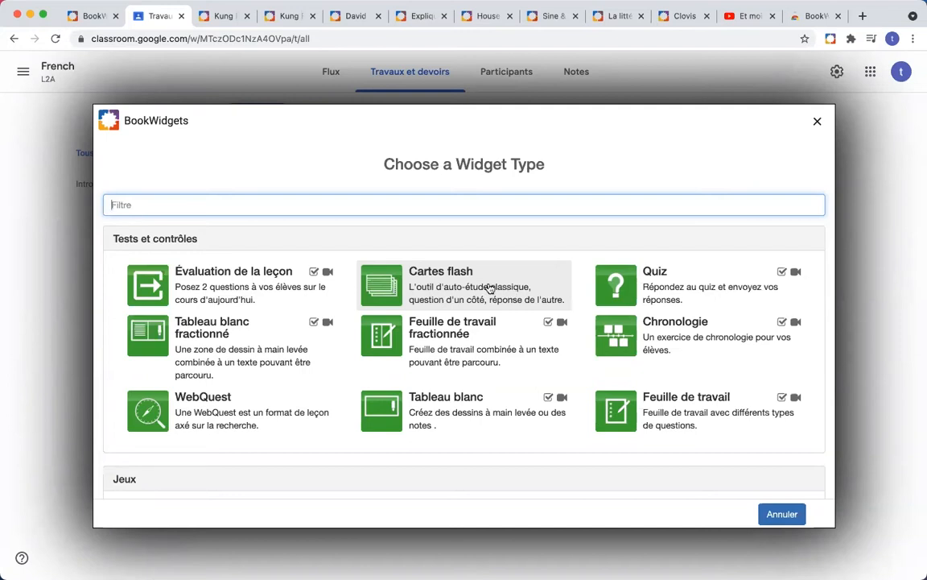
scroll(489, 288, "down", 1)
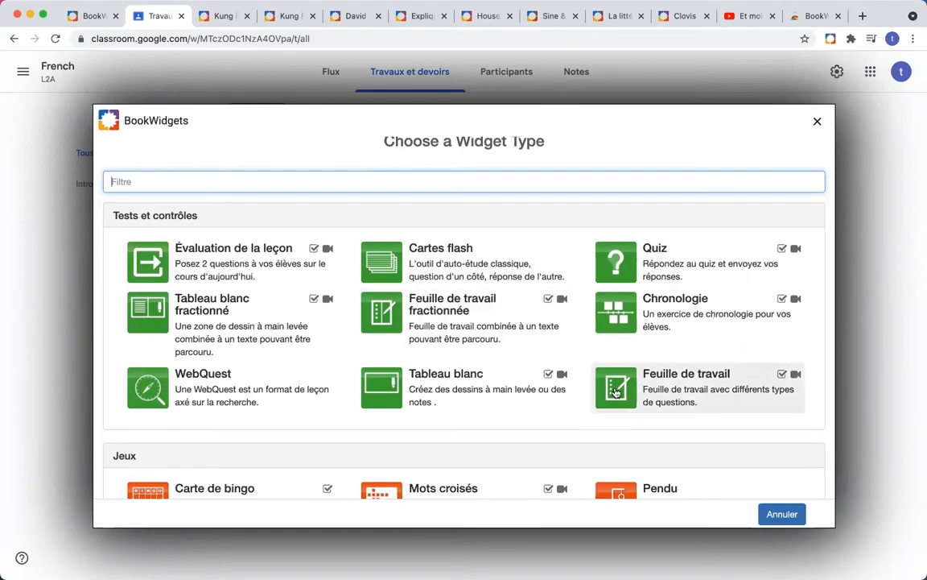
left_click(223, 16)
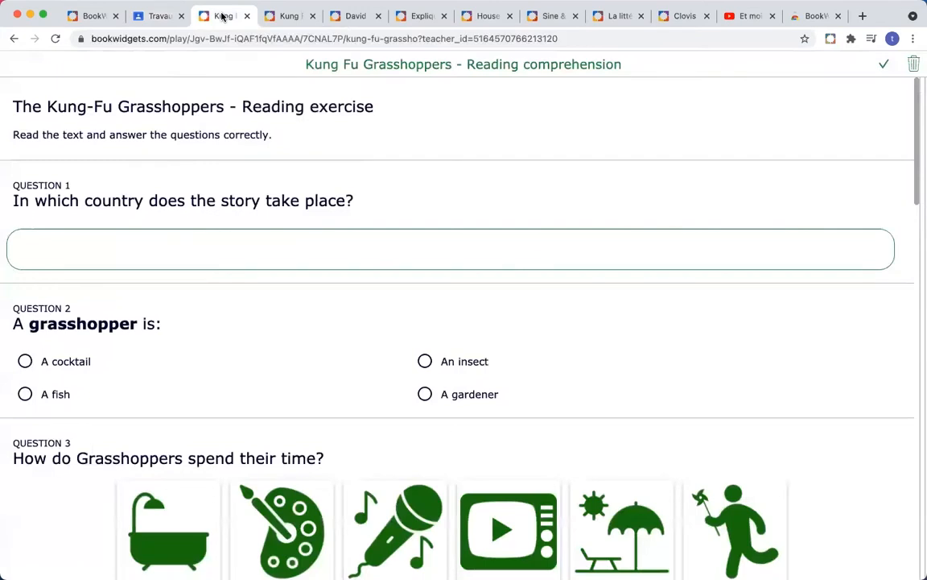
left_click(279, 17)
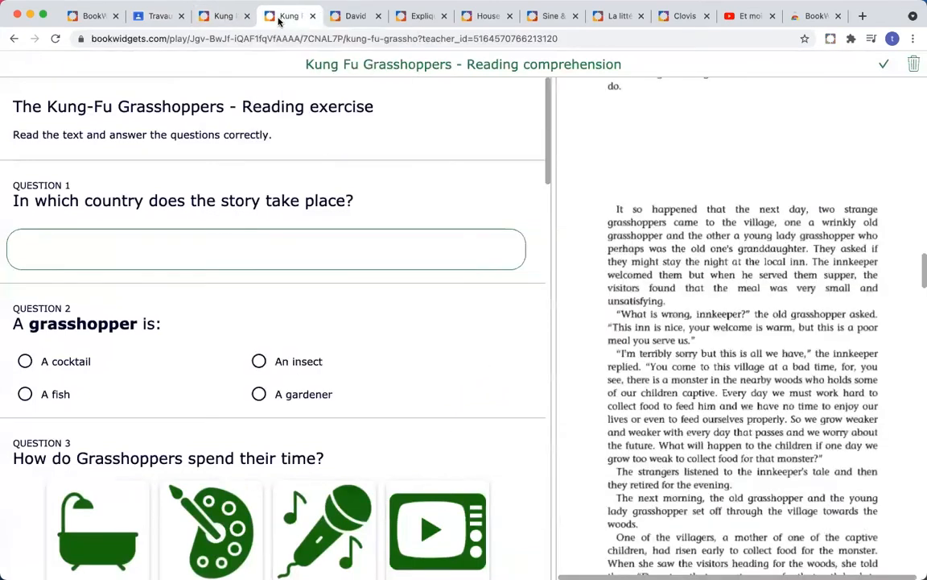
left_click(215, 18)
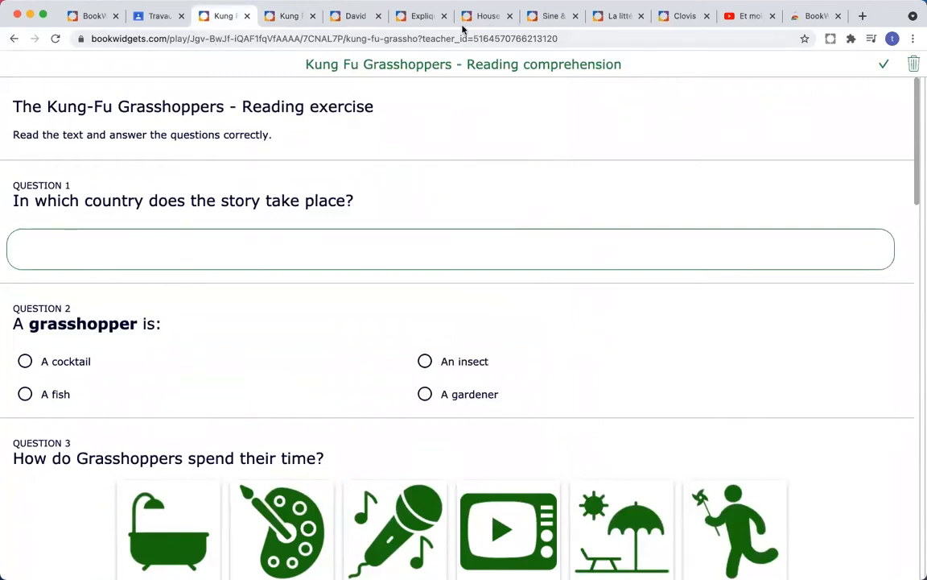
left_click(161, 23)
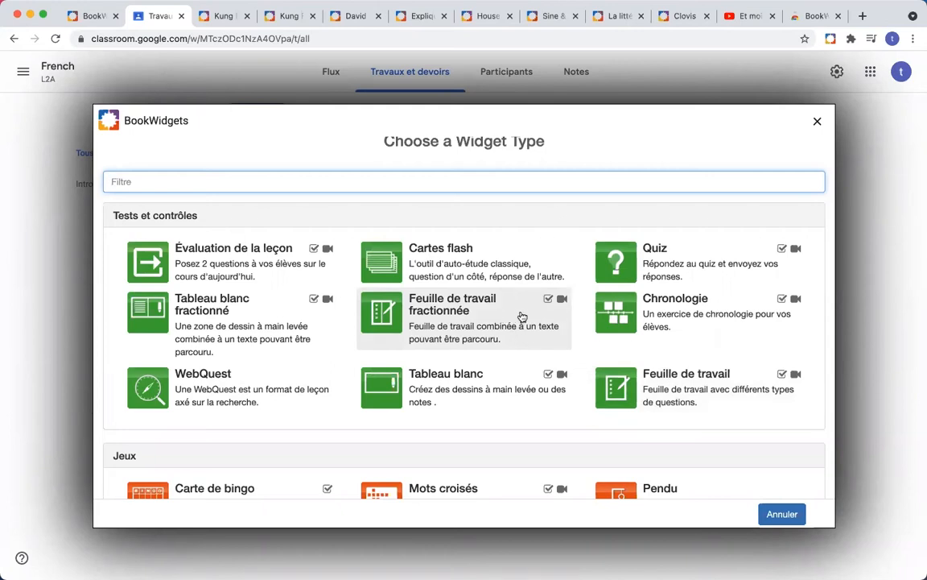
mouse_move(552, 301)
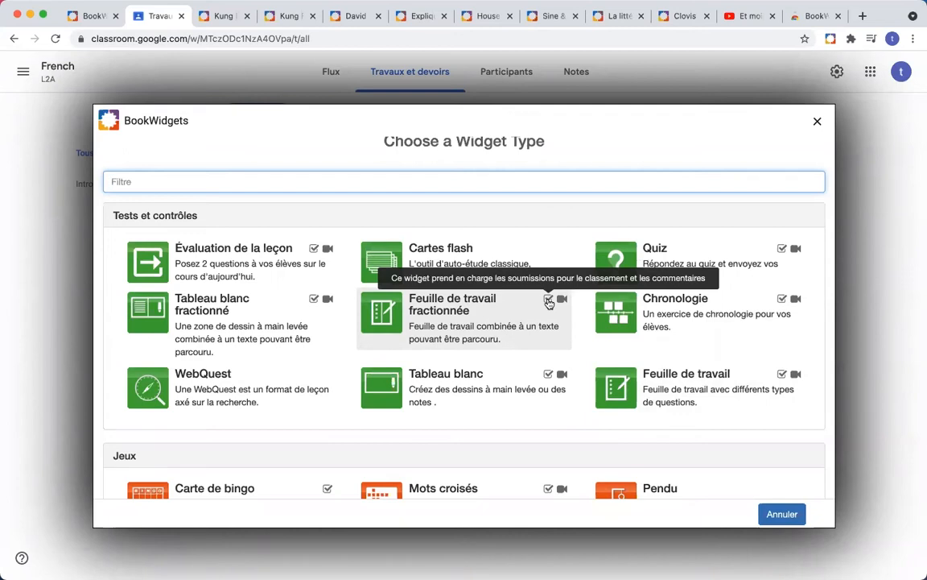
scroll(549, 303, "up", 5)
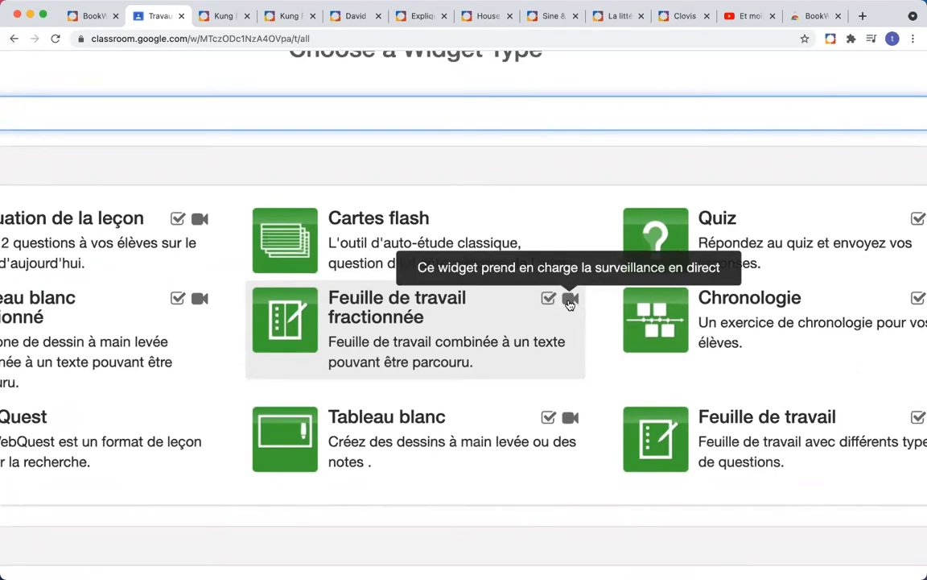
scroll(569, 303, "down", 5)
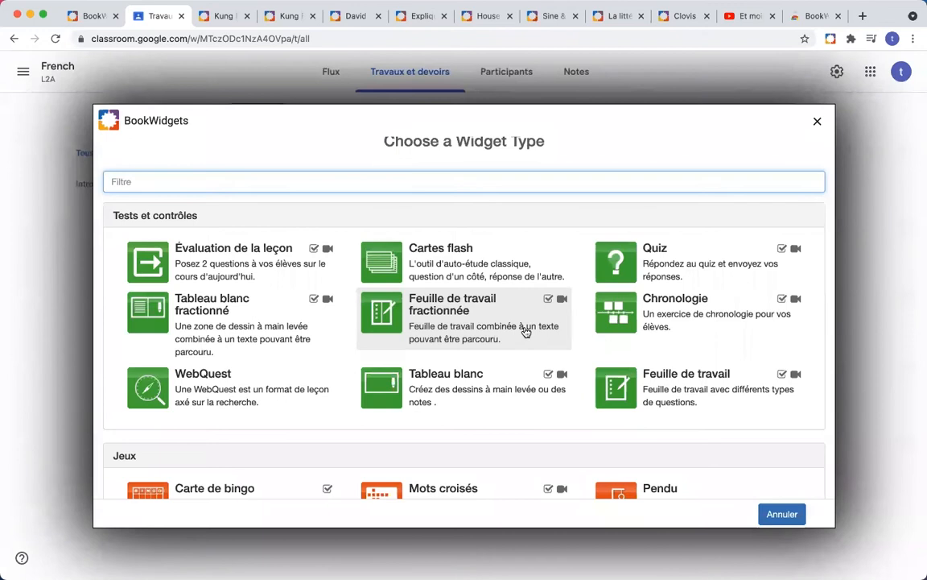
scroll(463, 352, "down", 5)
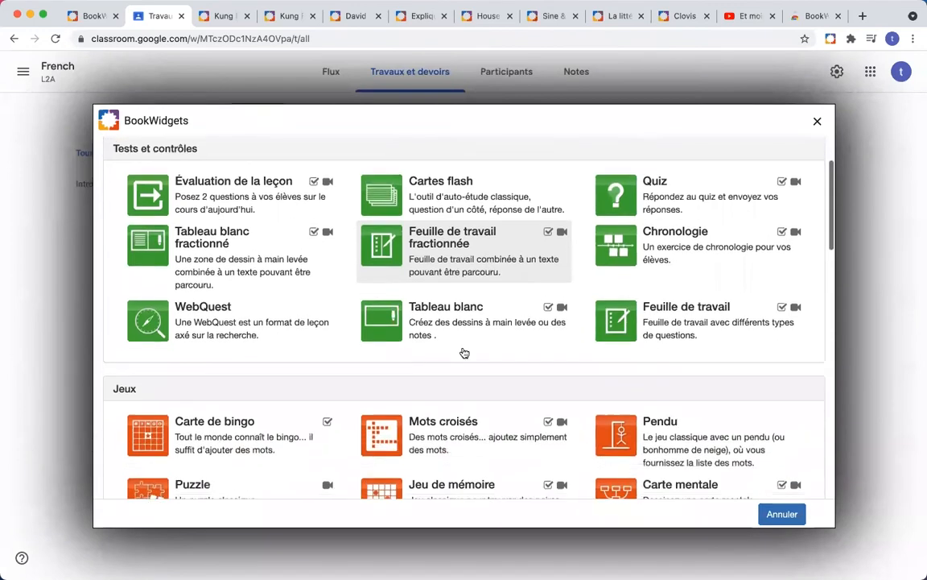
scroll(463, 353, "down", 7)
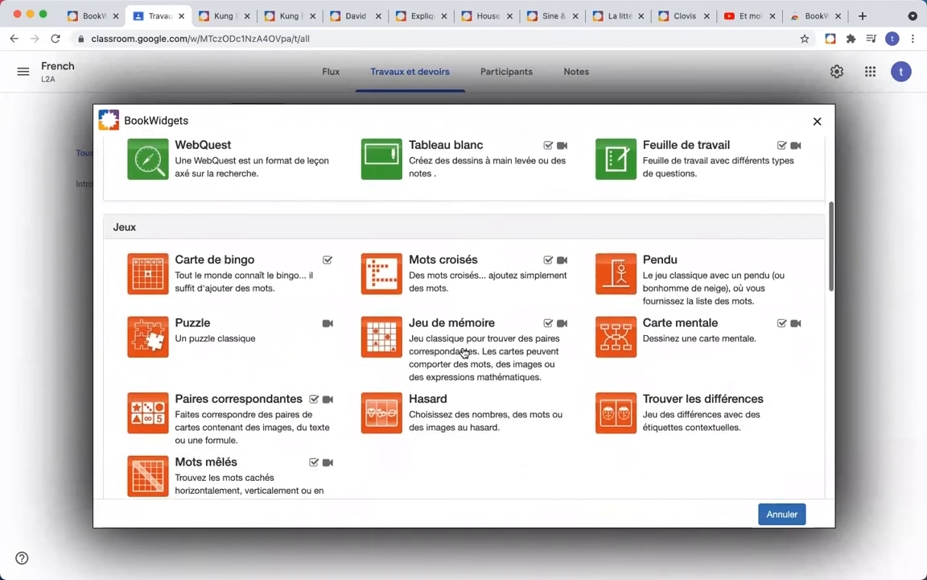
scroll(464, 352, "down", 4)
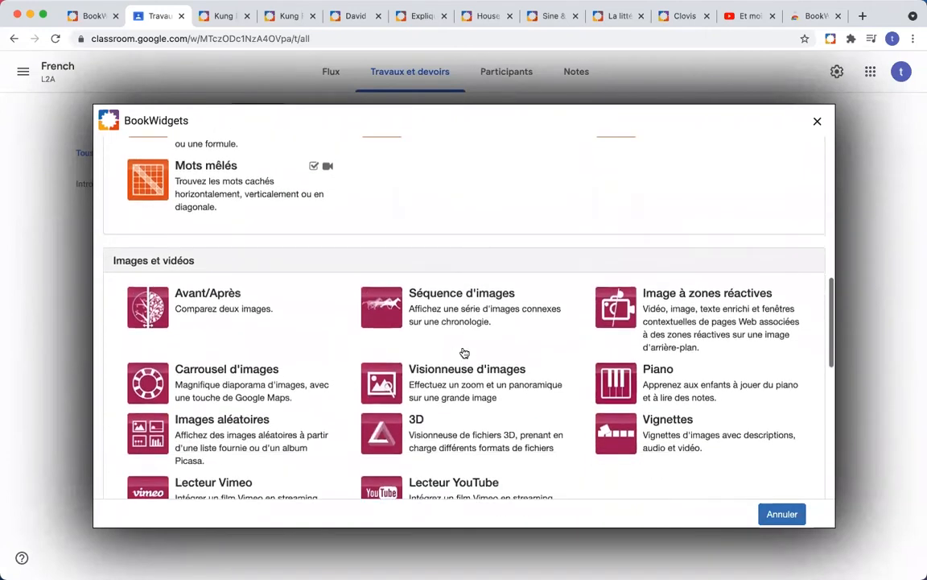
scroll(464, 352, "down", 4)
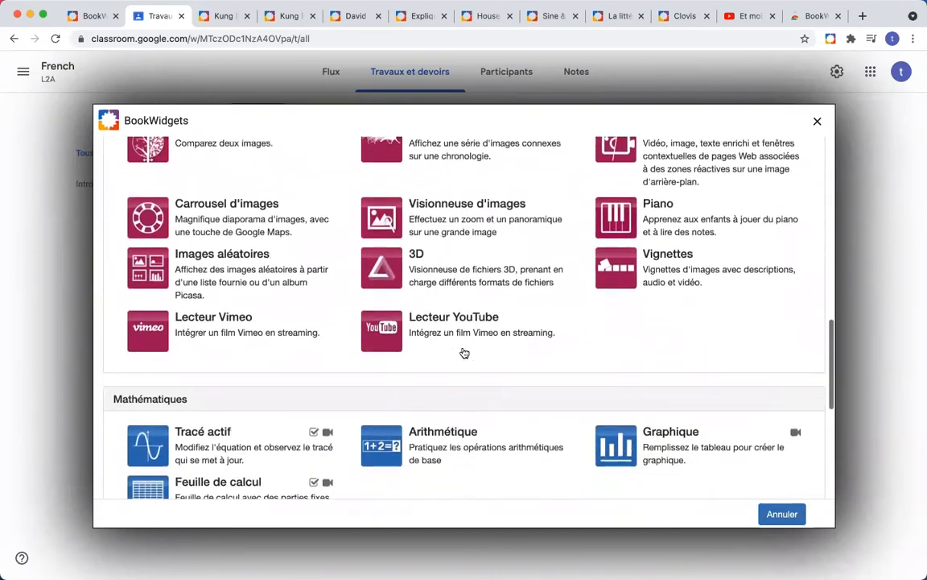
scroll(464, 353, "down", 4)
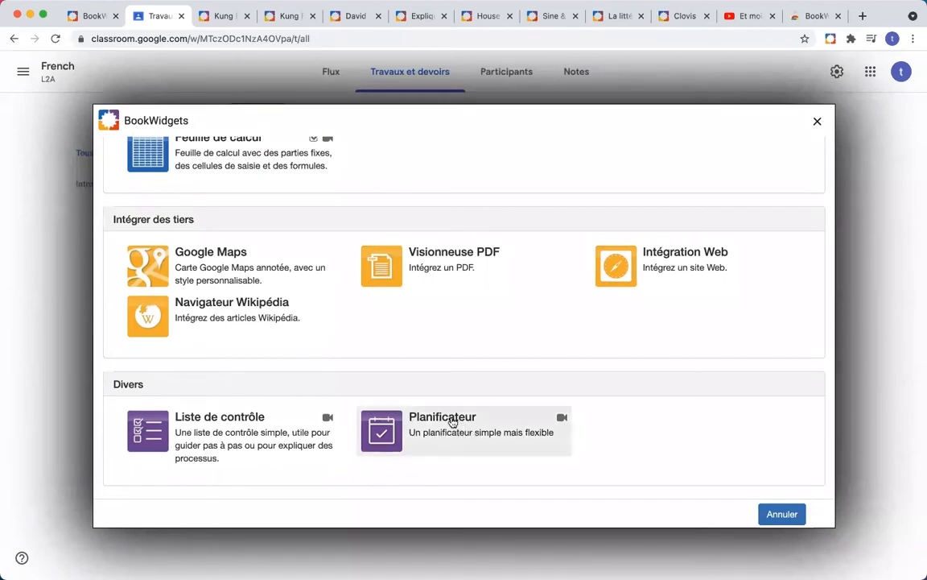
scroll(453, 422, "up", 10)
scroll(452, 421, "up", 10)
scroll(453, 422, "up", 5)
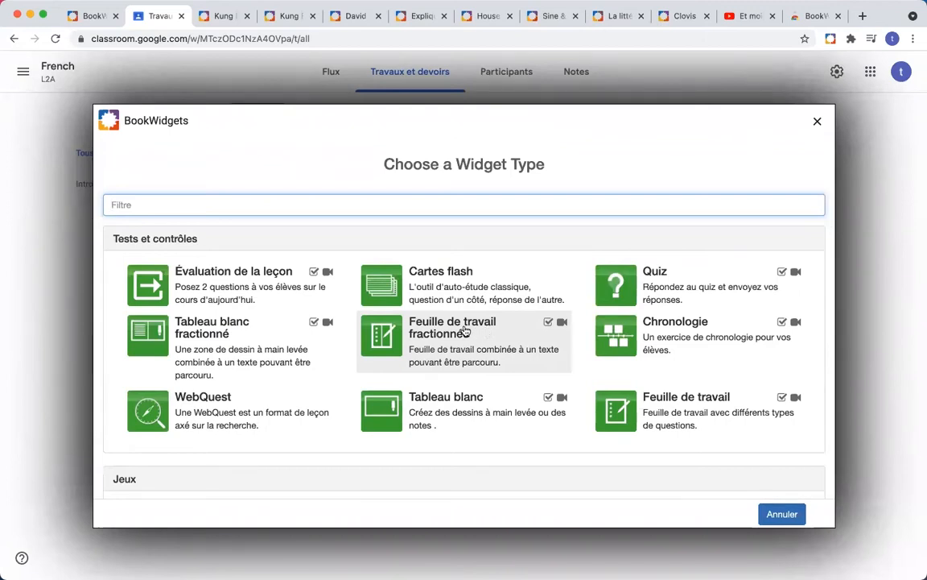
Step: Create a new Feuille de travail fractionnée and title it 'Et moi, et moi, et moi'
left_click(465, 330)
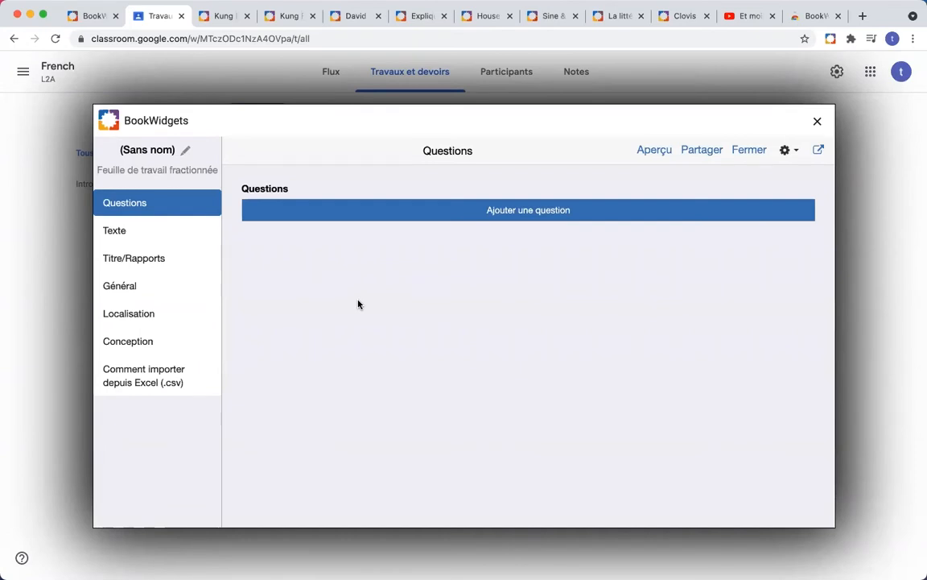
left_click(145, 150)
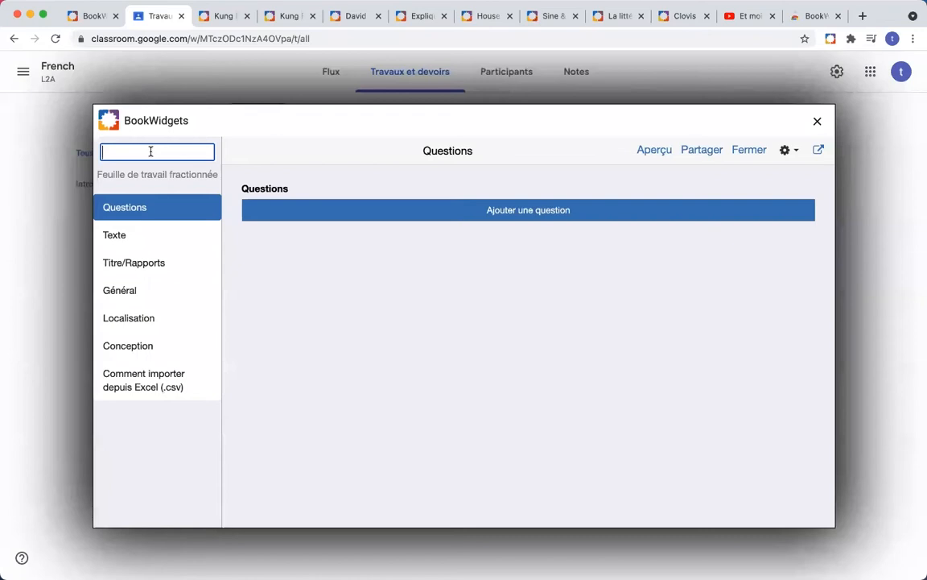
type("Et moi, et mo")
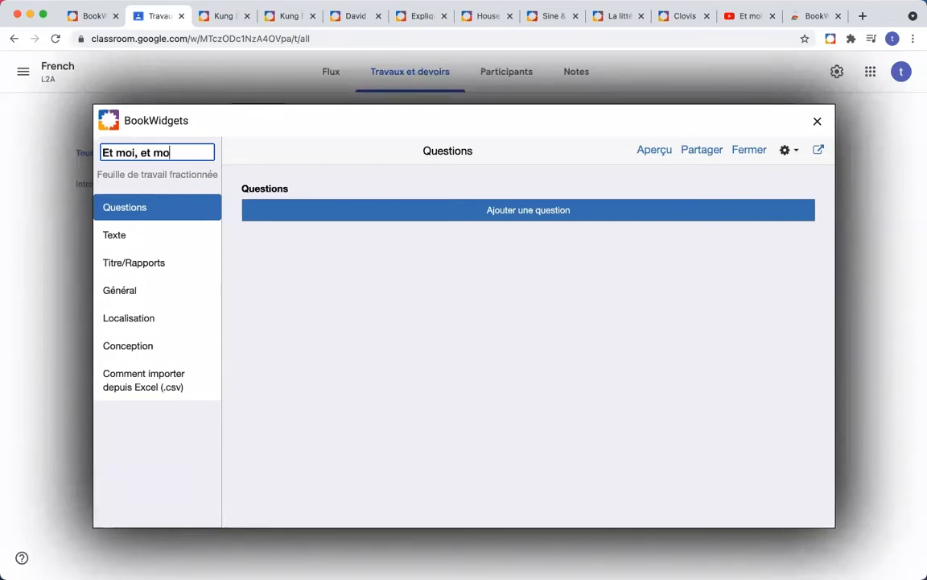
type("i, et moi")
left_click(279, 276)
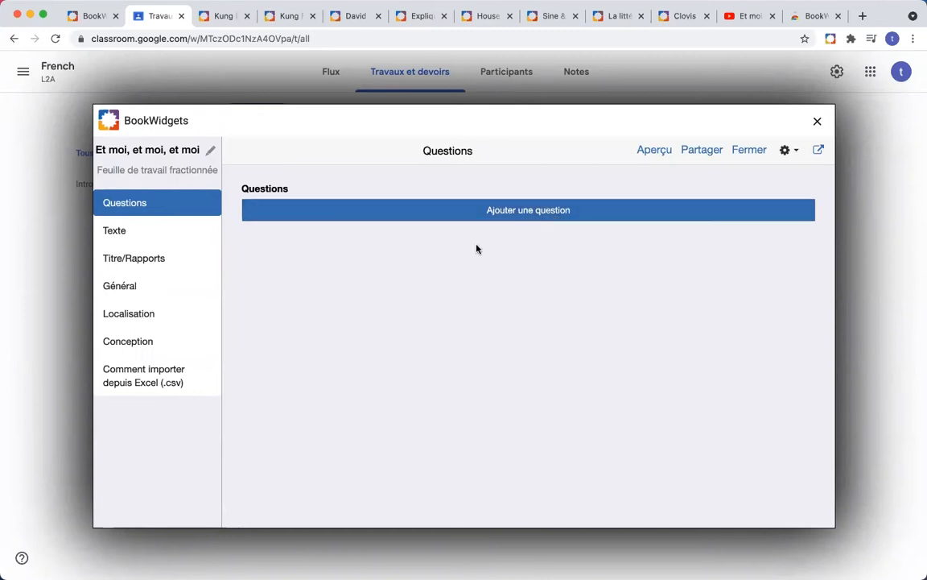
Step: Keep the text side as Texte riche and write 'Ecoutez la chanson et répondez aux questions.'
left_click(114, 231)
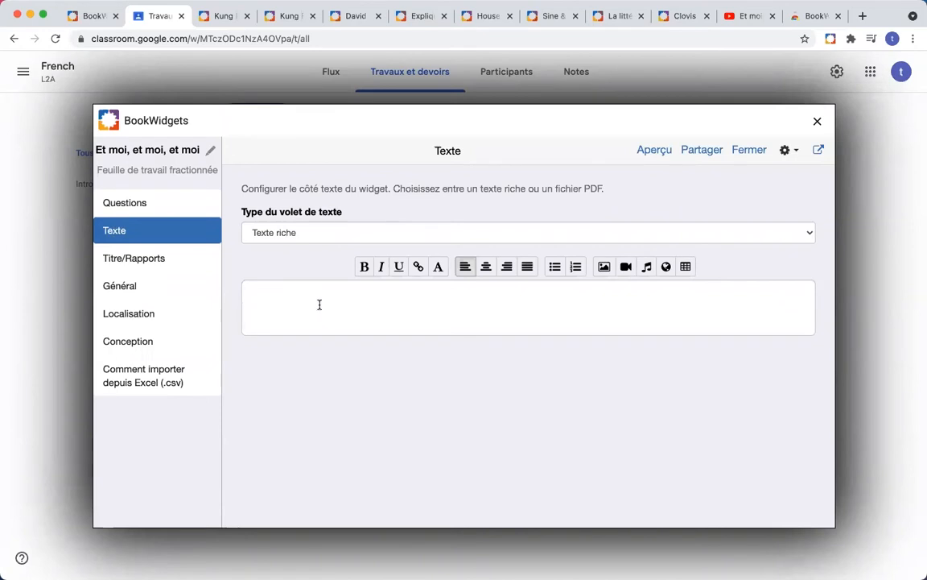
left_click(321, 232)
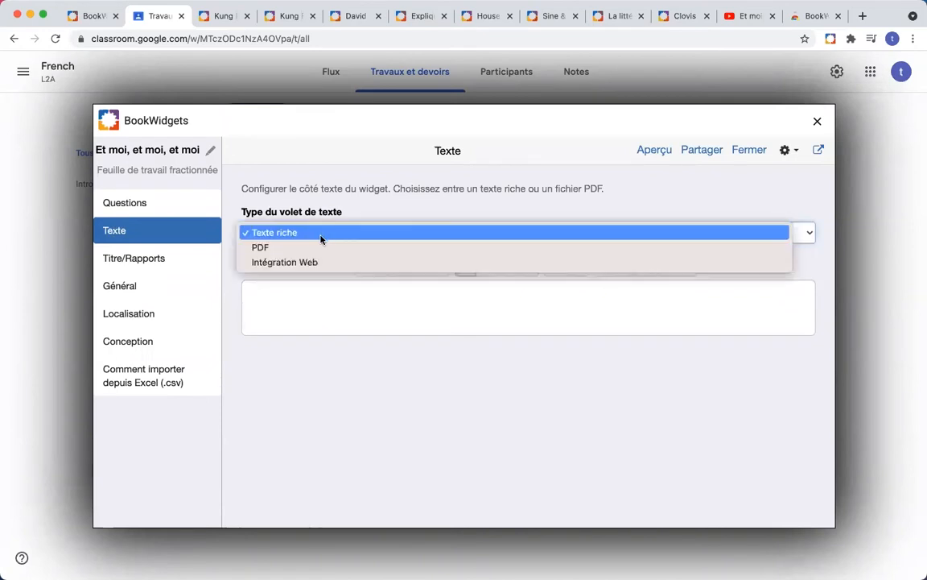
left_click(317, 235)
left_click(310, 304)
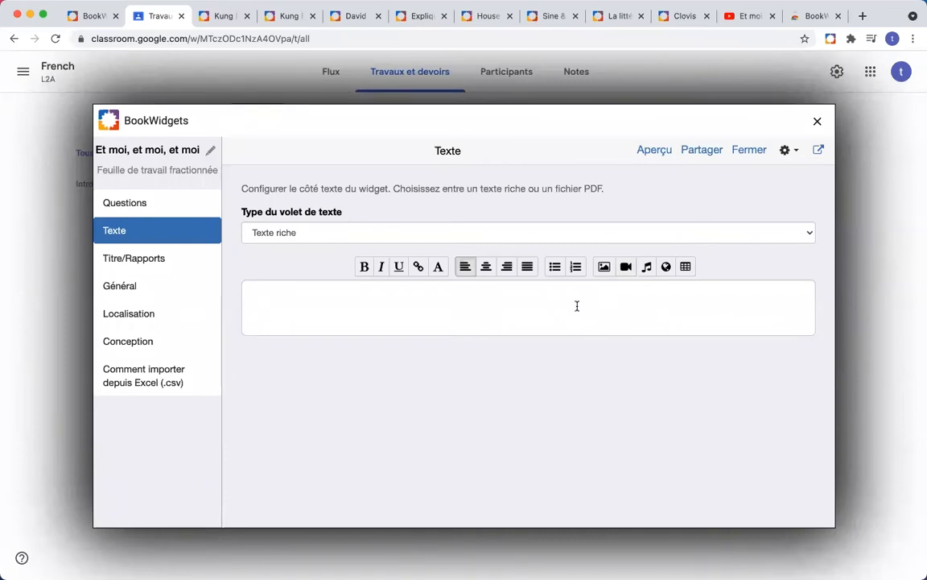
type("Ecoutez la chanson et répondez aux questions.")
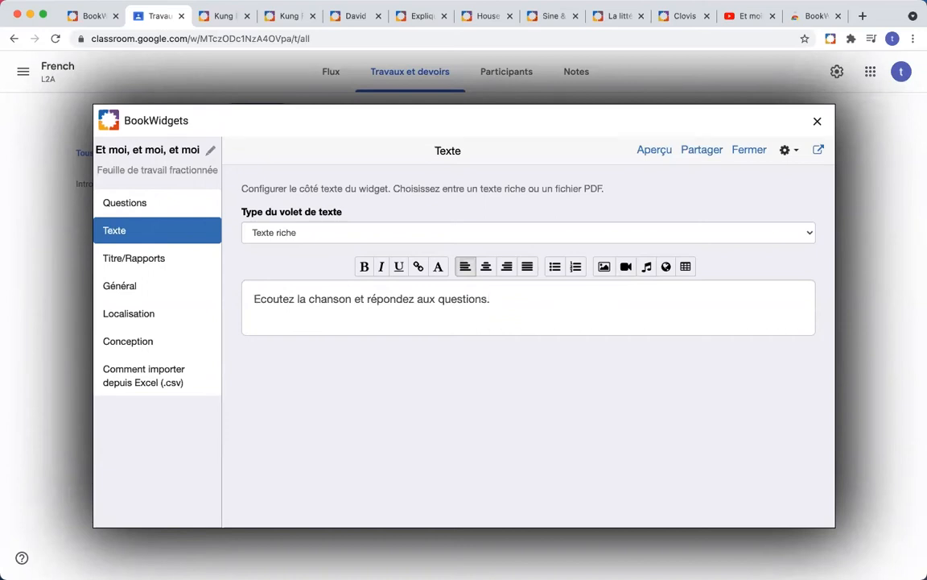
key("Return")
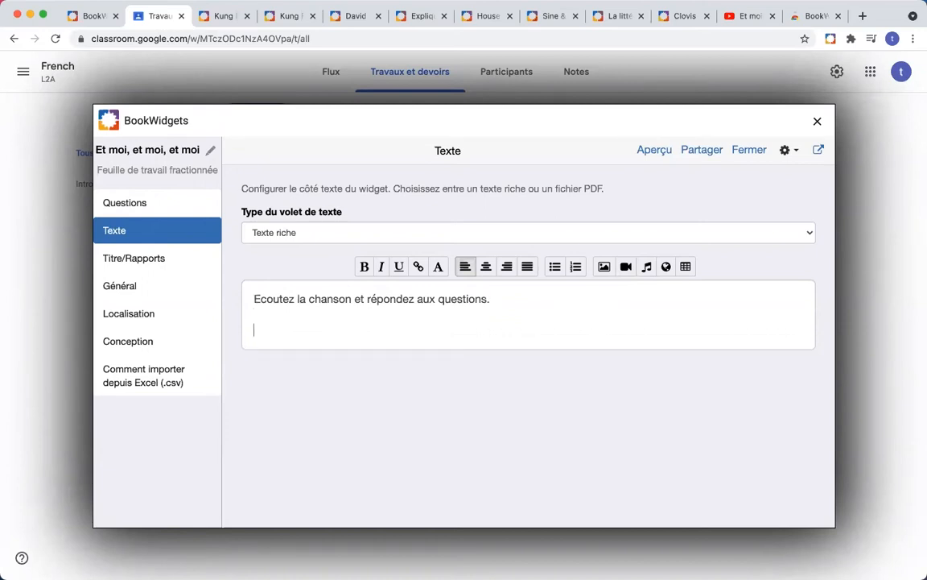
Step: Copy the song's YouTube URL and embed it as a video below the instruction
left_click(739, 16)
left_click(213, 38)
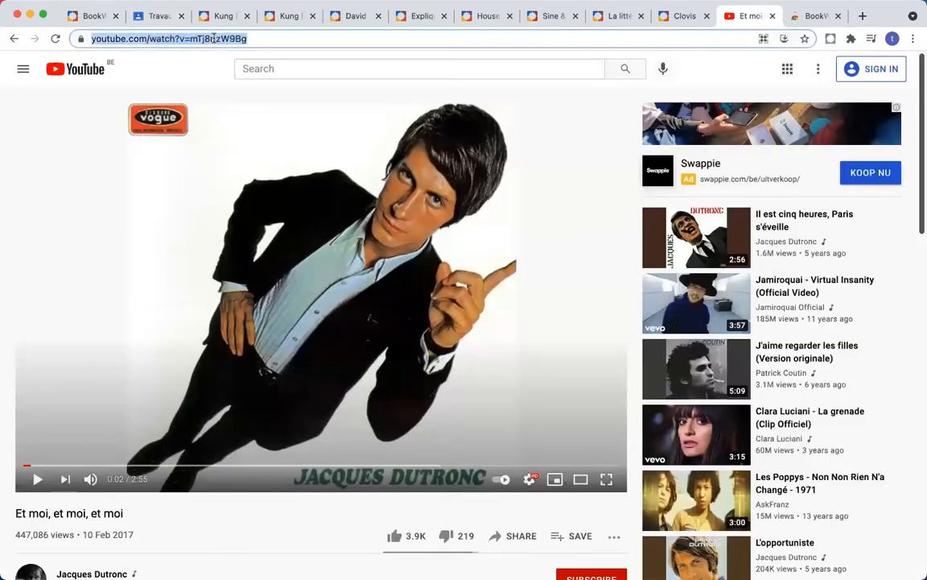
left_click(90, 16)
left_click(227, 19)
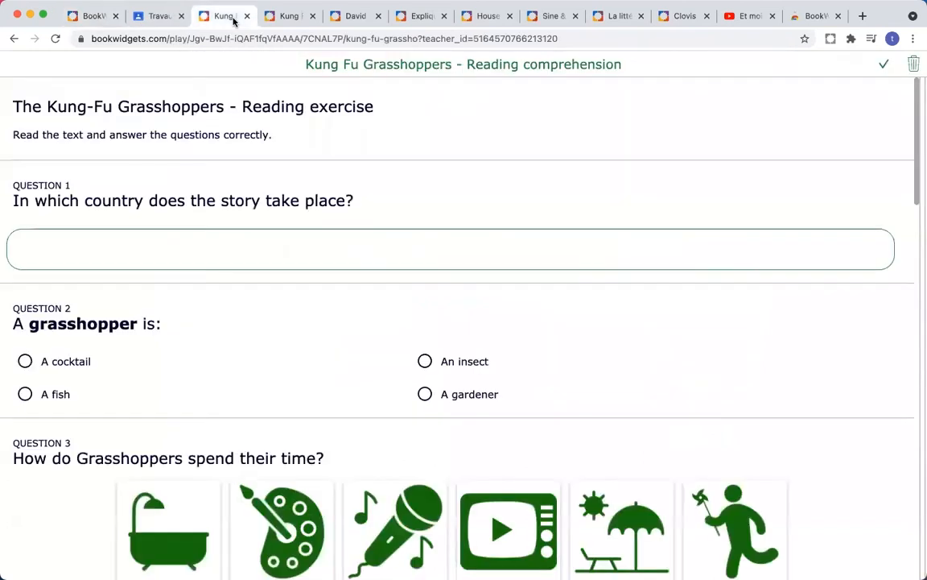
left_click(165, 18)
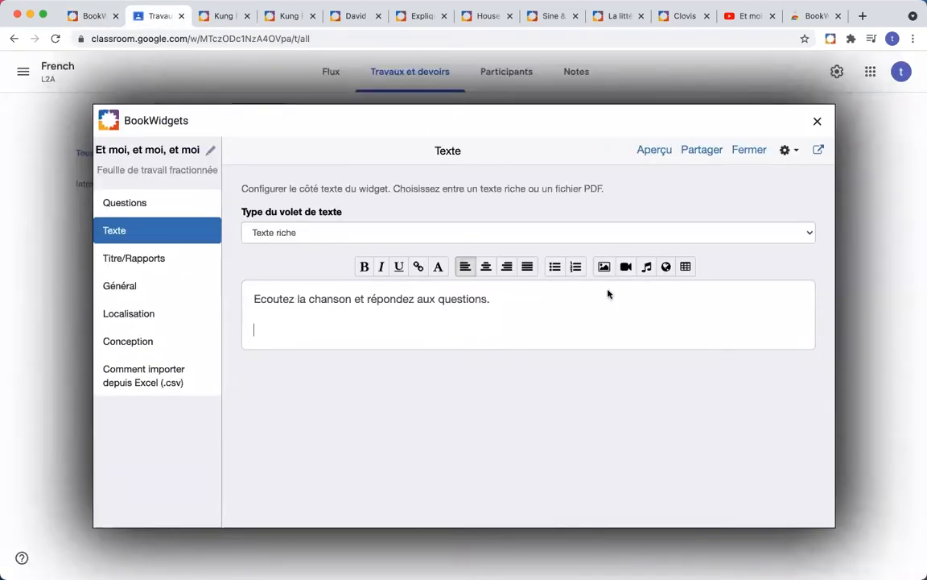
left_click(626, 267)
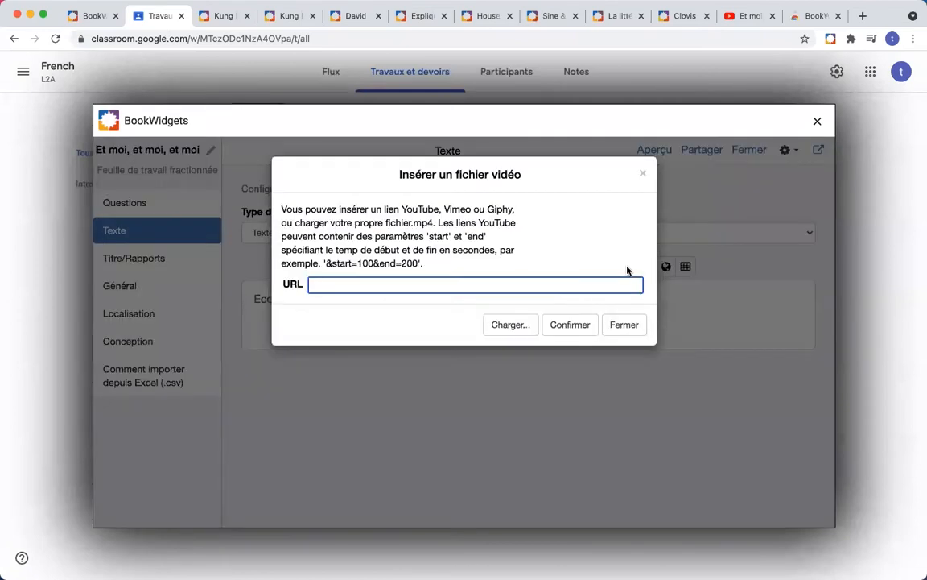
type("https://www.youtube.com/watch?v=mTdhrlzW8Bg")
left_click(579, 324)
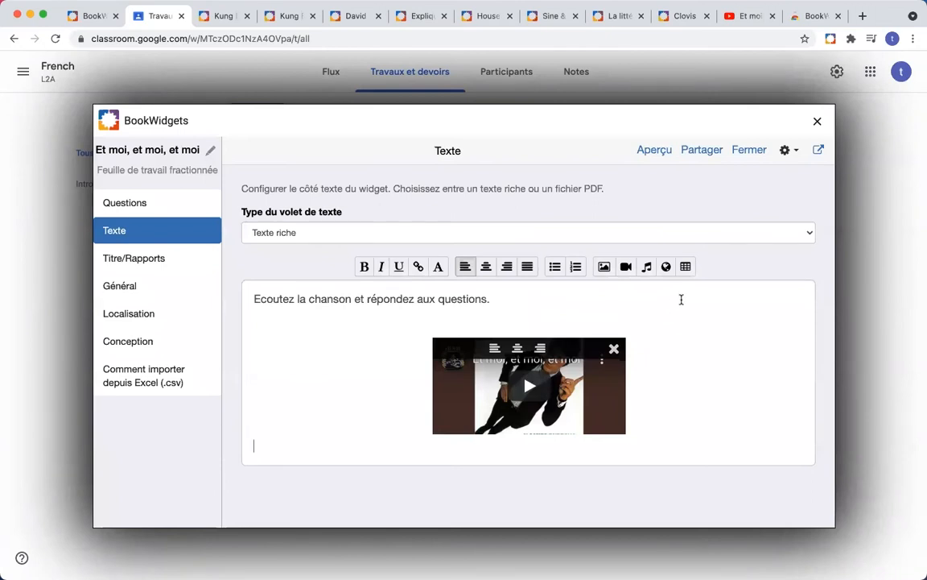
Step: Preview the worksheet as a student, then close the preview
left_click(651, 153)
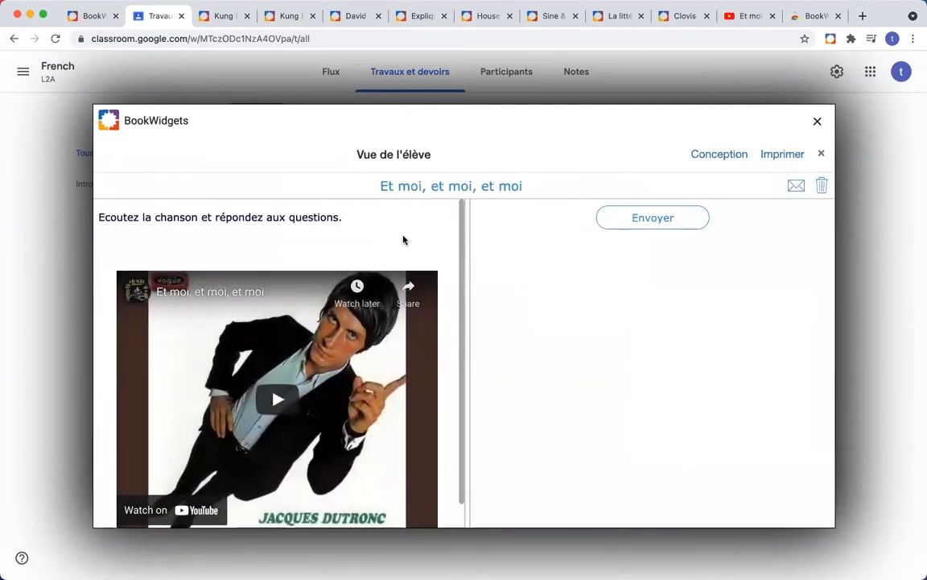
scroll(403, 240, "down", 2)
scroll(403, 240, "up", 2)
left_click(821, 153)
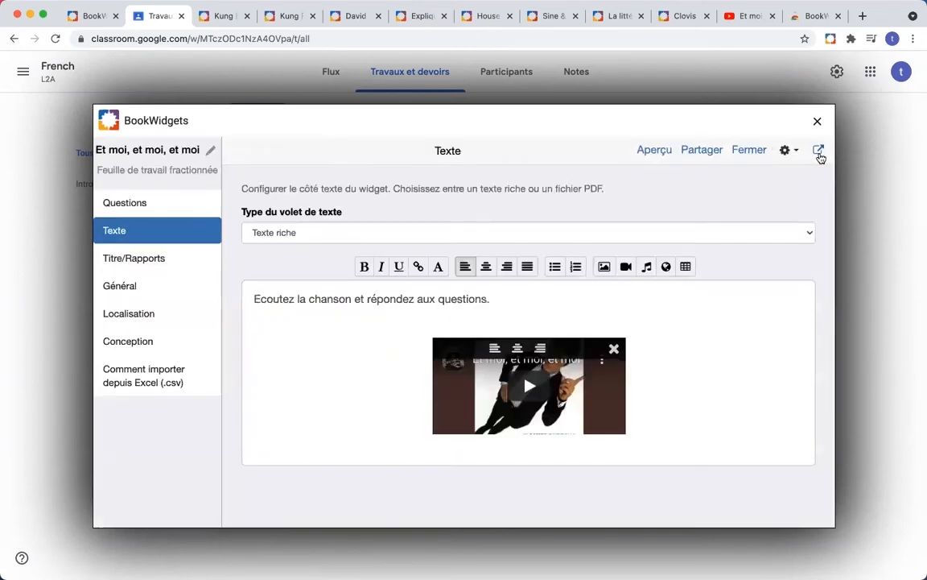
Step: Make the instruction line bold, recheck the student preview, then go to Questions
left_click_drag(503, 302, 254, 303)
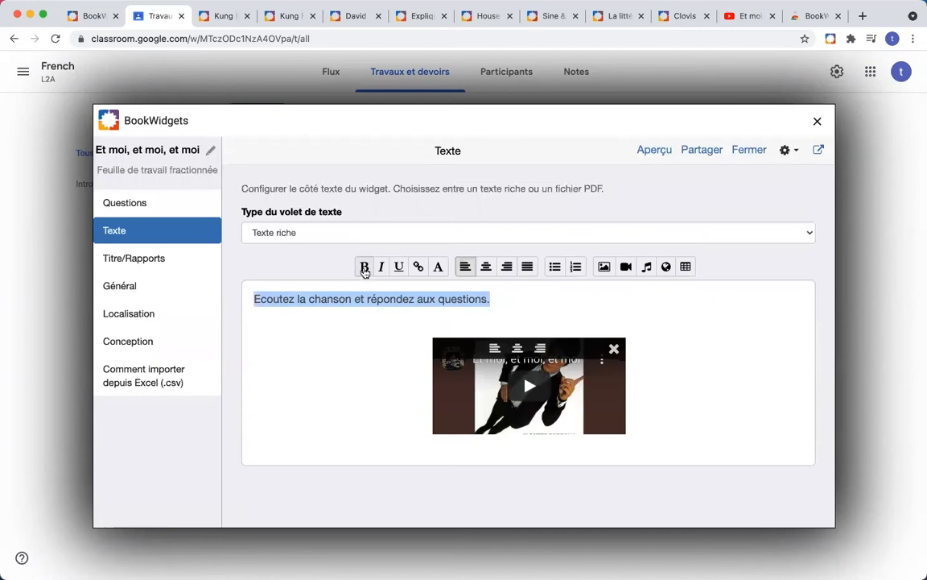
left_click(364, 267)
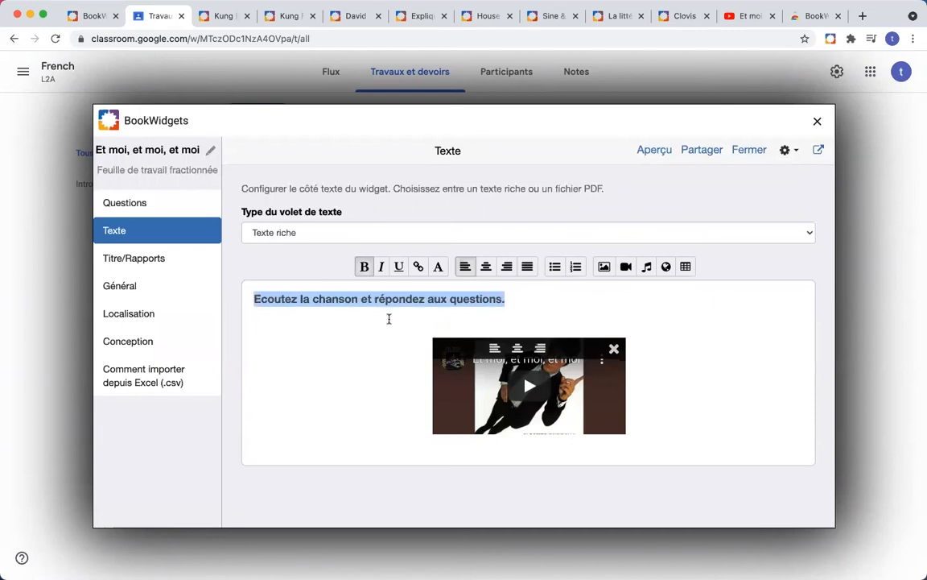
left_click(654, 150)
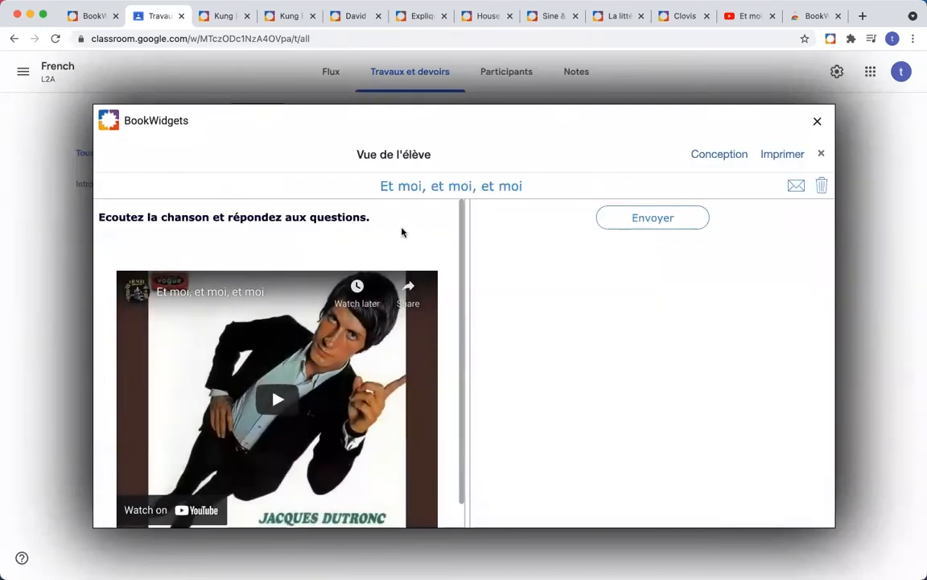
scroll(403, 232, "down", 1)
scroll(403, 232, "up", 1)
left_click(822, 154)
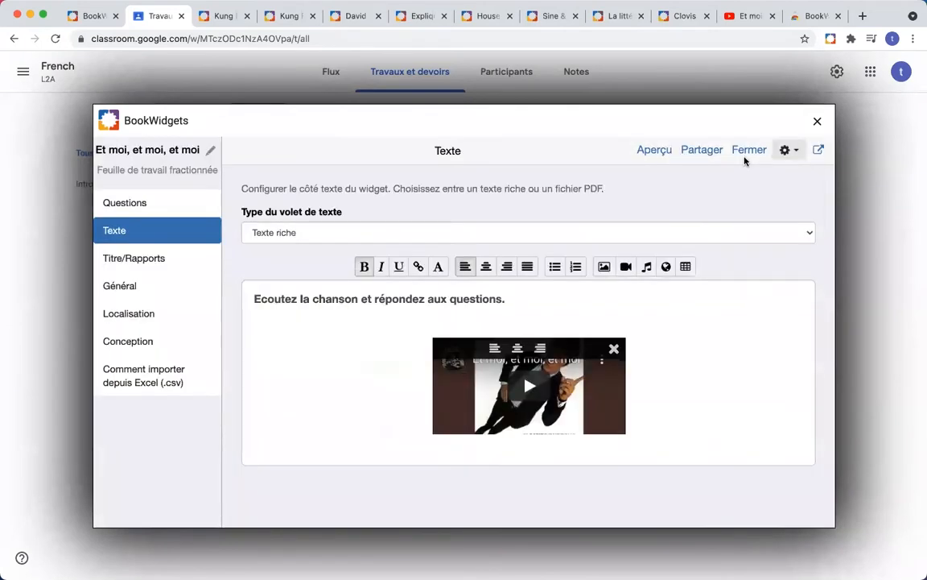
left_click(156, 209)
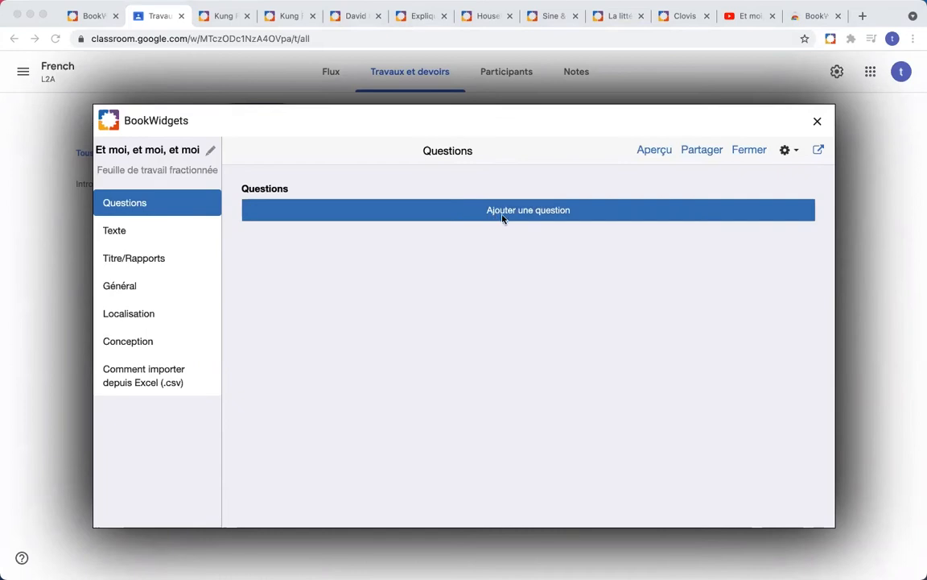
Step: Add a new question to the worksheet, bringing up the question-type chooser
left_click(508, 235)
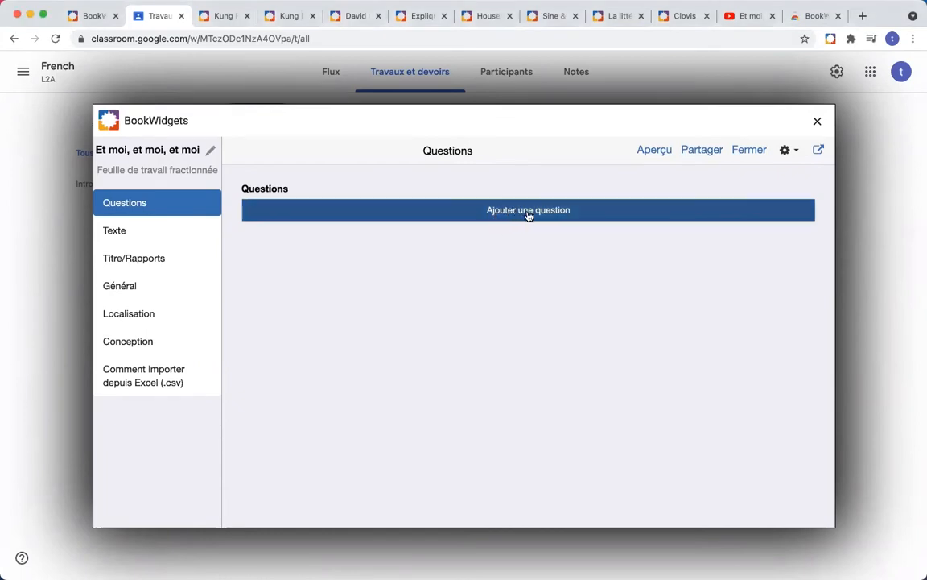
left_click(605, 214)
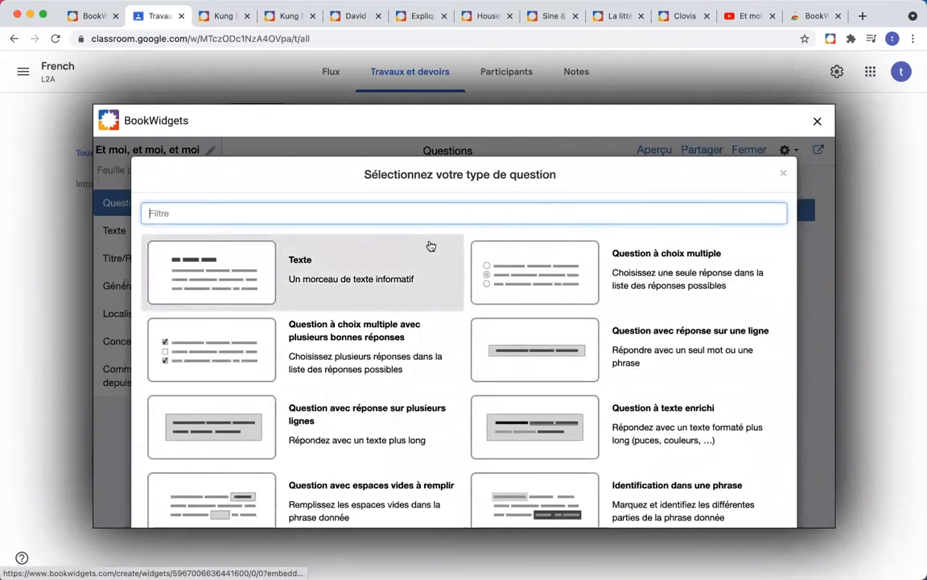
Step: Pick the multiple-answer question type and enter 'Vous entendez quels instruments de musique?' as its text
left_click(380, 334)
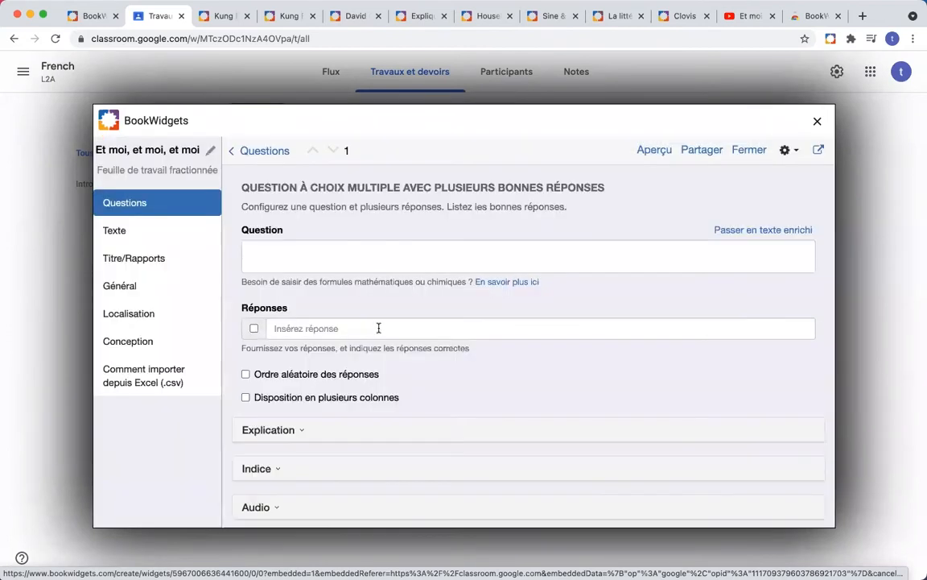
left_click(323, 259)
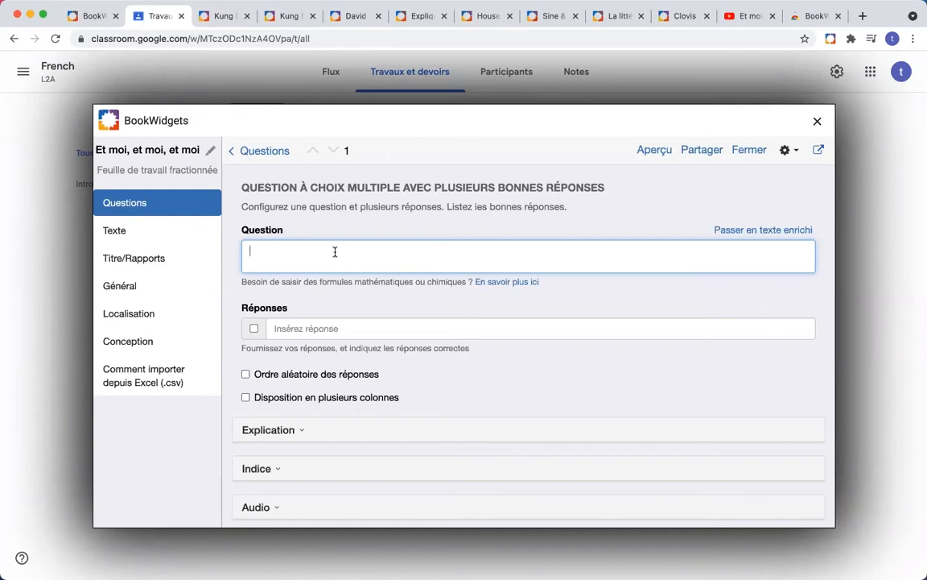
type("Vous entendez quels instruments de musique?")
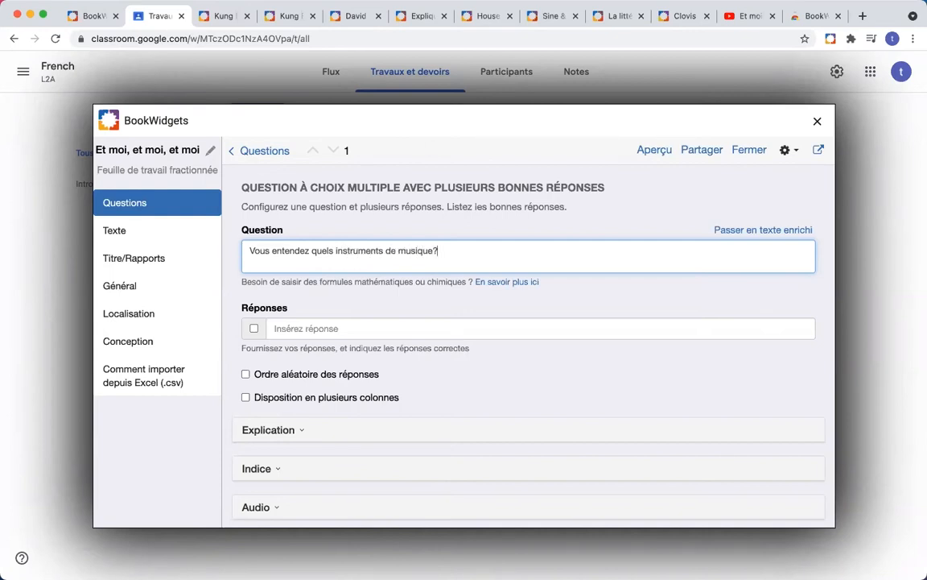
scroll(381, 294, "down", 2)
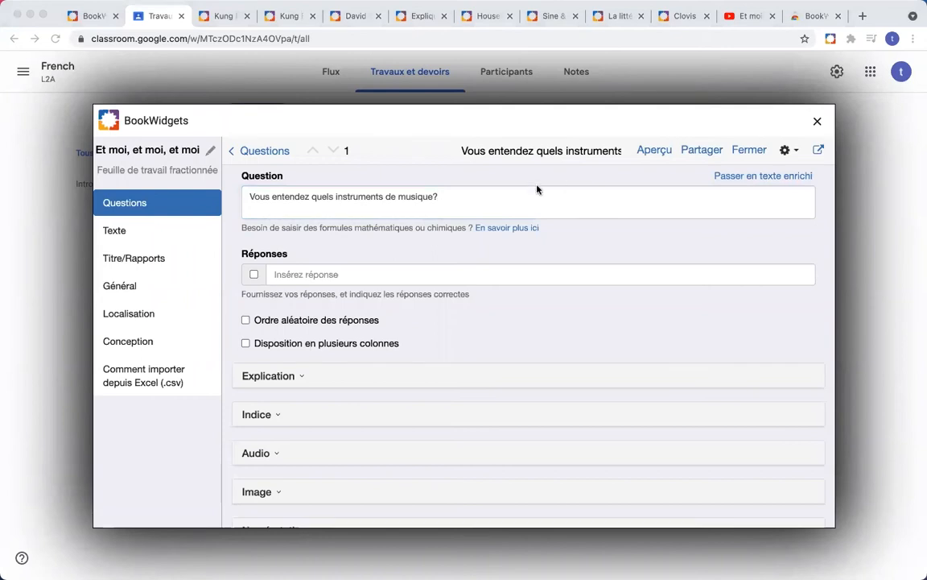
Step: Enter six answers: une guitare, une batterie, un piano, une flûte, un vio…, un chanteur
left_click(337, 274)
type("une guitare")
key("Tab")
key("Tab")
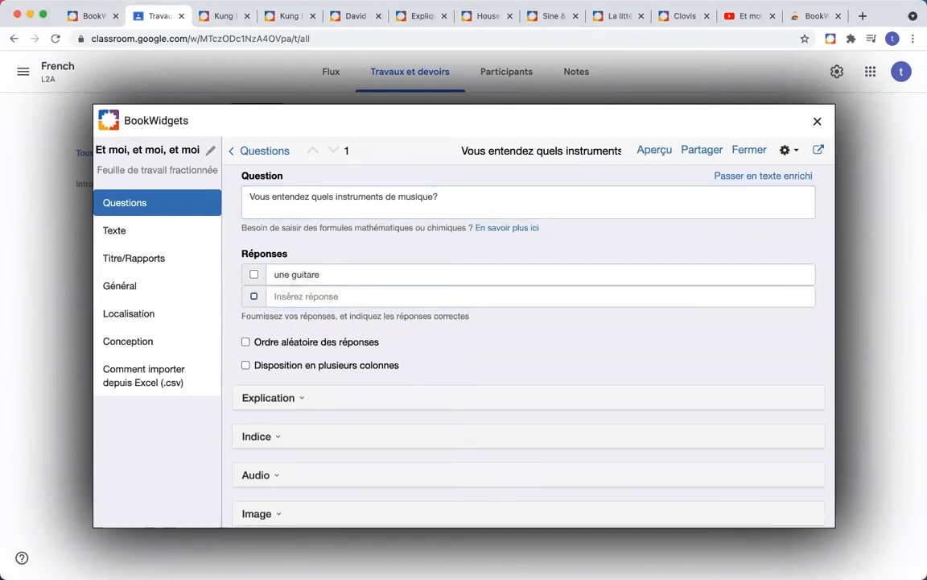
type("une batterie")
key("Tab")
key("Tab")
type("un piano")
key("Tab")
key("Tab")
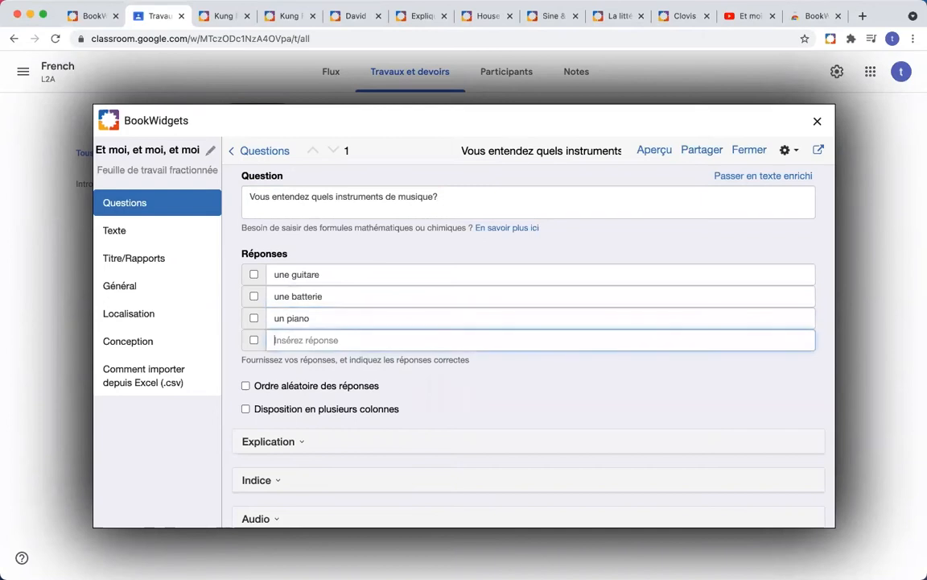
type("une flûte")
key("BackSpace")
key("BackSpace")
key("BackSpace")
type("ûte")
key("Return")
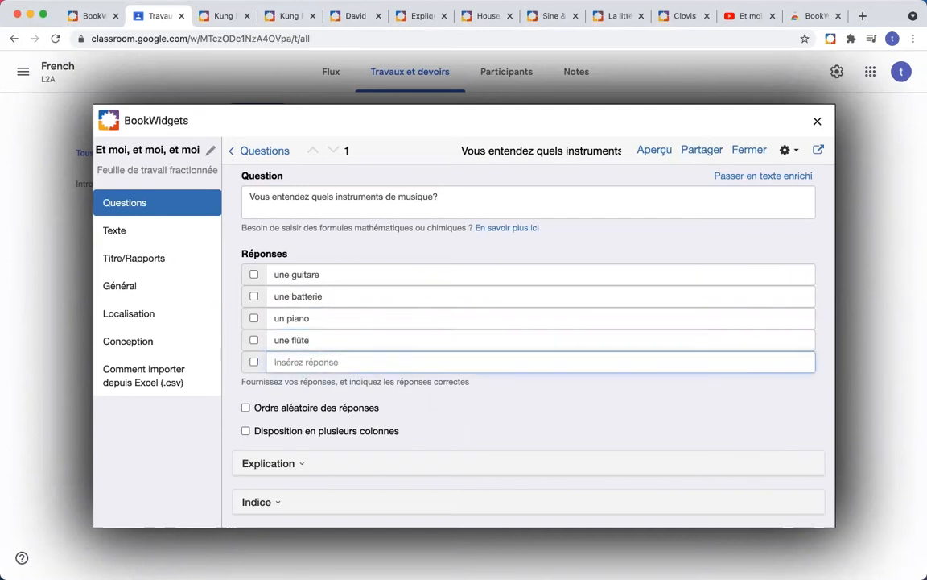
type("un violon")
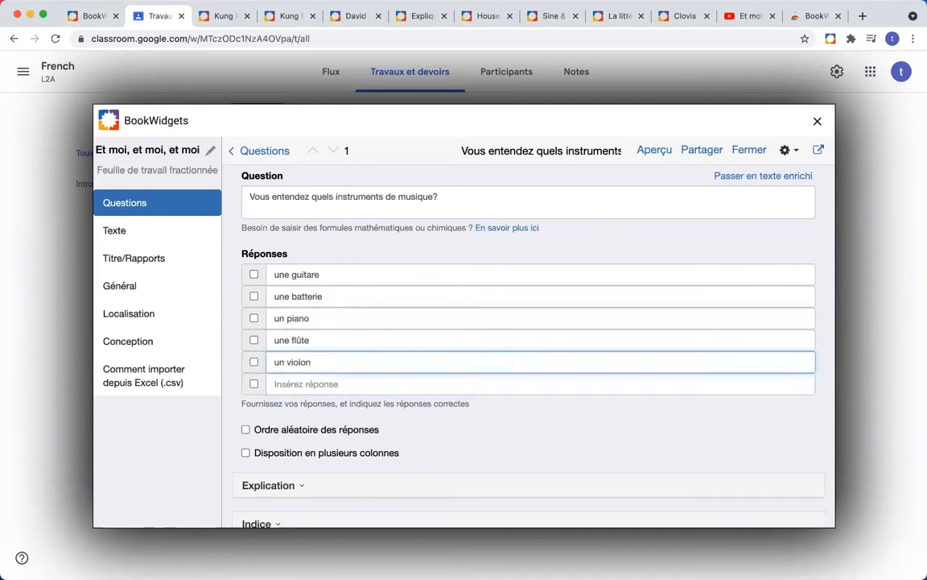
key("Return")
type("un chanteur")
left_click(236, 415)
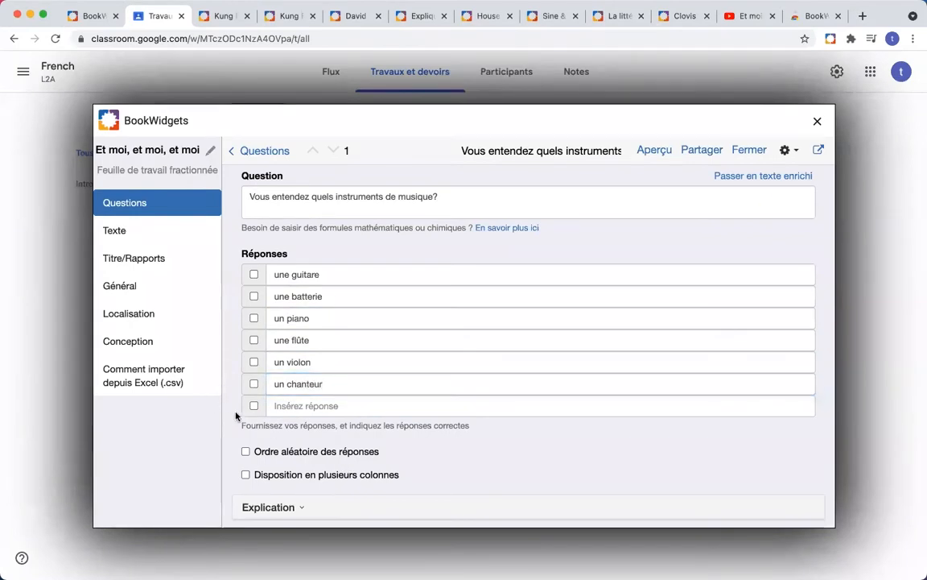
Step: Mark une guitare, une batterie and un chanteur as the correct answers
left_click(254, 276)
scroll(224, 372, "down", 3)
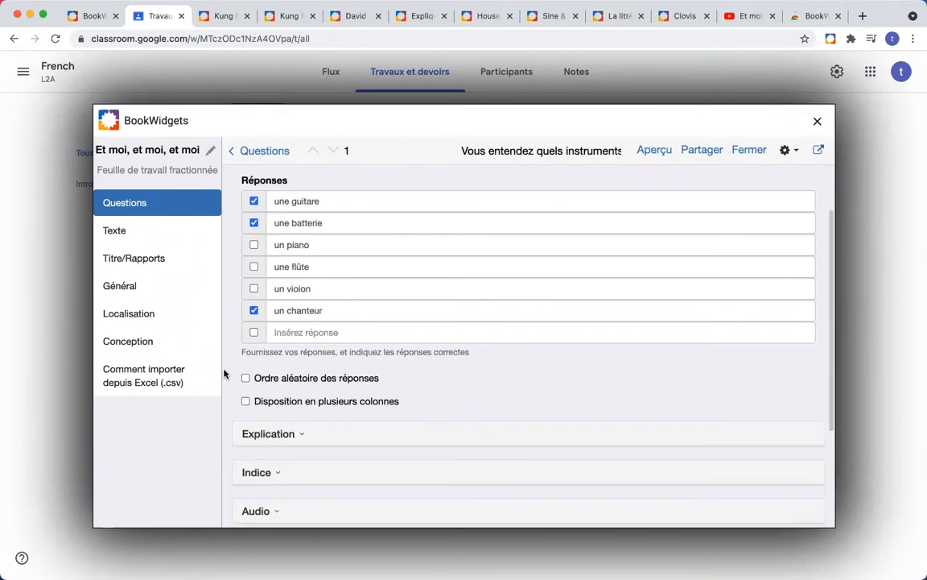
scroll(224, 373, "up", 5)
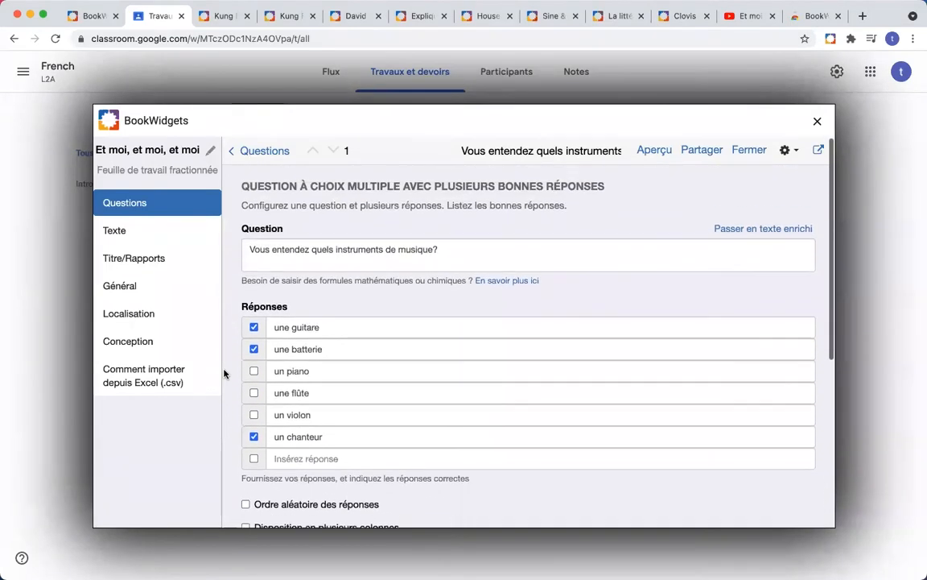
scroll(223, 373, "down", 5)
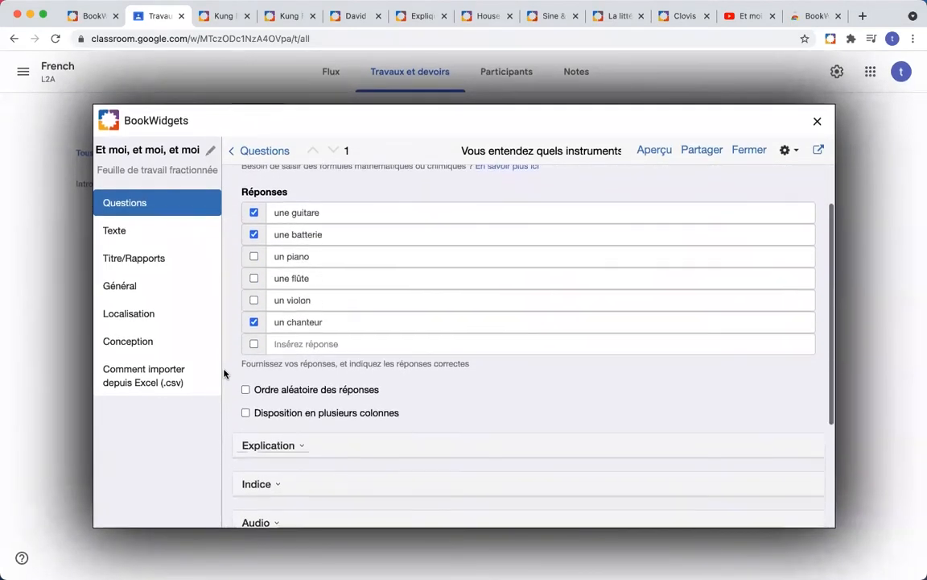
scroll(224, 373, "down", 1)
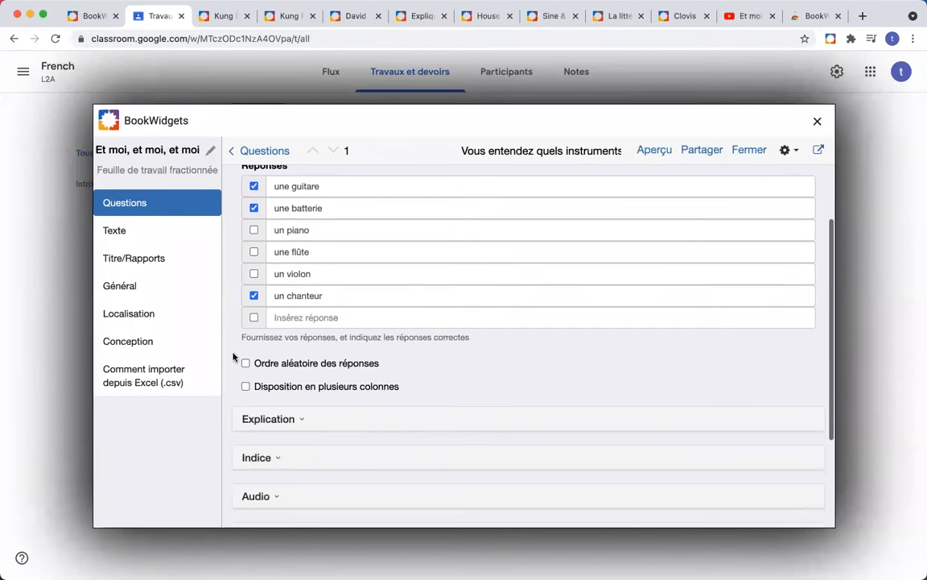
Step: Turn on Ordre aléatoire des réponses and Disposition en plusieurs colonnes, checking the student preview
left_click(652, 153)
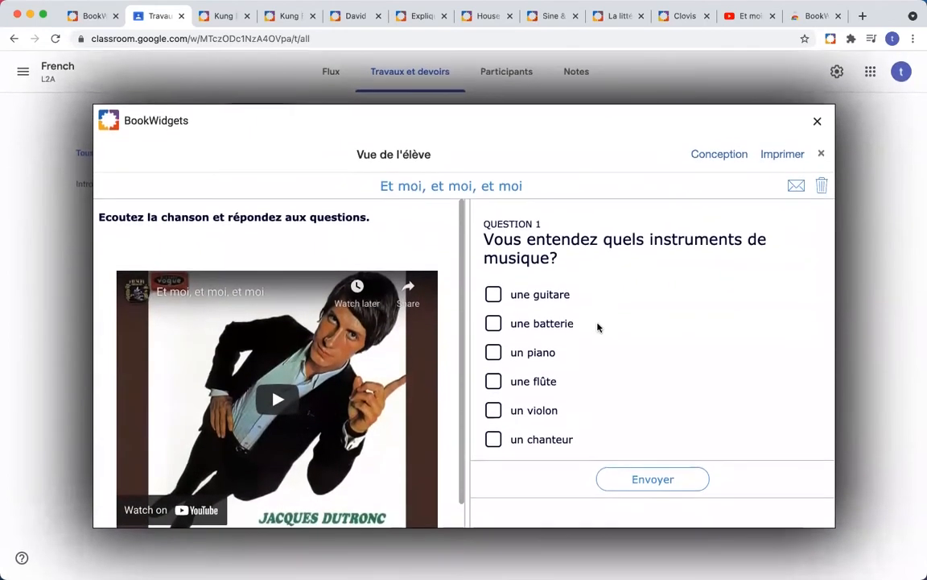
left_click(823, 157)
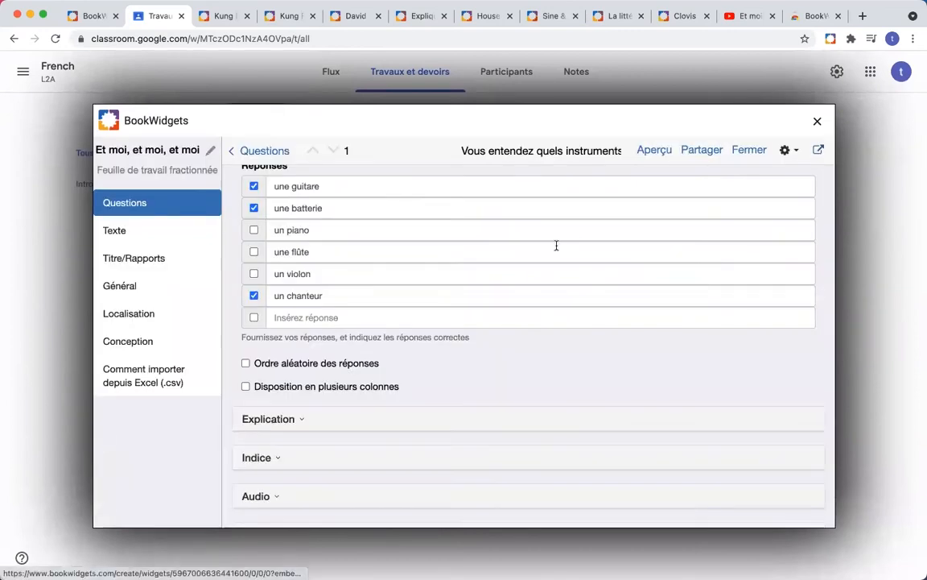
scroll(437, 363, "up", 1)
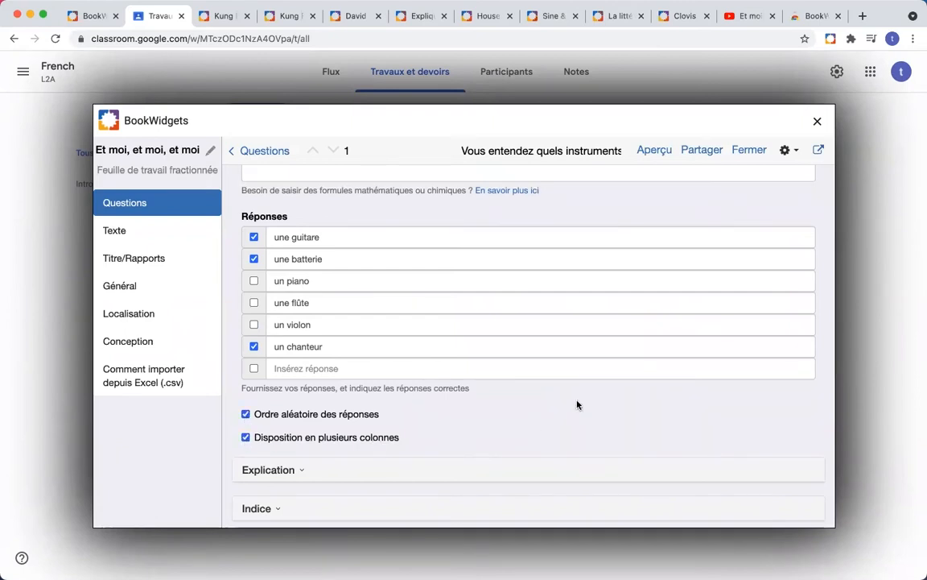
left_click(649, 153)
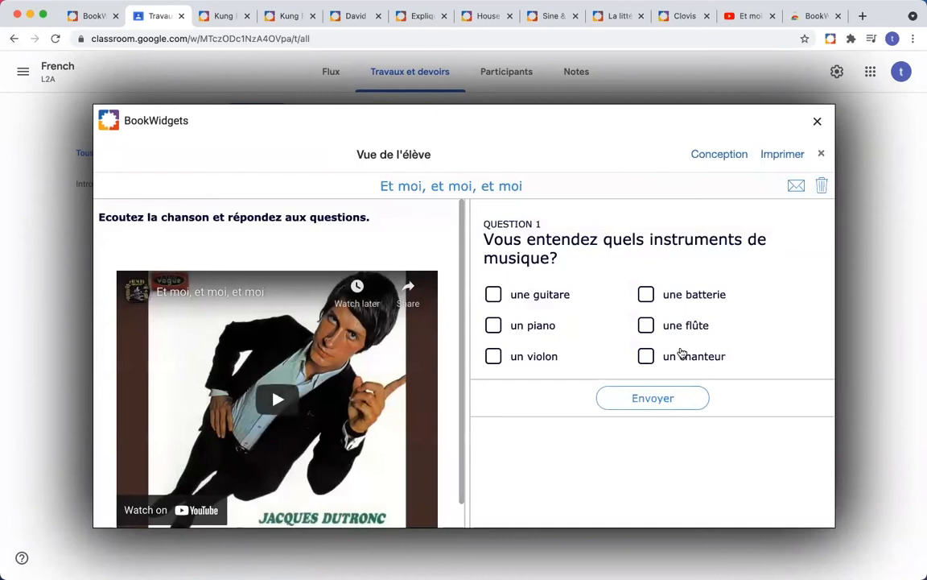
left_click(821, 153)
scroll(405, 342, "down", 5)
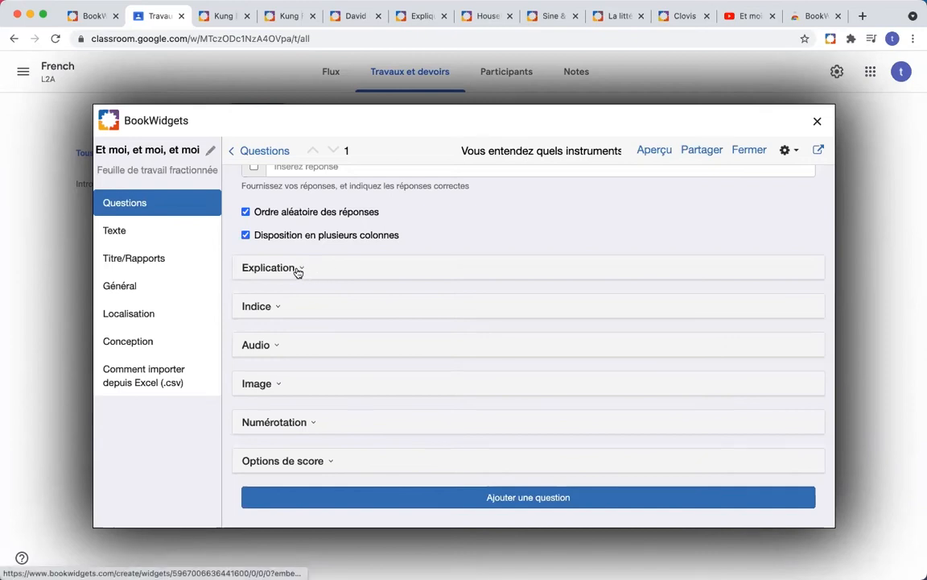
Step: Expand the question's Audio section to show its .mp3 or .m4a upload options
scroll(309, 272, "up", 1)
scroll(309, 275, "up", 2)
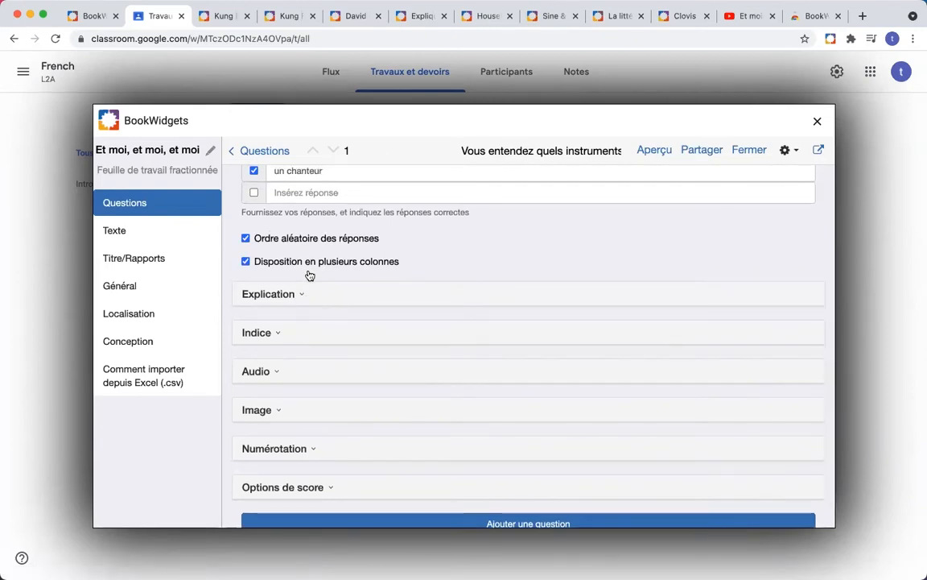
scroll(309, 275, "down", 2)
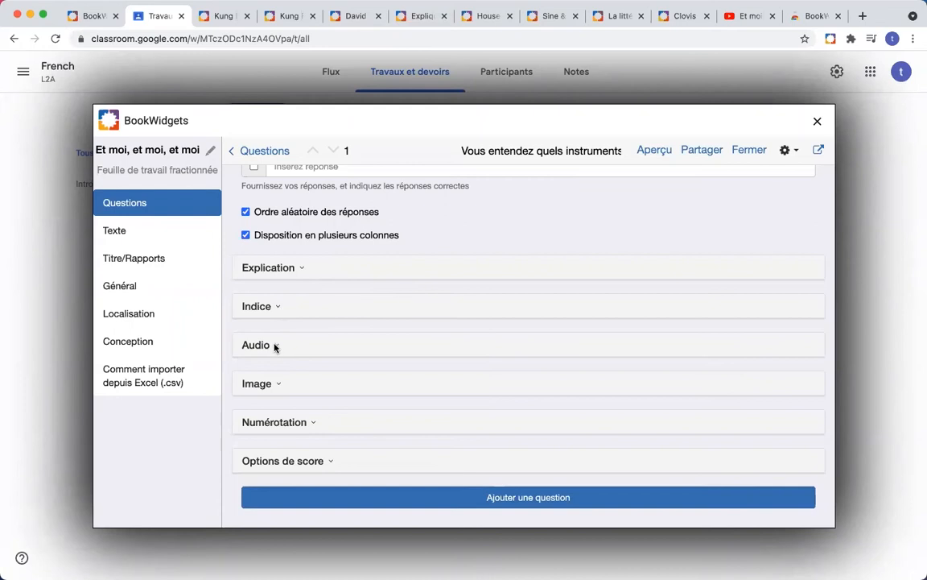
left_click(274, 346)
scroll(385, 363, "down", 1)
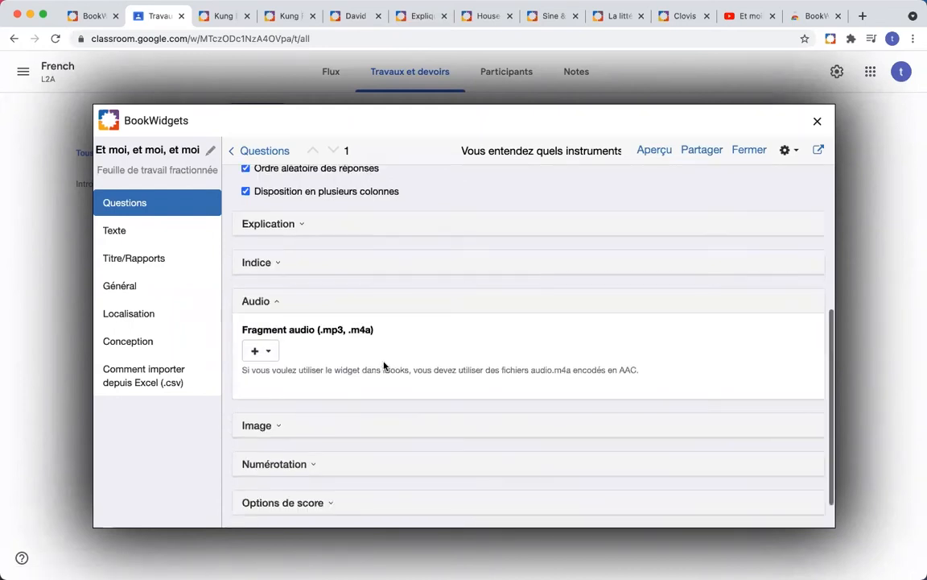
left_click(269, 355)
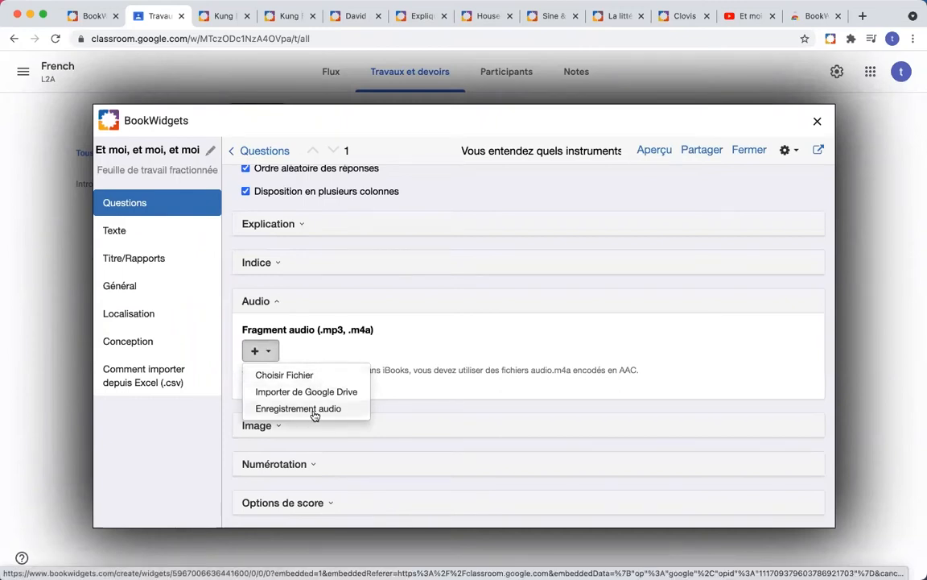
left_click(423, 353)
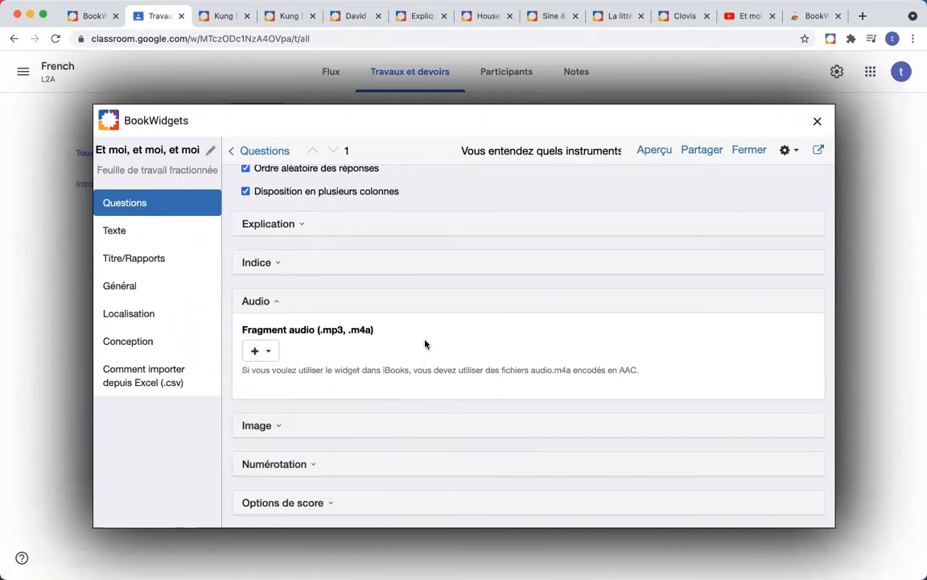
scroll(426, 344, "down", 1)
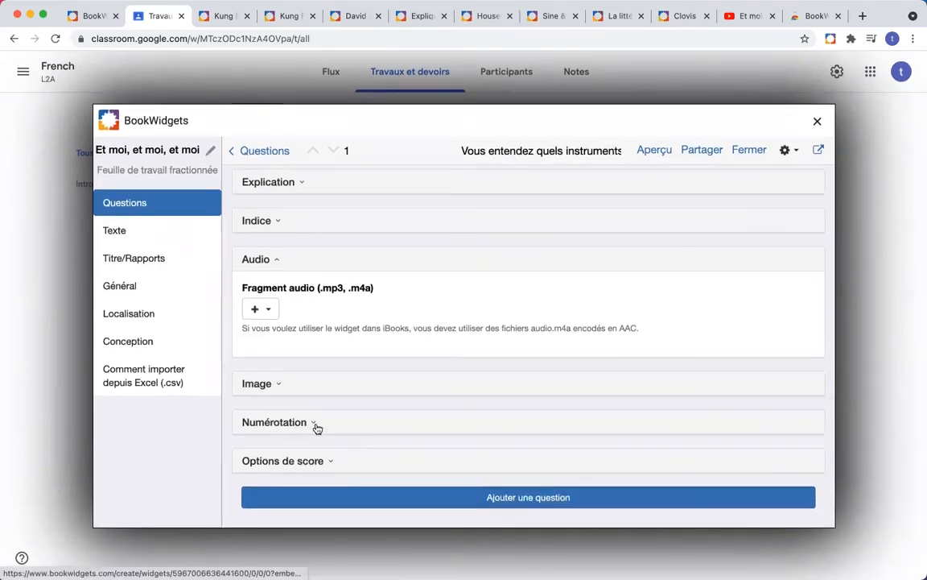
Step: Keep the 'Ajouter des points lorsque toutes les réponses sont correctes' policy and set Pondération du score to 2
left_click(333, 464)
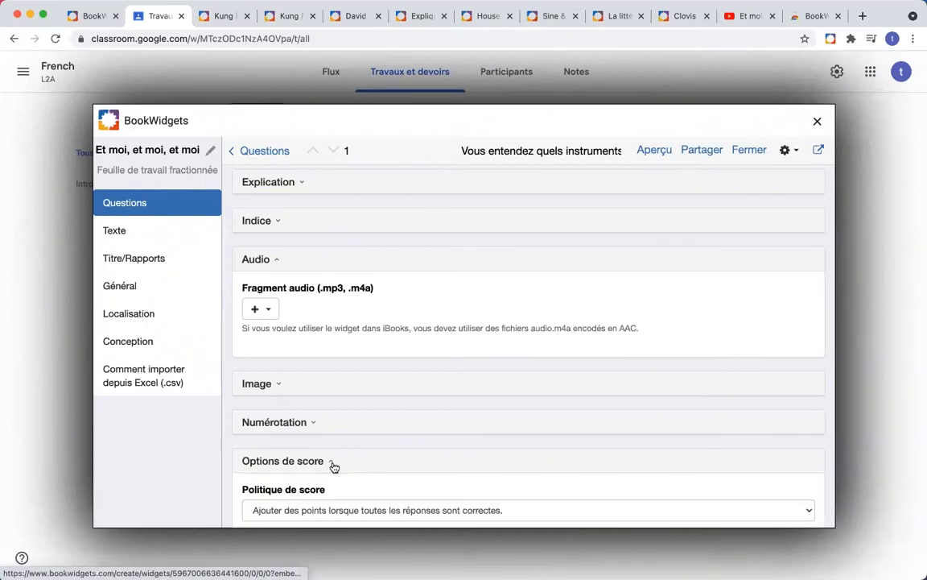
scroll(396, 401, "down", 4)
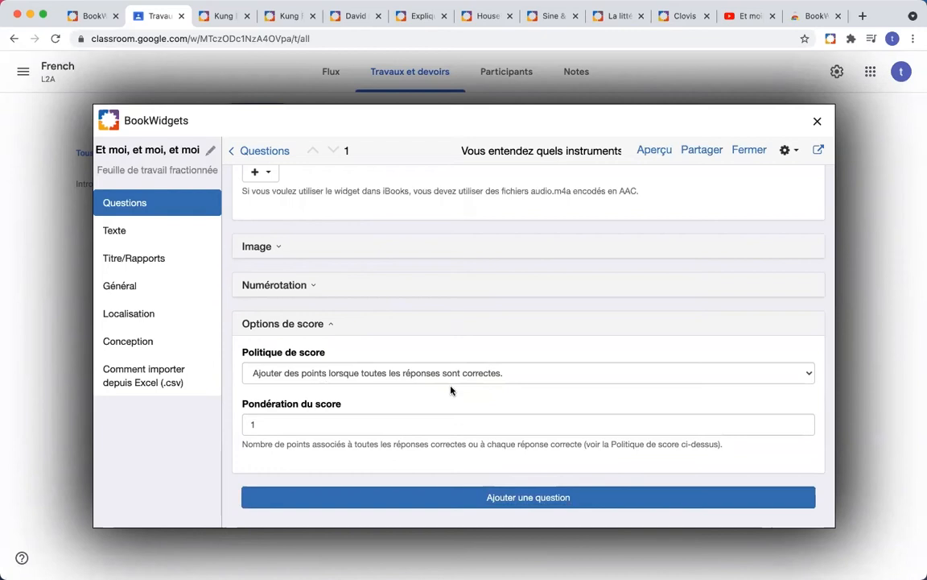
left_click(554, 375)
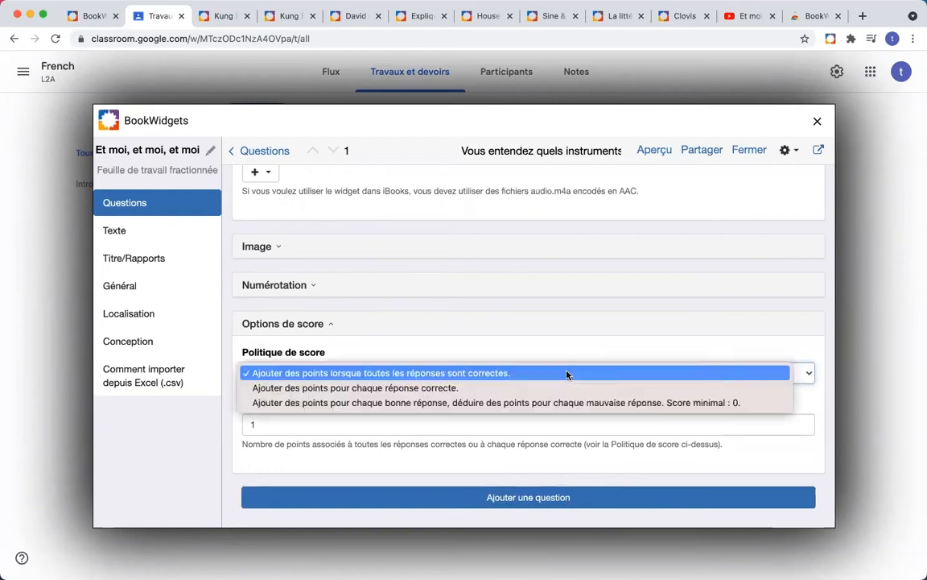
left_click(555, 377)
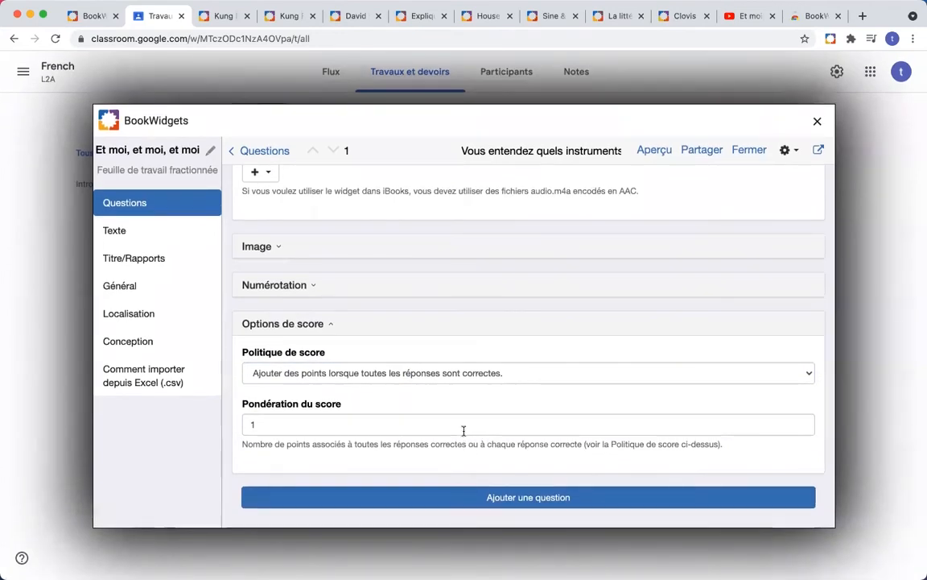
scroll(469, 437, "up", 2)
scroll(468, 437, "down", 2)
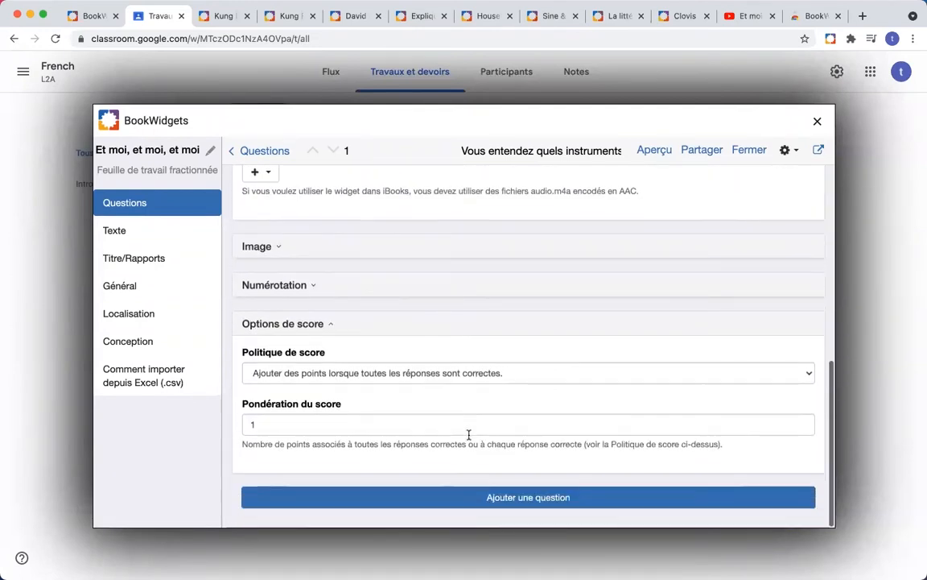
left_click(466, 423)
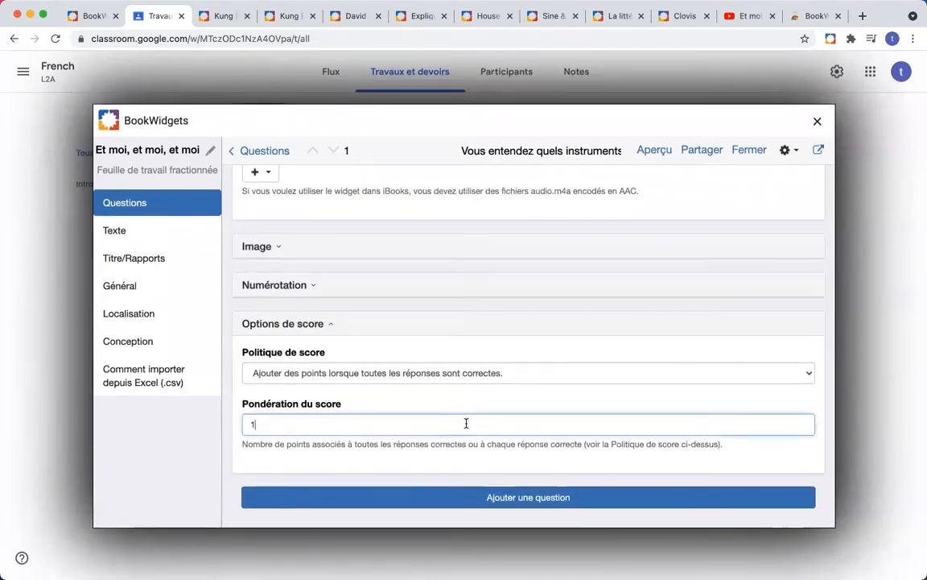
key("BackSpace")
type("2")
left_click(400, 461)
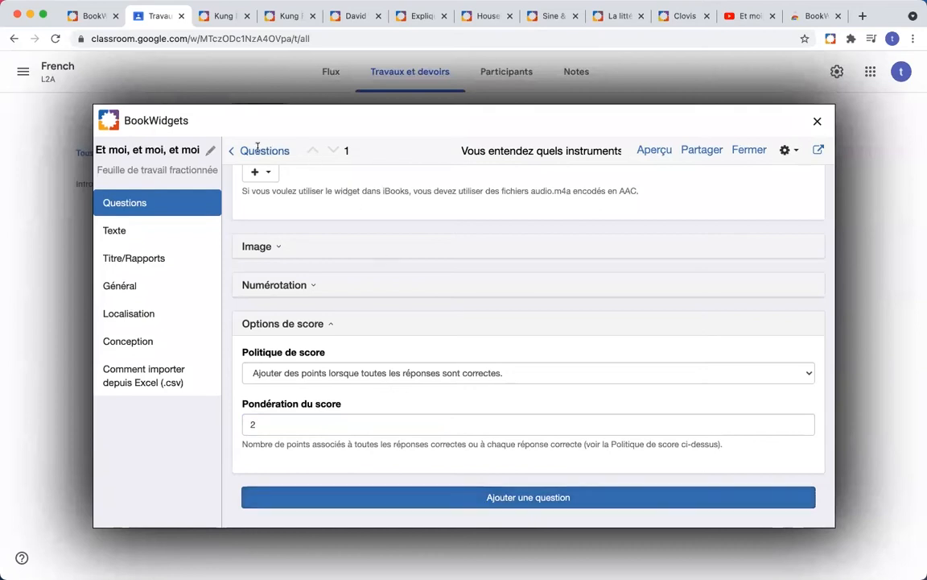
Step: Add another question and pick the 'Question avec espaces vides à remplir' type
left_click(234, 152)
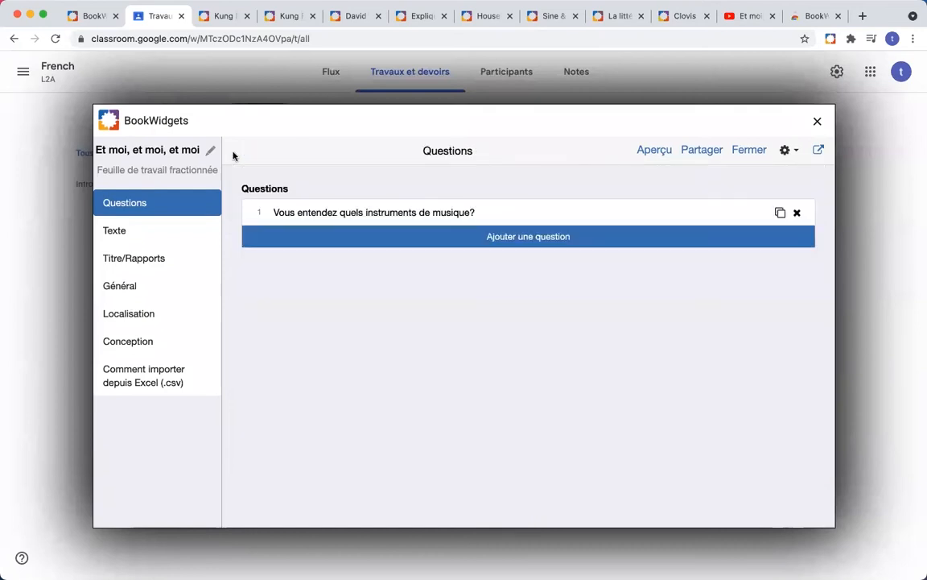
left_click(555, 245)
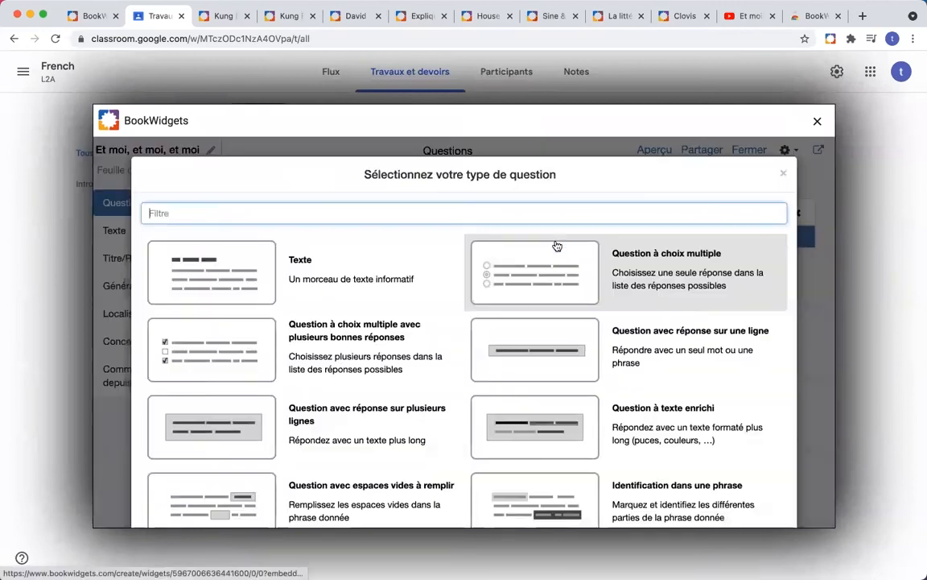
scroll(421, 312, "down", 3)
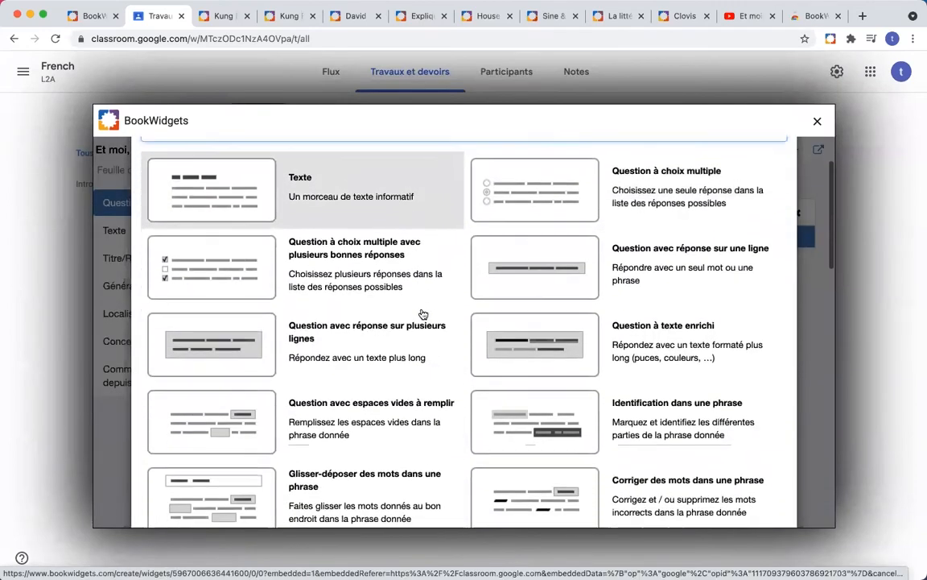
scroll(422, 313, "up", 3)
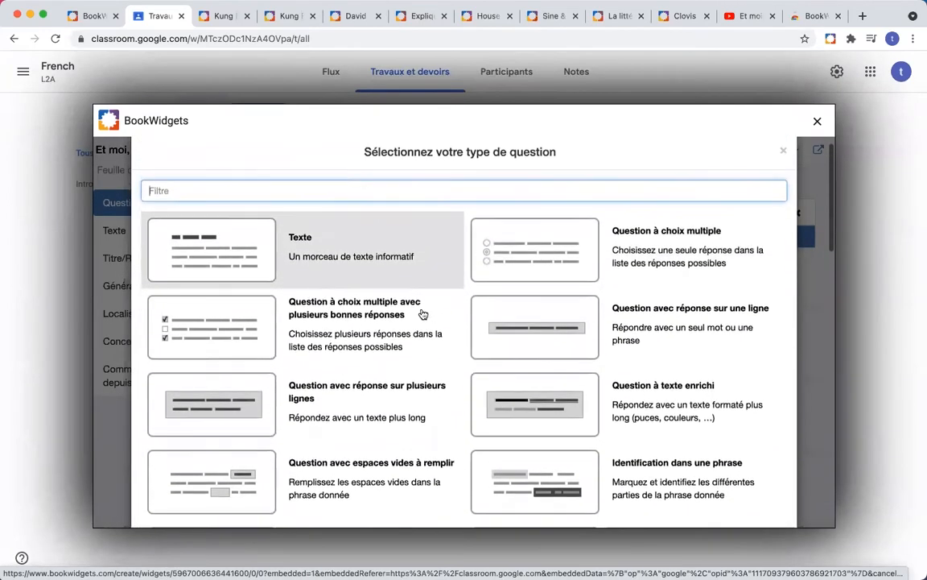
scroll(426, 264, "down", 3)
scroll(426, 264, "down", 5)
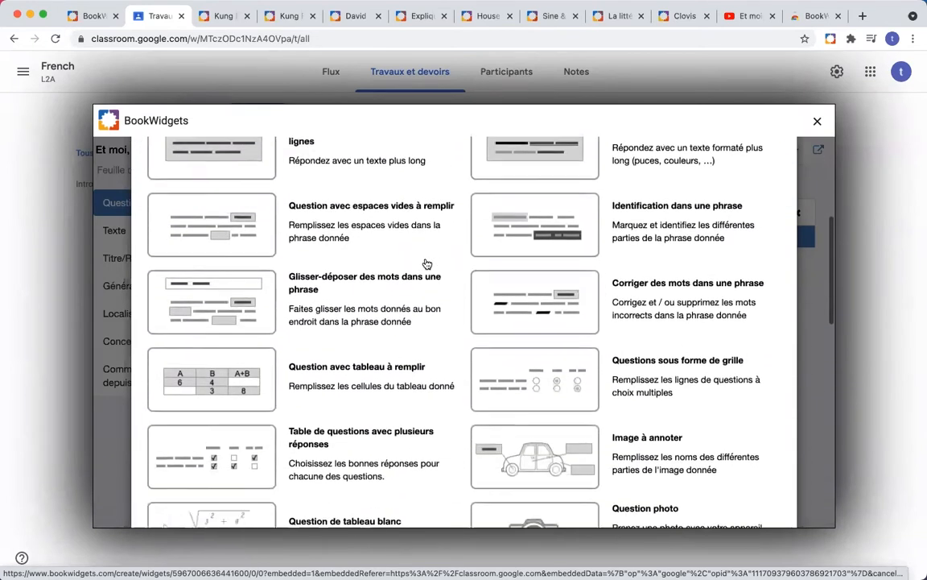
scroll(427, 264, "down", 4)
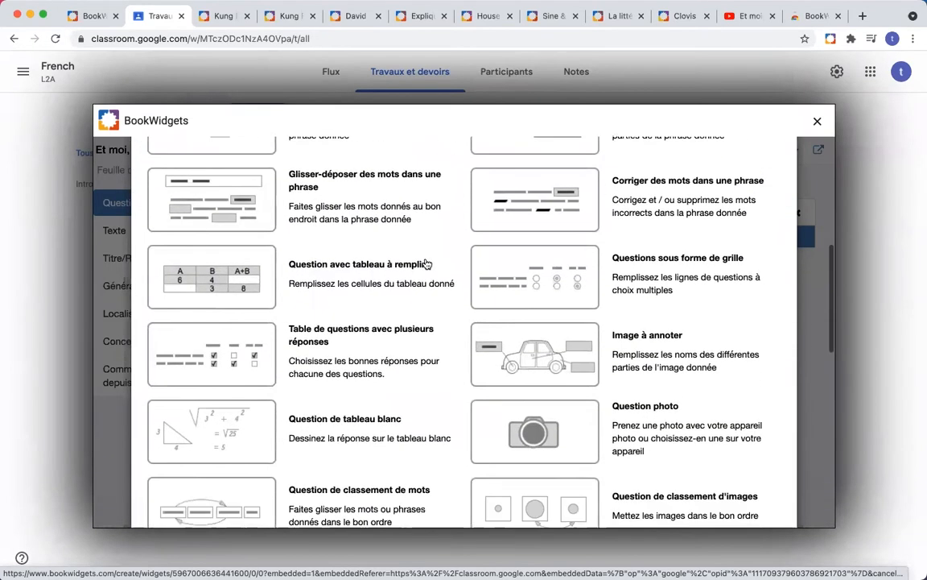
scroll(426, 264, "down", 1)
scroll(427, 264, "up", 2)
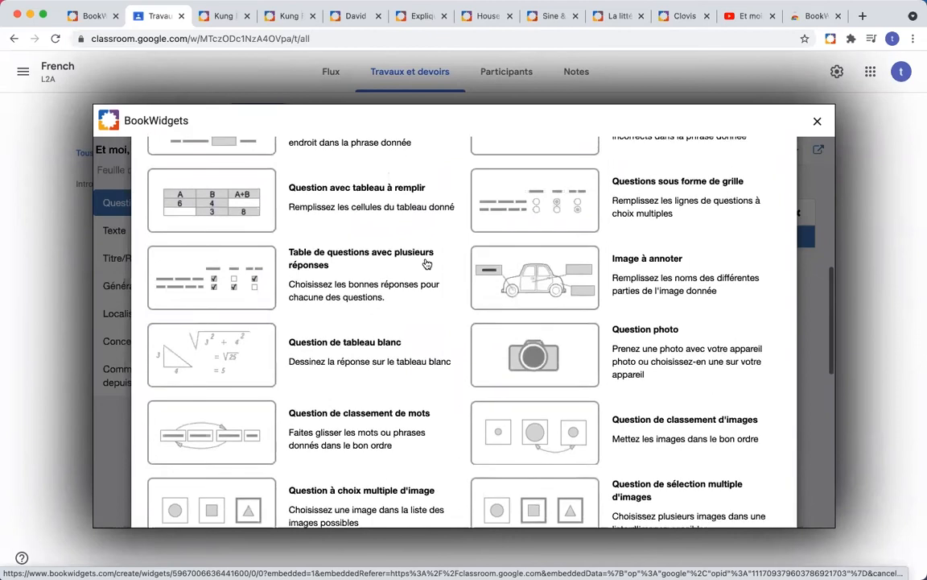
scroll(427, 264, "up", 4)
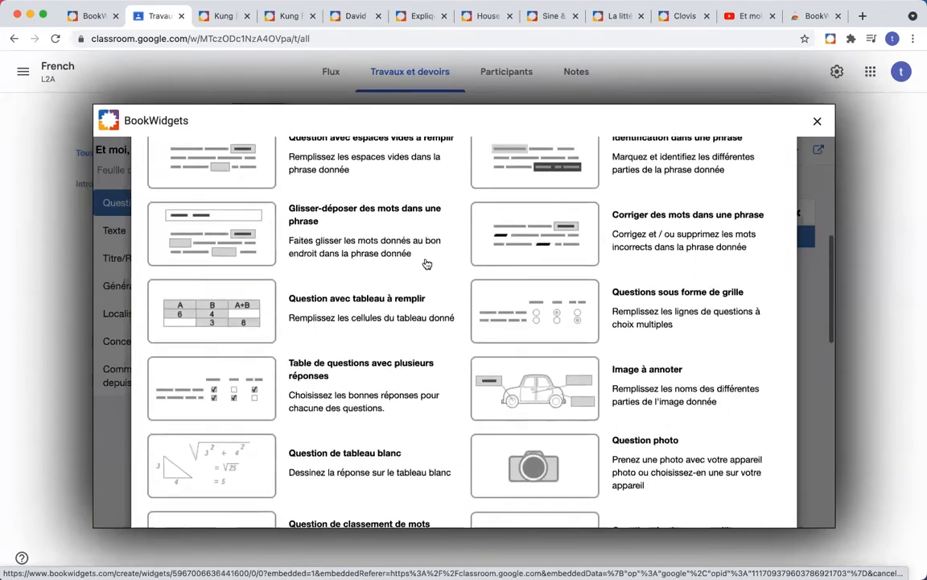
scroll(427, 264, "up", 2)
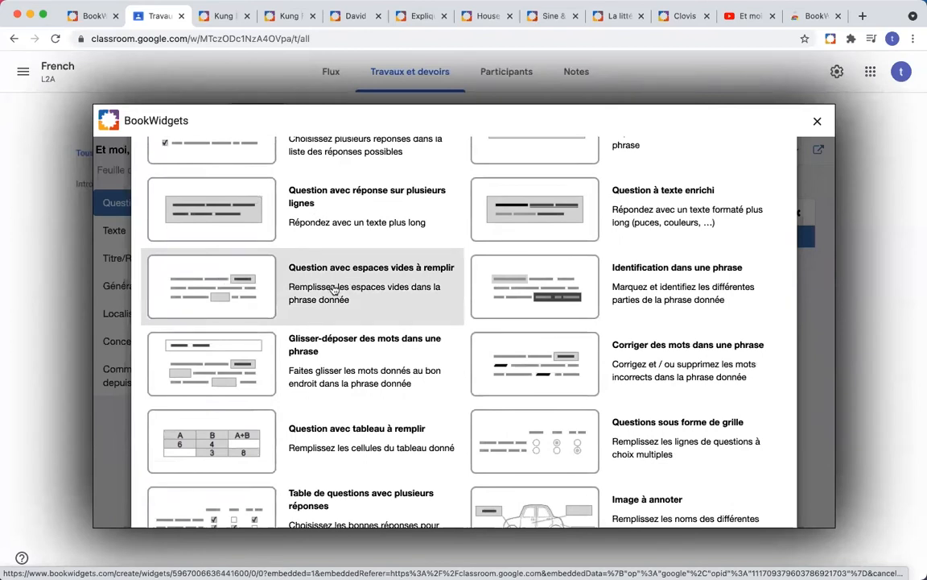
scroll(334, 290, "up", 2)
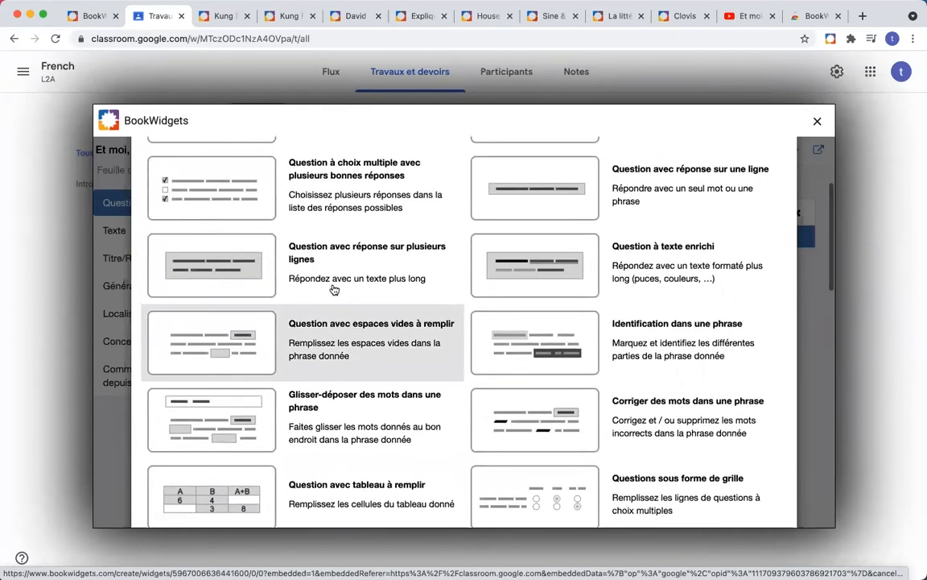
scroll(334, 290, "up", 1)
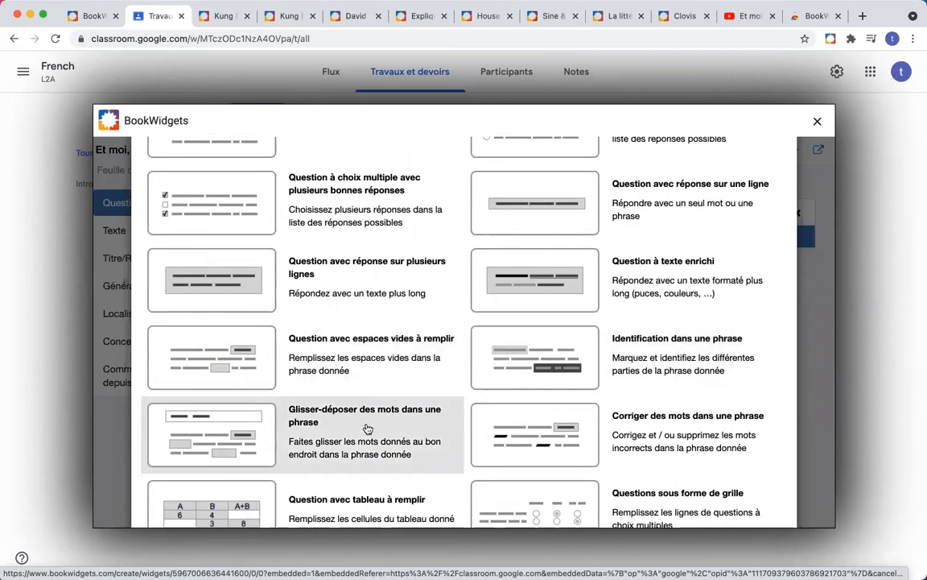
scroll(382, 402, "down", 3)
scroll(383, 428, "down", 6)
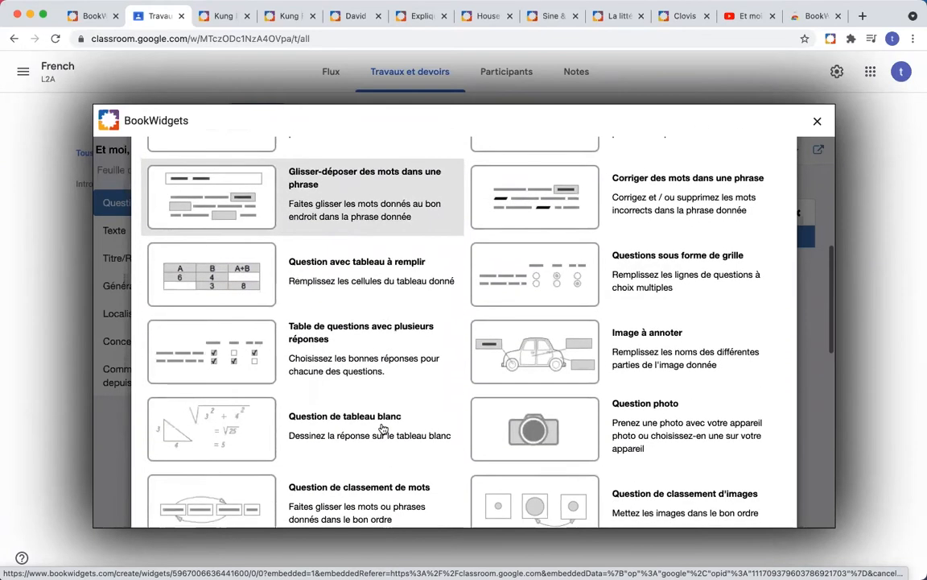
scroll(384, 428, "down", 6)
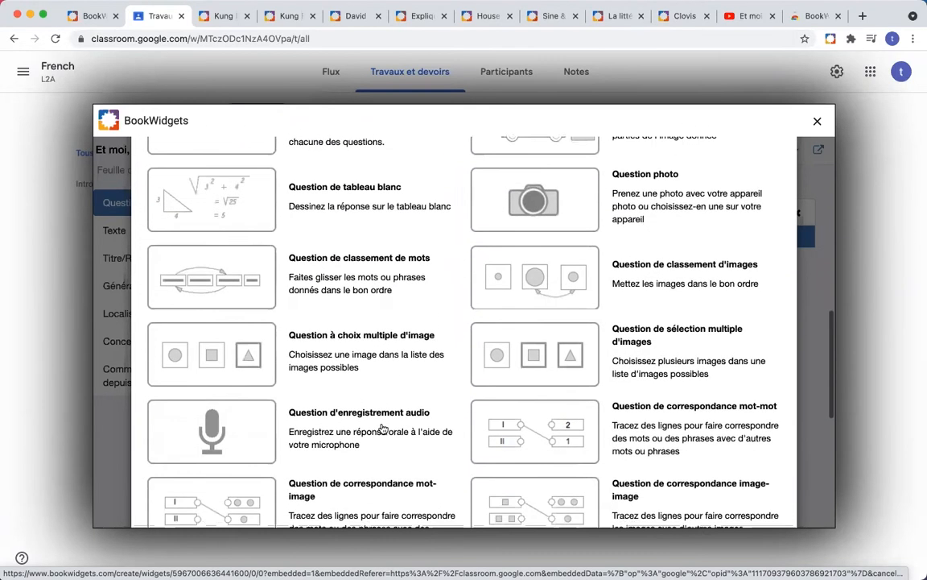
scroll(383, 429, "down", 5)
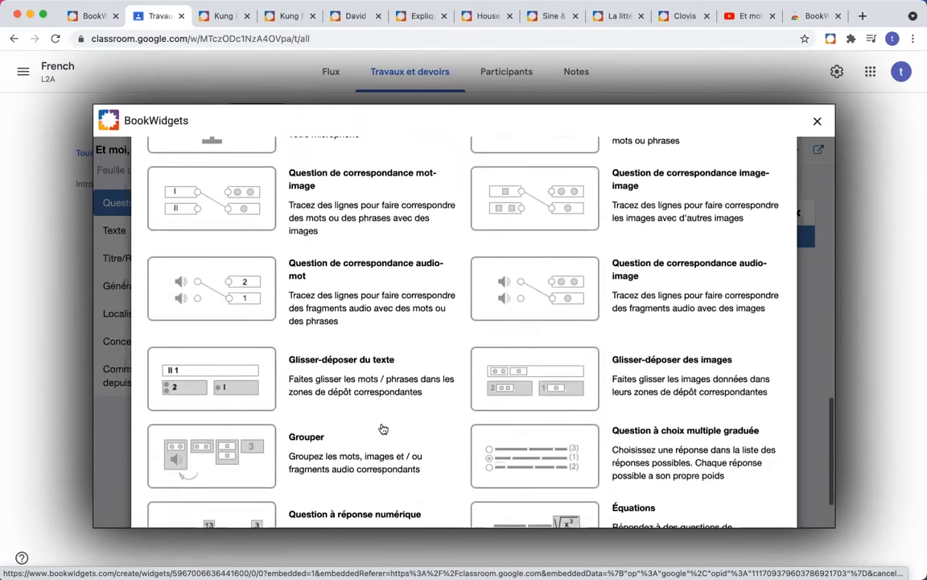
scroll(383, 428, "up", 10)
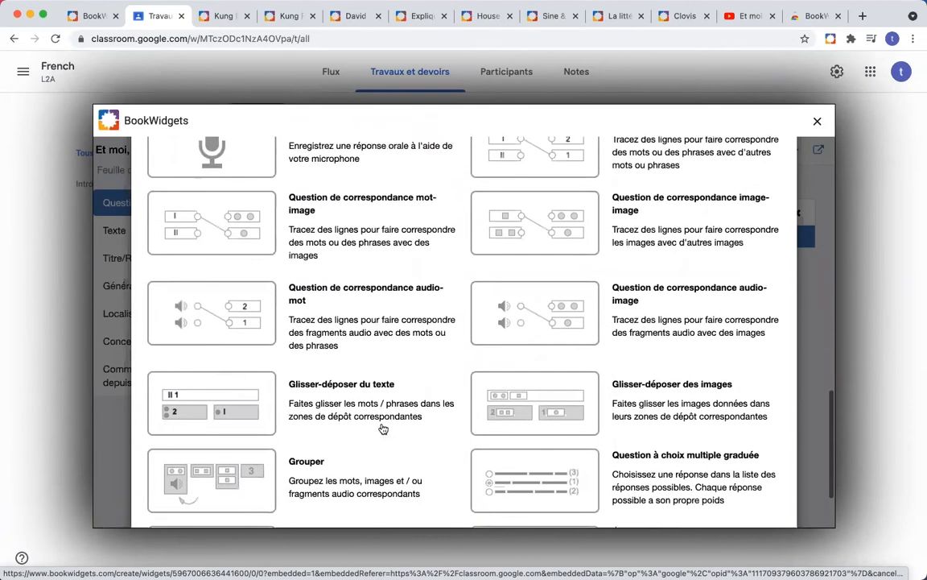
scroll(383, 428, "up", 12)
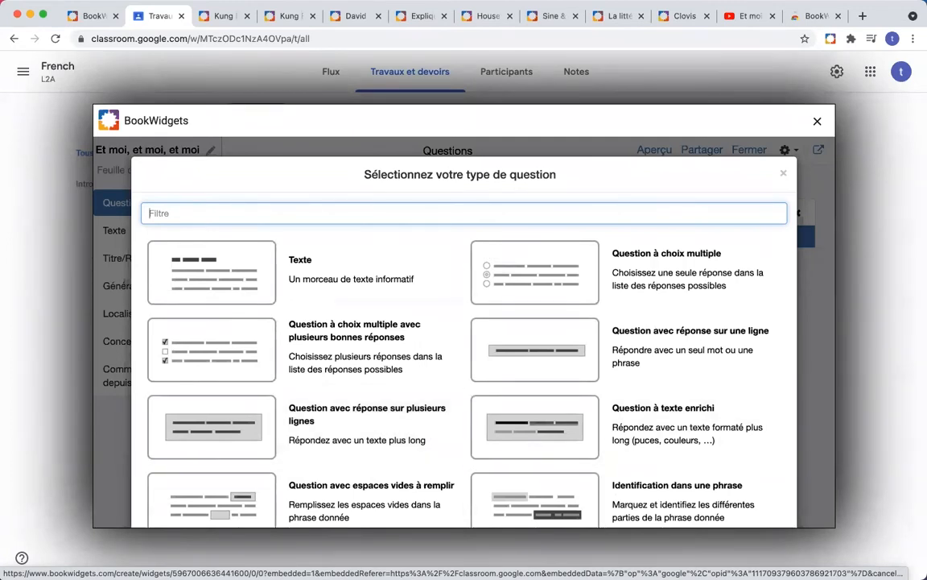
key("super+Tab")
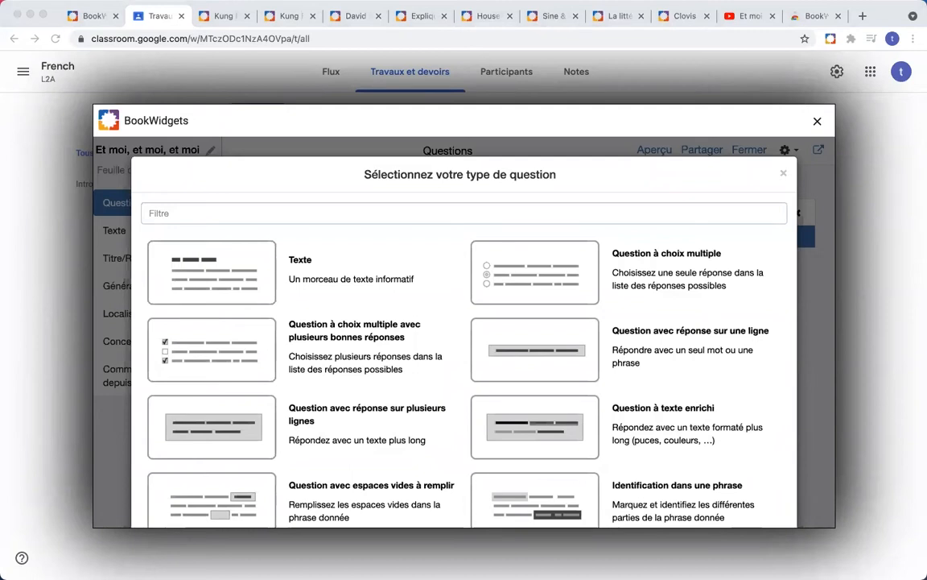
scroll(296, 383, "down", 2)
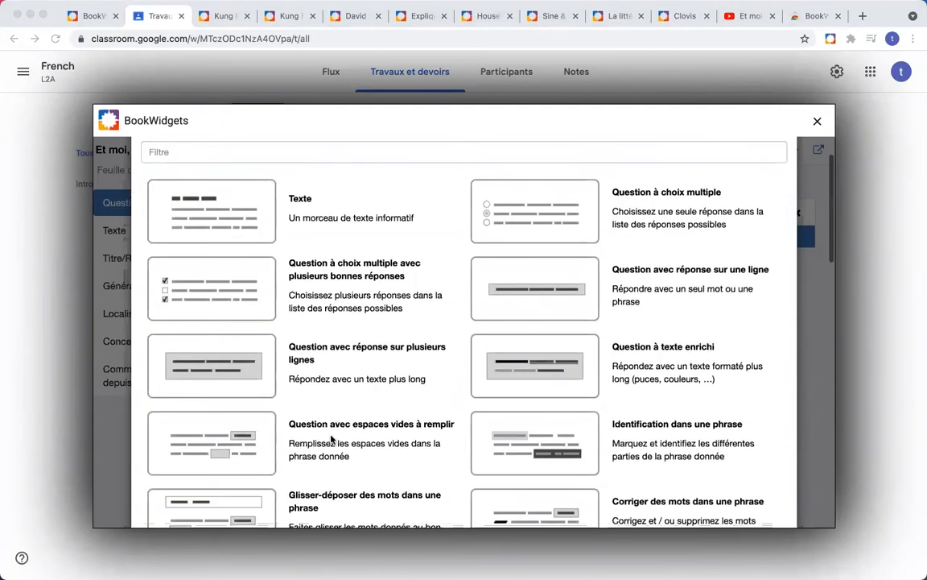
left_click(261, 443)
Step: Replace the pasted lyrics in Question with 'Remplissez les nombres qui manquent dans les paroles' and paste lyrics into Texte
left_click(345, 264)
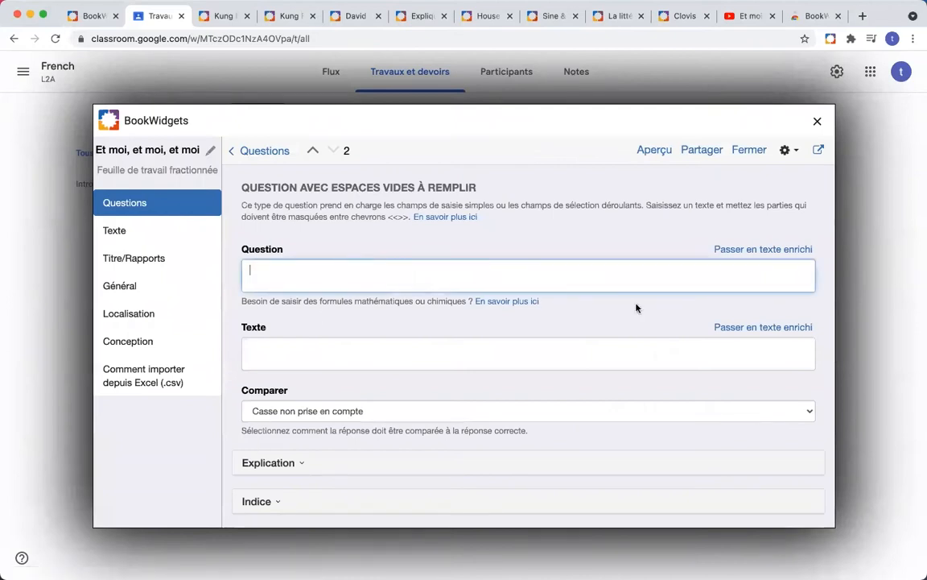
key("super+Tab")
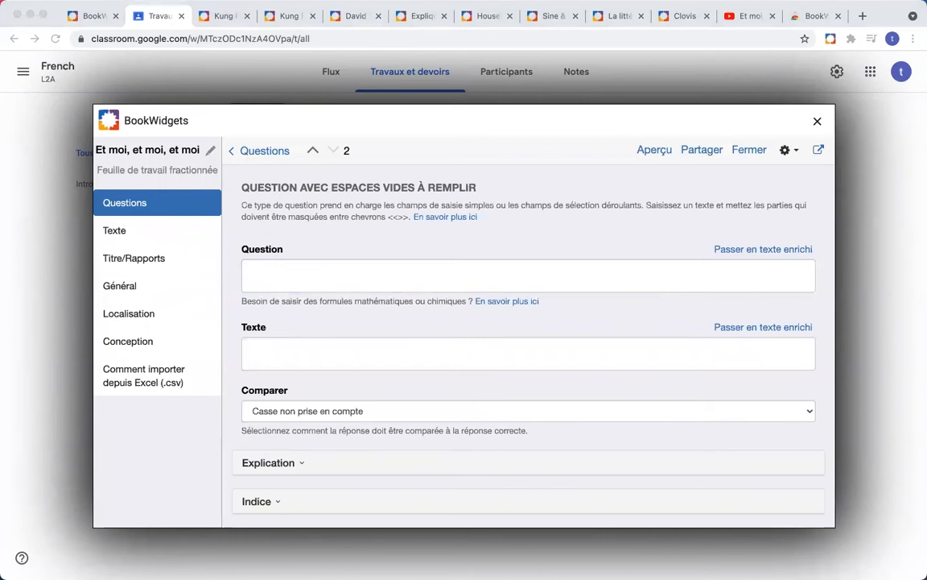
left_click(424, 277)
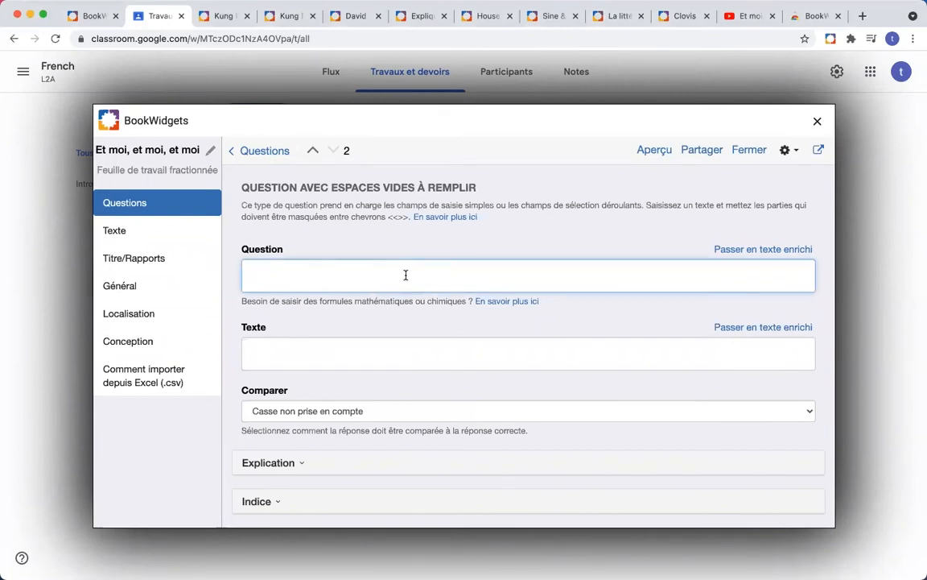
type("700 millions de Chinois 80 millions d'Indonésiens 300 millions ou 400 millions de Noirs 300 millions de Soviétiques 50 millions de gens imparfaits 900 millions de crève-la-faim 500 millions de Sud-Américains 50 millions de Vietnamiens 500 milliards de petits martiens")
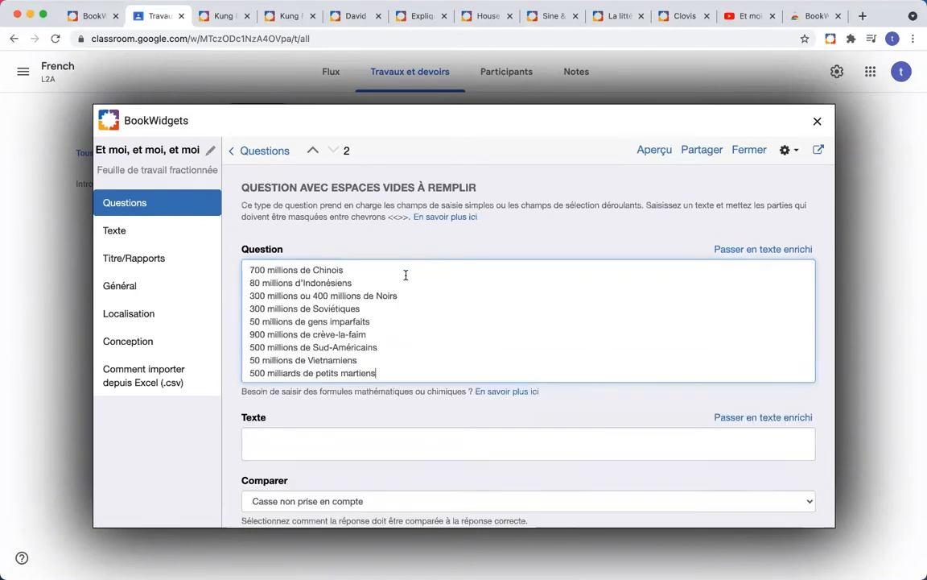
left_click(251, 268)
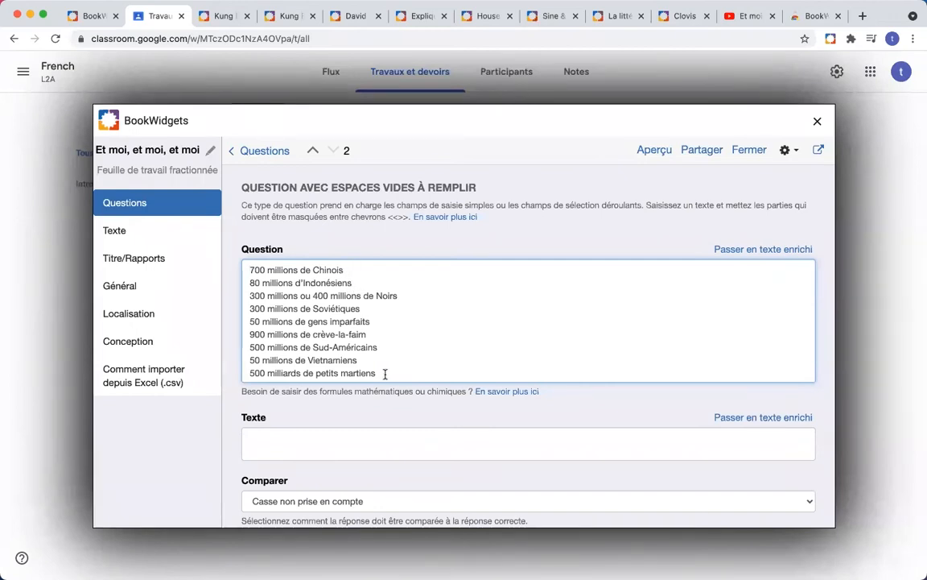
left_click_drag(384, 373, 246, 268)
key("super+c")
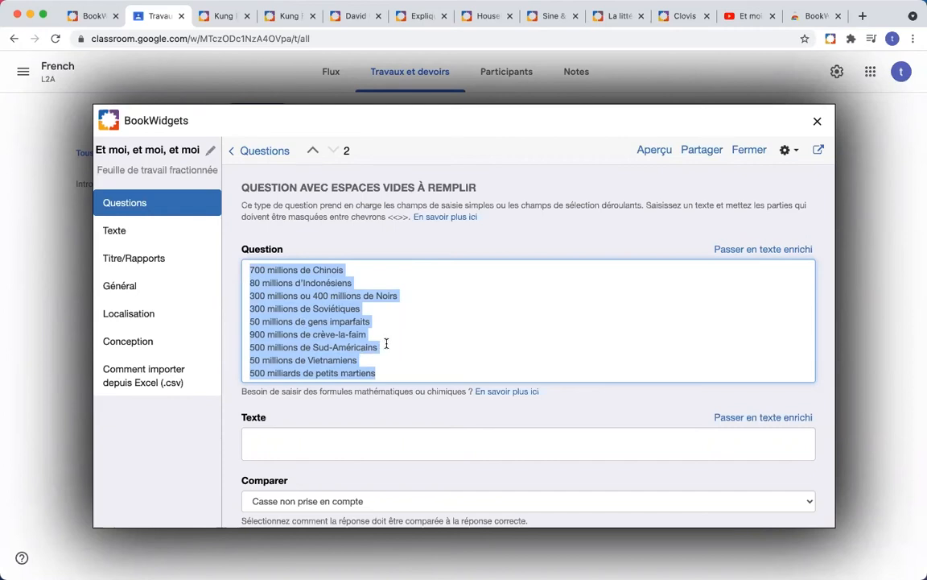
key("BackSpace")
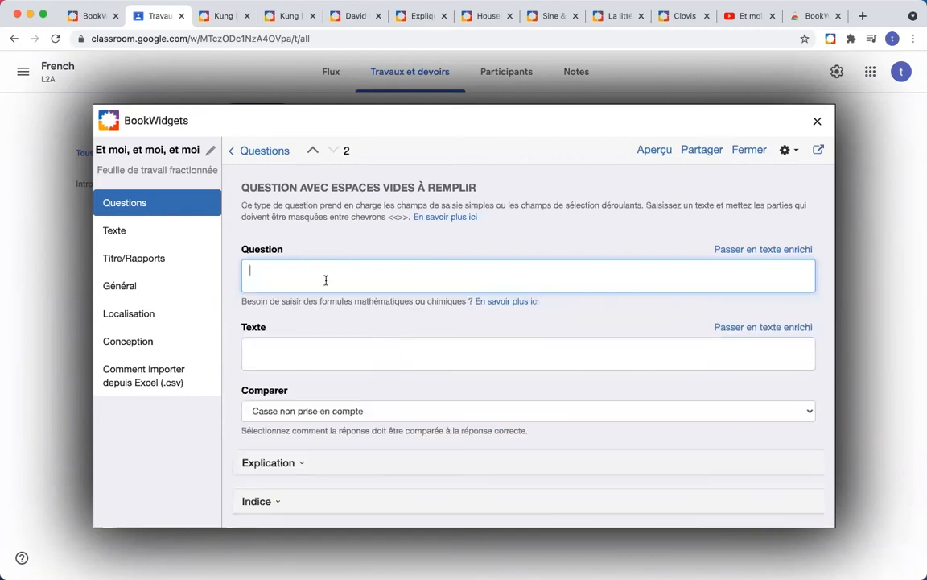
type("Remplissezales nombres qui manquent dans les paroles")
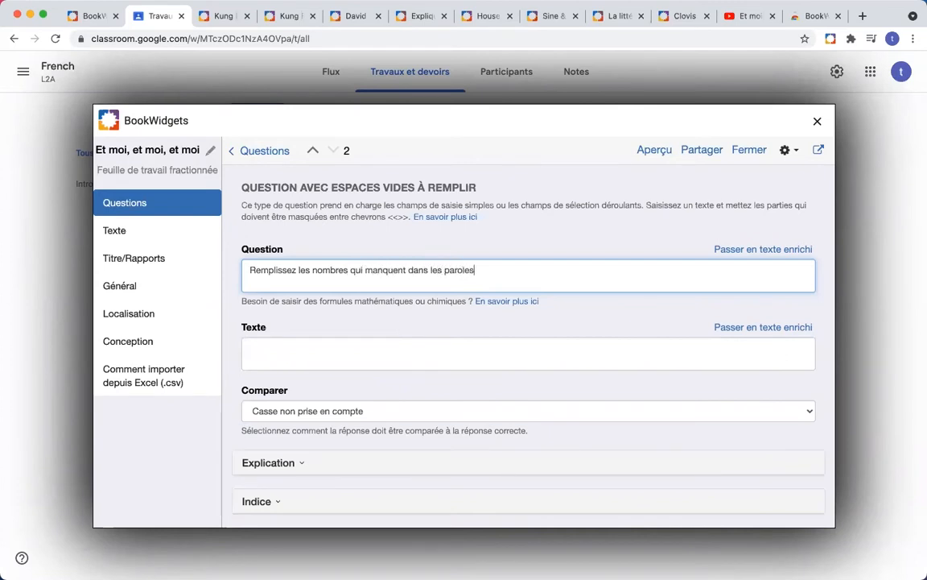
left_click(310, 346)
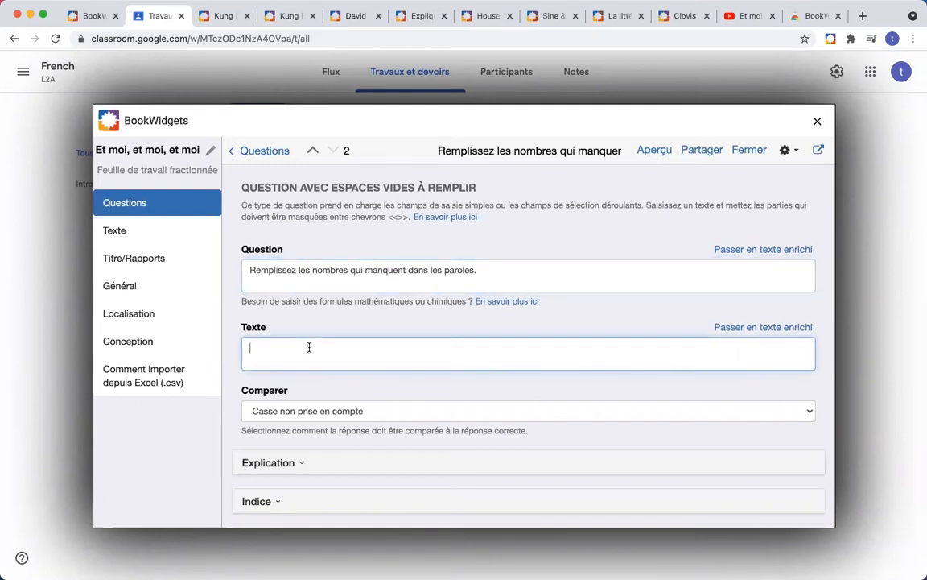
key("super+v")
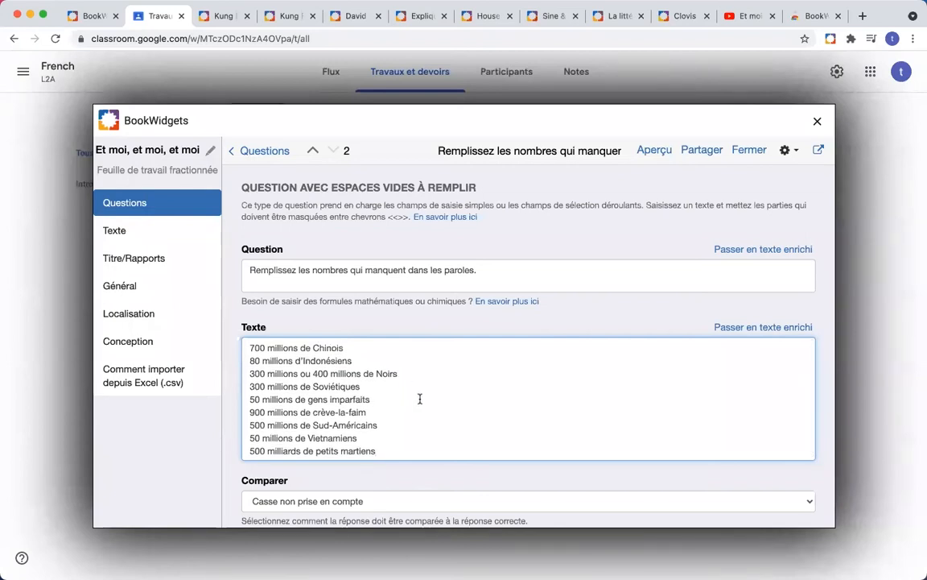
Step: Wrap 700 on line 1 in << >> and add << before the leading number of lines 2–9
left_click(249, 348)
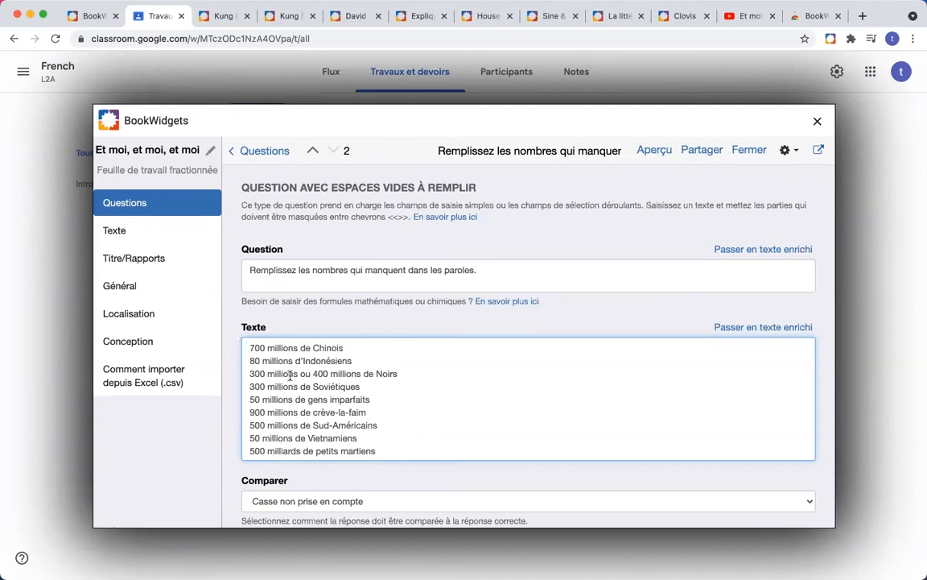
type("<<")
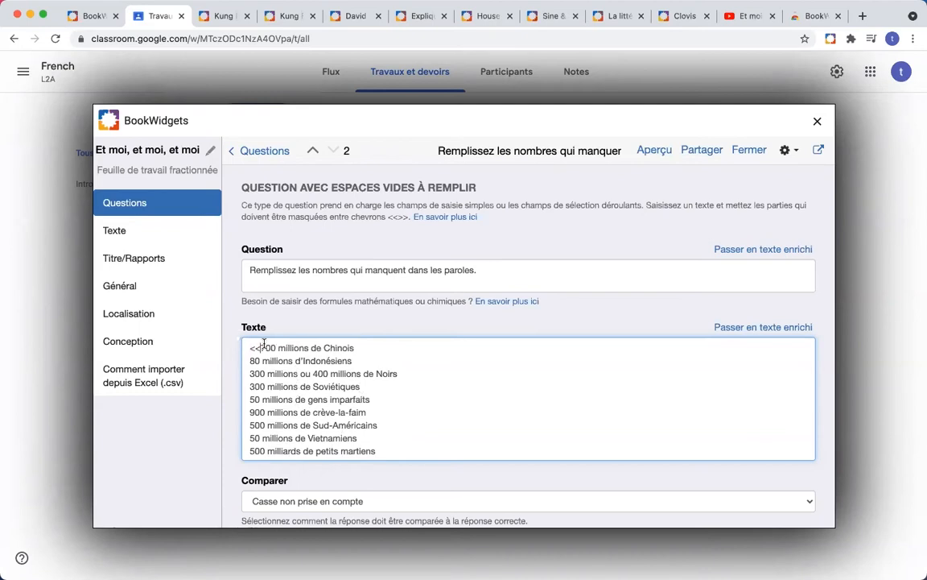
left_click(275, 348)
type(">>")
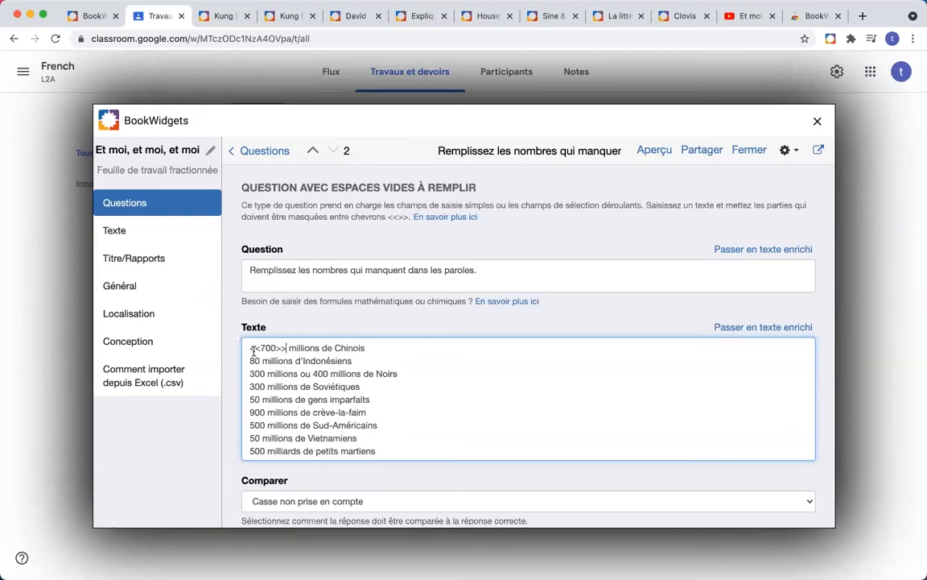
left_click_drag(260, 347, 249, 348)
key("ctrl+c")
left_click(250, 360)
key("ctrl+v")
left_click(251, 374)
key("ctrl+v")
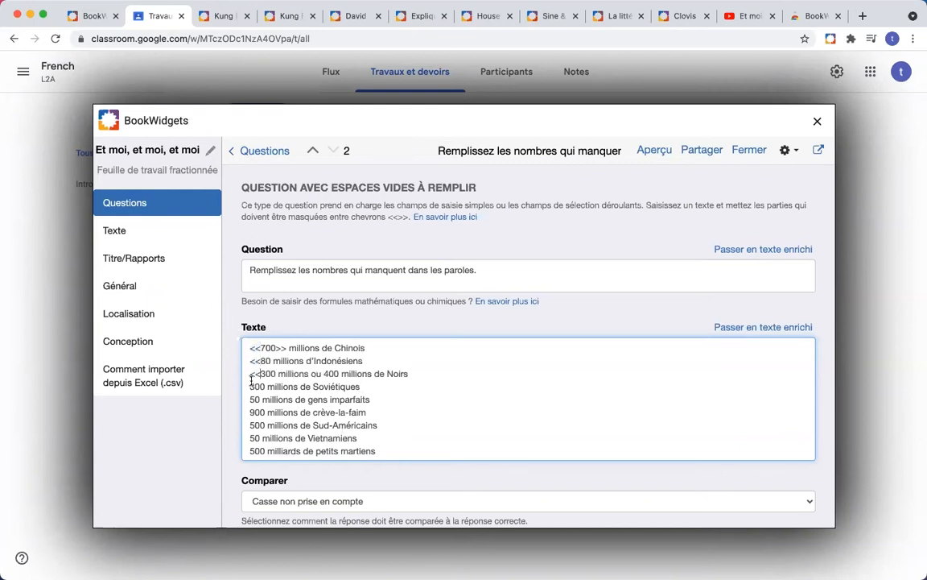
left_click(250, 387)
key("ctrl+v")
left_click(249, 400)
key("ctrl+v")
left_click(249, 412)
key("ctrl+v")
left_click(250, 425)
key("ctrl+v")
left_click(249, 438)
key("ctrl+v")
left_click(250, 450)
key("ctrl+v")
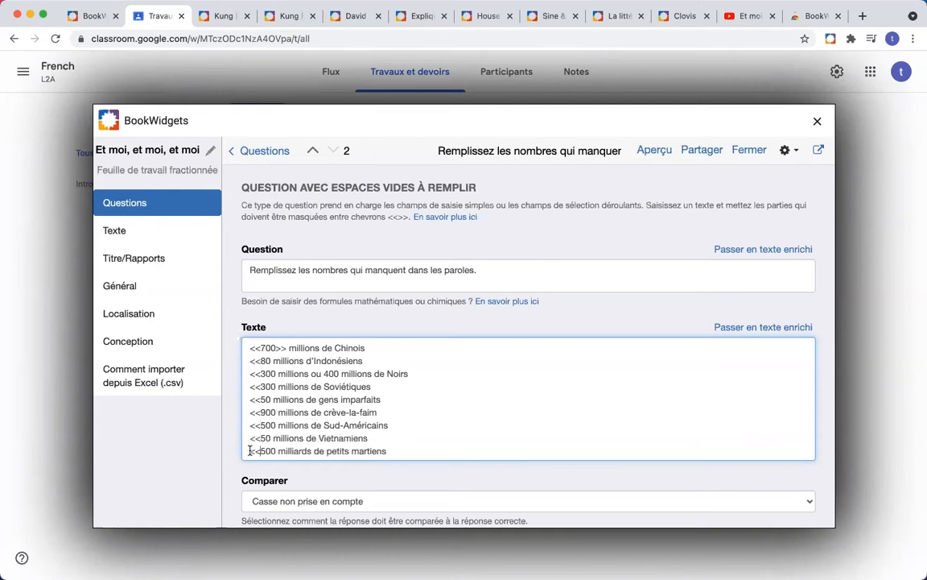
Step: Add >> after 80, 300, 300, 50, 900, 500 and 50 on lines 2–8
left_click_drag(288, 350, 285, 352)
key("super+c")
left_click(276, 352)
left_click(283, 354)
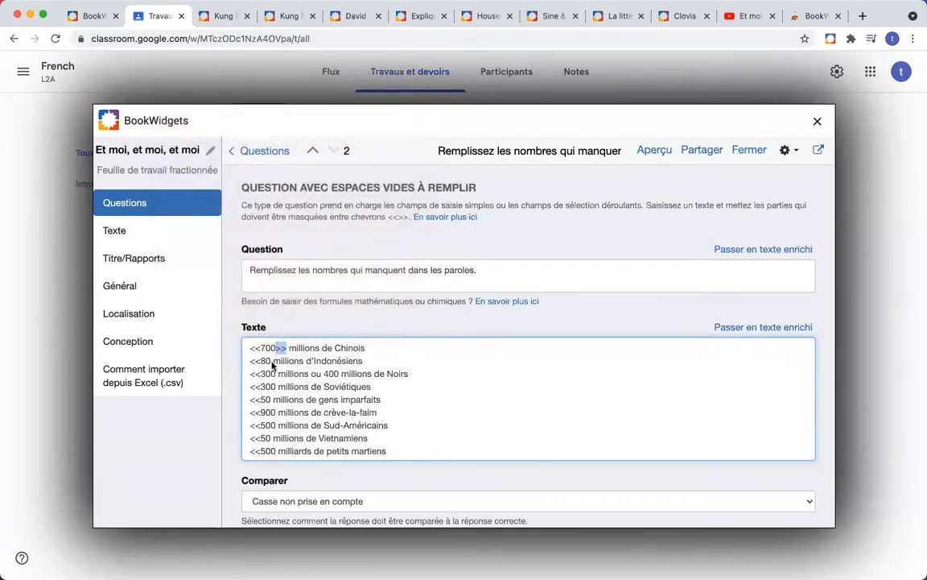
left_click(271, 361)
key("super+v")
left_click(277, 375)
key("super+v")
left_click(277, 386)
key("super+v")
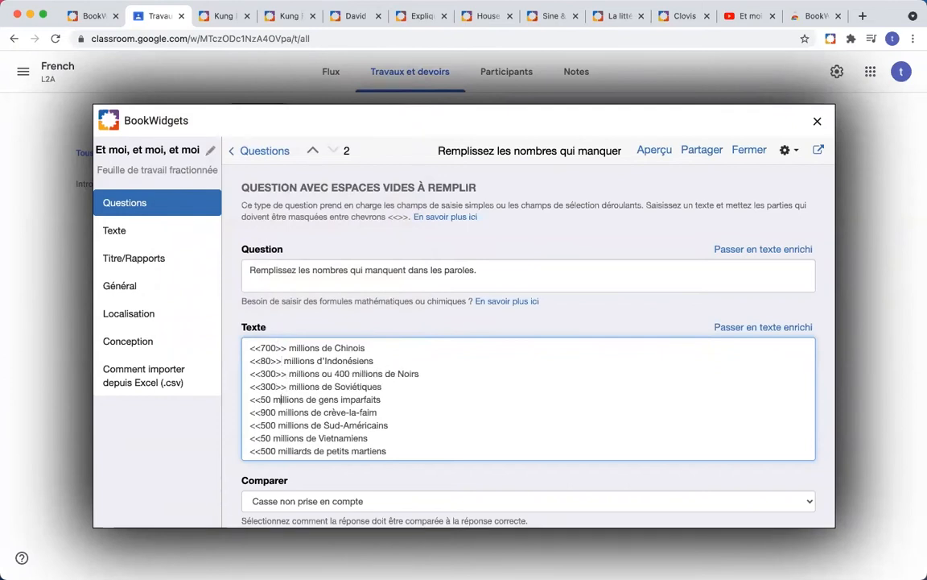
left_click(272, 399)
key("super+v")
left_click(277, 412)
key("super+v")
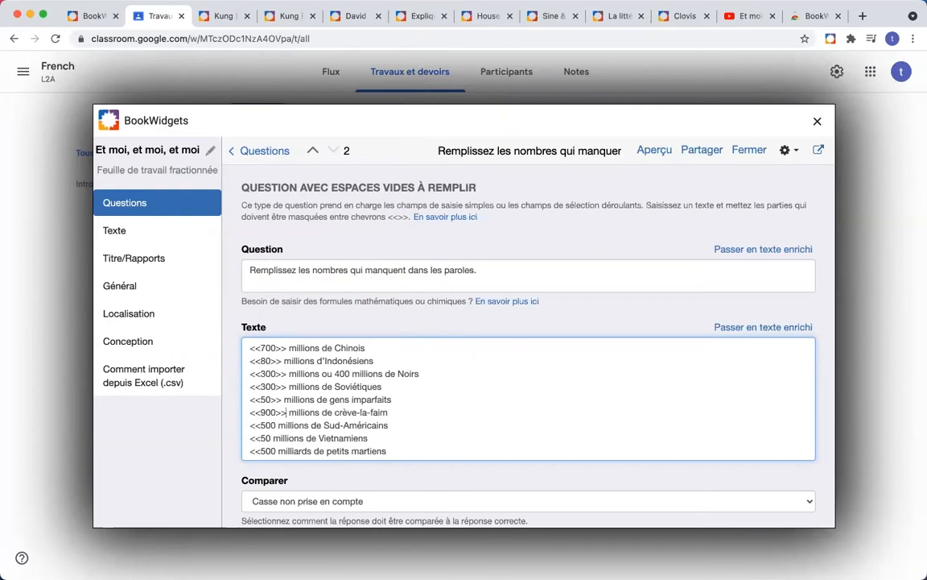
left_click(277, 425)
key("super+v")
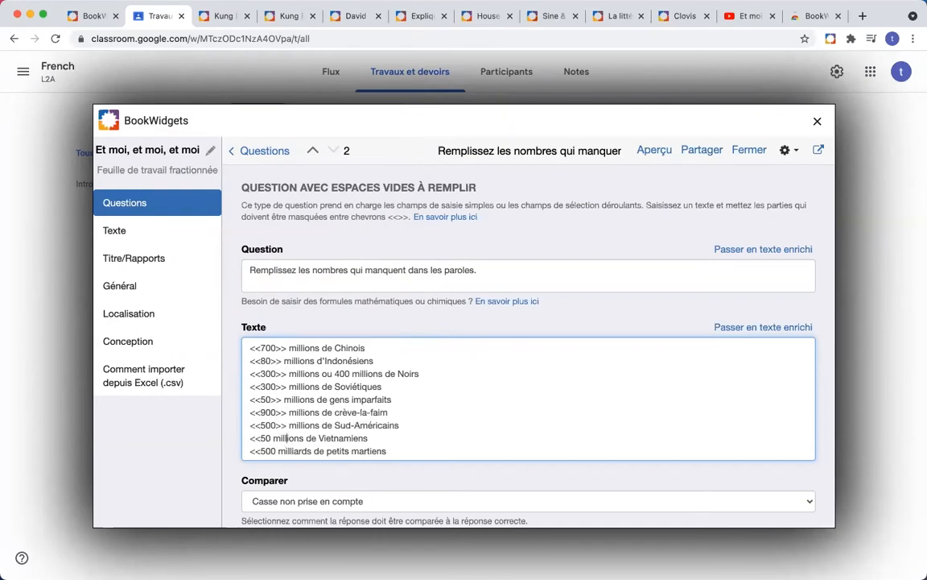
left_click(272, 438)
key("super+v")
key("super+v")
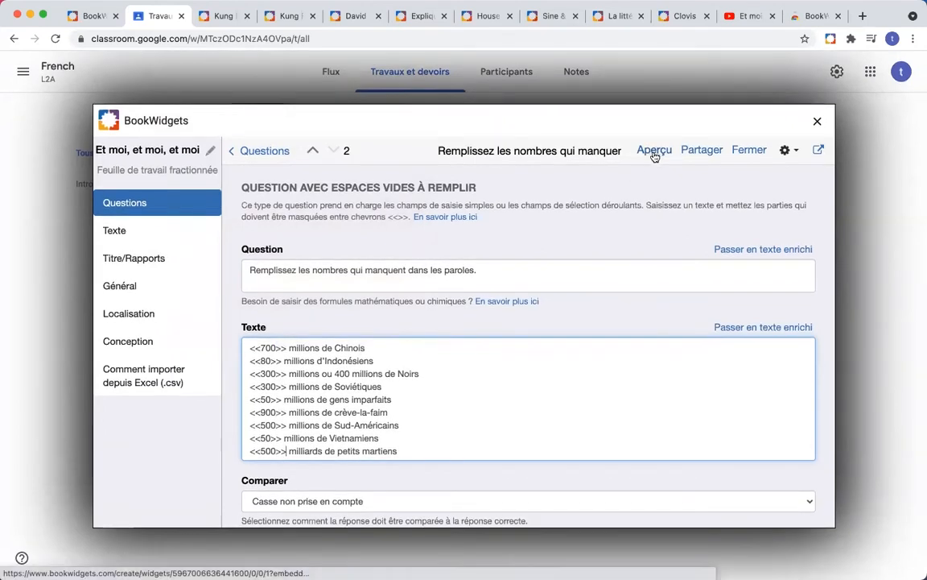
left_click(655, 153)
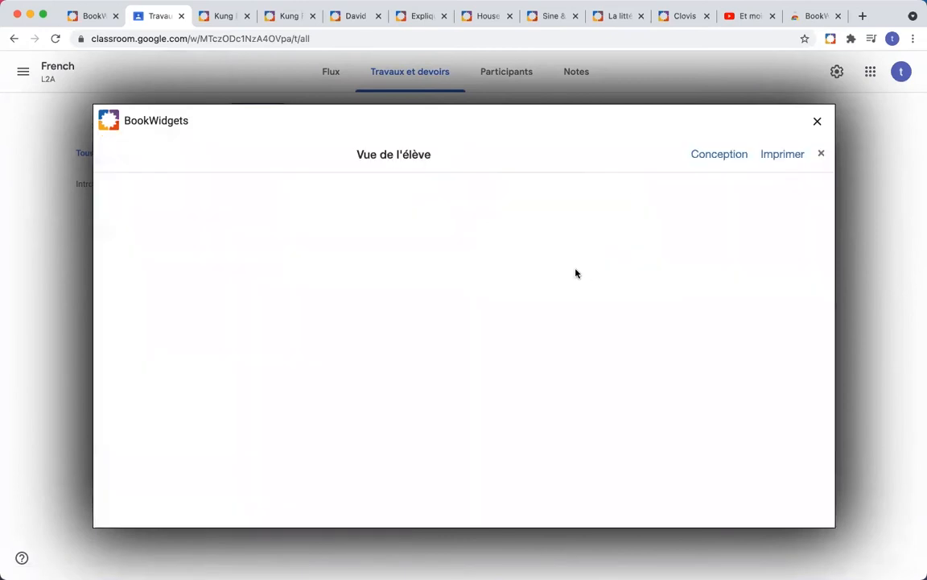
scroll(553, 327, "down", 5)
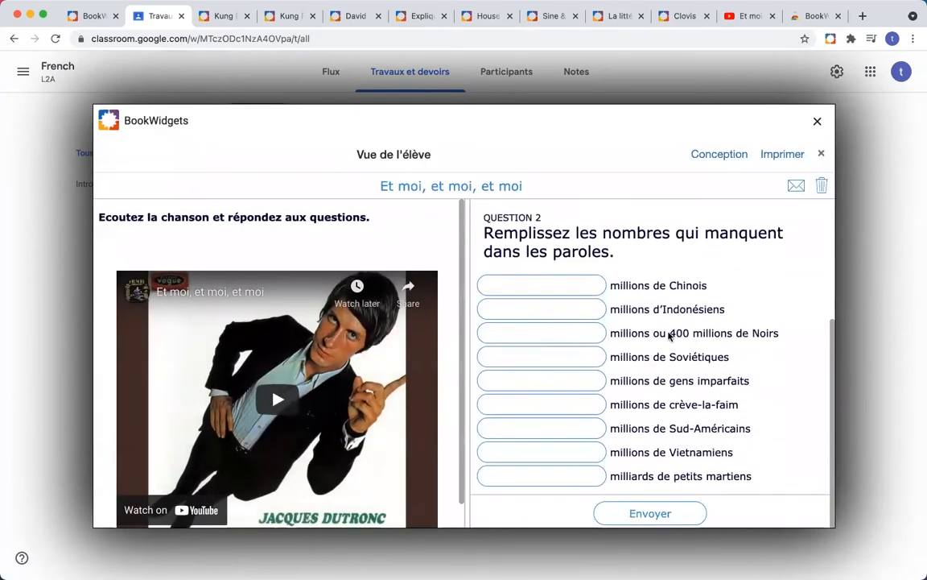
left_click(822, 157)
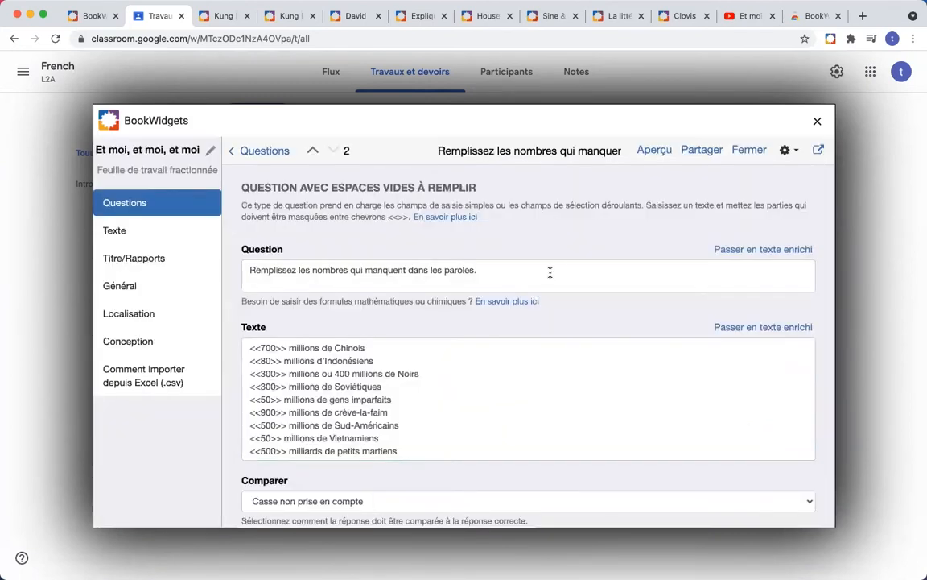
Step: Add a blank on the Noirs line by typing <<80>> before the 400
left_click(336, 372)
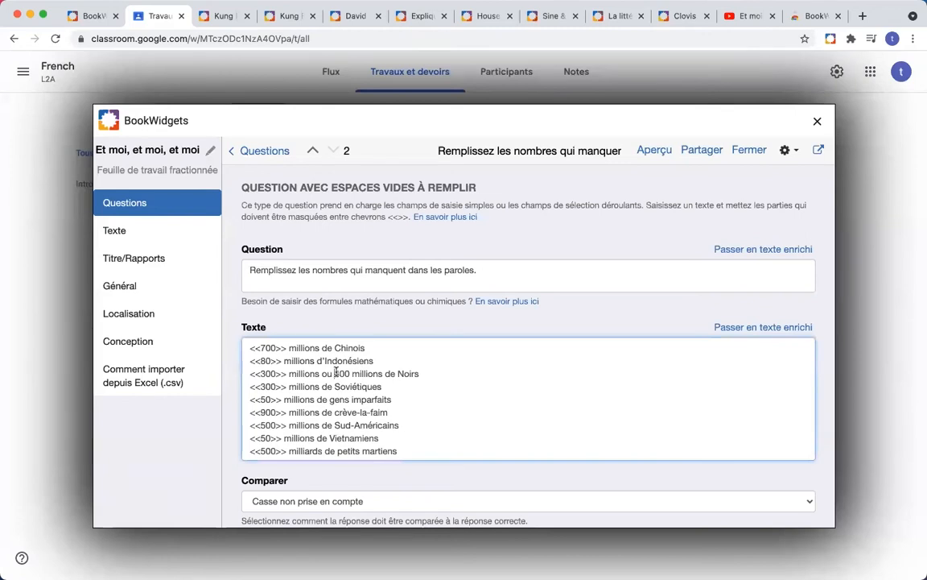
type("<<80")
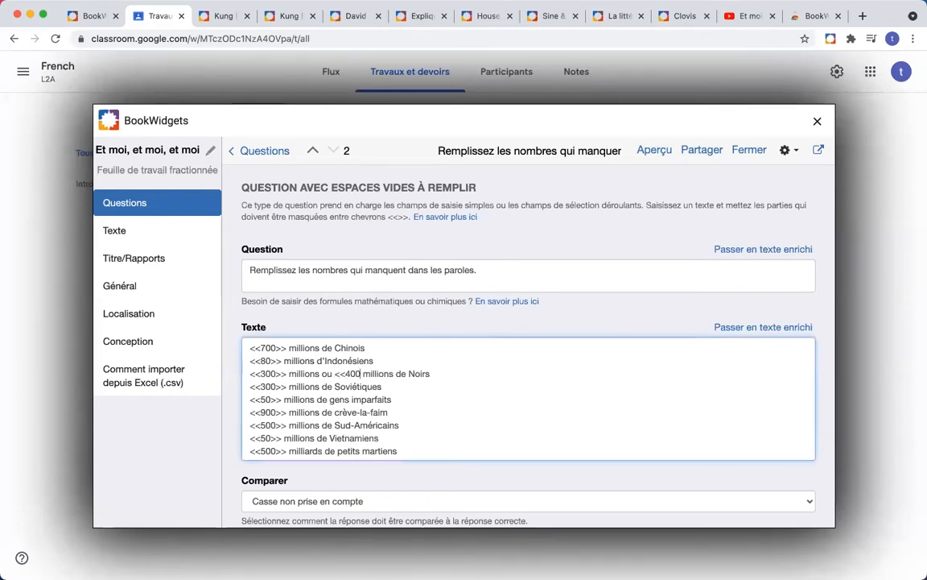
type(">>")
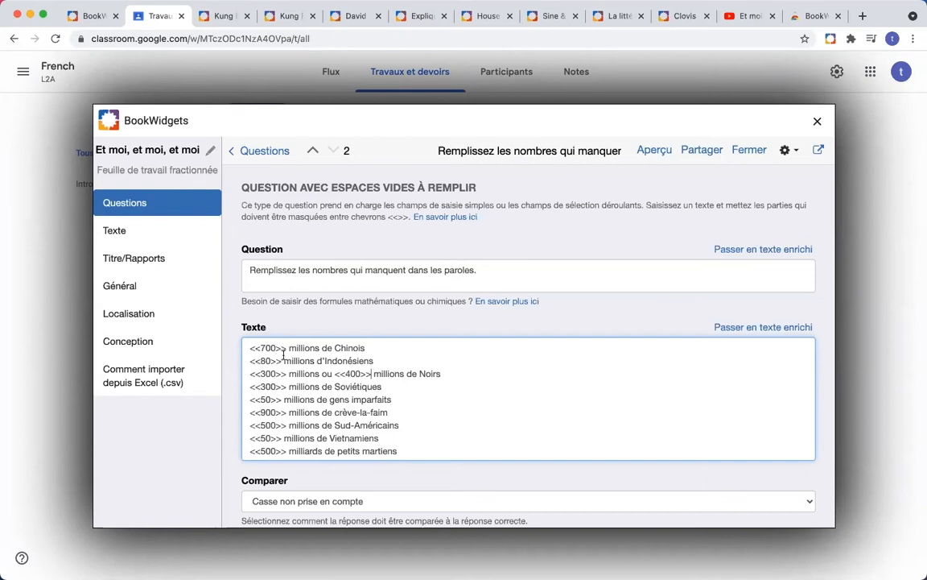
scroll(284, 355, "down", 1)
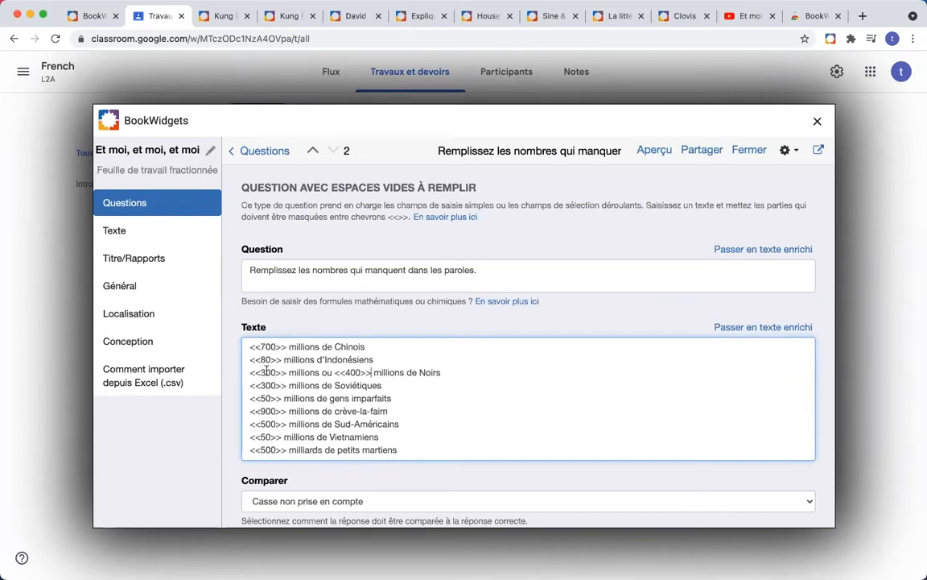
scroll(267, 360, "up", 5)
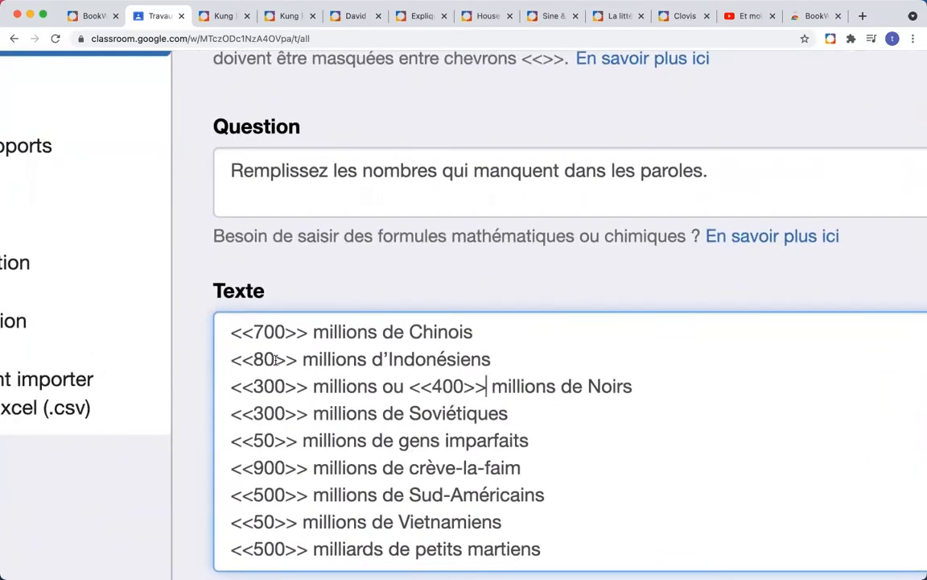
scroll(275, 359, "down", 3)
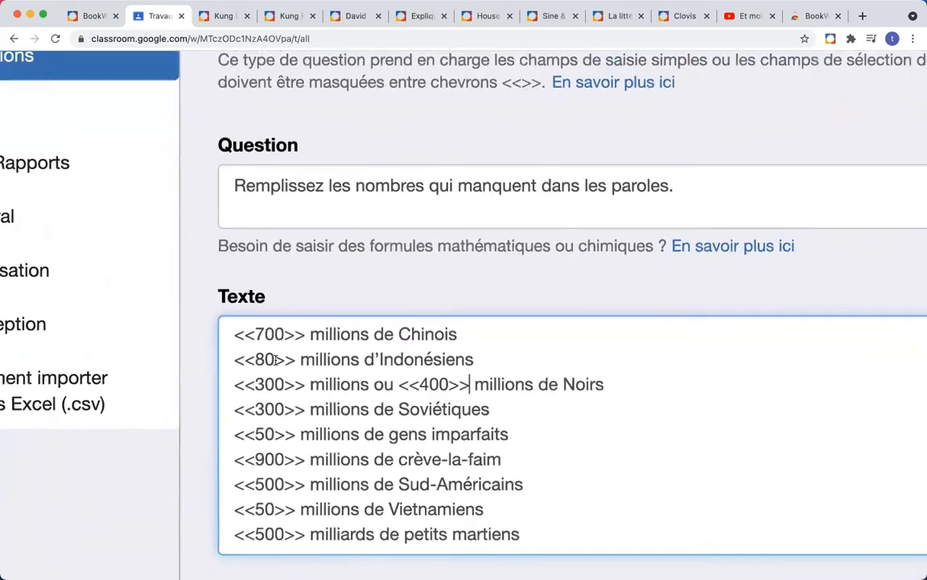
scroll(275, 360, "down", 5)
Step: Change the prompt to 'Remplissez les nombres (en chiffres) qui manquent dans les paroles.'
left_click(526, 269)
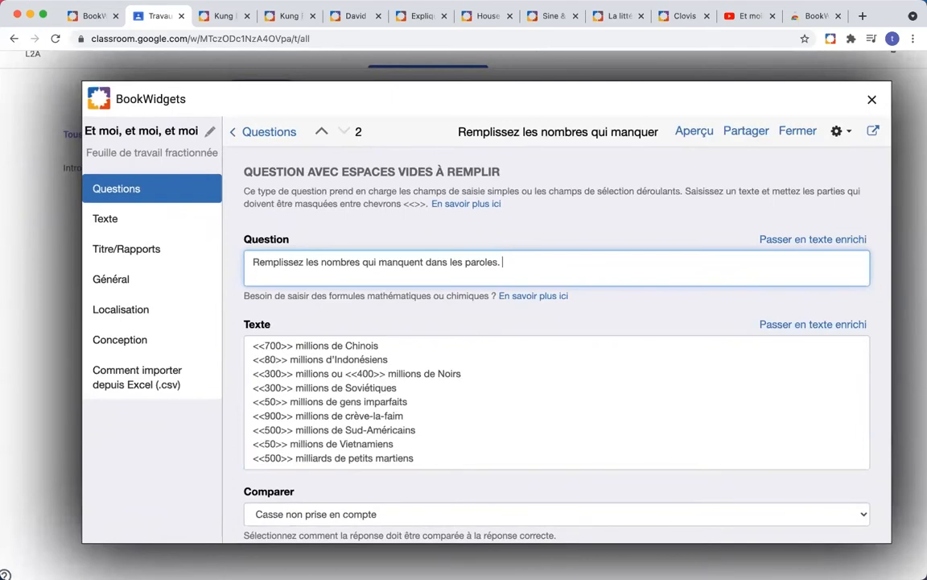
left_click(360, 262)
type("(en chiffres)")
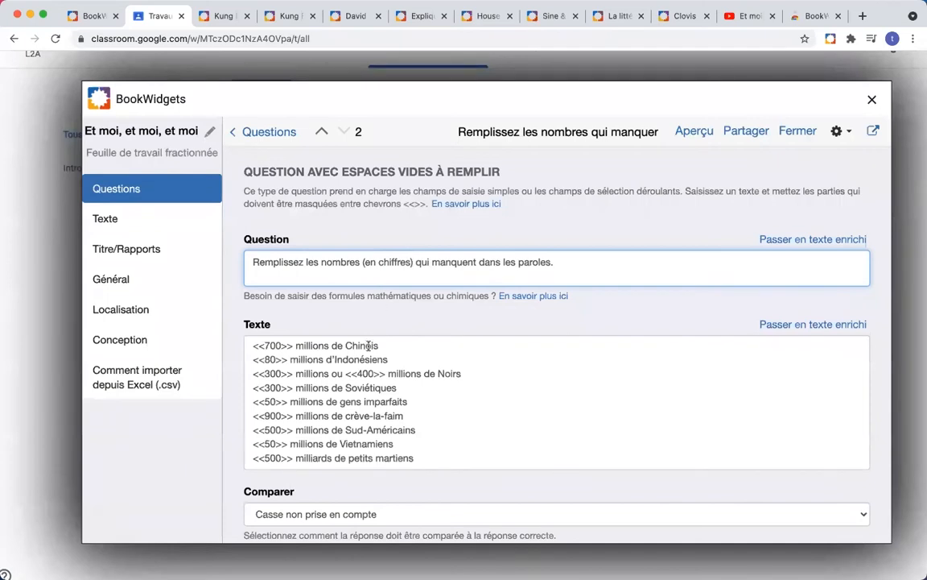
left_click(276, 359)
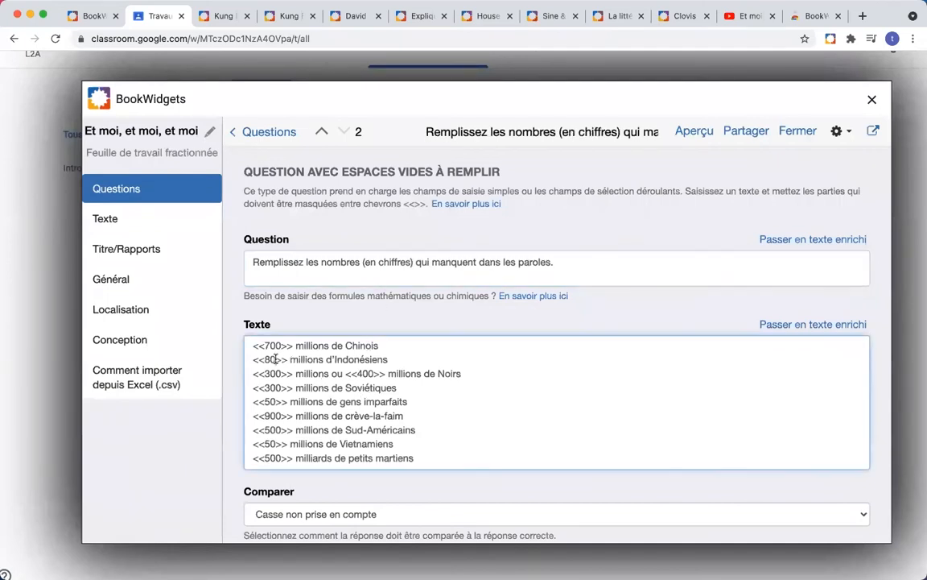
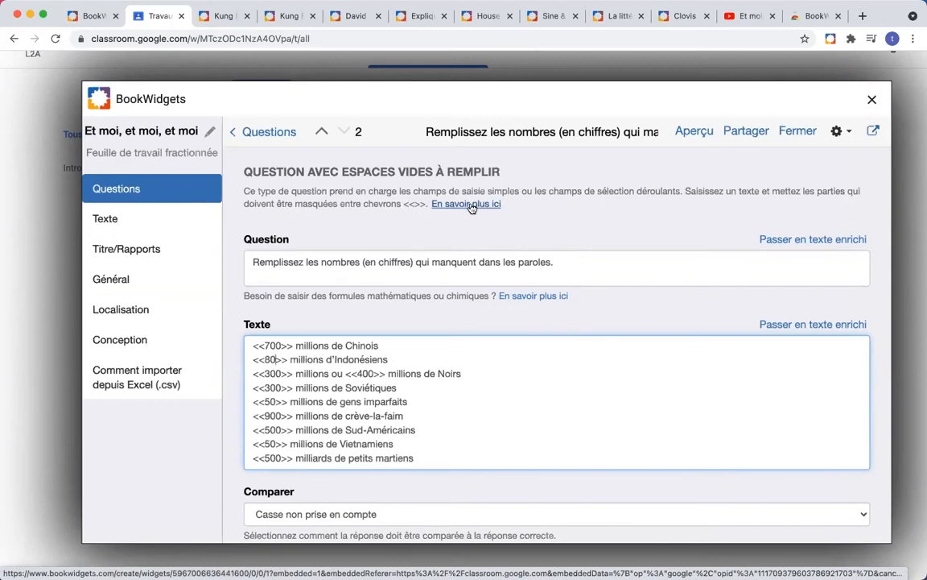
Step: Read the blank-filling syntax help, including the Washington example with two accepted answers
left_click(472, 207)
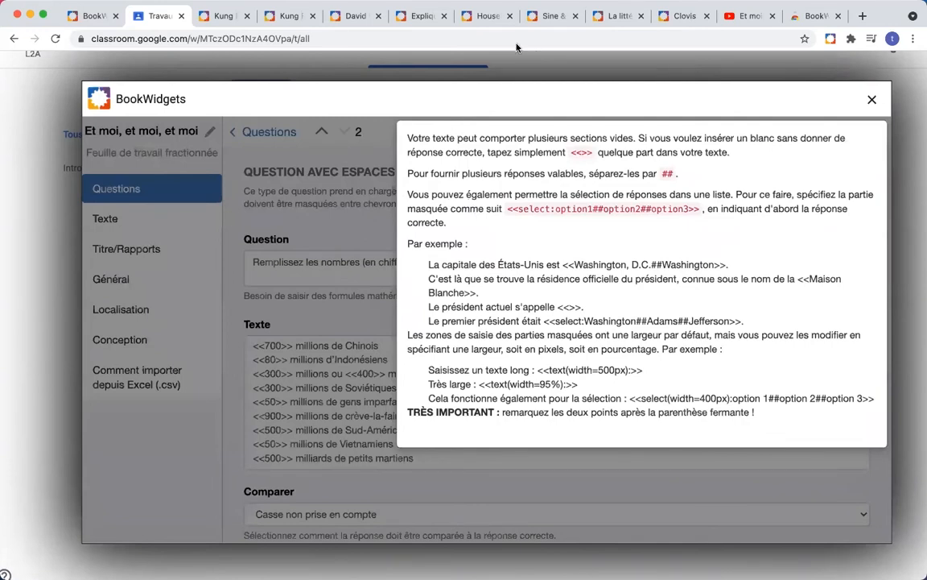
left_click(370, 202)
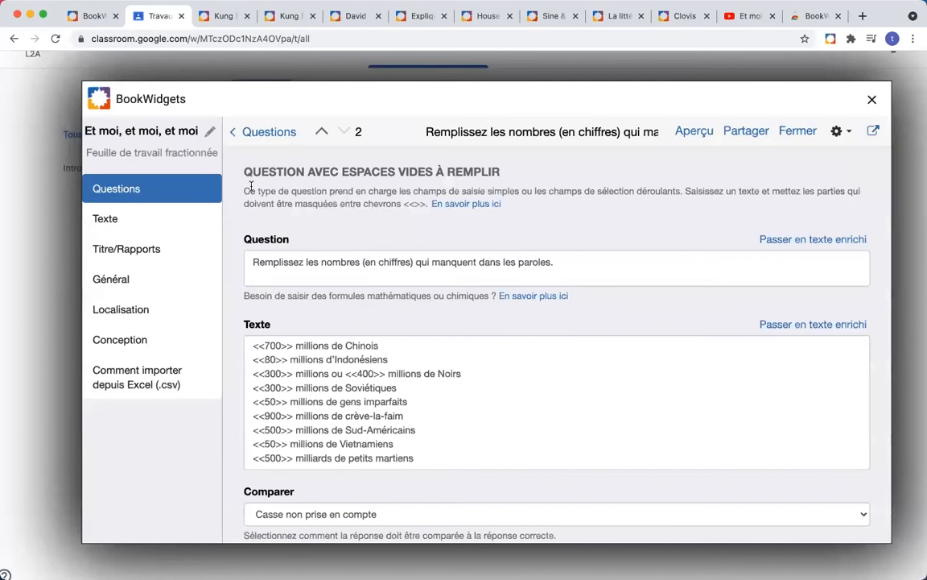
left_click_drag(246, 188, 425, 204)
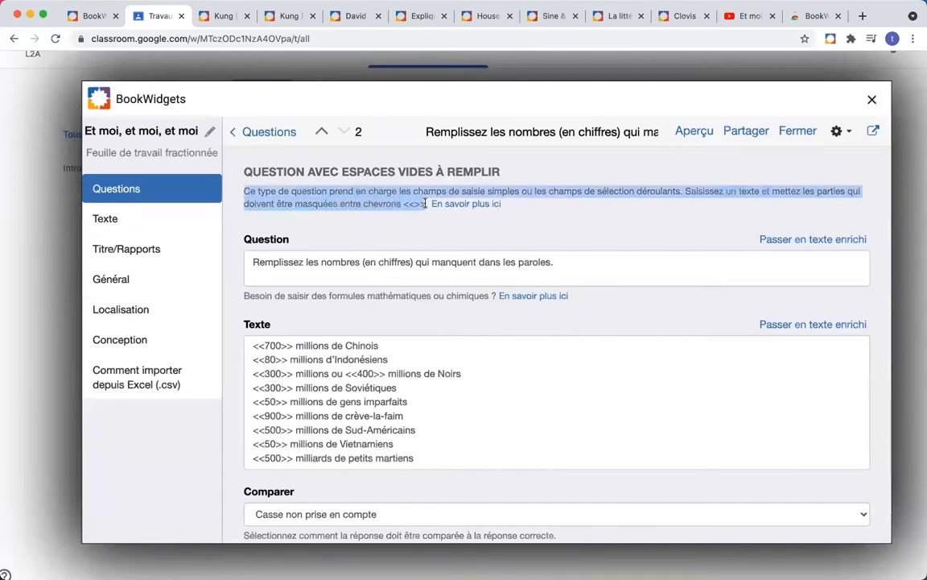
left_click(405, 203)
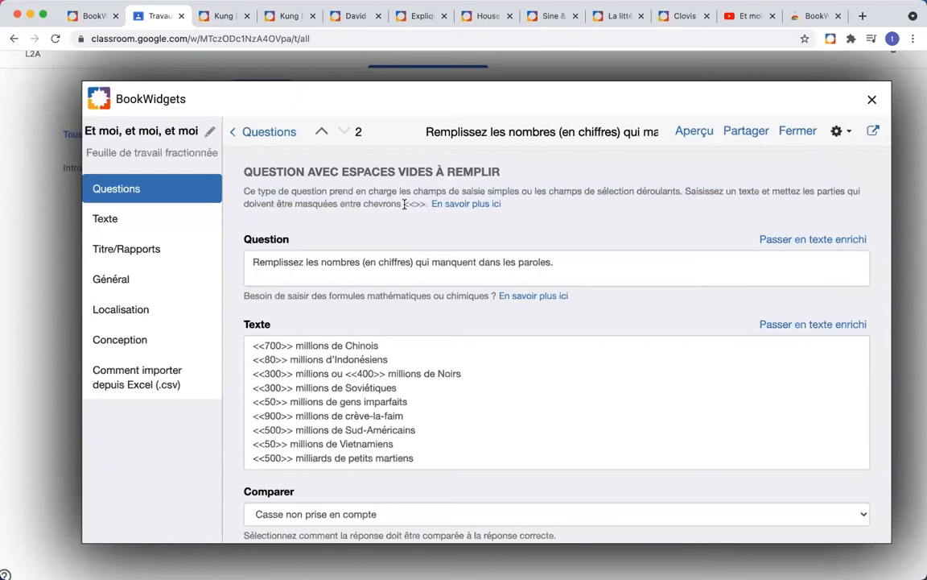
left_click_drag(403, 204, 420, 204)
left_click(466, 204)
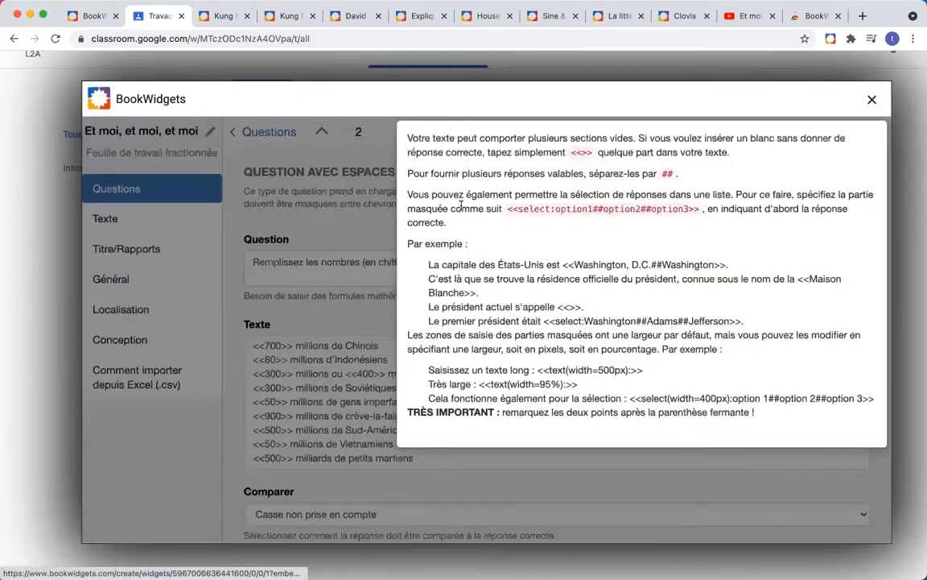
scroll(546, 274, "down", 1)
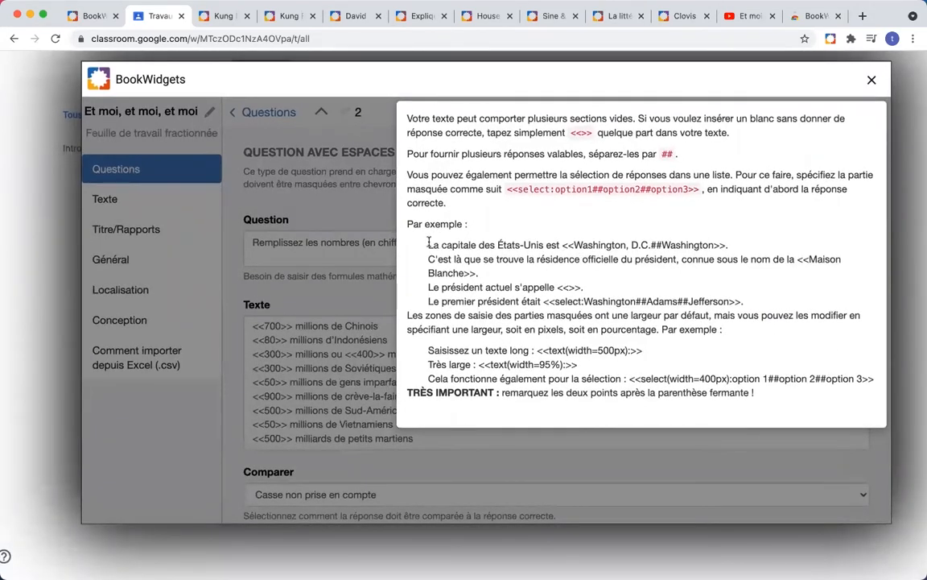
left_click_drag(429, 243, 727, 245)
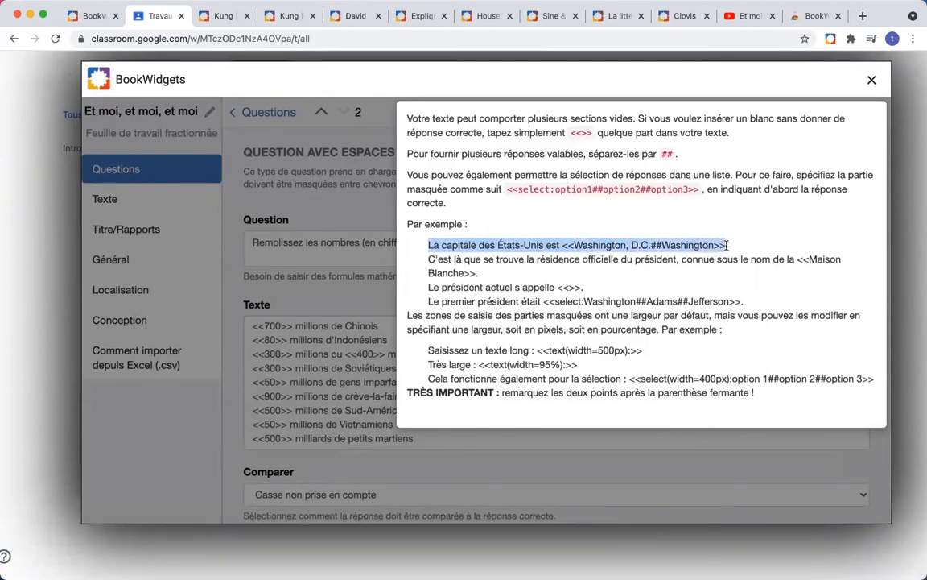
left_click(659, 243)
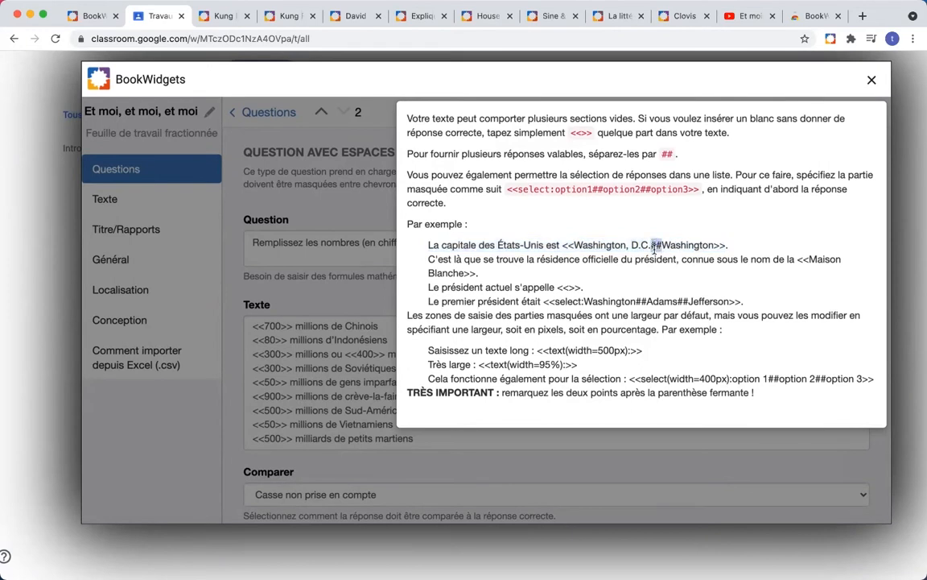
left_click(370, 334)
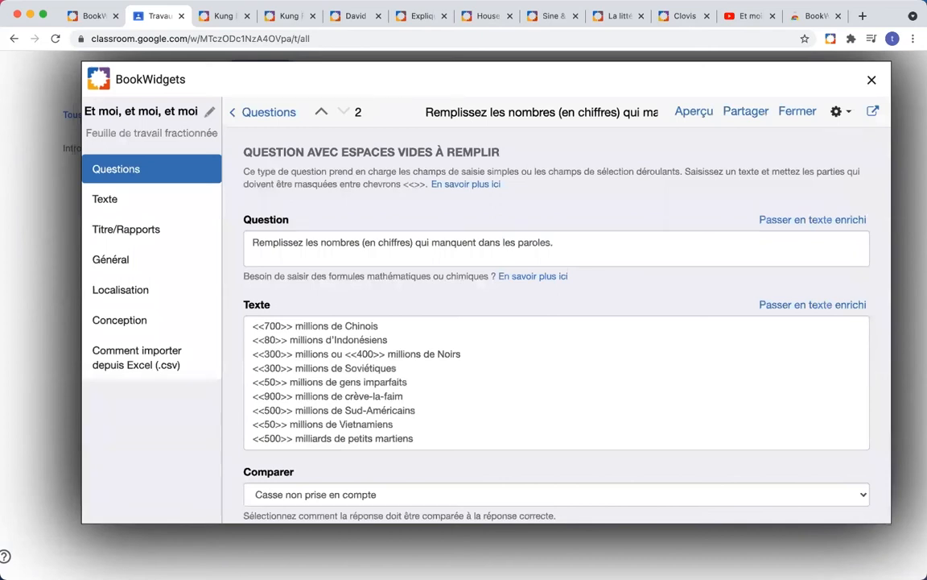
Step: Add ##quatre-vingts after 80 so that blank accepts both answers, leaving Comparer unchanged
left_click(280, 348)
type("##quatre-vingts")
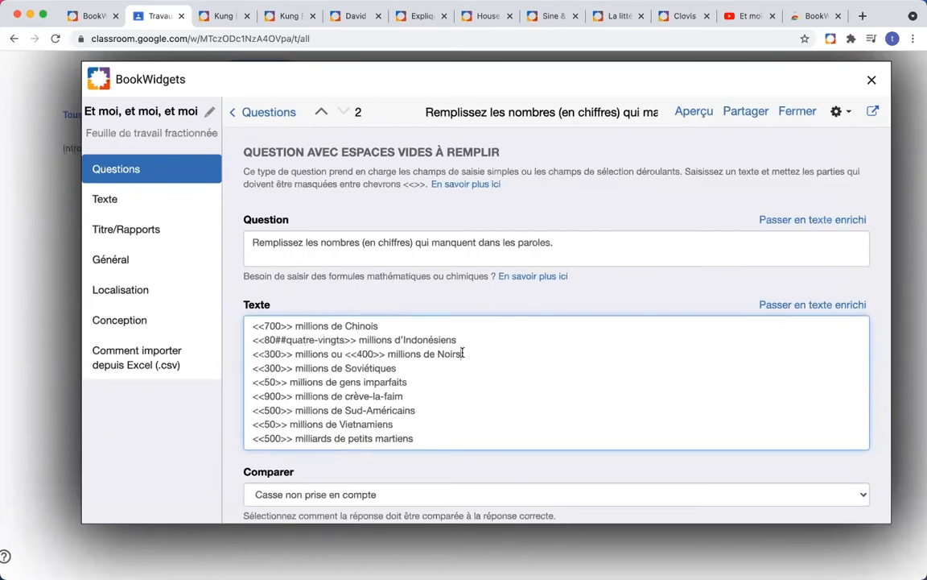
scroll(370, 353, "down", 1)
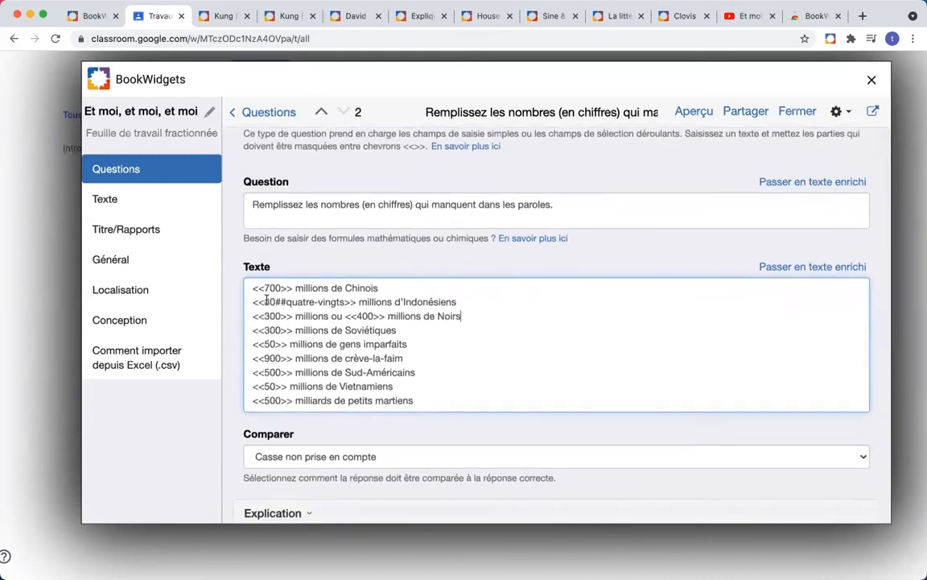
left_click_drag(264, 301, 346, 298)
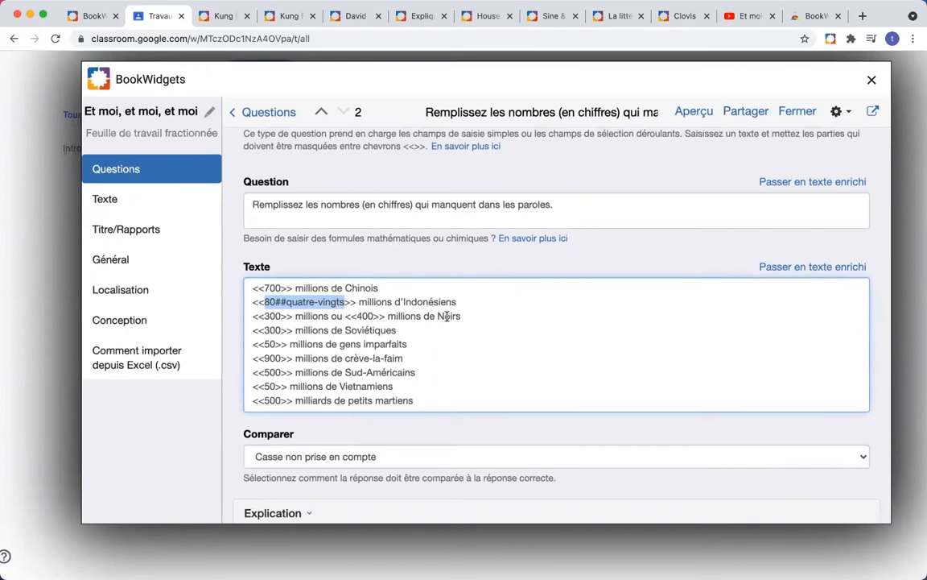
scroll(505, 321, "down", 2)
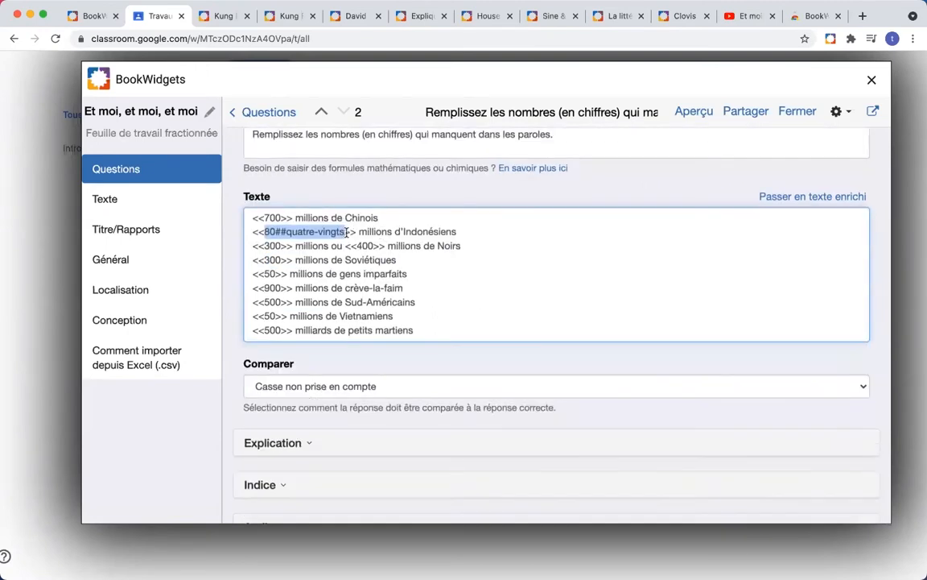
left_click(346, 232)
scroll(461, 261, "down", 2)
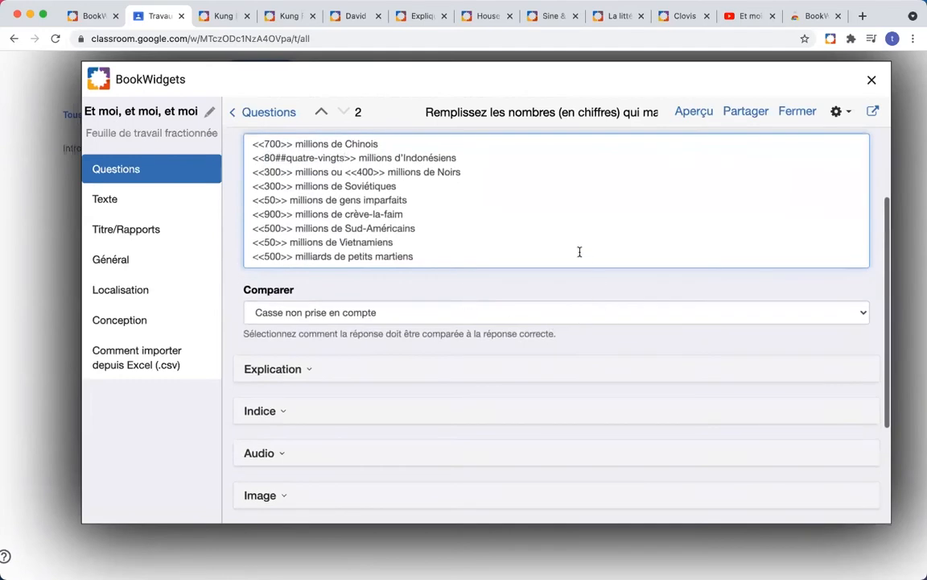
scroll(478, 201, "down", 1)
scroll(478, 200, "up", 1)
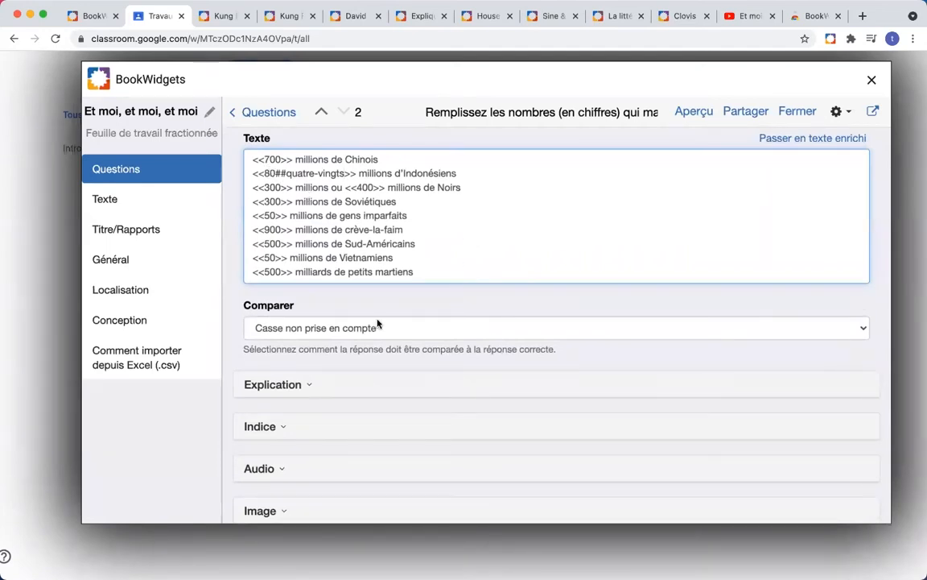
left_click(408, 335)
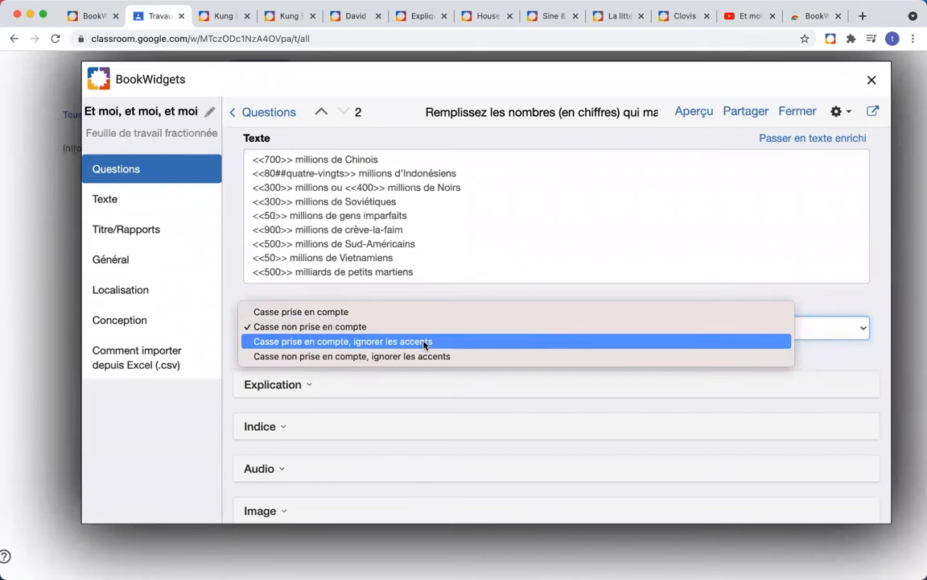
left_click(342, 294)
scroll(405, 304, "down", 5)
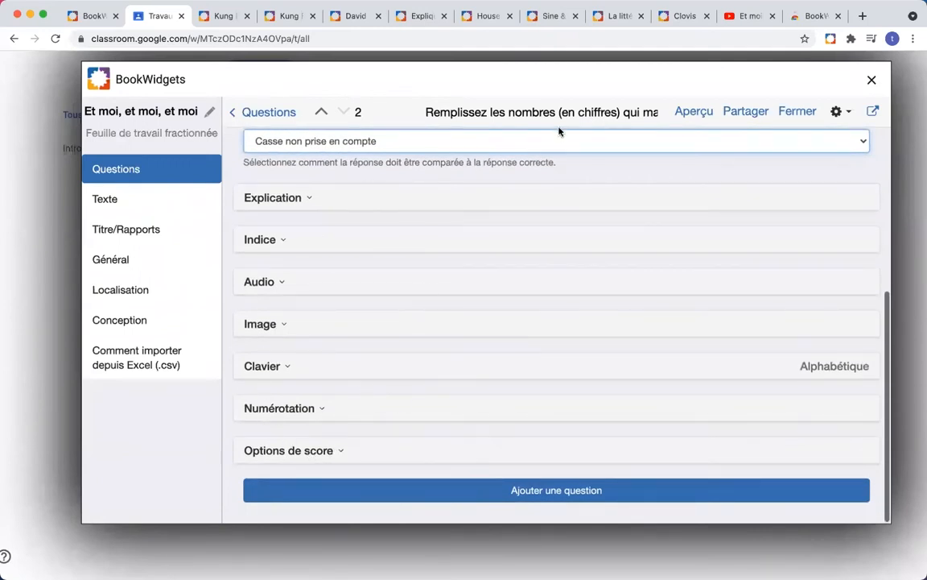
Step: Add an 'Image à annoter' question with the pasted prompt to locate China, Indonesia and Vietnam
left_click(481, 499)
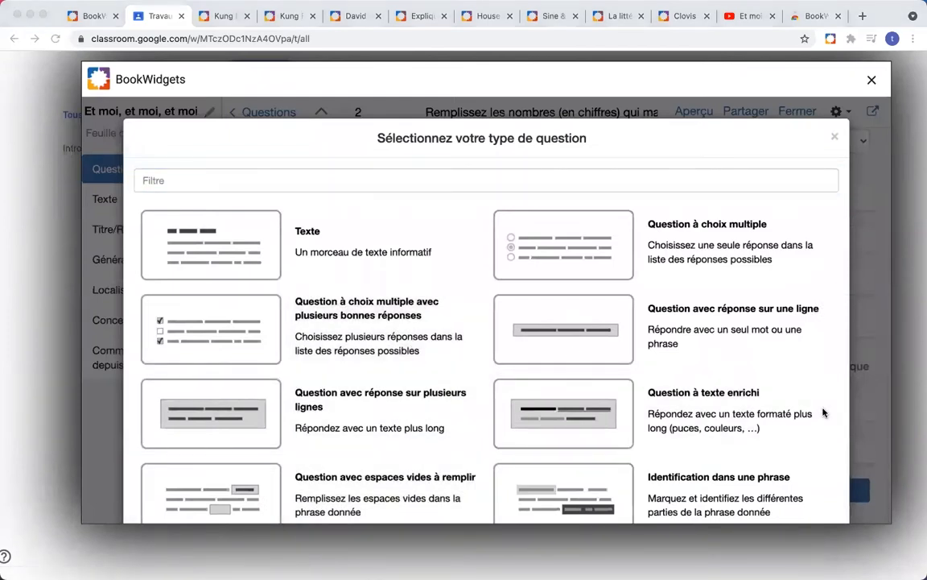
scroll(480, 342, "down", 8)
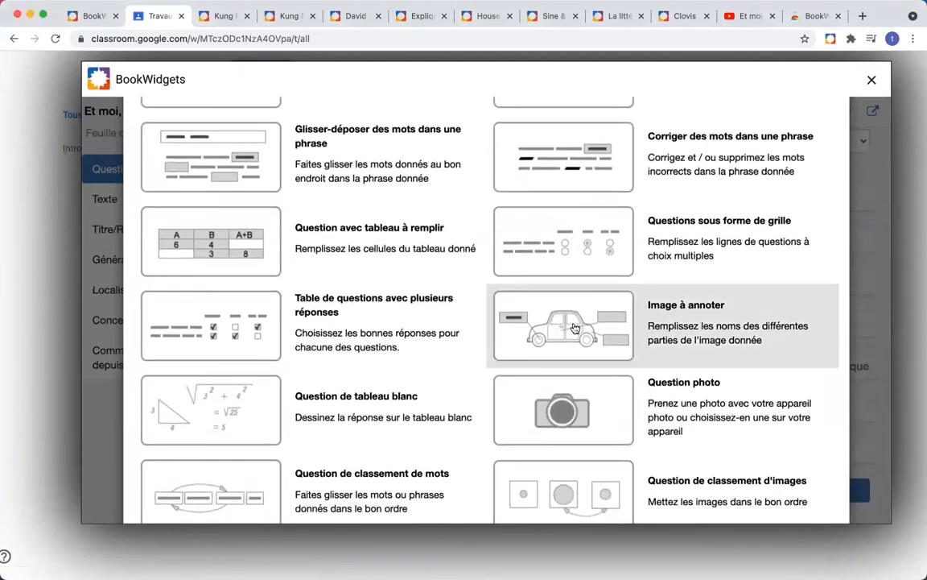
left_click(567, 326)
left_click(489, 251)
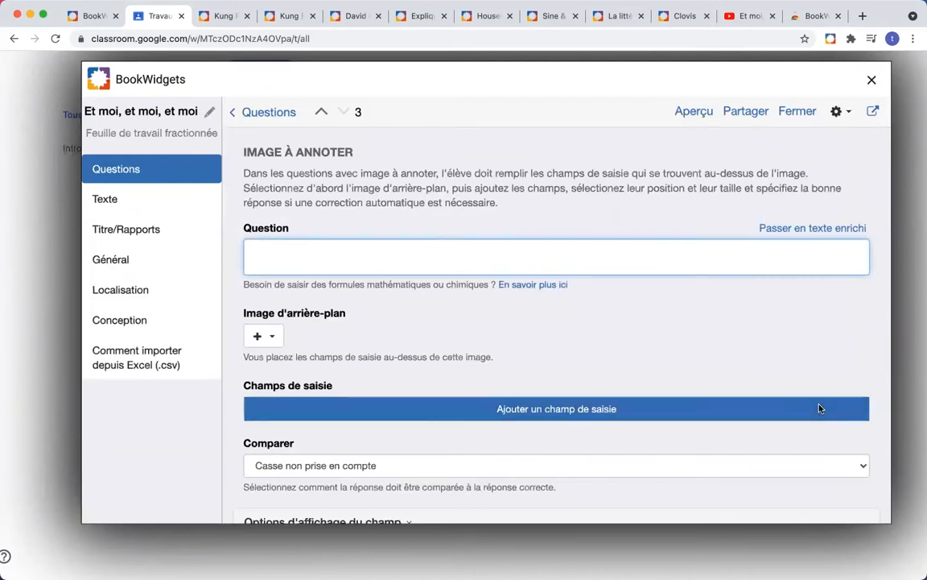
key("super+Tab")
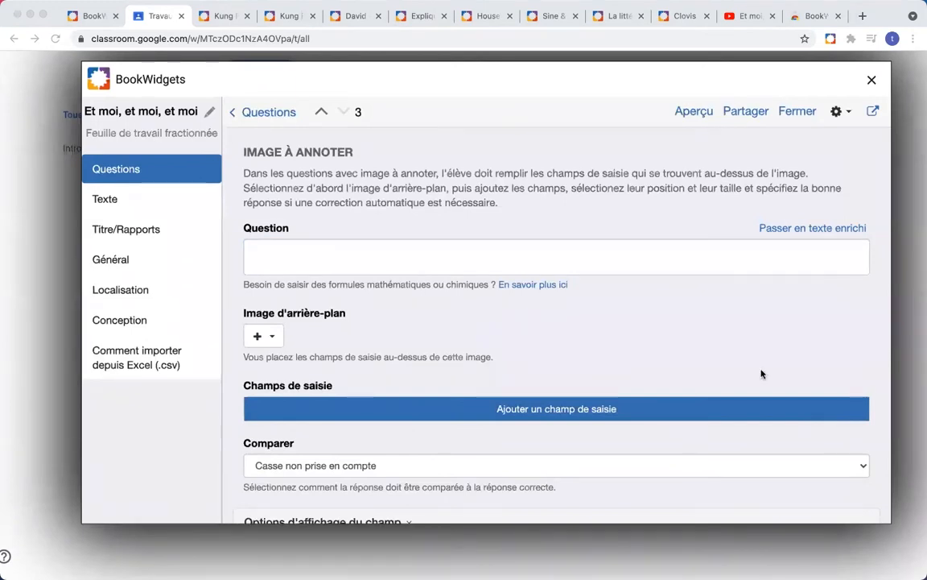
left_click(524, 250)
type("Indiquez sur la carte les pays suivants: la Chine, l’Indonésie et le Vietnam")
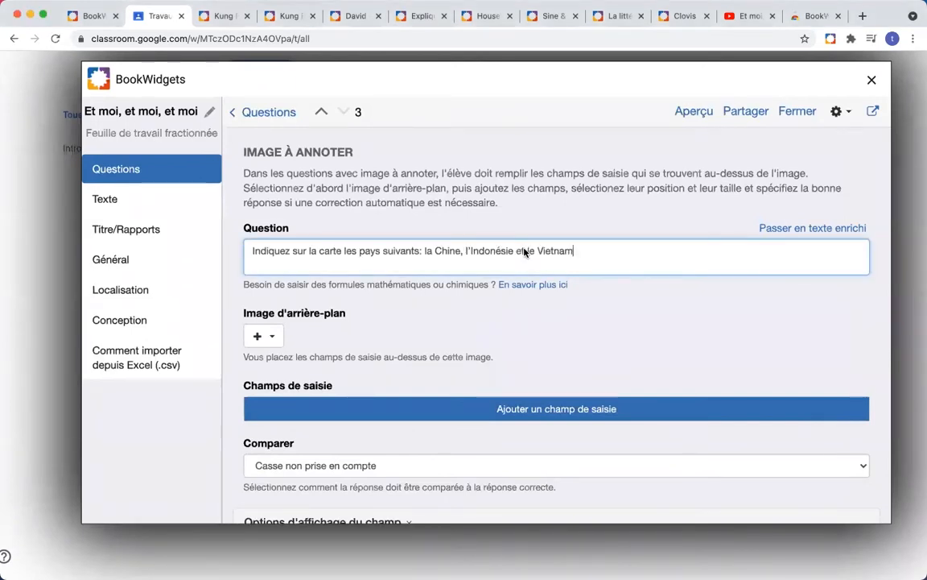
left_click(619, 313)
scroll(570, 316, "down", 1)
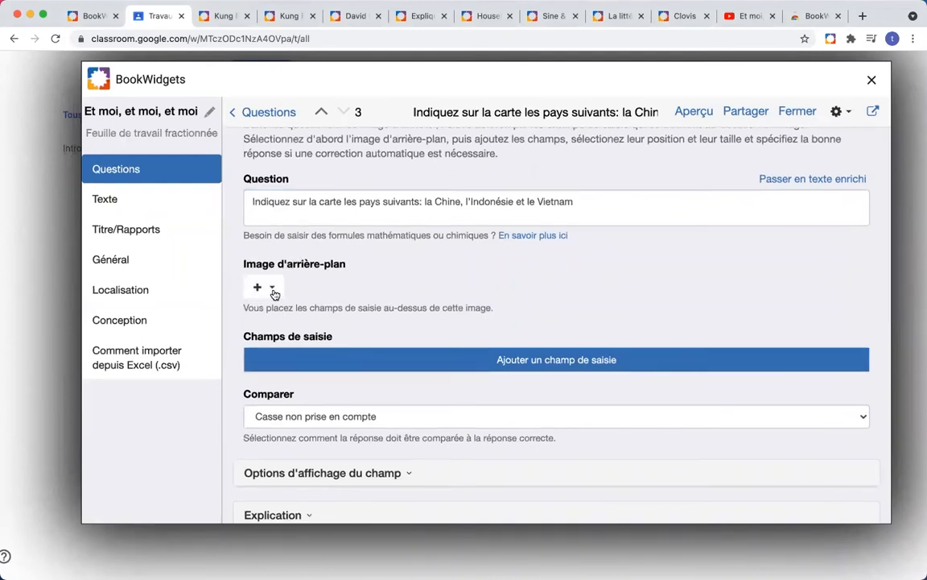
left_click(273, 291)
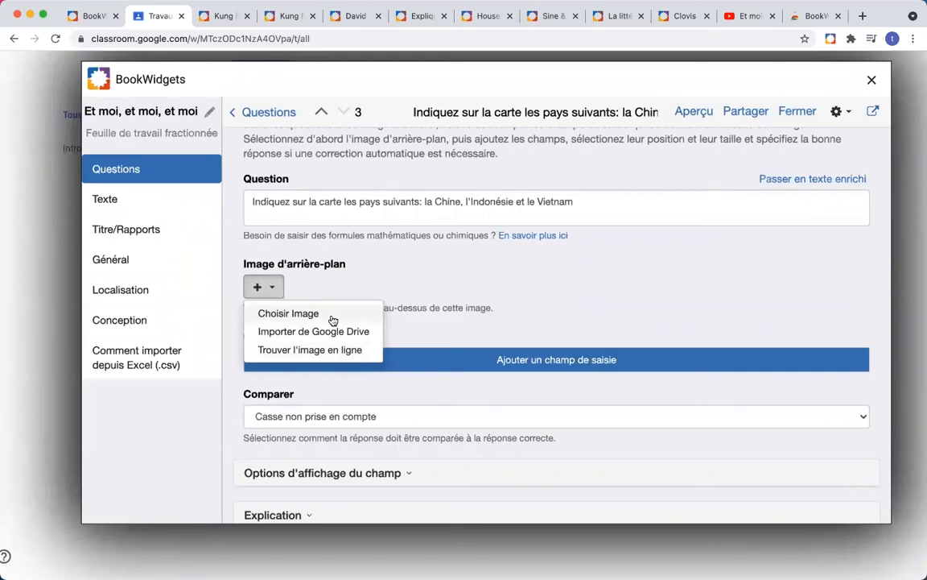
Step: Load carte Asie.gif from Downloads as the question's background map
left_click(334, 319)
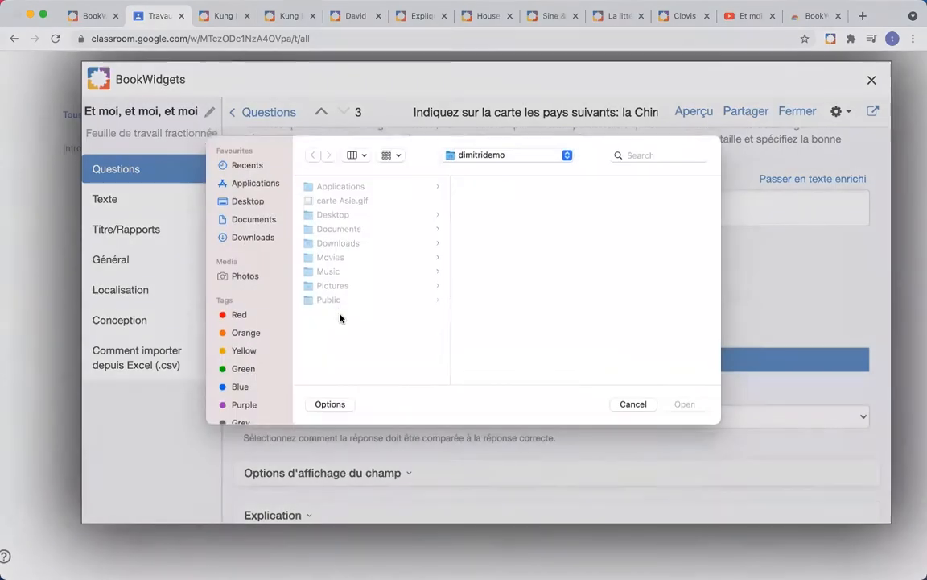
left_click(252, 247)
double_click(336, 199)
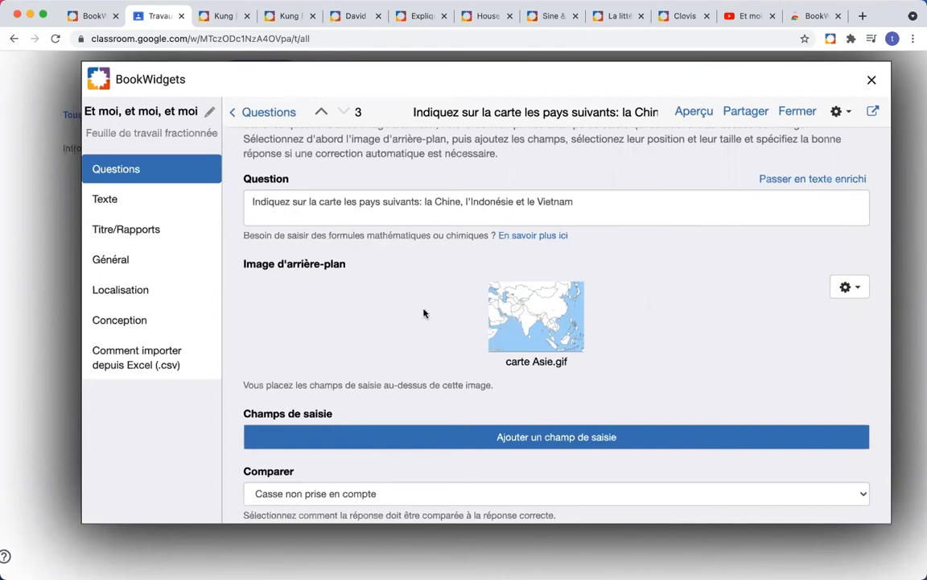
scroll(424, 313, "down", 2)
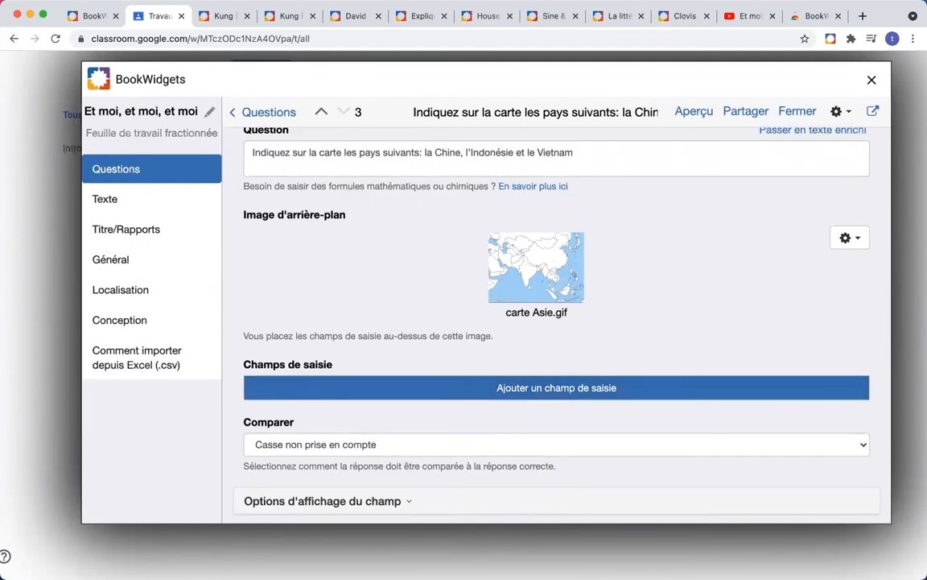
scroll(649, 308, "down", 2)
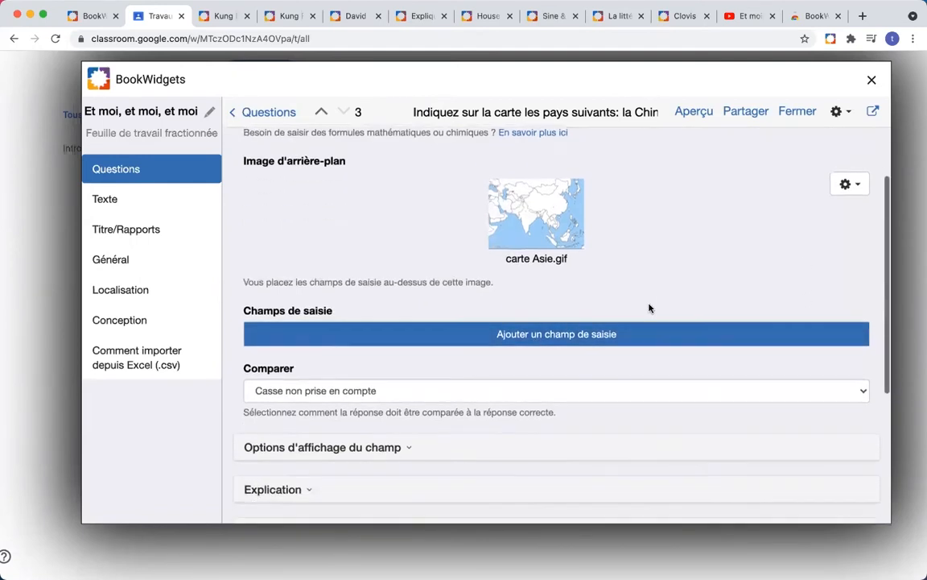
Step: Pin an answer field on China with China's name as the correct answer
left_click(539, 335)
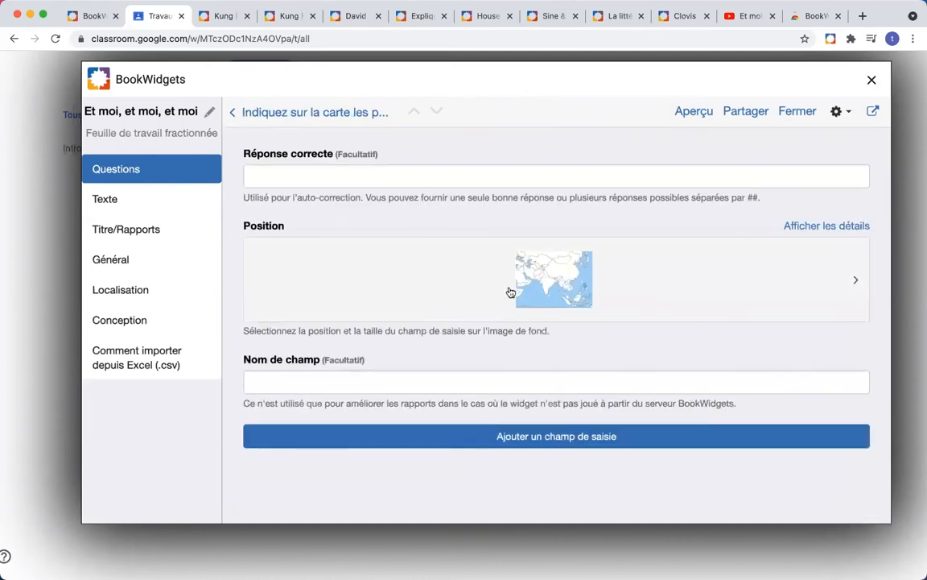
left_click(553, 280)
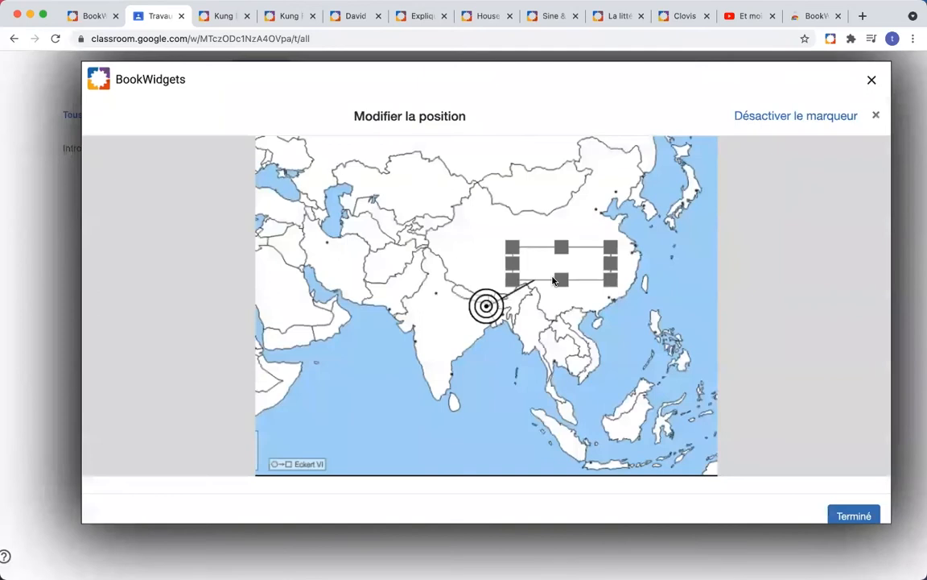
left_click_drag(499, 276, 493, 258)
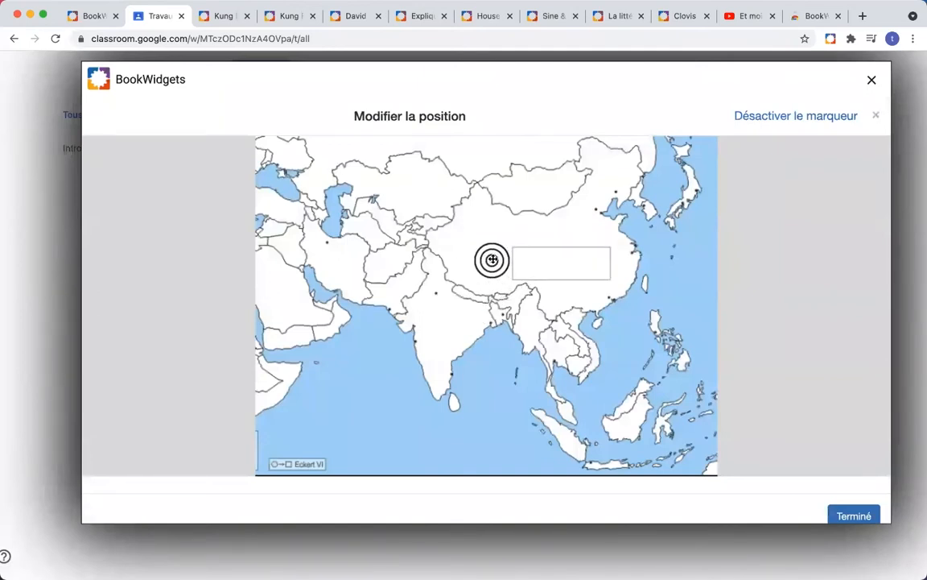
left_click_drag(553, 264, 582, 254)
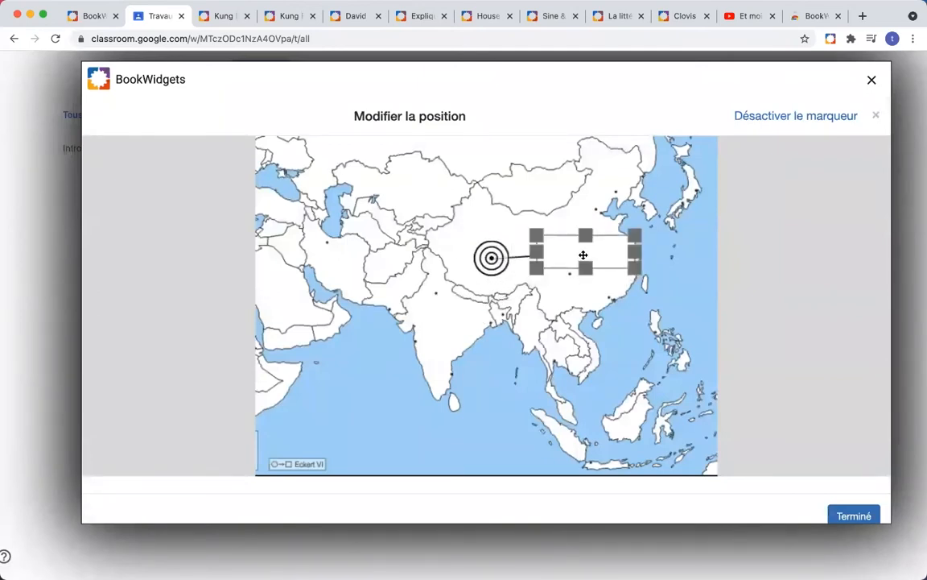
left_click(852, 516)
left_click(332, 178)
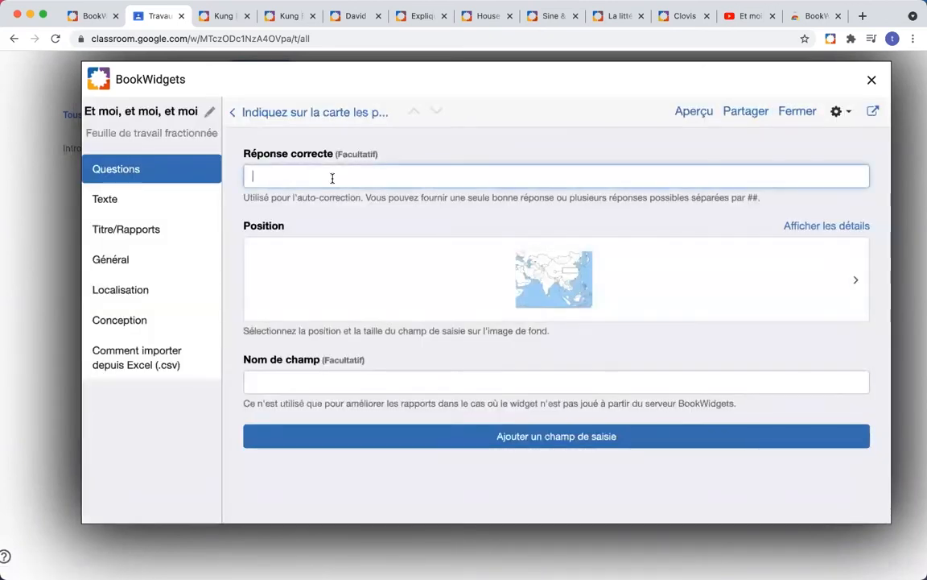
type("La Chine")
left_click(492, 436)
Step: Pin a second answer field on Vietnam, its box in the sea, expecting Le Vietnam
left_click(571, 309)
mouse_move(496, 311)
left_mouse_down()
mouse_move(527, 334)
mouse_move(580, 327)
mouse_move(596, 356)
left_mouse_up()
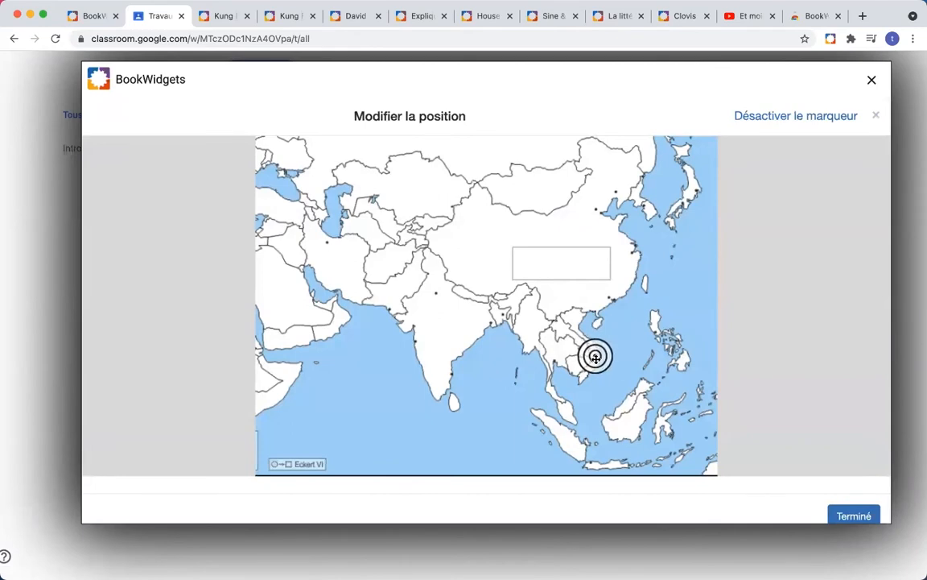
left_click_drag(570, 269, 667, 323)
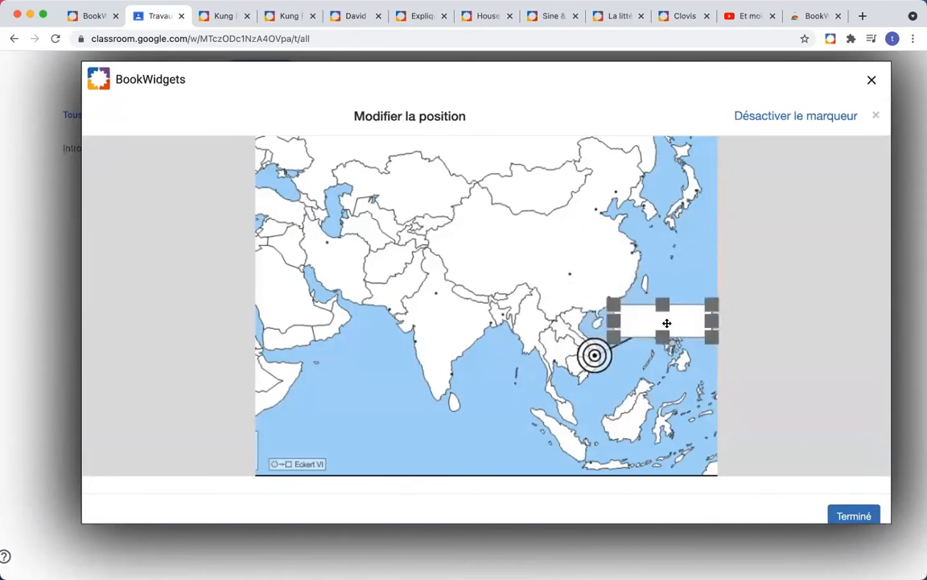
left_click(853, 514)
left_click(404, 176)
type("Le Vietnam")
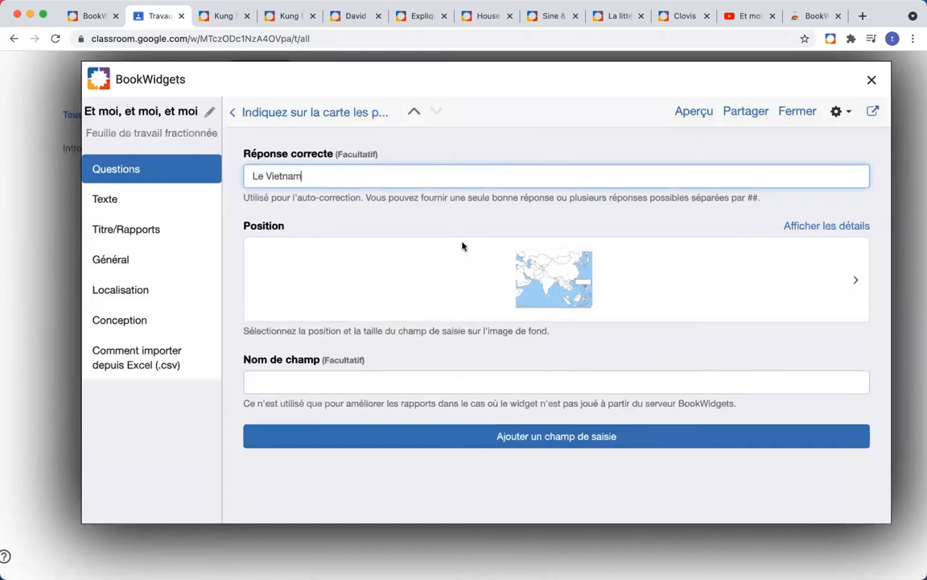
left_click(586, 439)
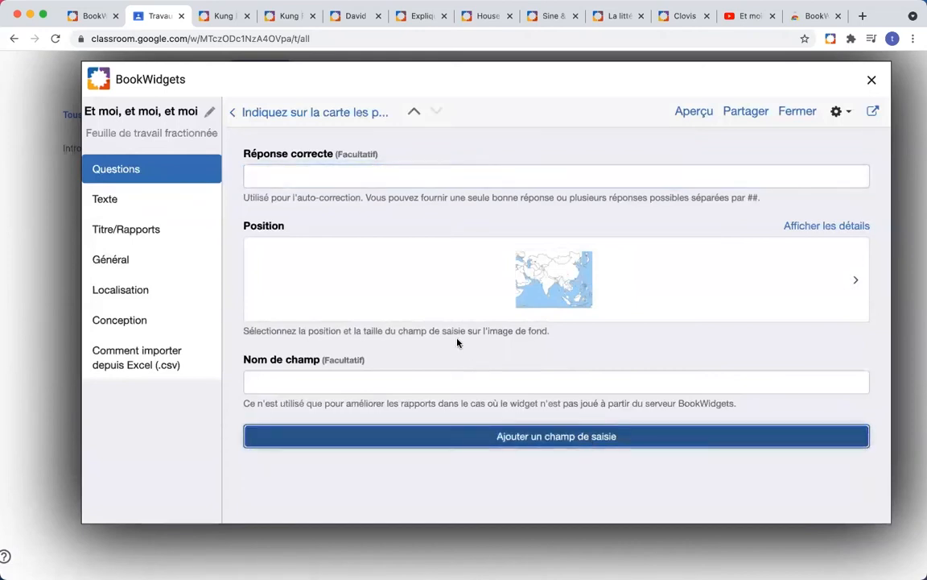
Step: Pin a third answer field on Java in Indonesia and start typing its answer
left_click(551, 301)
mouse_move(487, 304)
left_mouse_down()
mouse_move(573, 452)
mouse_move(590, 453)
left_mouse_up()
left_click_drag(552, 261, 480, 432)
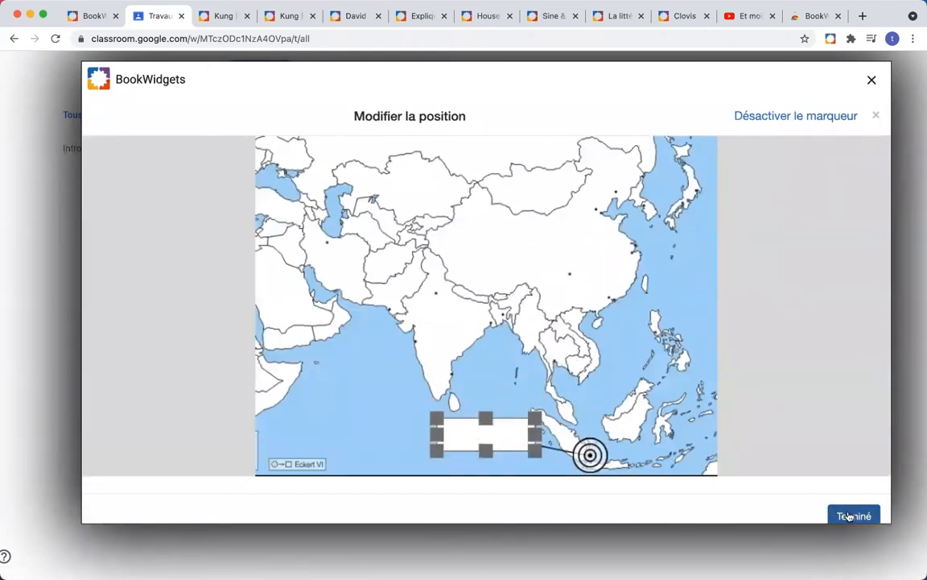
left_click(845, 516)
left_click(374, 176)
type("L")
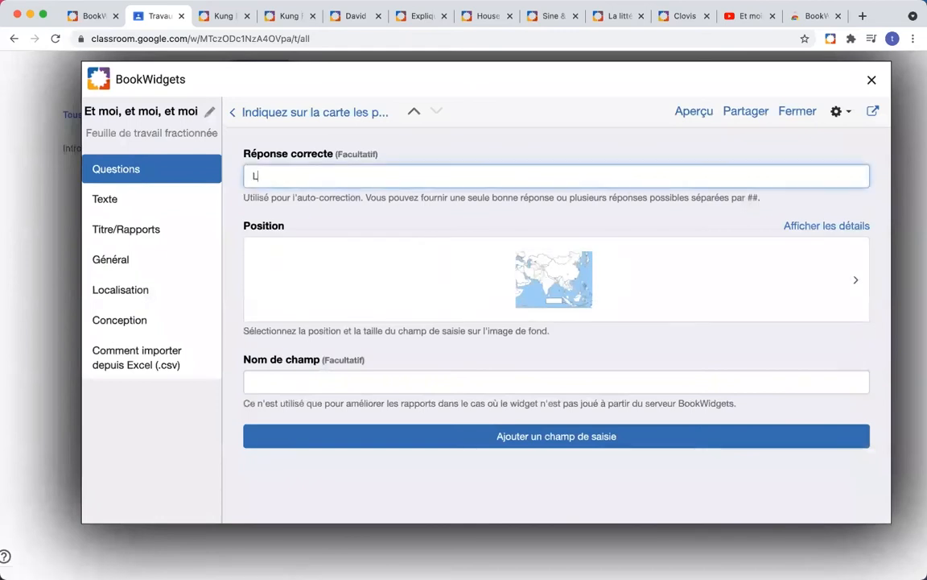
type("'Indonésie")
Step: Preview the worksheet as a student down to the map question, widening its question panel
left_click(692, 113)
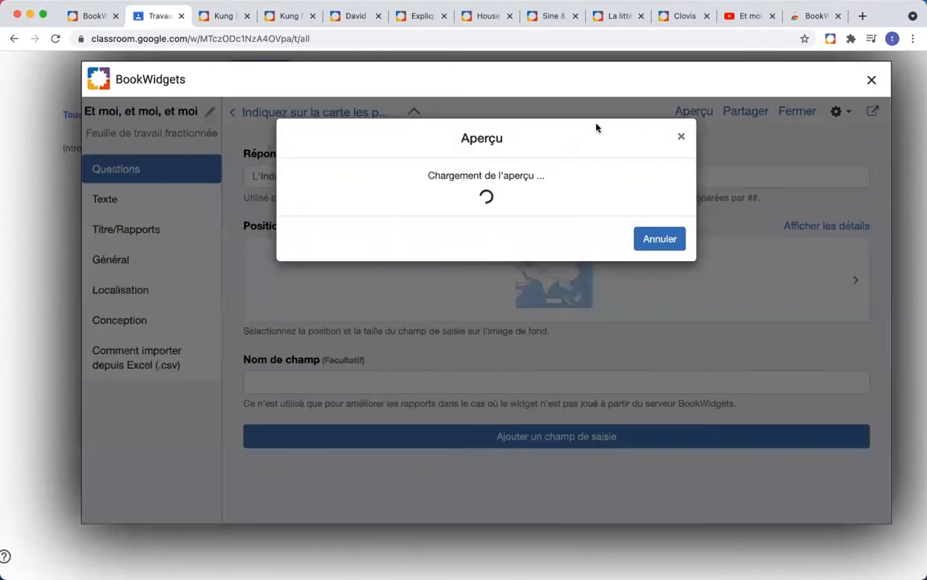
scroll(652, 278, "down", 10)
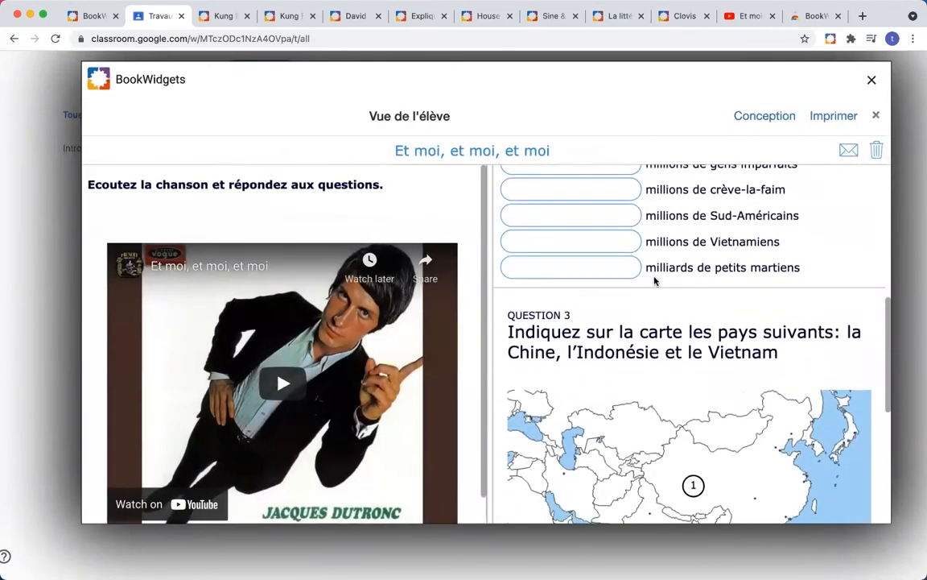
scroll(655, 280, "down", 8)
scroll(655, 280, "up", 5)
scroll(655, 280, "down", 4)
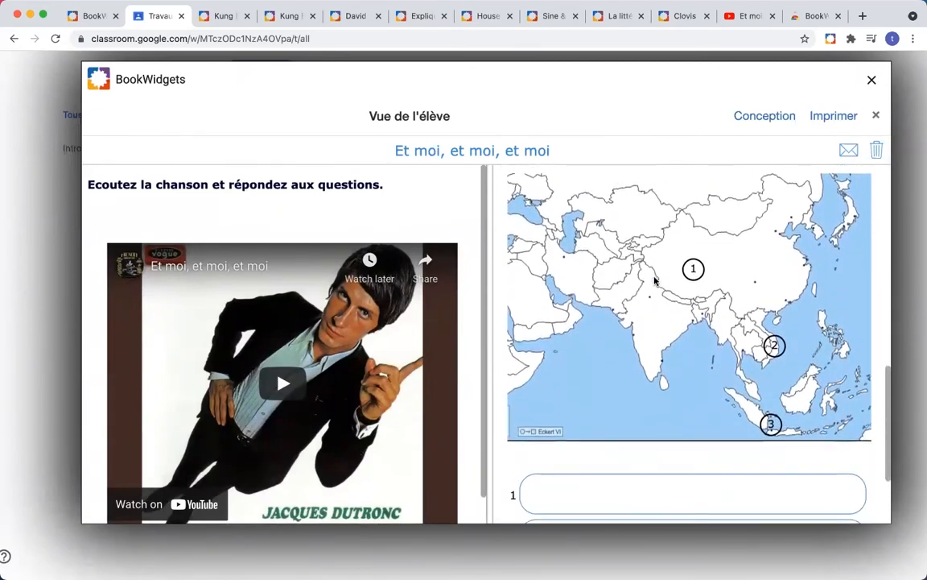
scroll(654, 280, "down", 2)
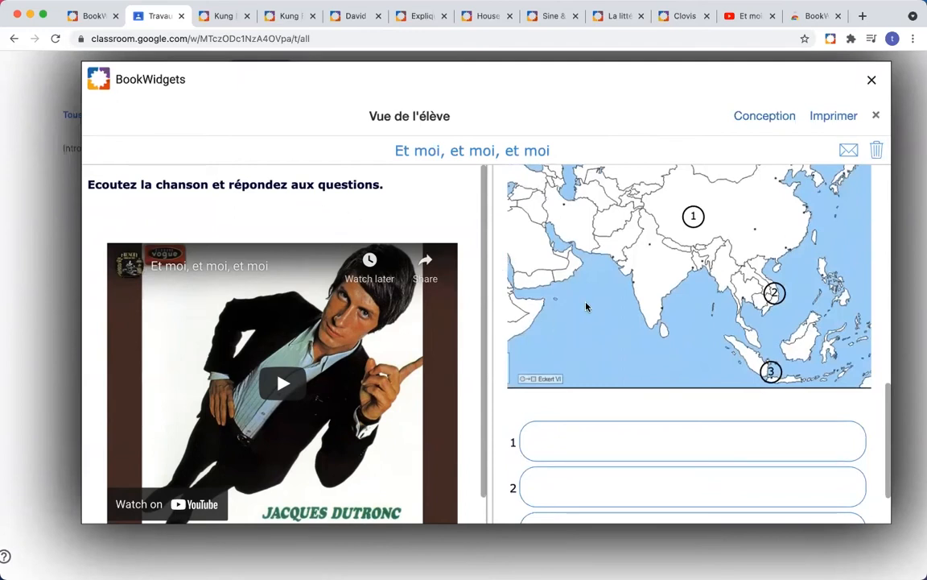
scroll(586, 306, "down", 2)
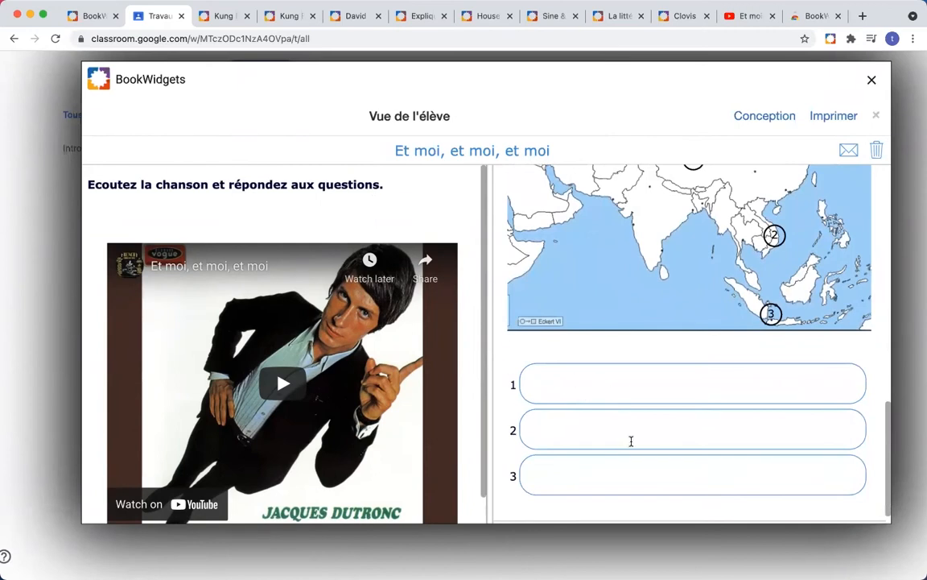
mouse_move(485, 375)
left_mouse_down()
mouse_move(151, 327)
mouse_move(453, 351)
mouse_move(493, 366)
left_mouse_up()
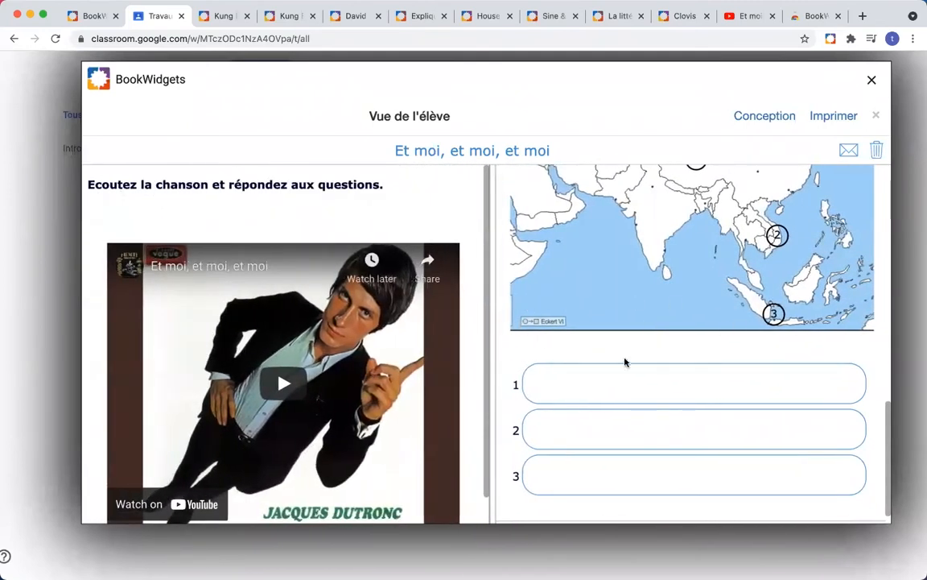
scroll(625, 362, "up", 3)
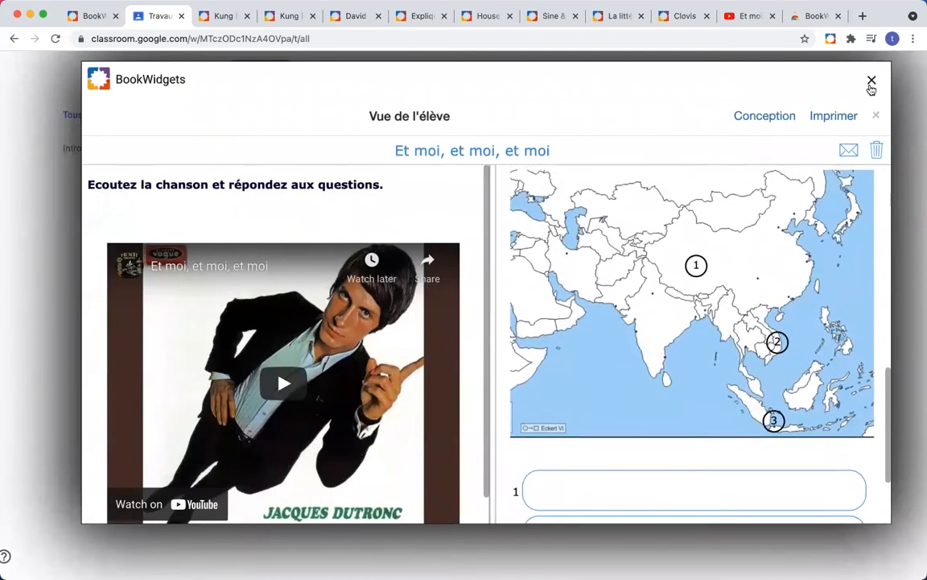
Step: Close the widget, then preview Et moi, et moi, et moi from BookWidgets in Classroom and close it
left_click(872, 81)
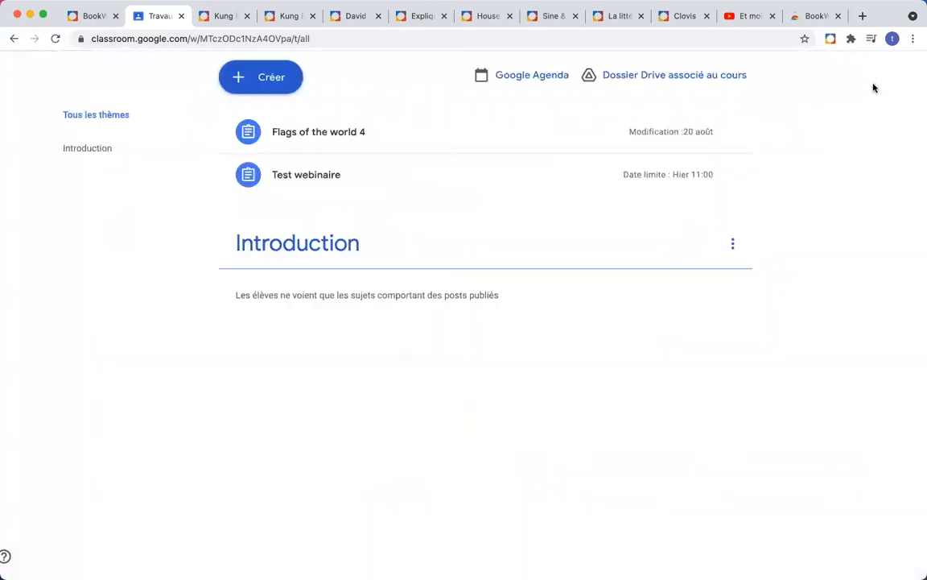
left_click(260, 87)
left_click(278, 336)
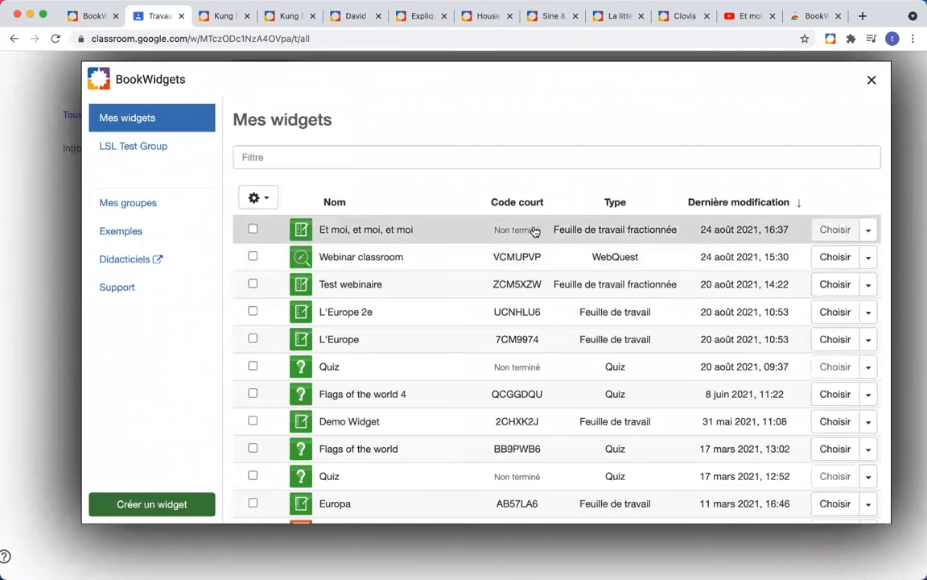
scroll(515, 233, "up", 5)
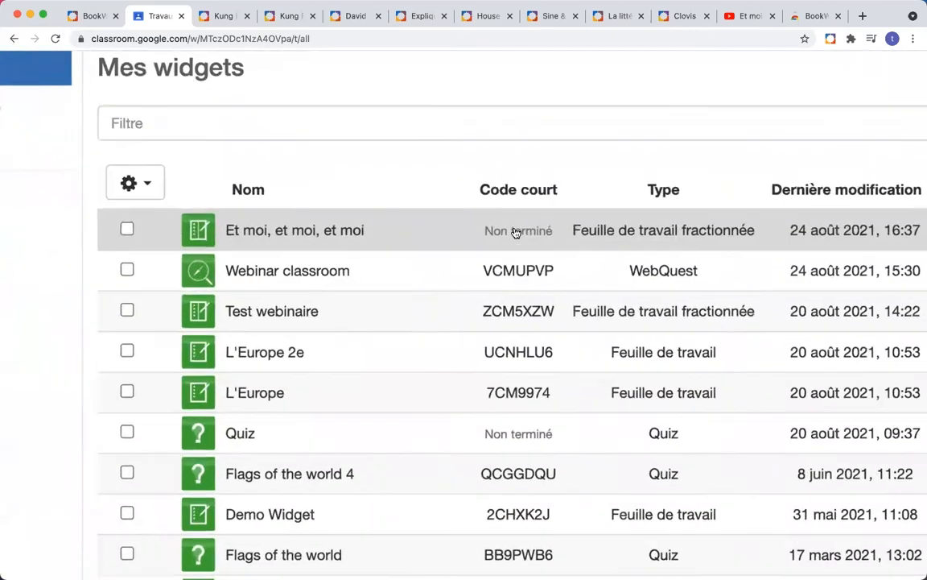
scroll(515, 233, "down", 3)
scroll(515, 233, "down", 5)
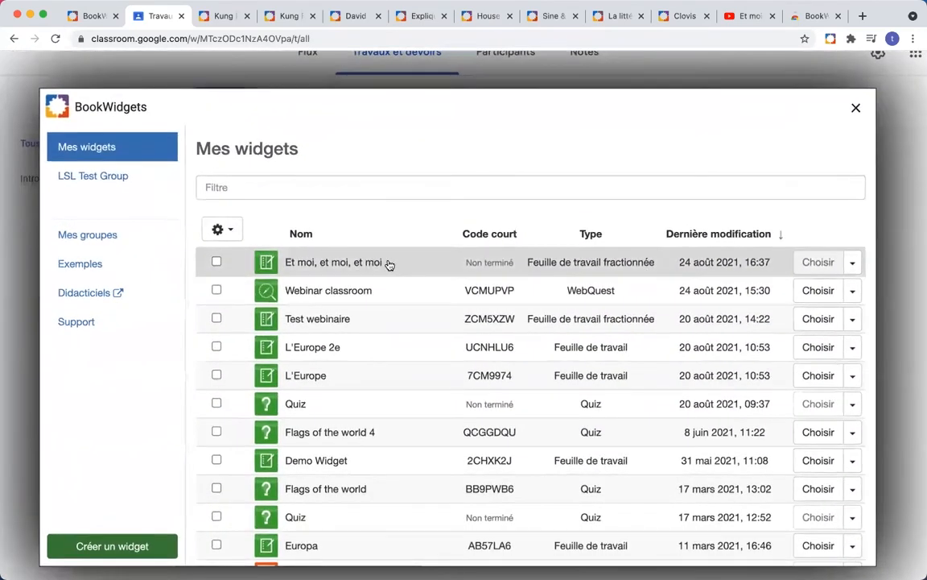
left_click(388, 263)
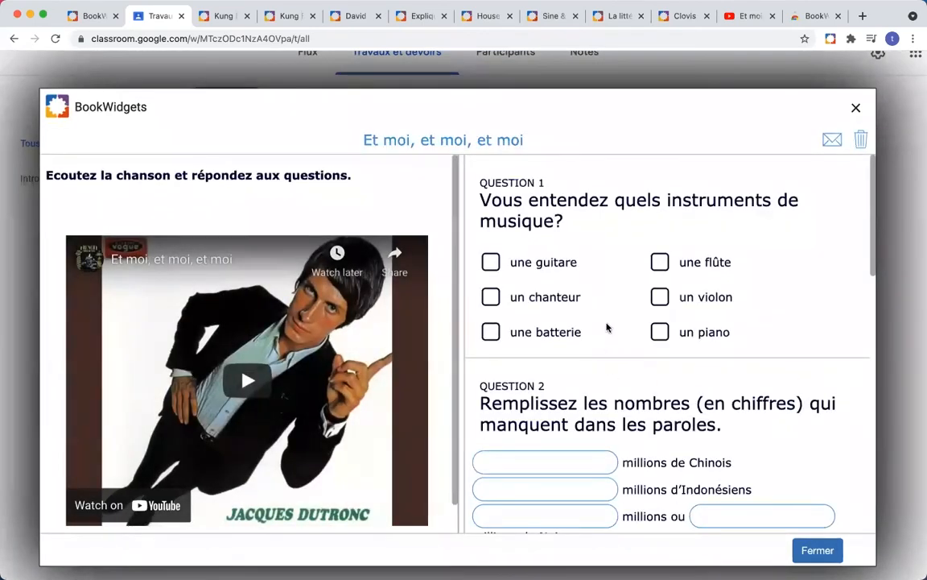
scroll(607, 327, "down", 10)
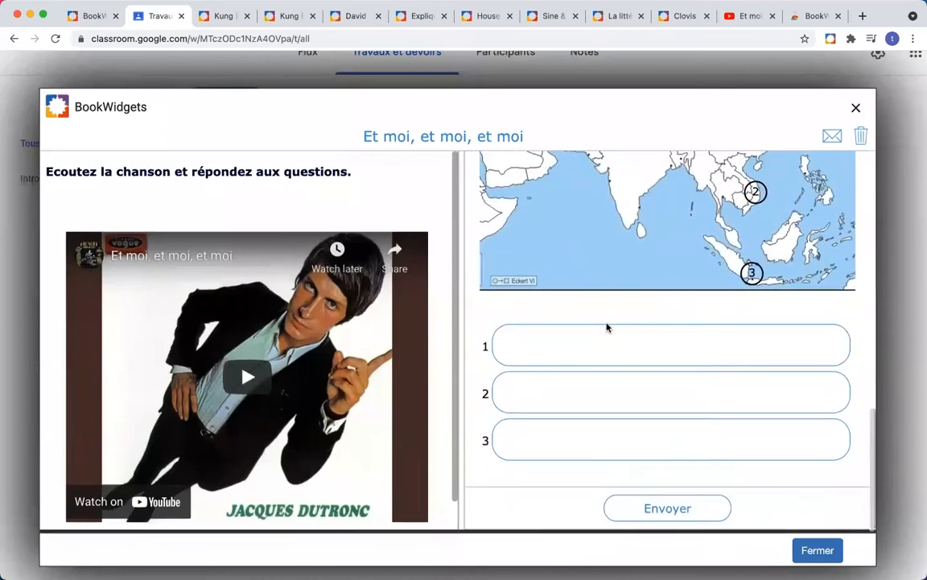
left_click(855, 108)
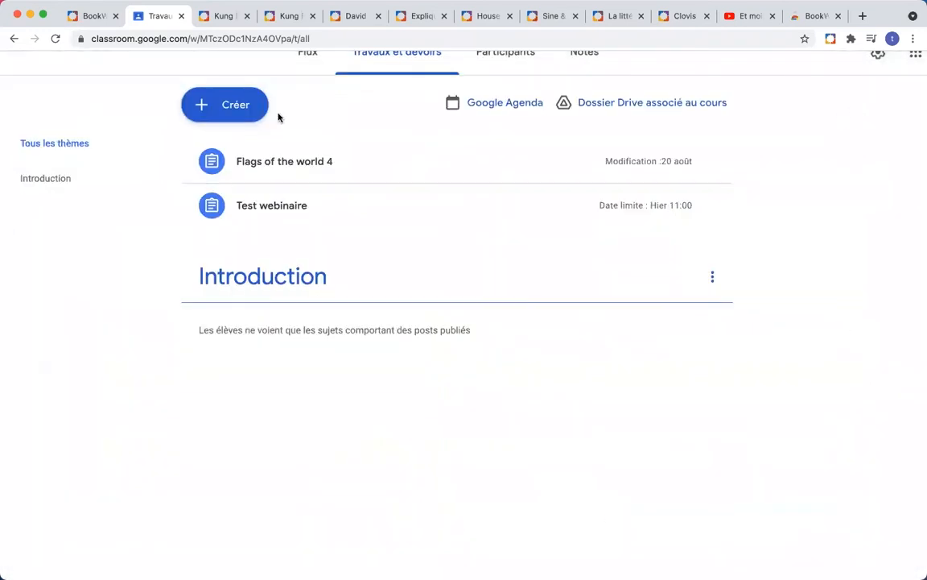
left_click(201, 105)
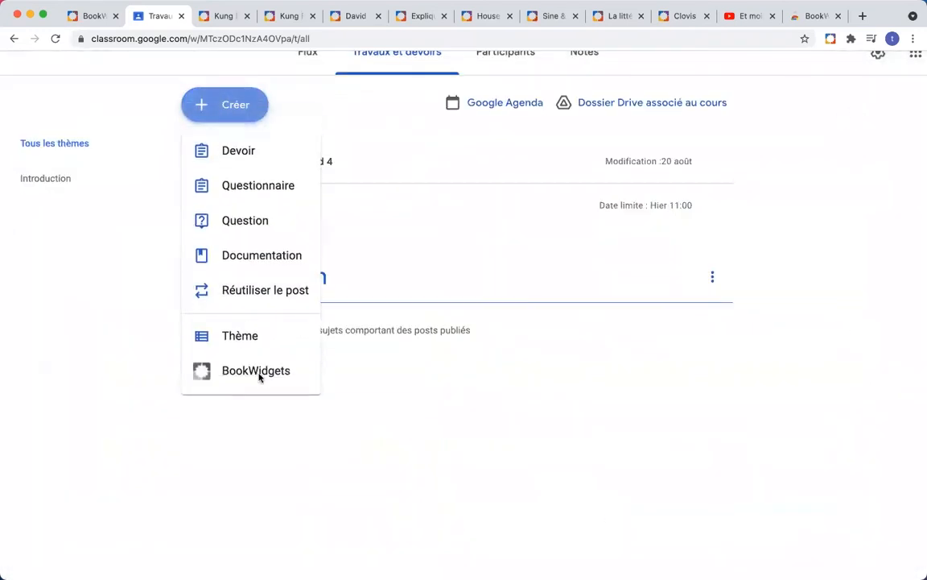
Step: Reopen Et moi, et moi, et moi with Modifier and start adding a new question
left_click(257, 373)
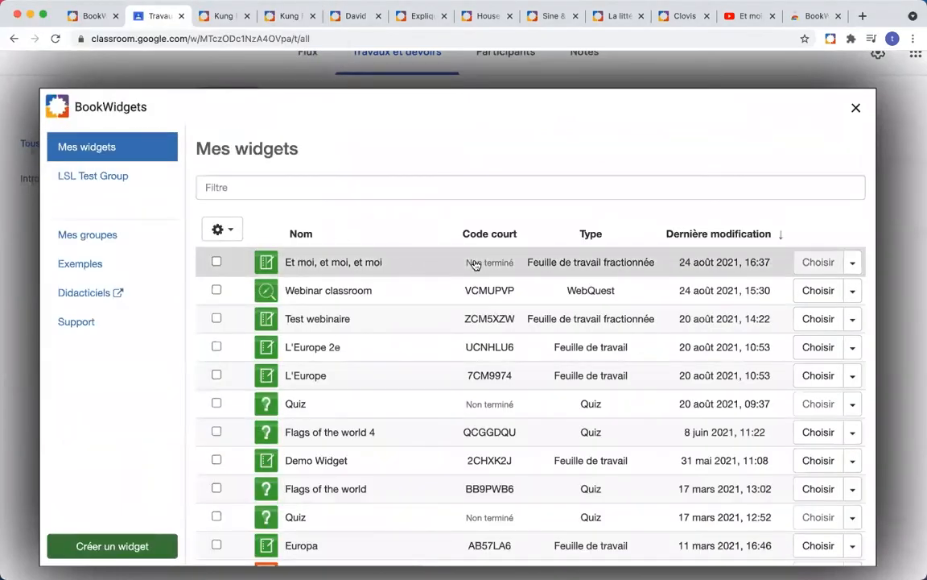
left_click(854, 269)
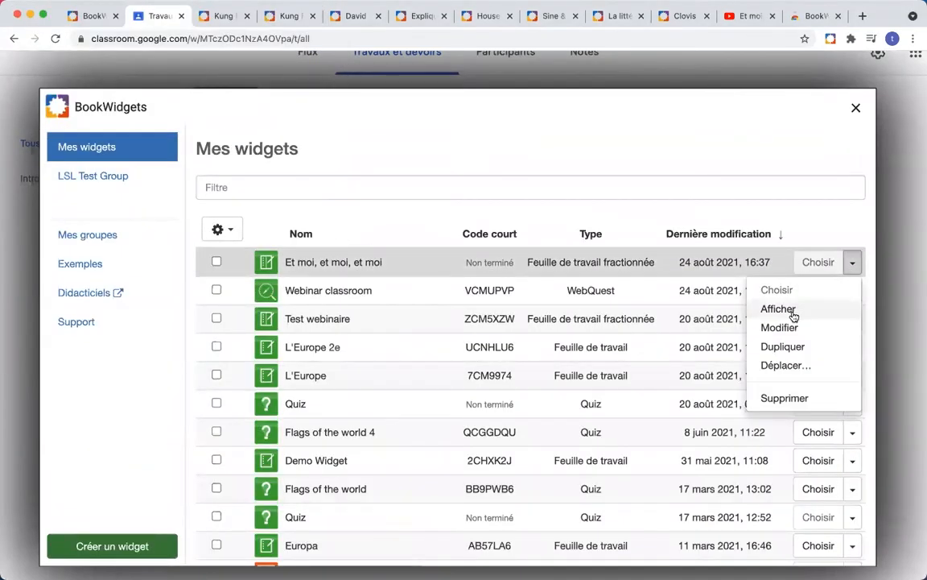
left_click(792, 329)
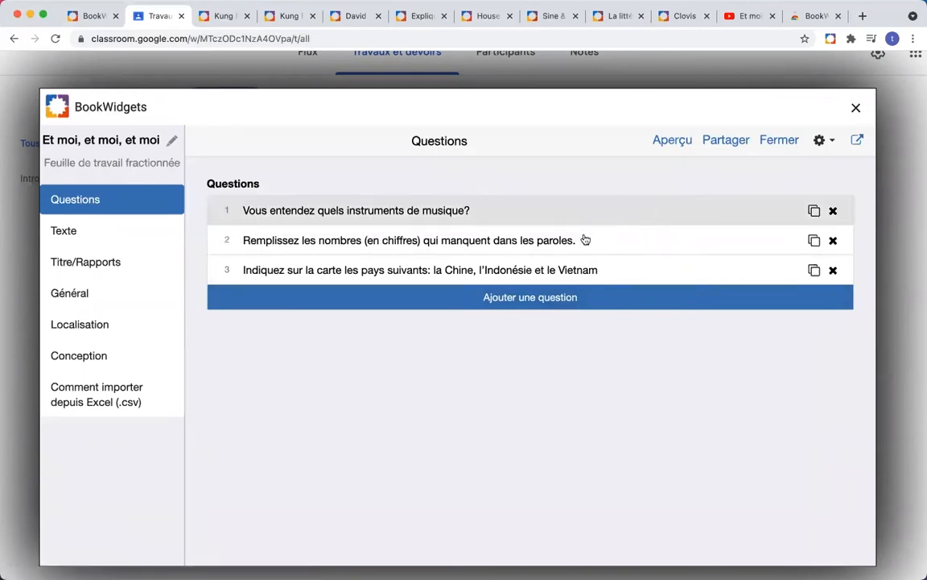
left_click(572, 303)
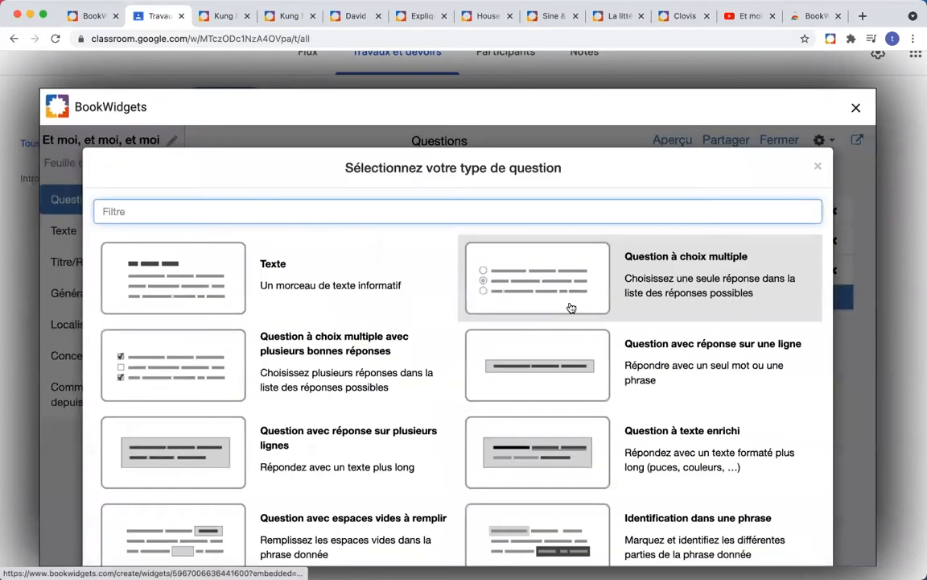
scroll(393, 388, "down", 10)
scroll(393, 390, "up", 6)
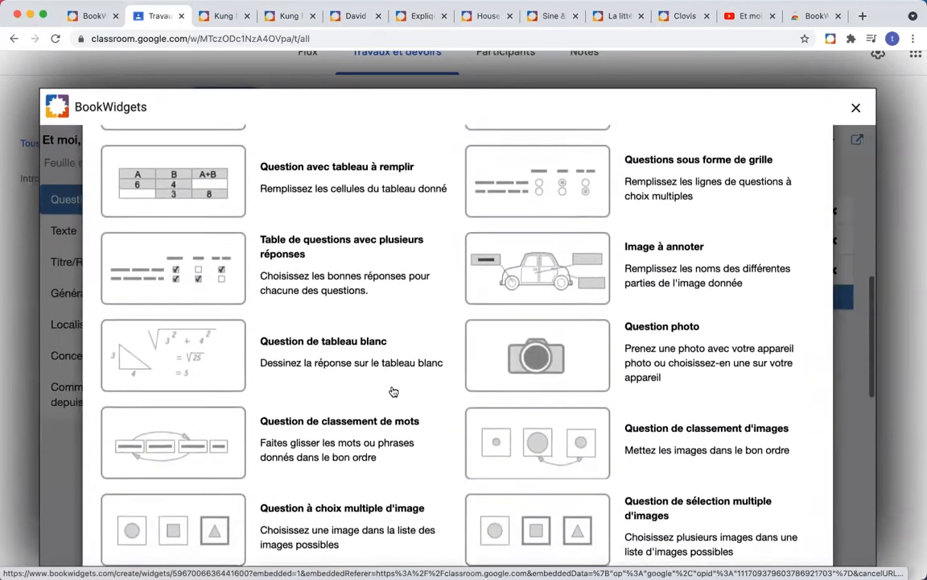
scroll(393, 390, "up", 2)
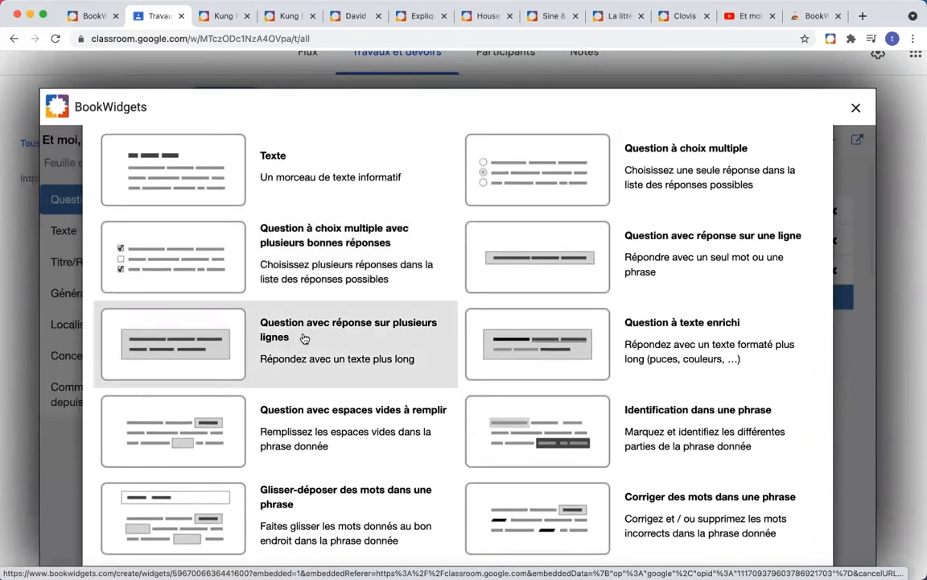
Step: Make question 4 a multi-line answer asking 'Aimez-vous la chanson? Pourquoi (pas)?…'
left_click(322, 341)
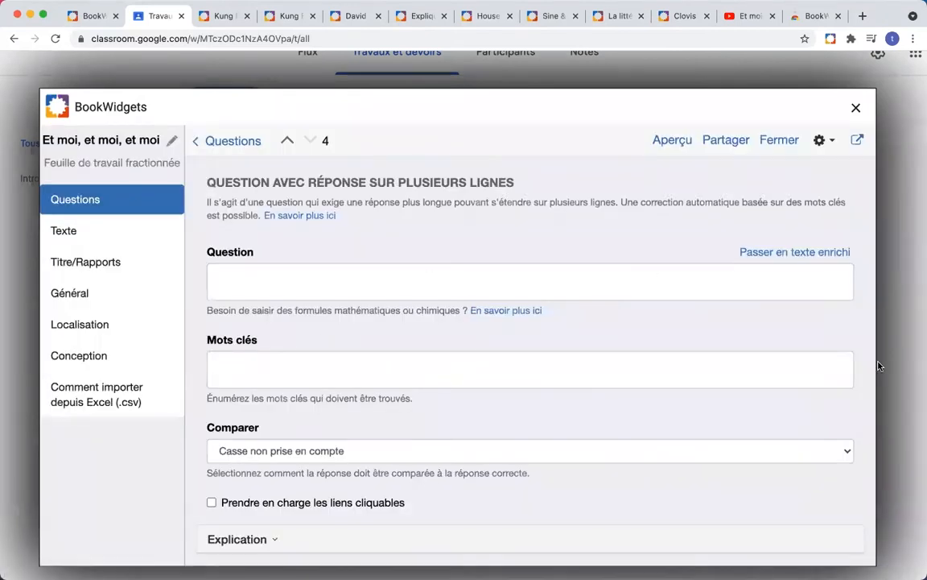
key("super+Tab")
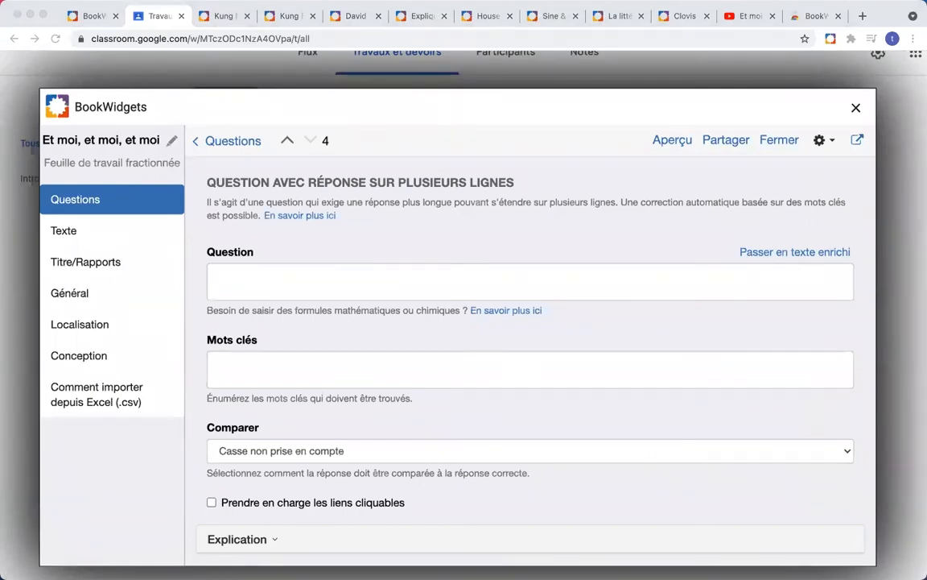
left_click(509, 287)
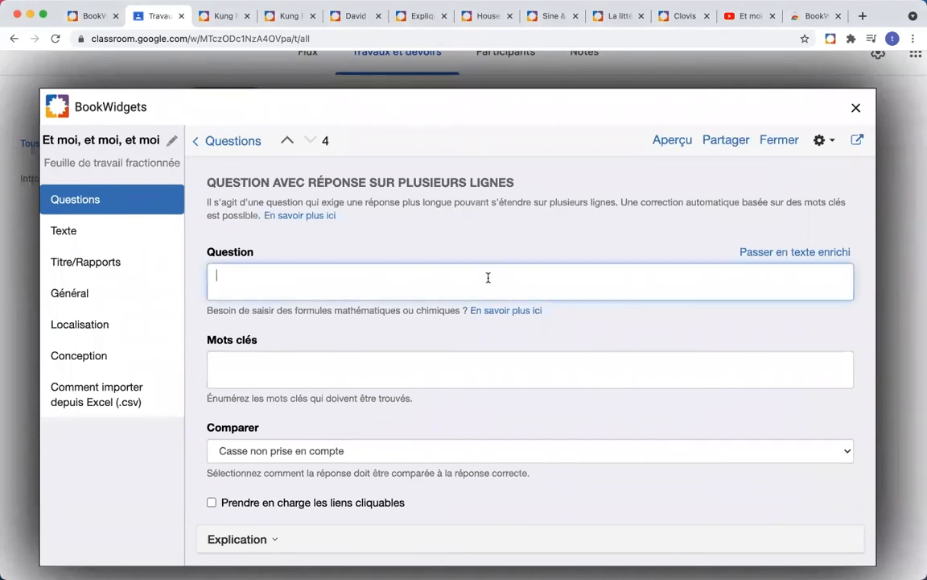
type("Aimez-vous la chanson? Pourquoi (pas)? Selon vous, est-elle toujours d'actualité? Utilisez au moins trois ph")
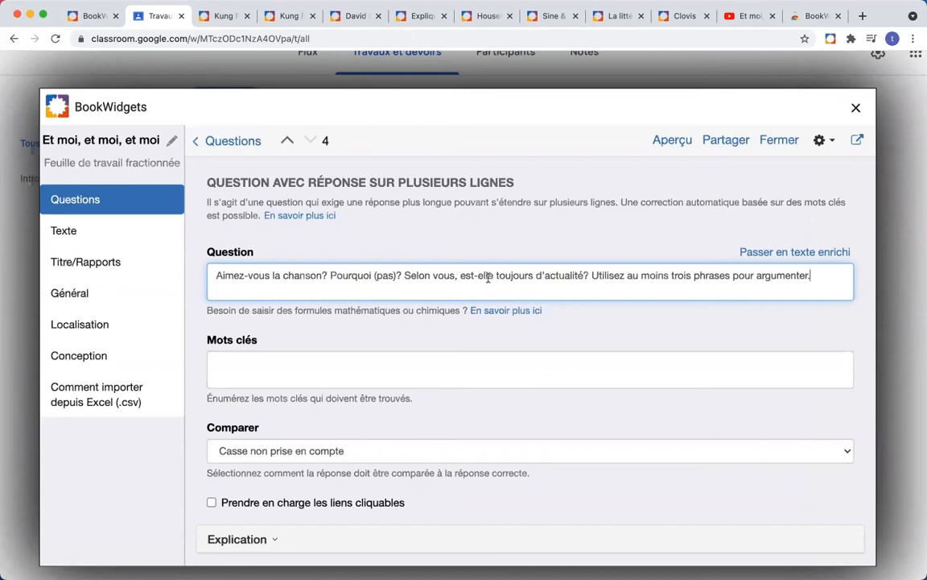
scroll(456, 281, "down", 4)
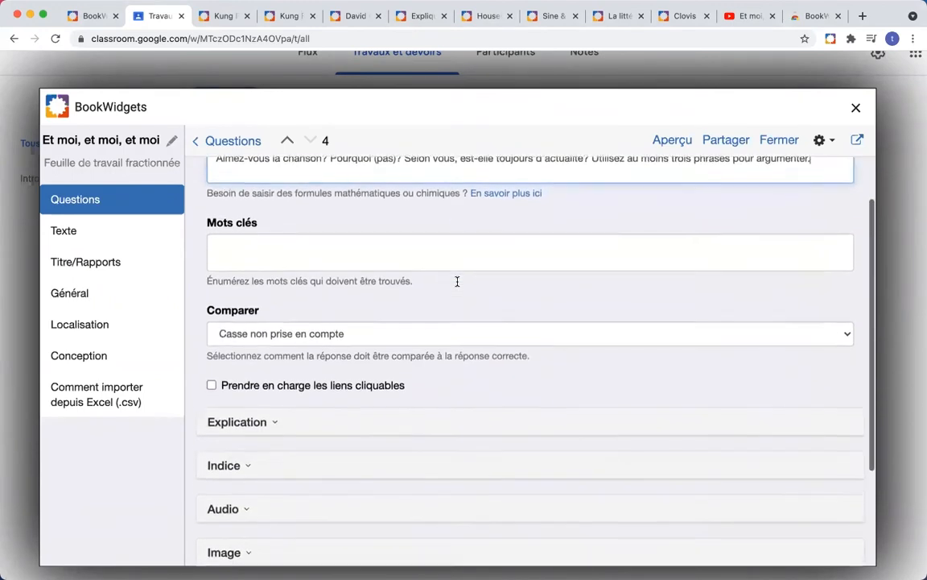
scroll(456, 281, "up", 2)
scroll(457, 281, "down", 1)
Step: Change question 4's Pondération du score under Options de score from 1 to 3
left_click(457, 281)
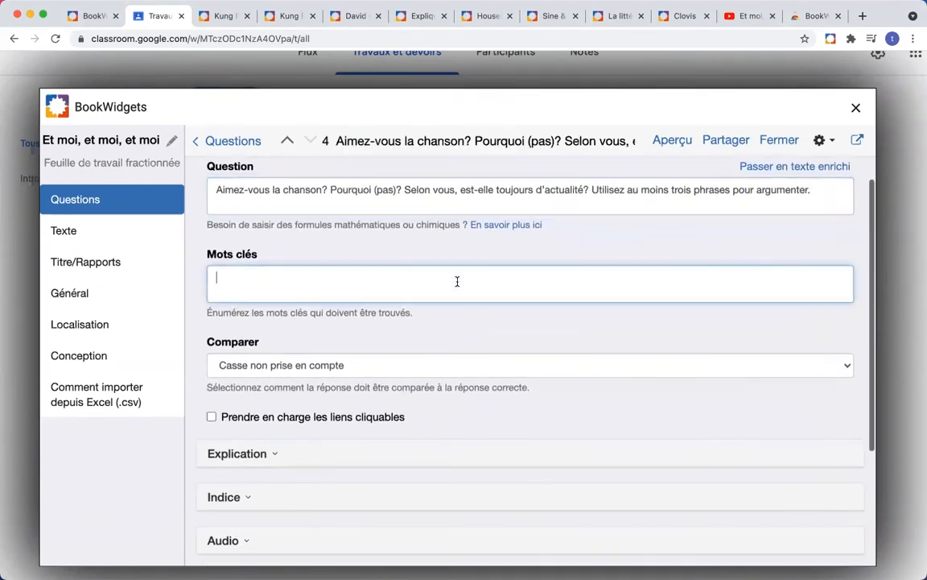
scroll(456, 281, "down", 1)
scroll(456, 281, "down", 3)
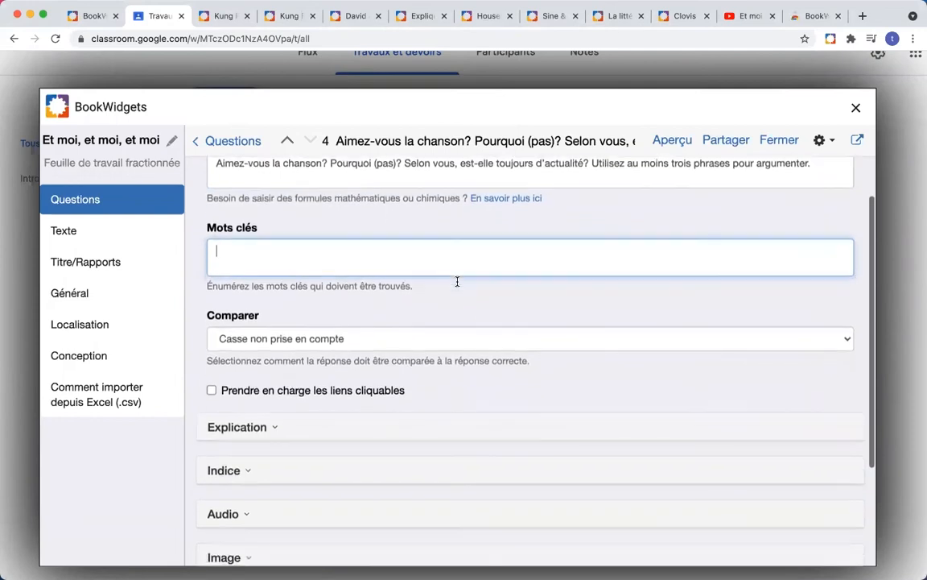
scroll(456, 281, "down", 5)
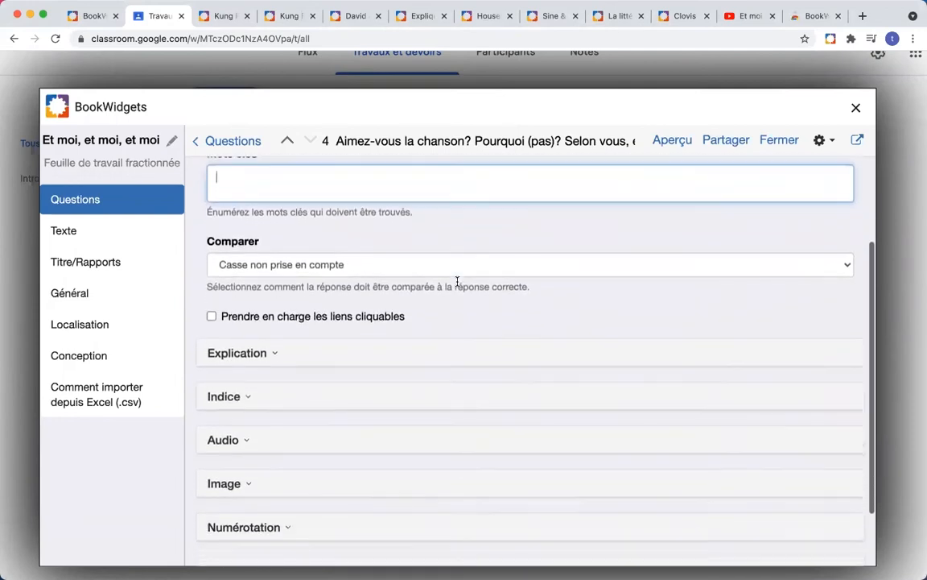
scroll(456, 281, "up", 5)
scroll(456, 281, "up", 5)
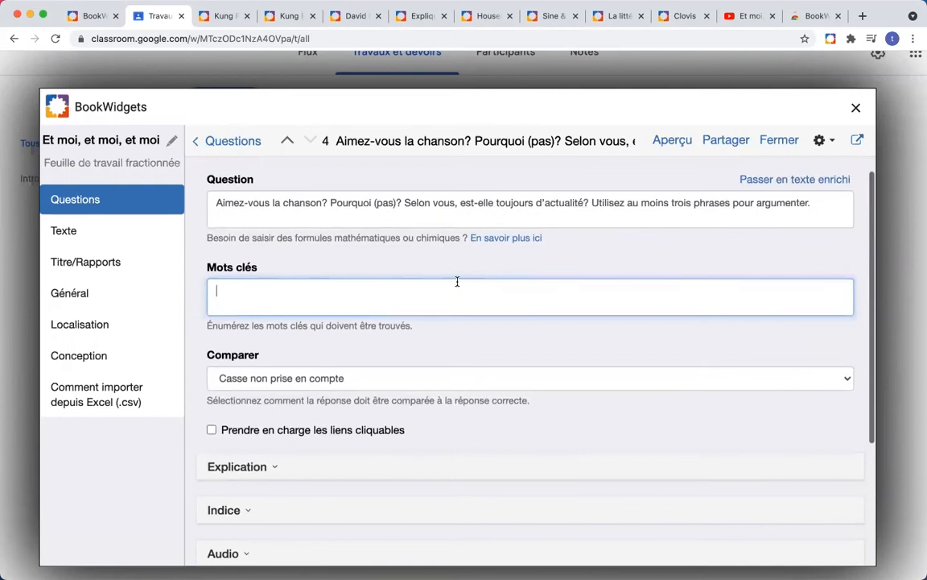
scroll(550, 264, "down", 10)
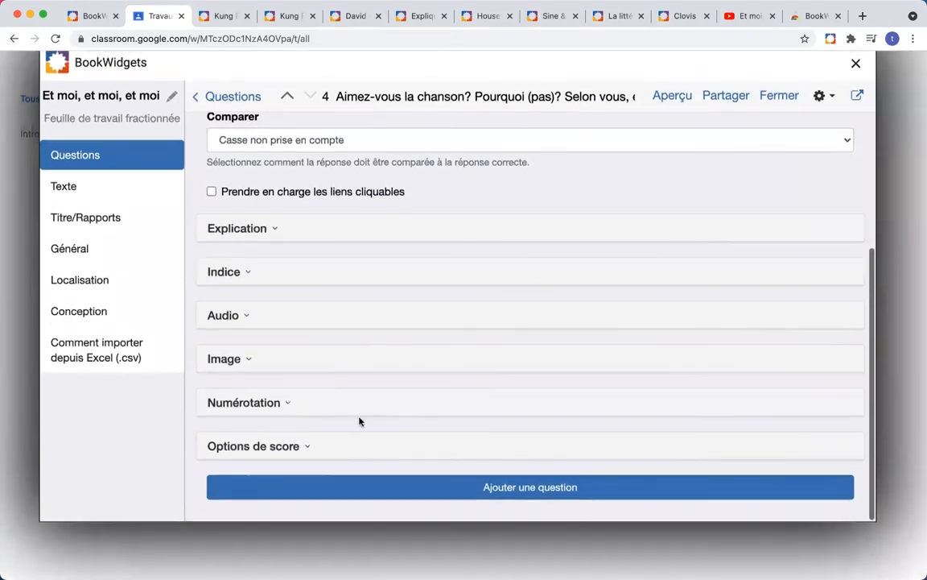
left_click(304, 448)
scroll(362, 397, "down", 3)
left_click_drag(269, 406, 211, 405)
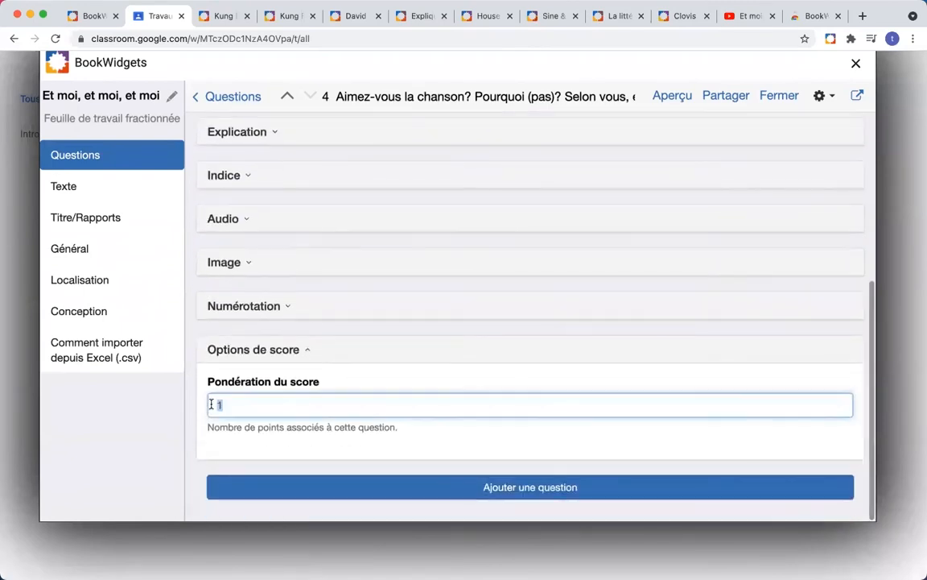
type("3")
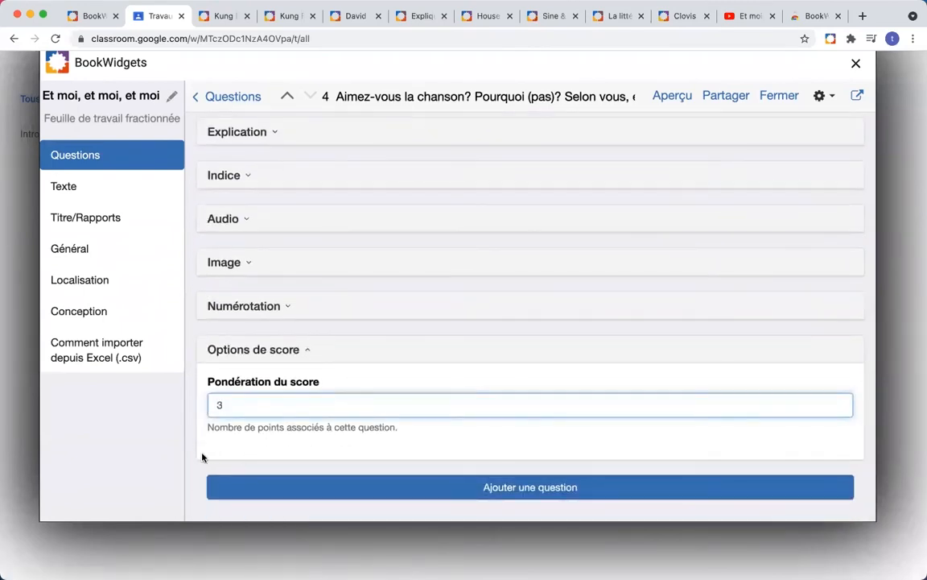
scroll(236, 450, "up", 10)
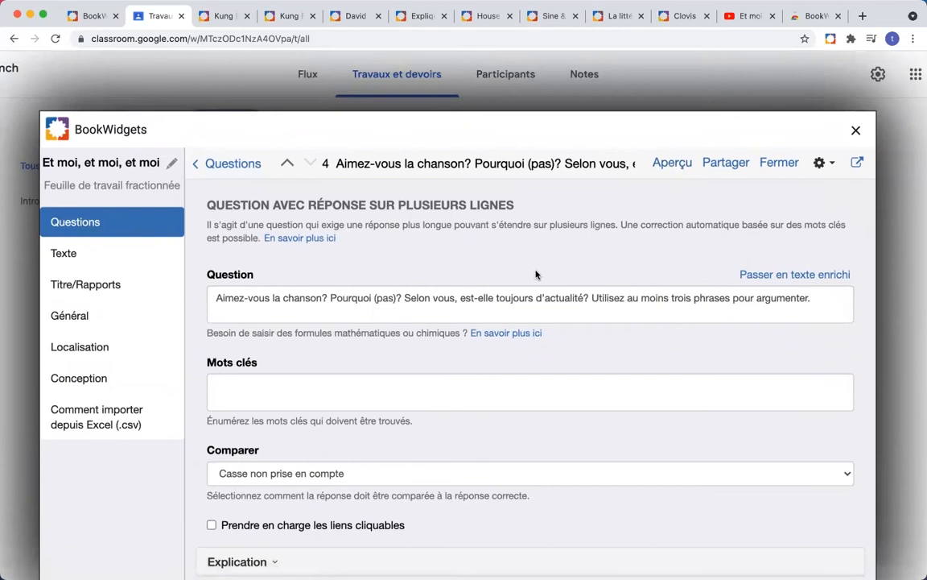
scroll(535, 275, "down", 2)
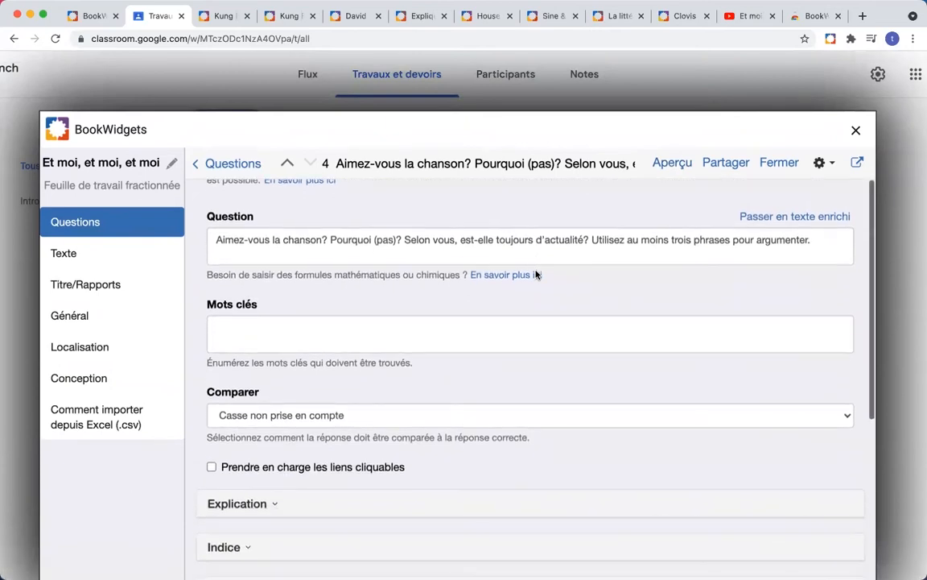
scroll(535, 274, "down", 1)
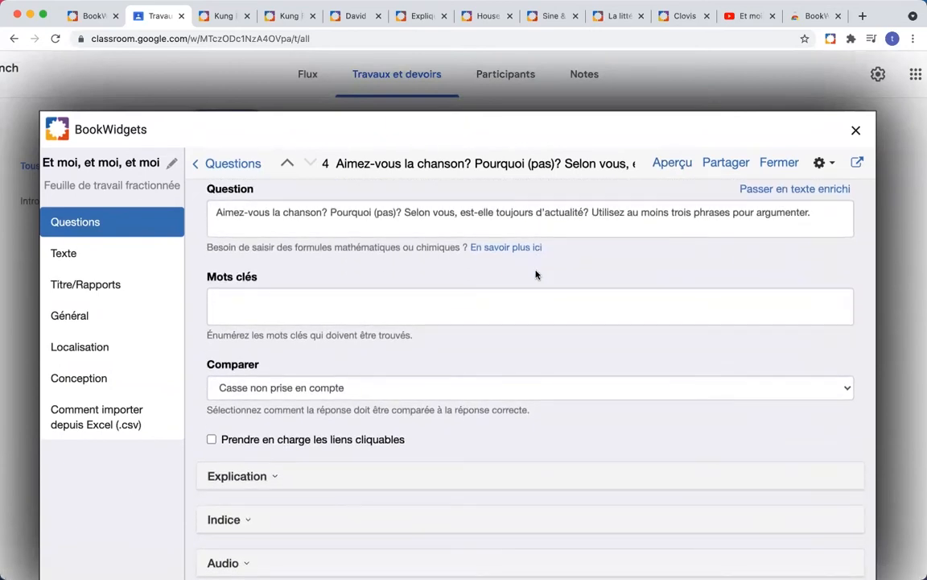
scroll(535, 275, "down", 1)
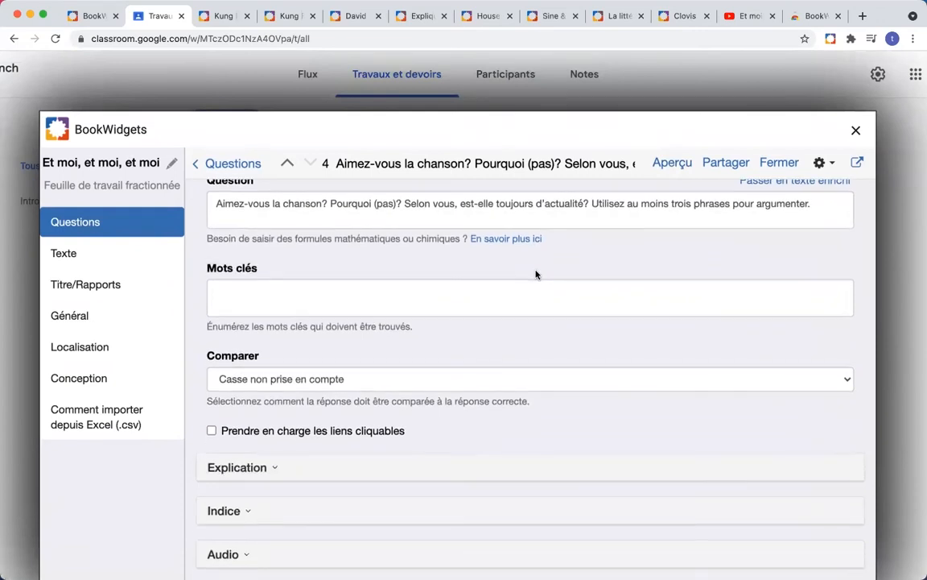
scroll(535, 275, "down", 3)
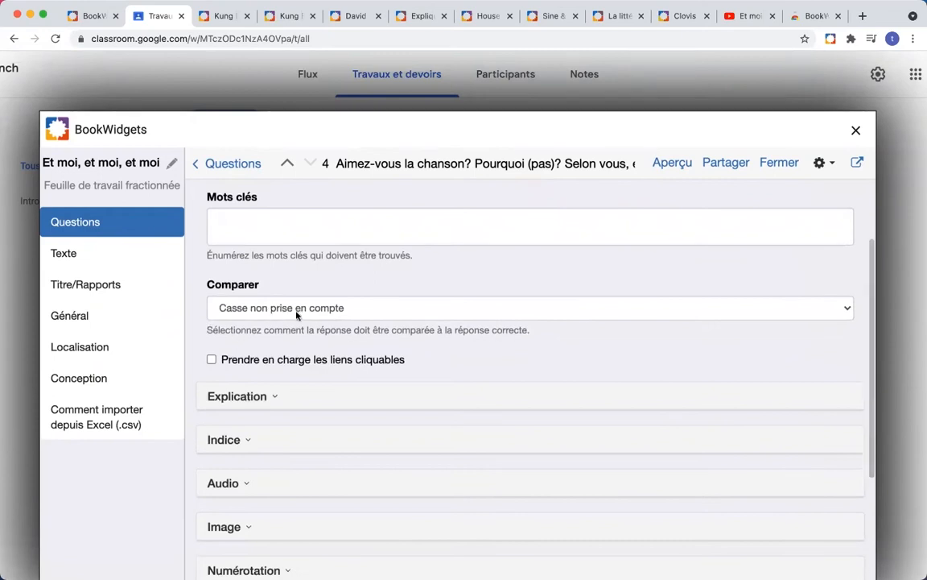
left_click(329, 316)
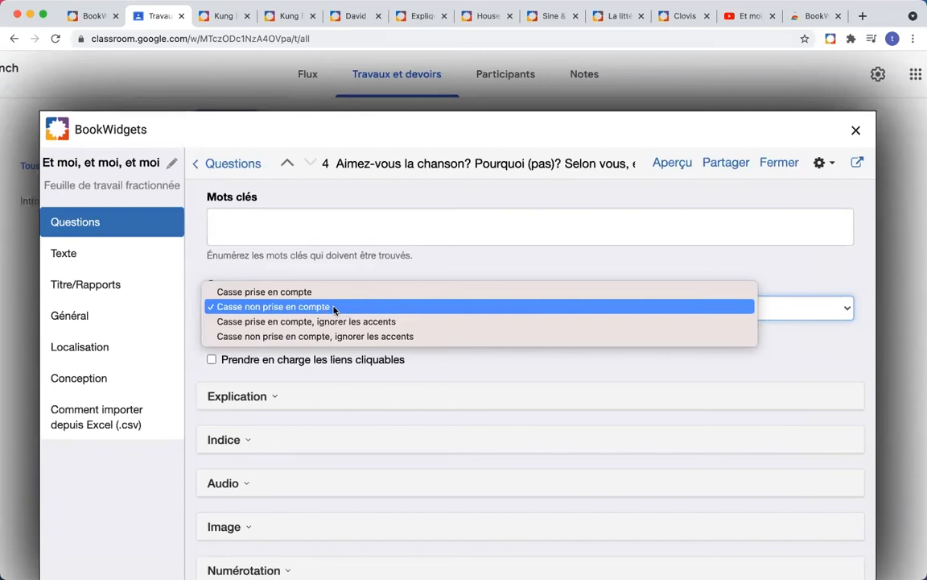
left_click(334, 310)
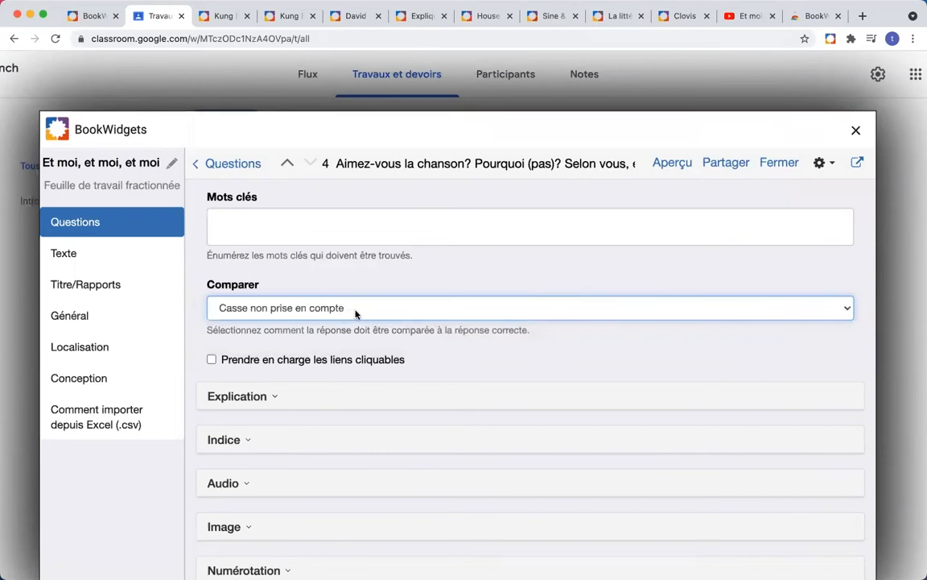
Step: Open the student preview and scroll down to question 4's answer box and back up
left_click(676, 166)
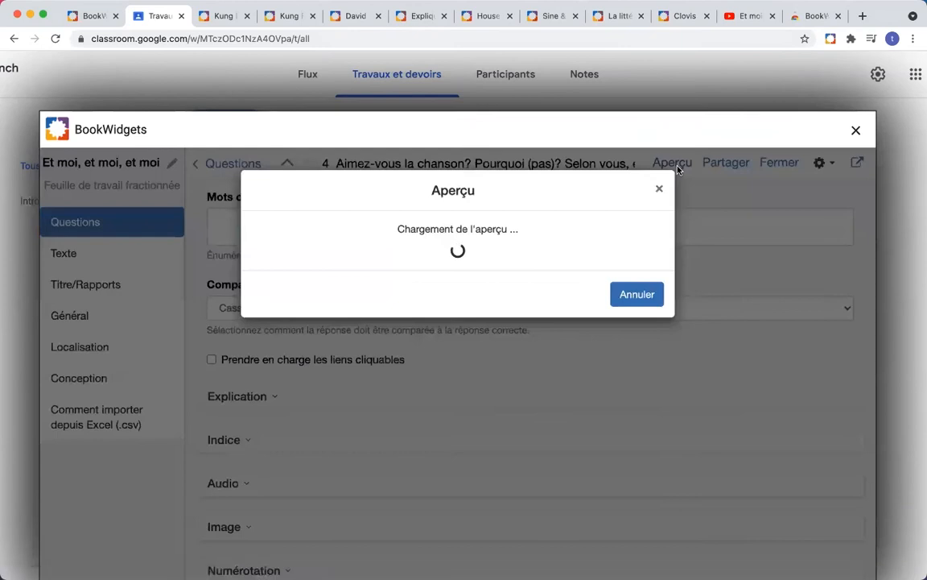
scroll(512, 263, "down", 15)
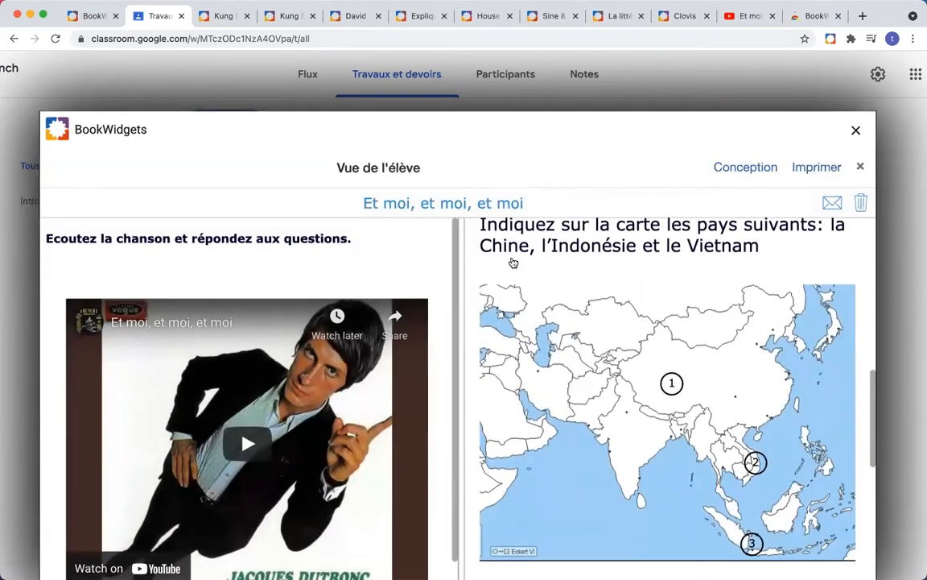
scroll(512, 262, "down", 2)
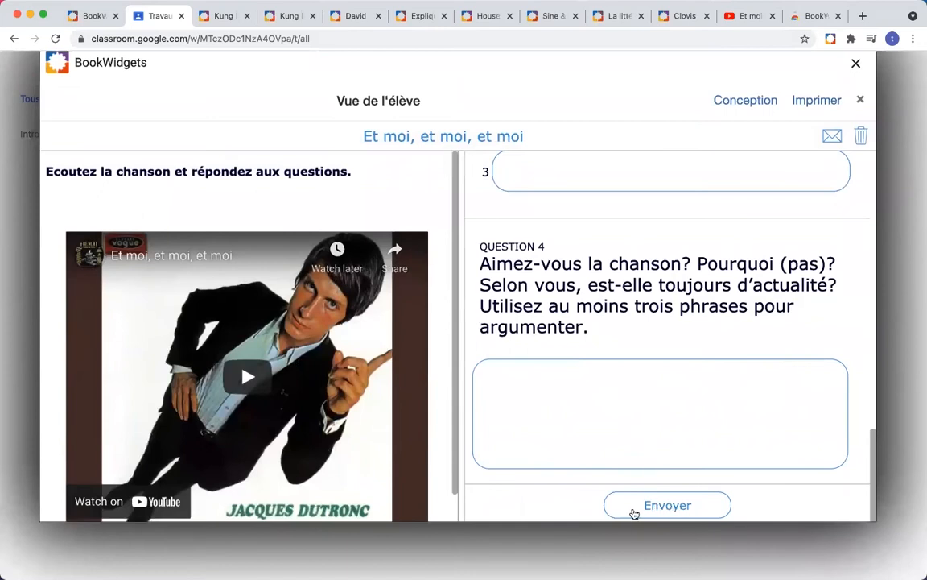
scroll(629, 377, "up", 10)
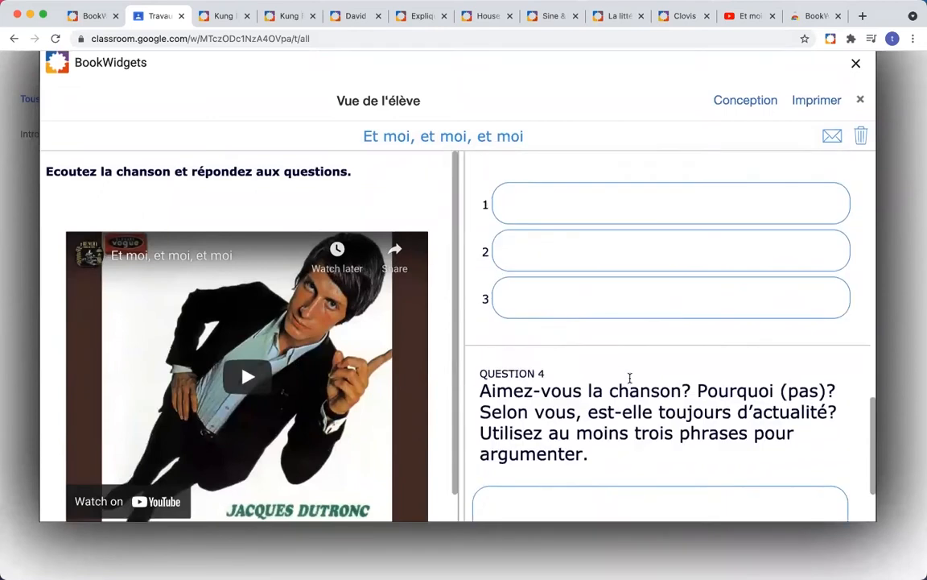
scroll(629, 376, "up", 5)
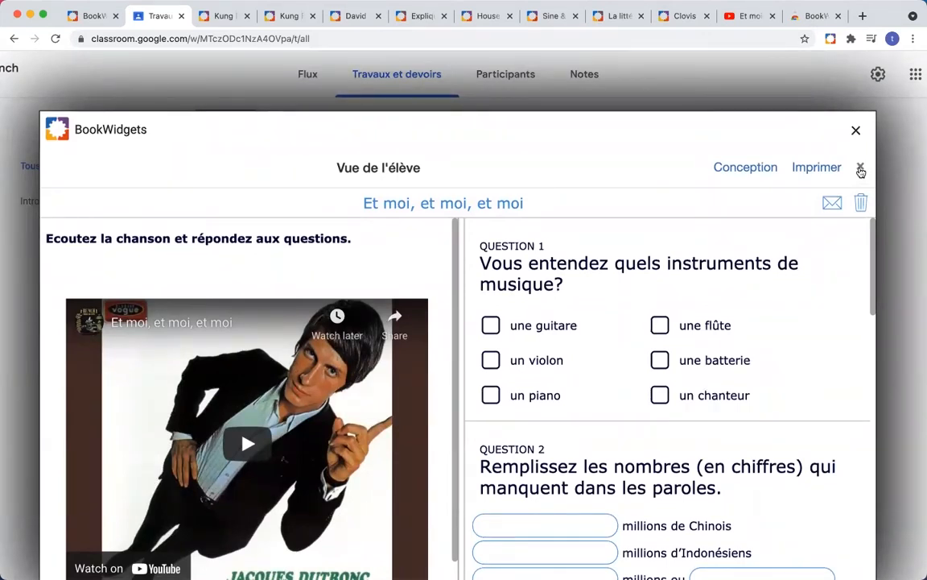
Step: Close the student preview and look back over the question 4 editor
left_click(861, 169)
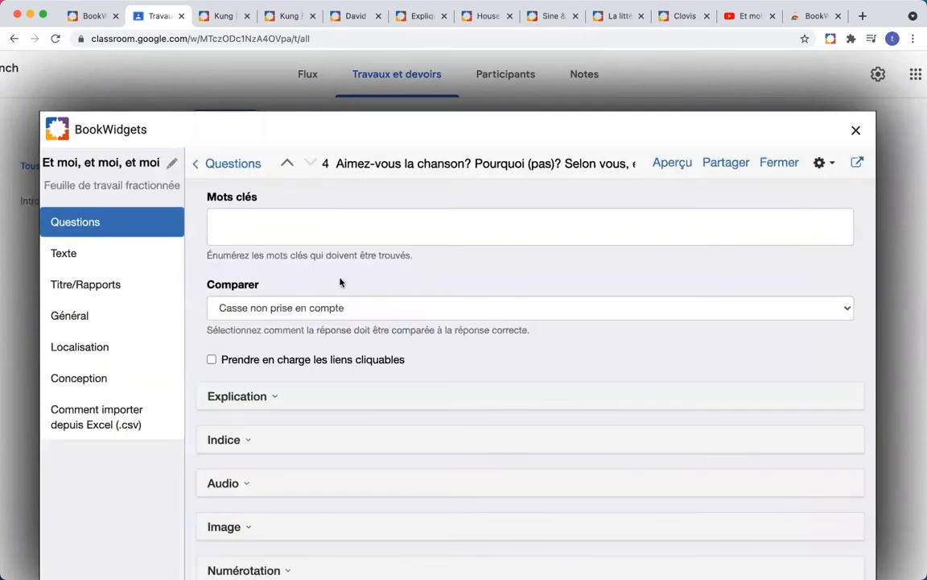
scroll(339, 280, "down", 1)
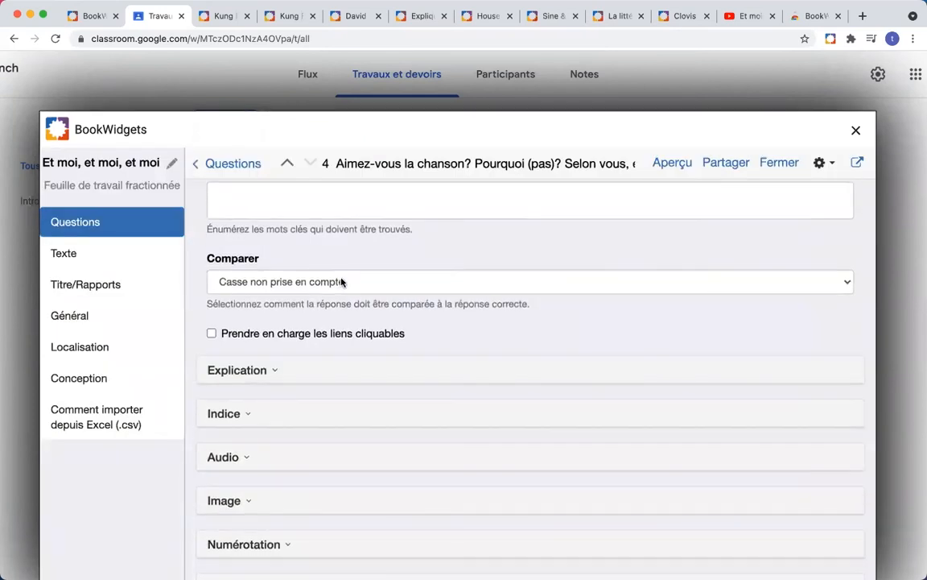
scroll(314, 288, "down", 2)
scroll(264, 299, "up", 5)
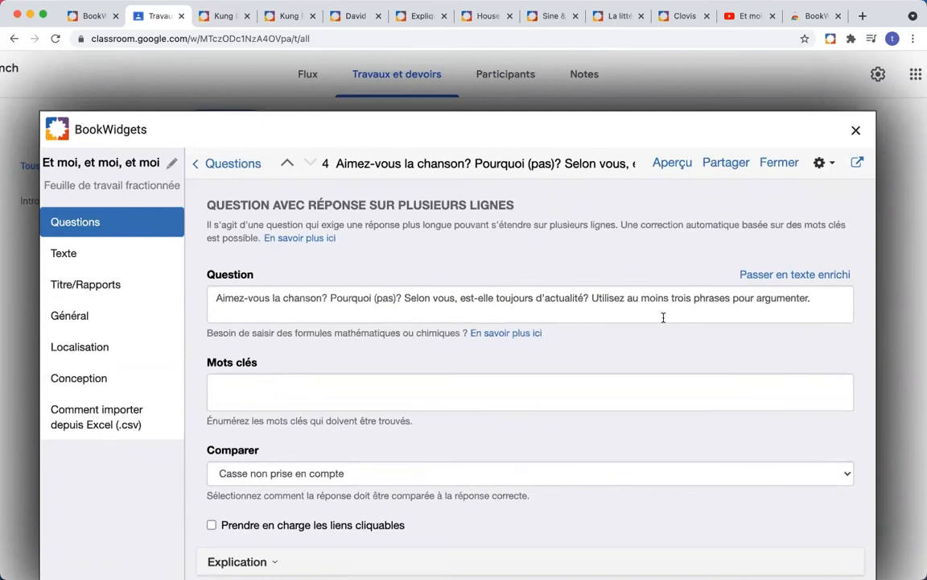
scroll(262, 278, "down", 1)
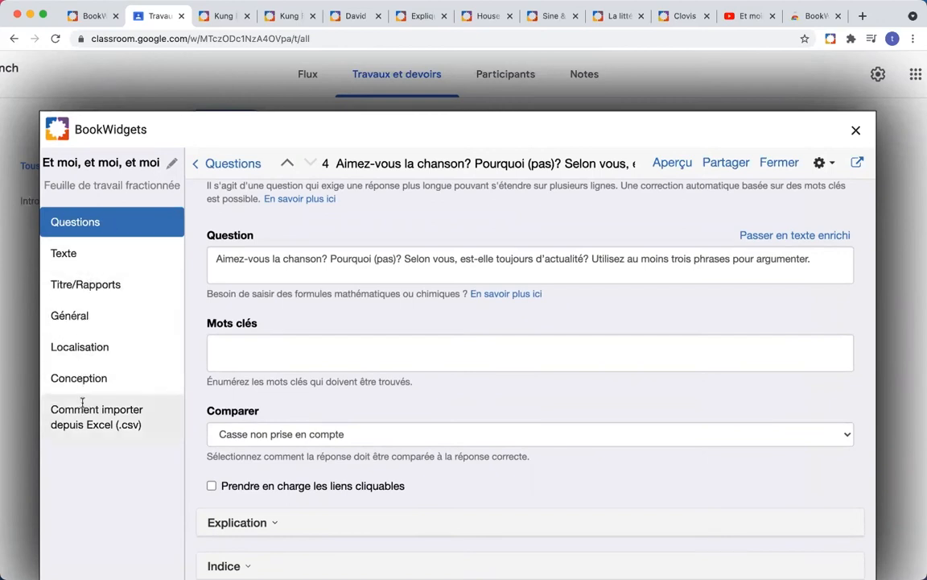
left_click(76, 256)
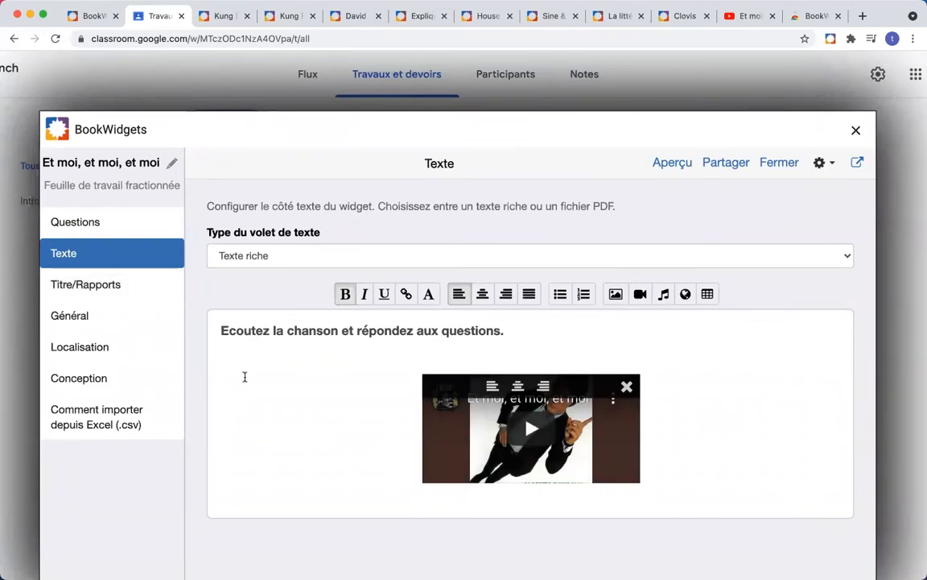
Step: View the worksheet's answer-submission settings, then its Général page with answer sending enabled
left_click(102, 286)
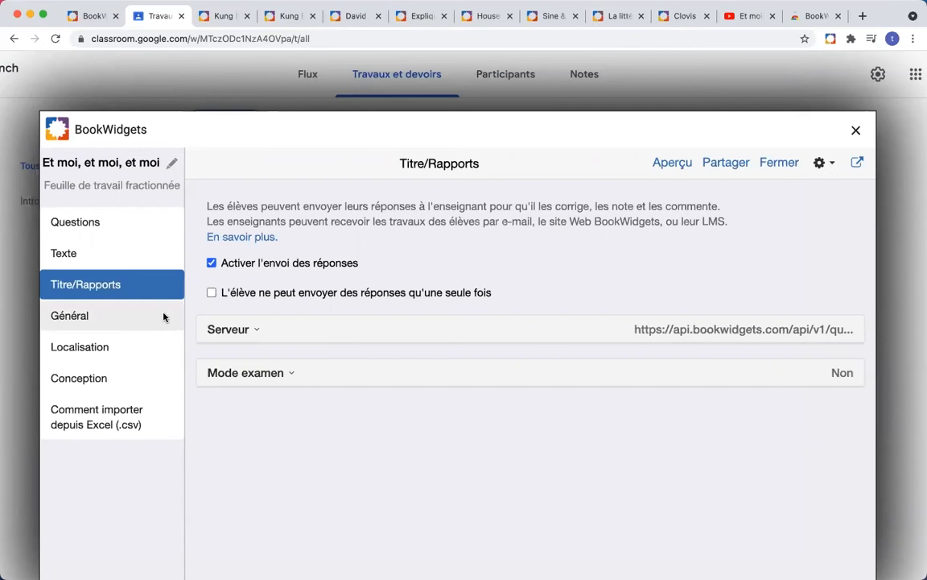
left_click(79, 324)
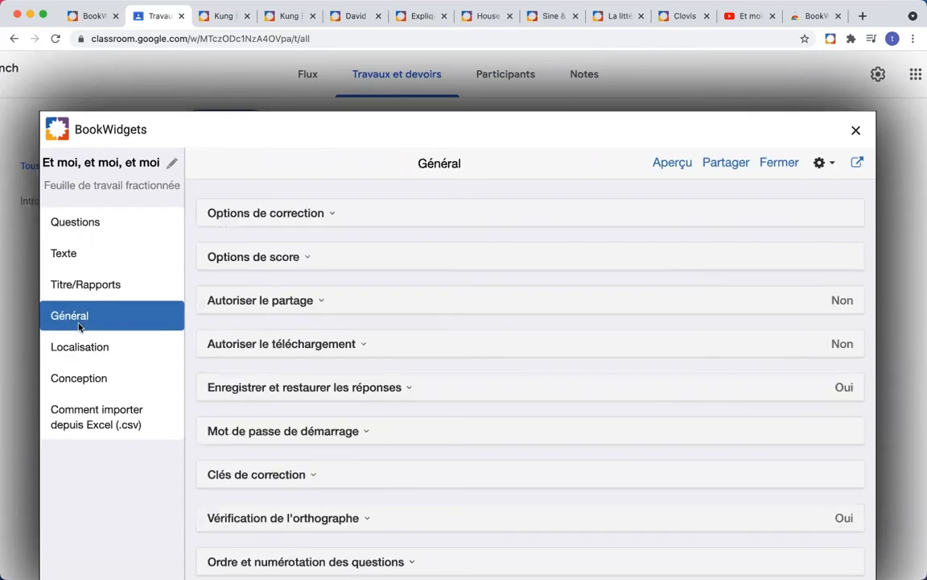
Step: Expand and review Options de correction, then open the worksheet's Localisation settings
left_click(320, 214)
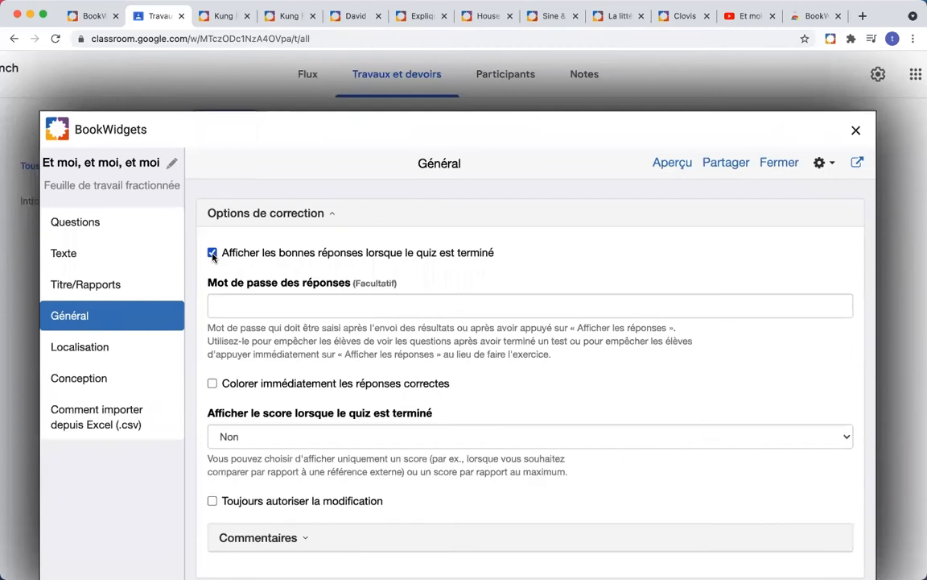
scroll(273, 254, "down", 2)
scroll(234, 253, "up", 2)
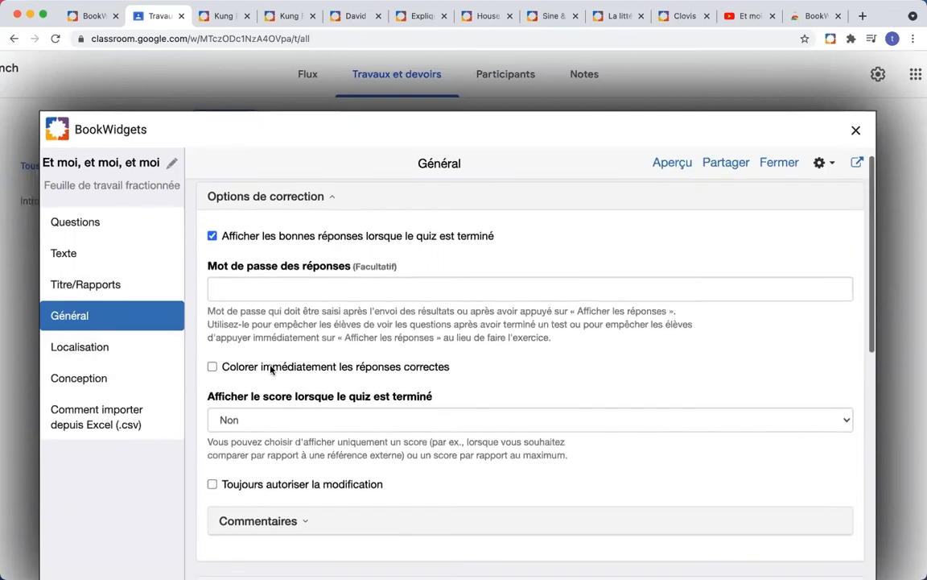
scroll(269, 368, "down", 3)
scroll(270, 369, "down", 10)
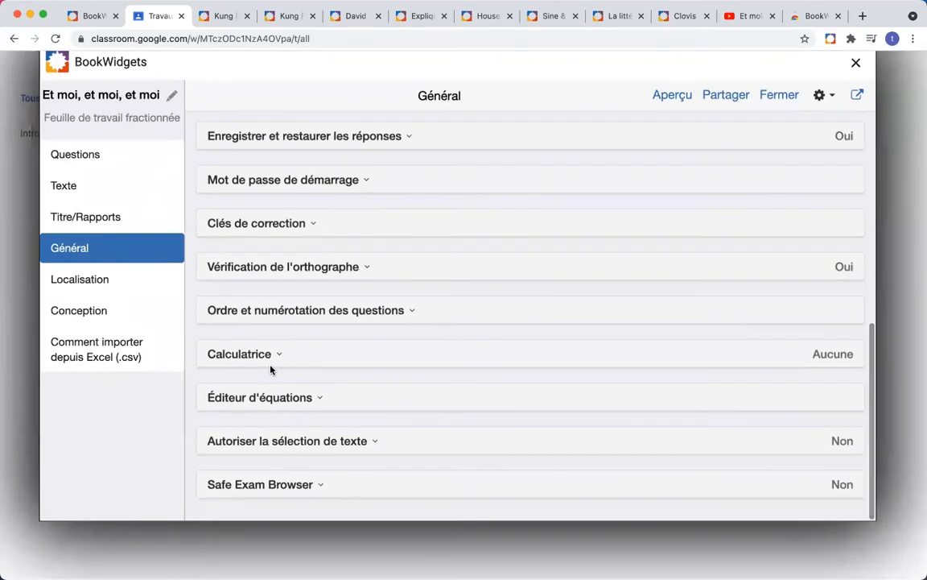
left_click(124, 286)
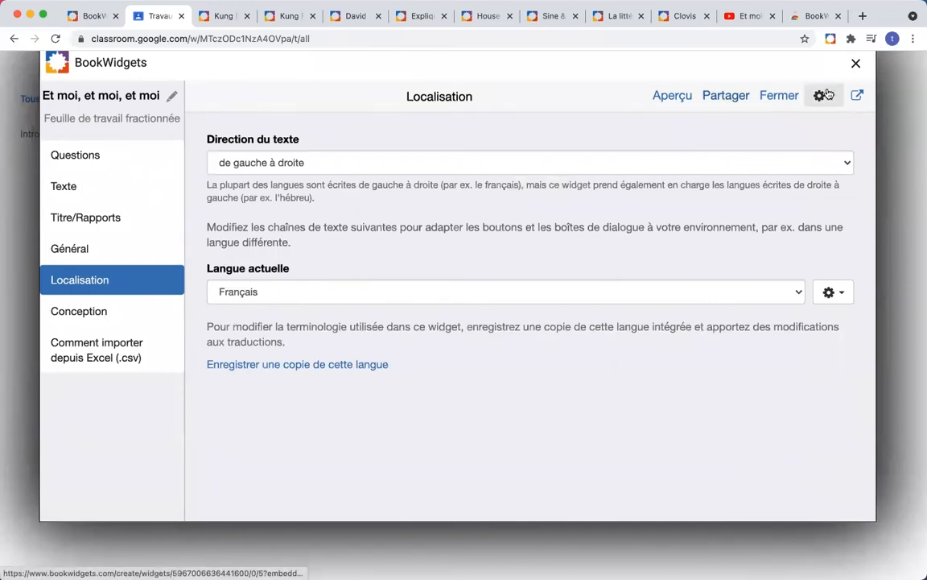
scroll(823, 125, "up", 2)
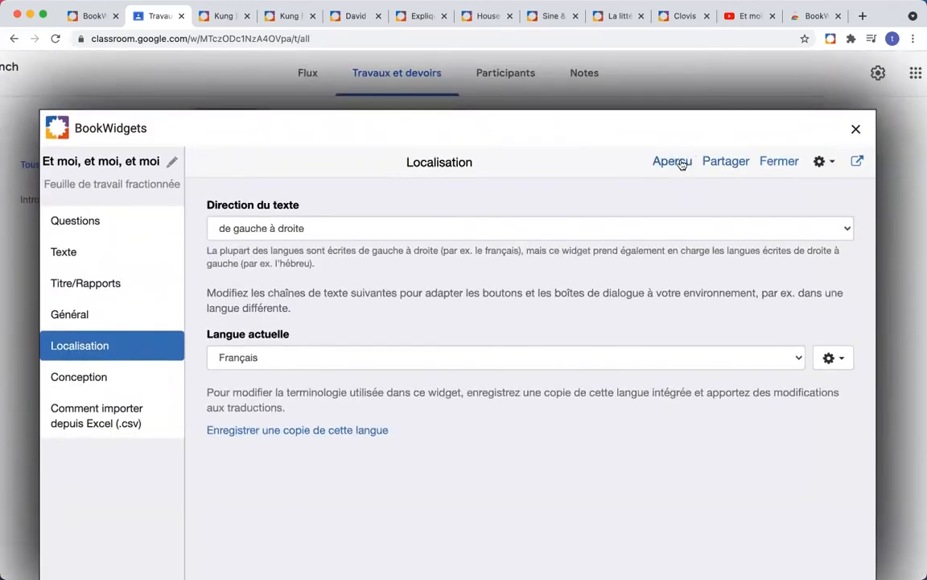
left_click(677, 162)
scroll(608, 346, "down", 10)
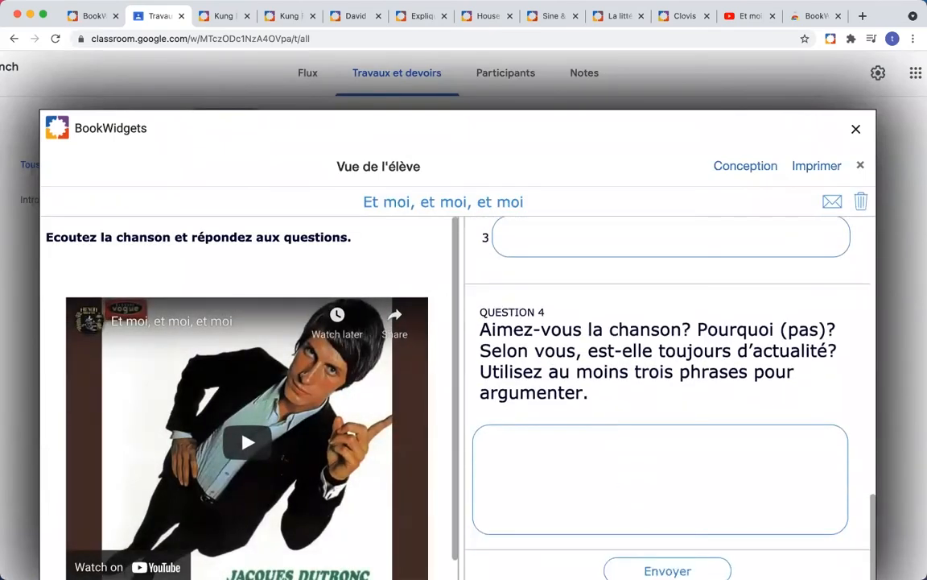
scroll(631, 532, "down", 2)
scroll(630, 491, "up", 10)
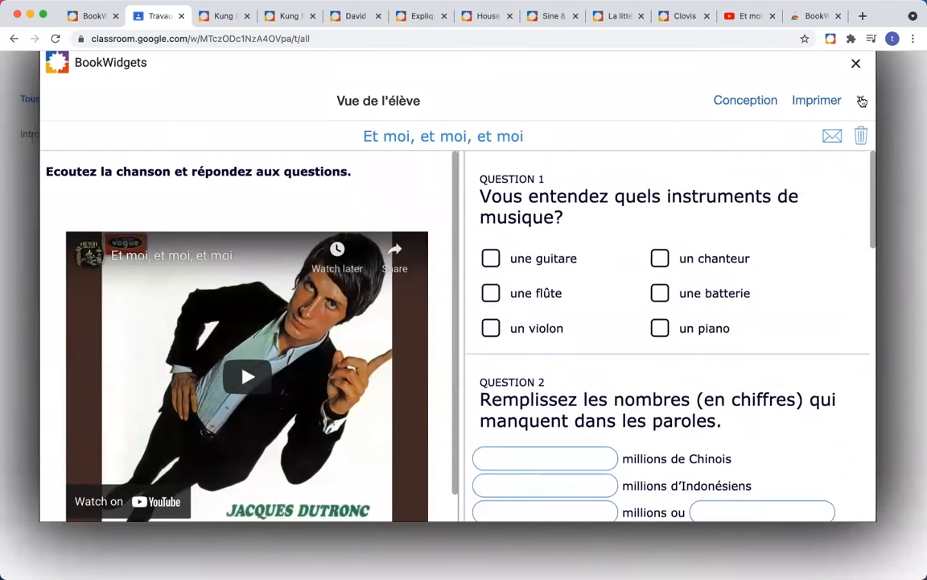
left_click(860, 99)
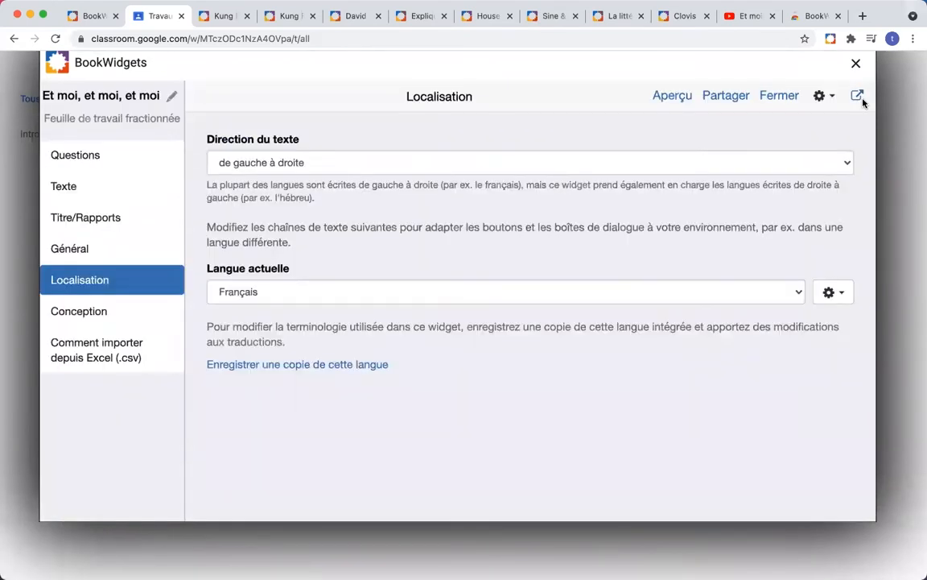
key("super+Tab")
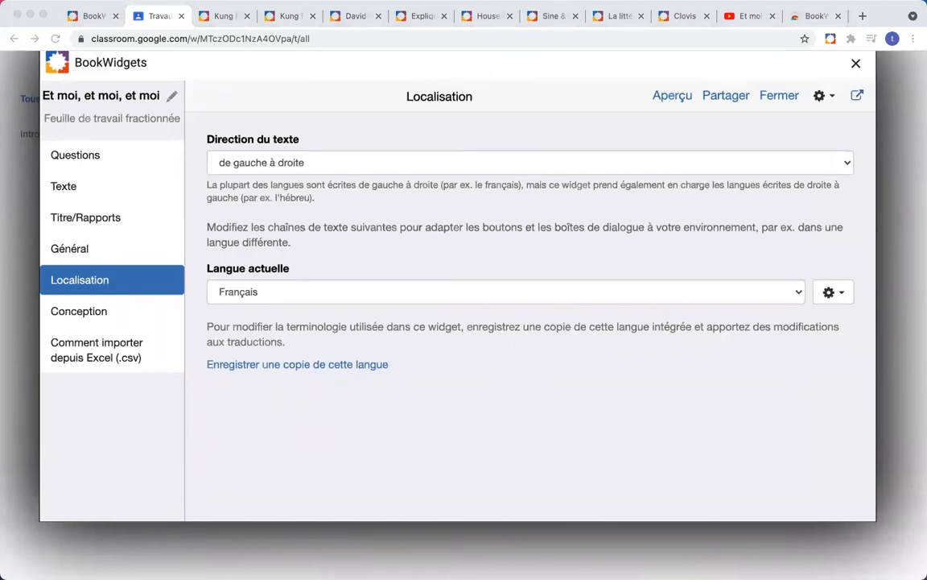
left_click(718, 99)
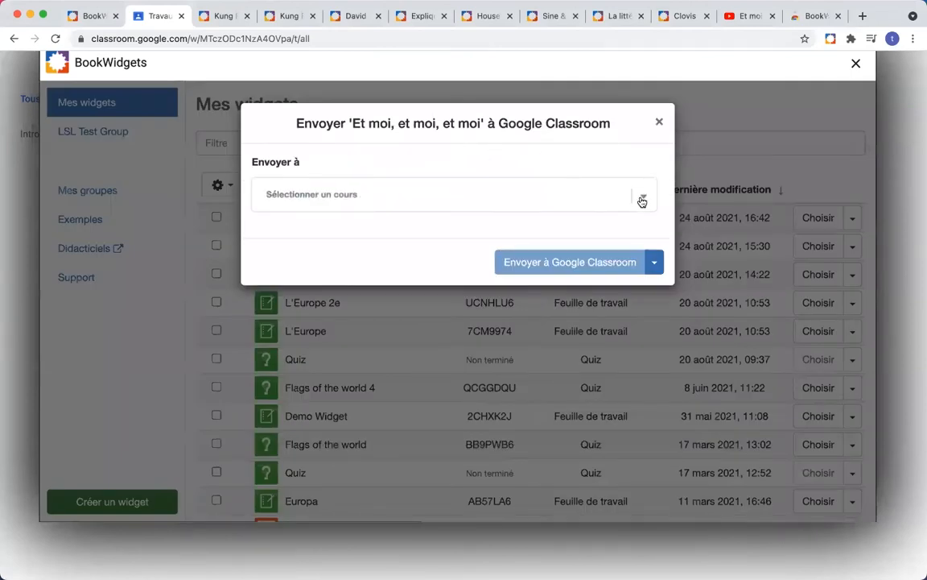
Step: Choose the French - L2A course and set the due date to 27/08/2021 at 16:00
left_click(642, 202)
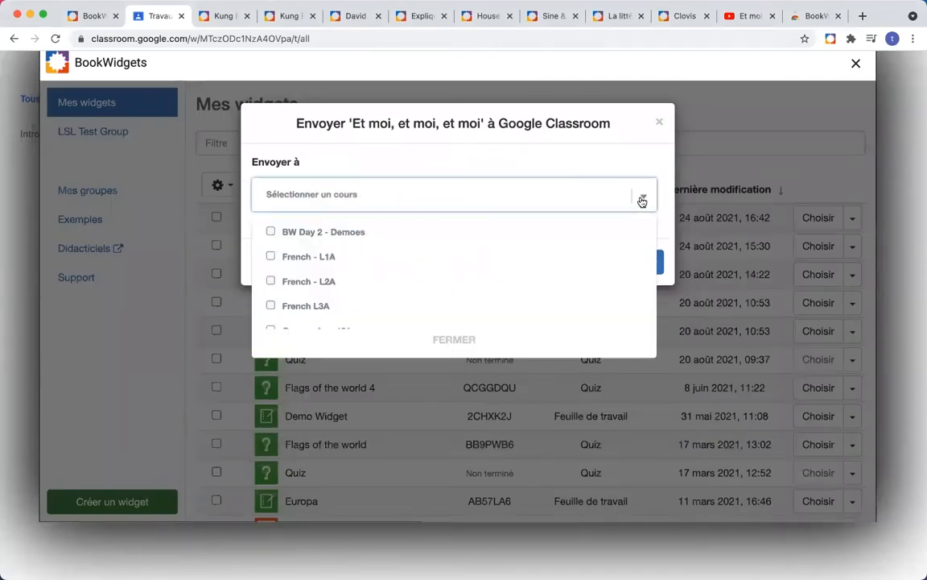
left_click(270, 282)
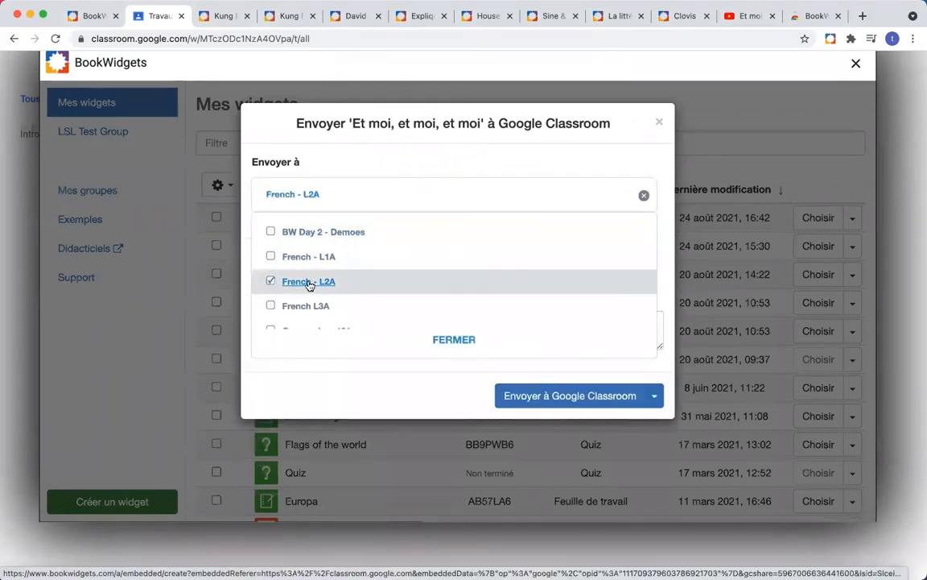
left_click(454, 338)
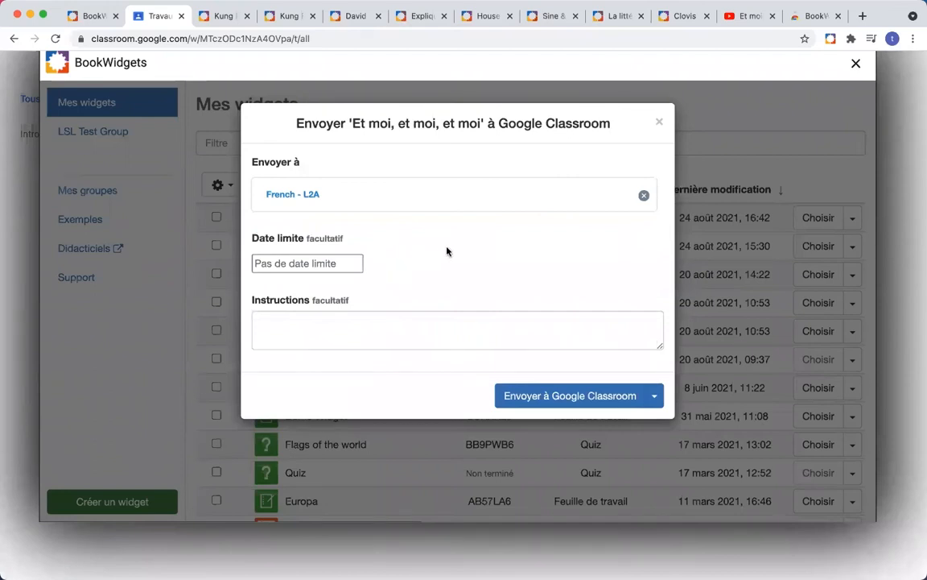
left_click(329, 262)
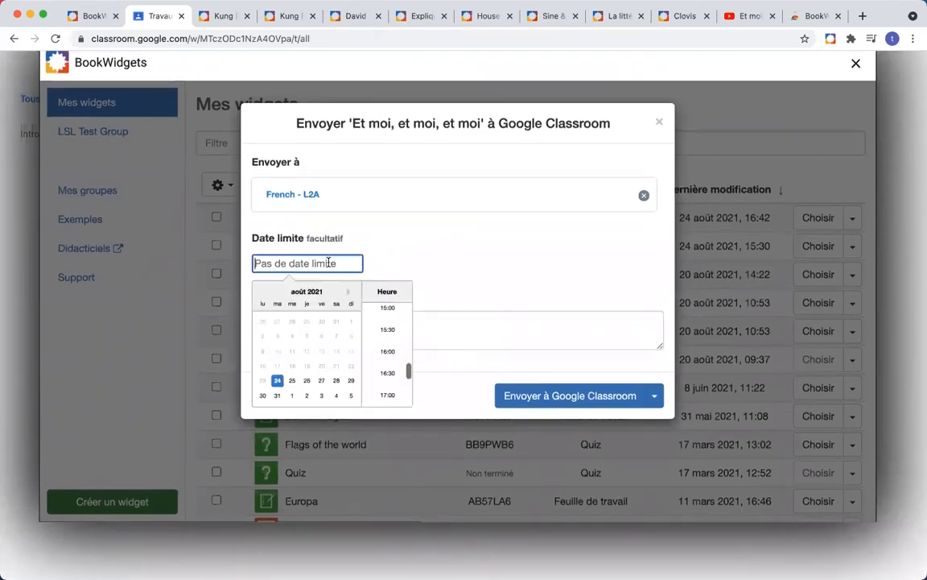
left_click(321, 384)
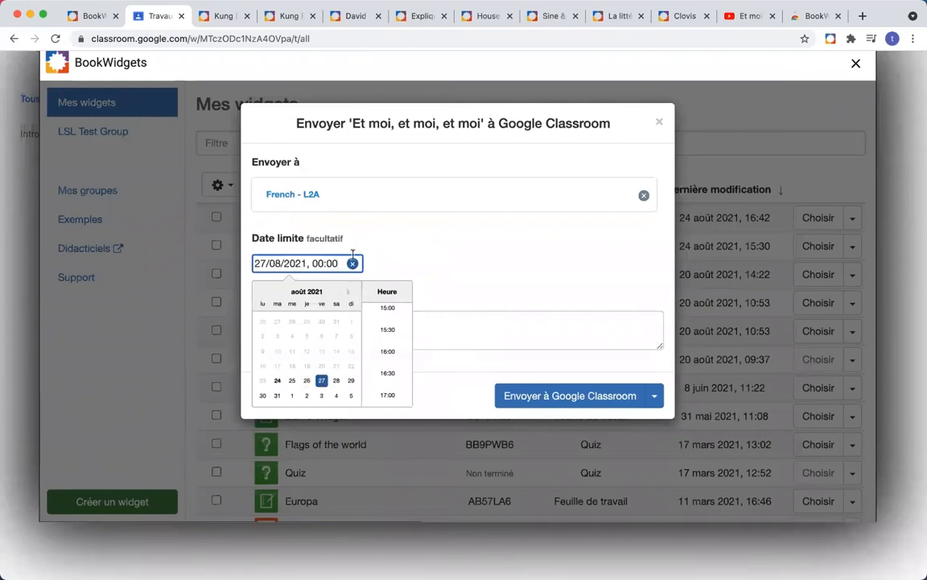
left_click(391, 353)
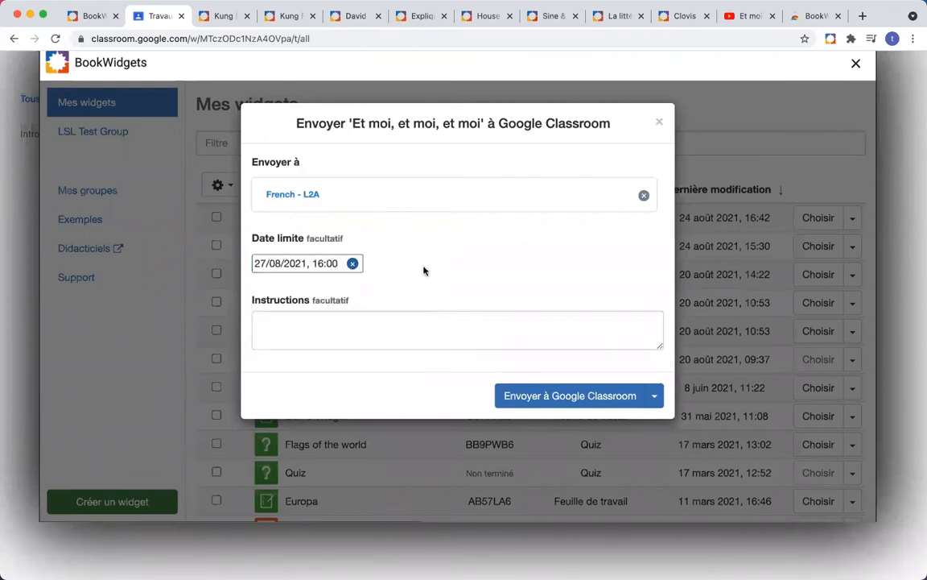
Step: Add the instruction 'VOici l'exercice sur la chanson' and send the worksheet to Google Classroom
left_click(369, 322)
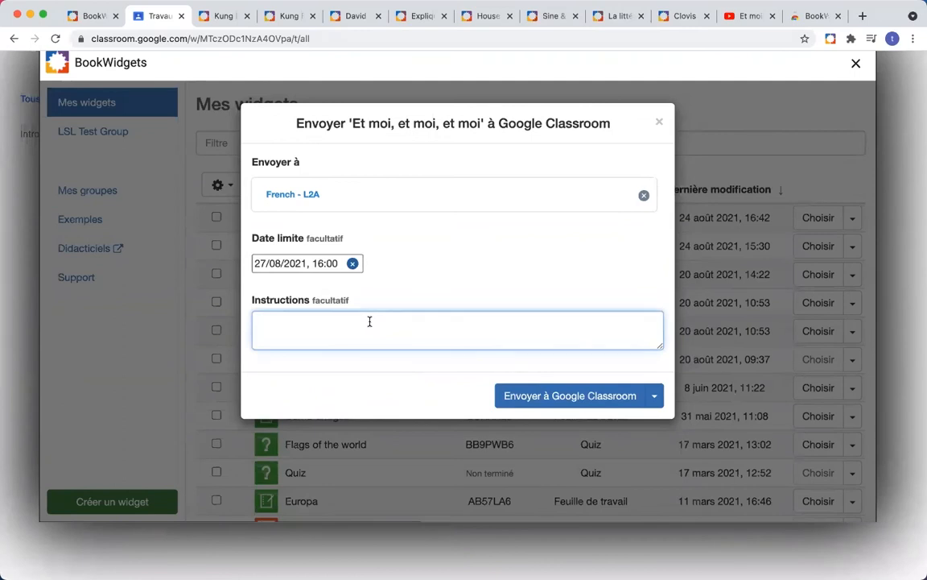
type("VOici l'exercice su")
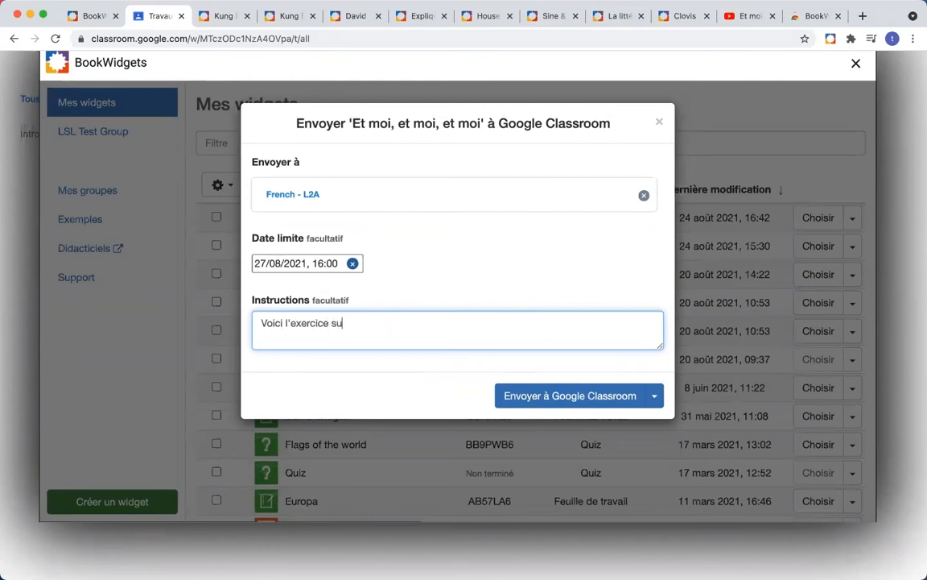
type("r la chanson")
left_click(655, 397)
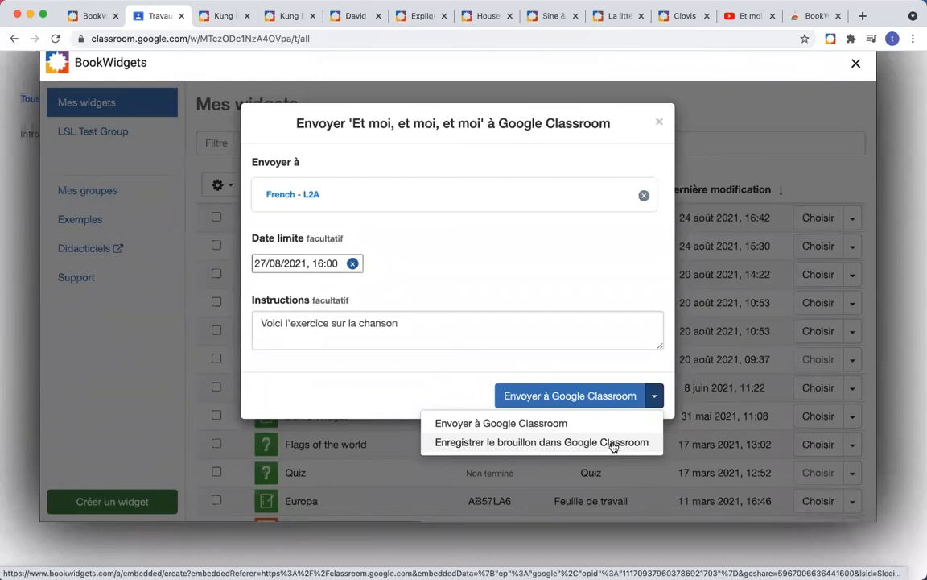
left_click(563, 423)
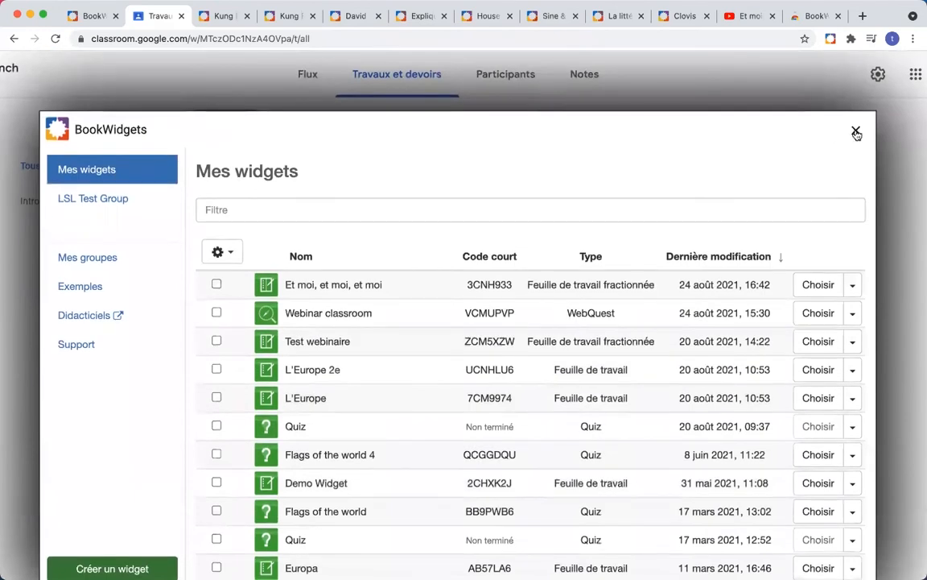
Step: Close the BookWidgets dialog, reload the class's assignments, then switch to the student's browser
left_click(856, 132)
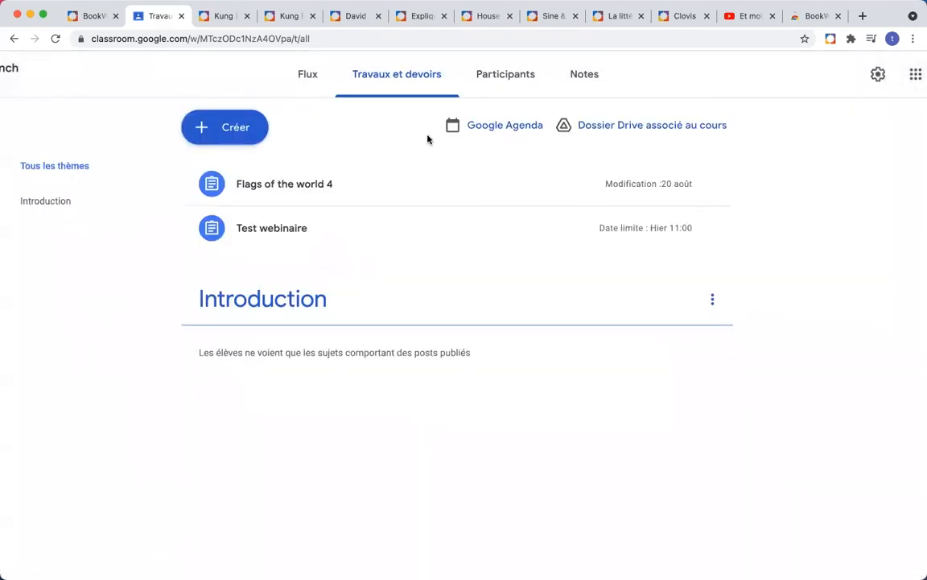
left_click(53, 44)
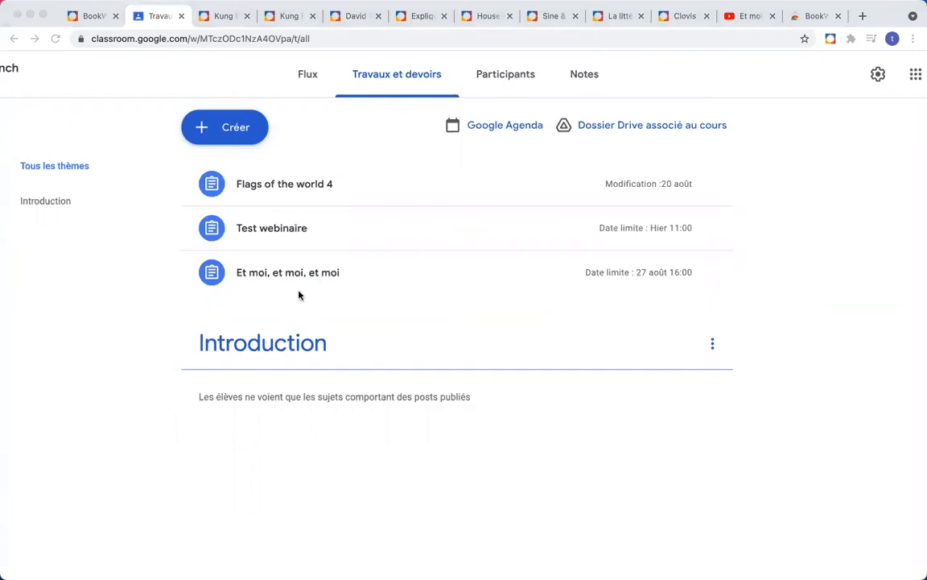
key("ctrl+Up")
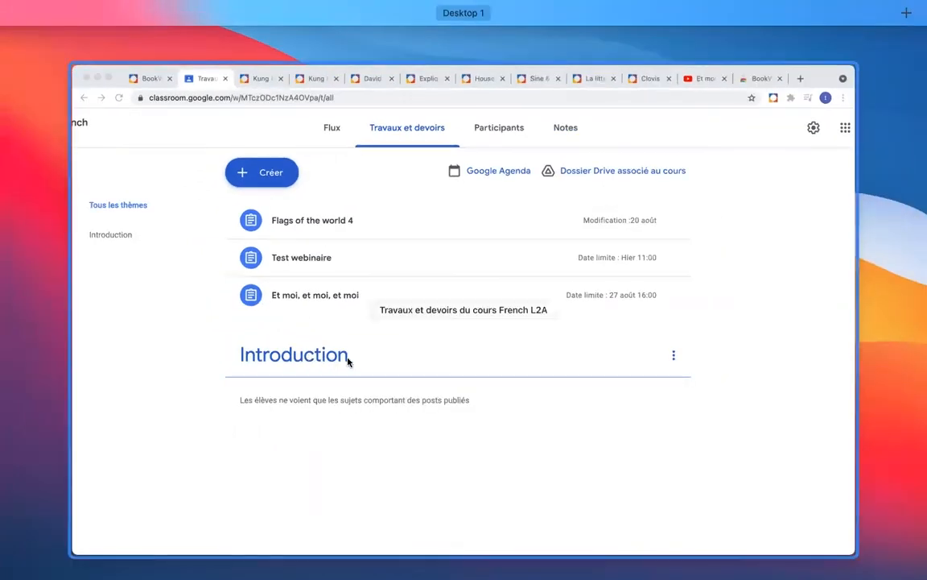
left_click(94, 489)
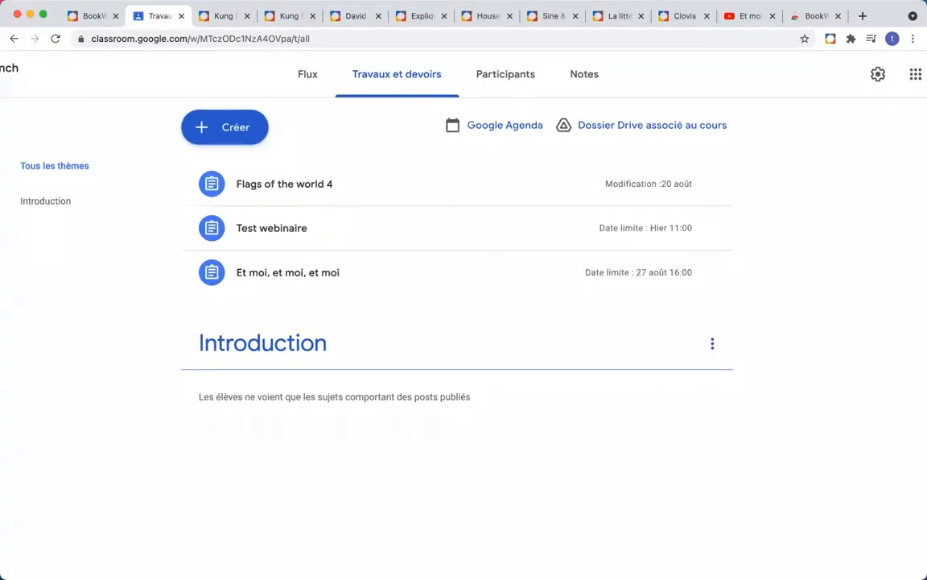
mouse_move(95, 559)
left_click(123, 559)
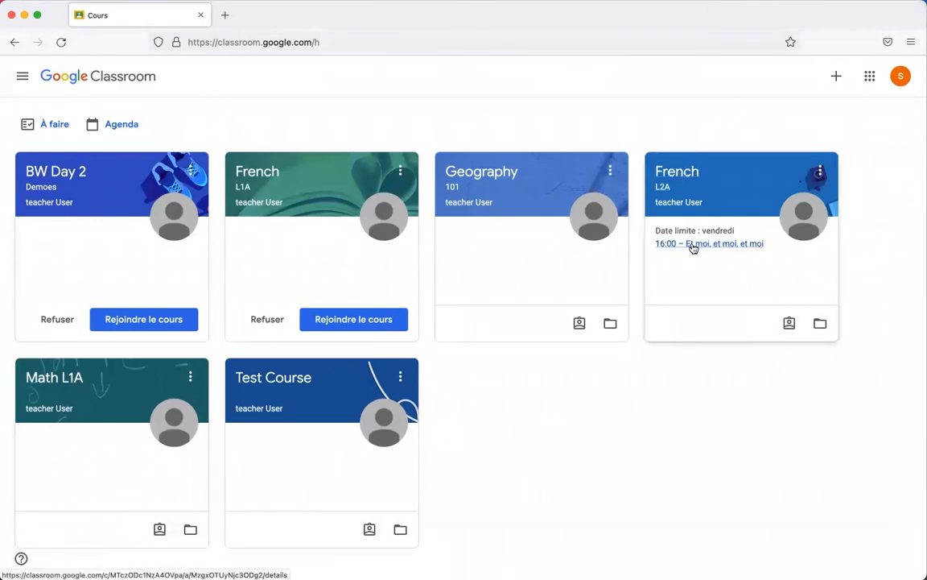
Step: As the student, open French L2A's Travaux et devoirs and launch the Et moi, et moi, et moi attachment
left_click(678, 175)
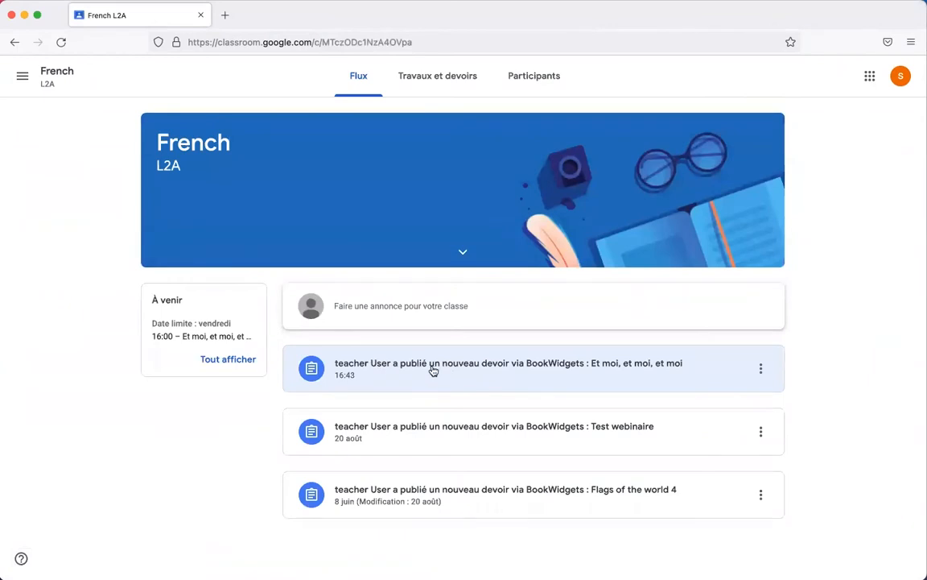
left_click(436, 81)
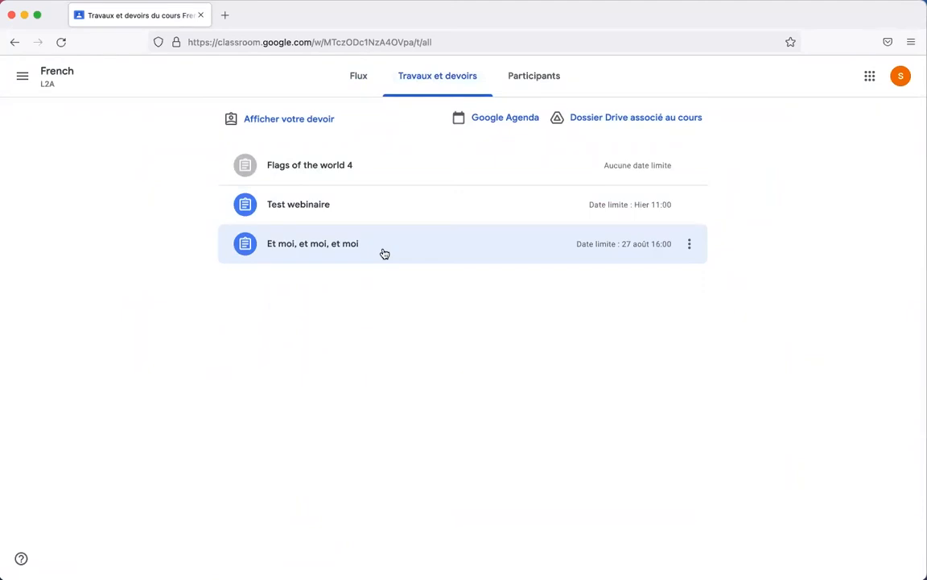
left_click(324, 246)
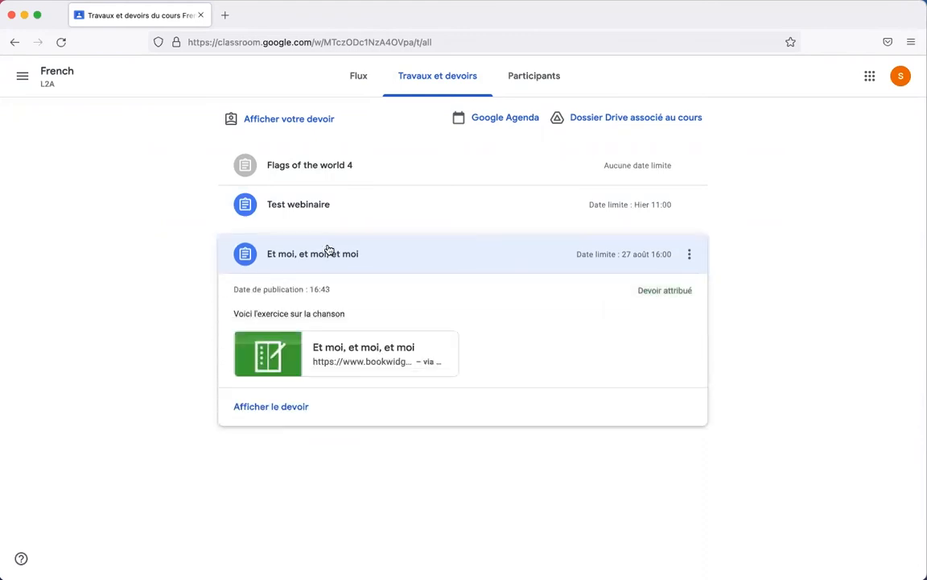
left_click(354, 357)
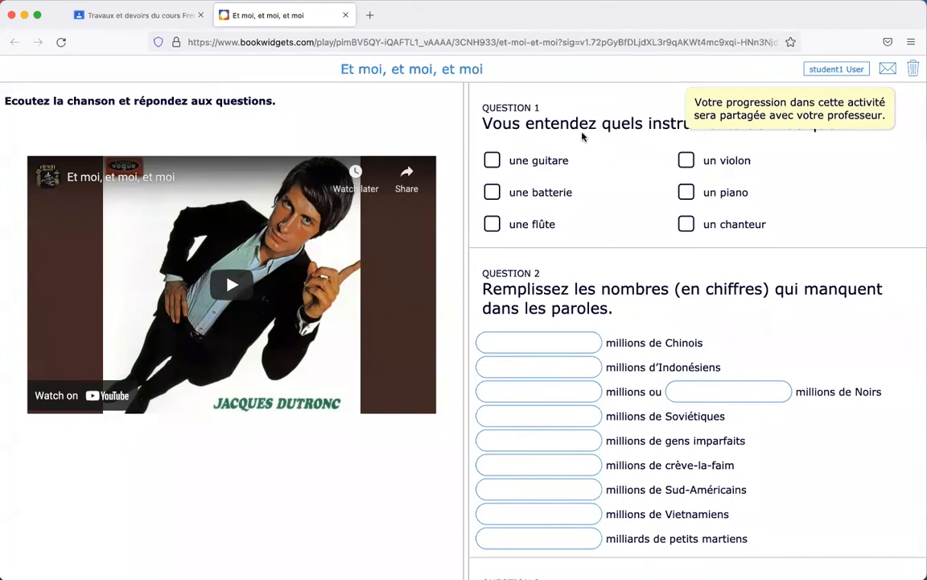
Step: Tick the instruments heard in the song: guitar, une batterie and une flûte
left_click(494, 163)
left_click(492, 194)
left_click(492, 225)
scroll(578, 250, "down", 2)
scroll(578, 251, "down", 1)
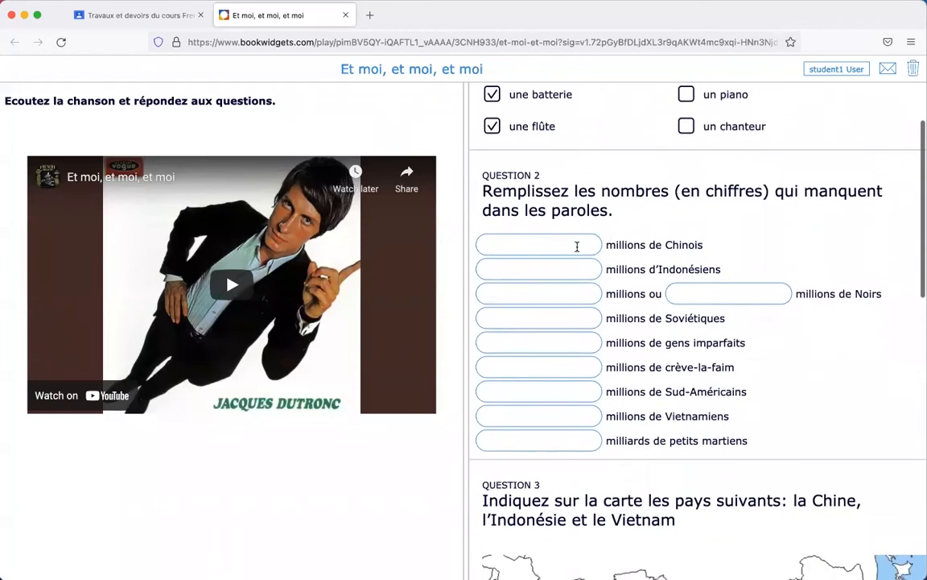
scroll(578, 251, "up", 3)
scroll(578, 251, "down", 3)
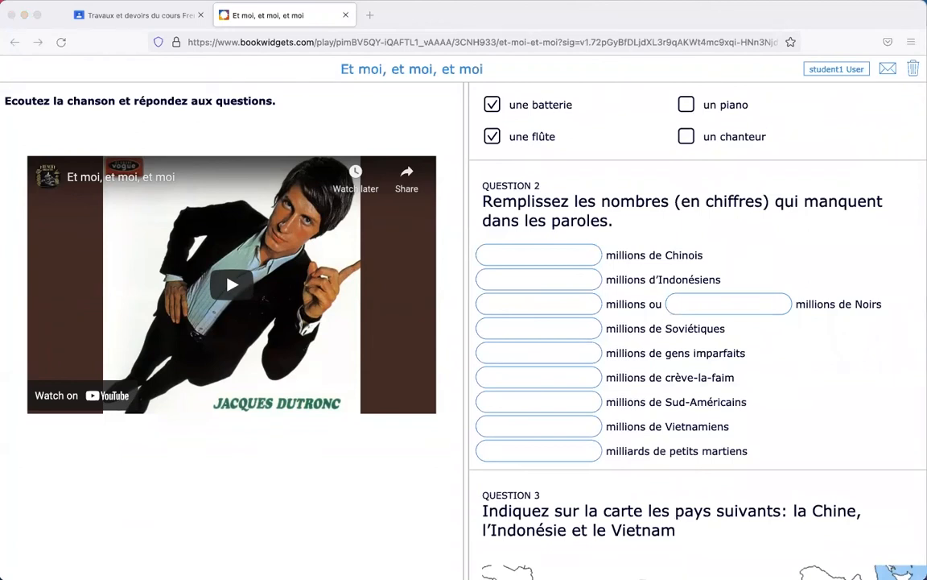
Step: Fill the population gaps with 700, quatre-vingts, 300400, Trois cents and one more figure
left_click(533, 252)
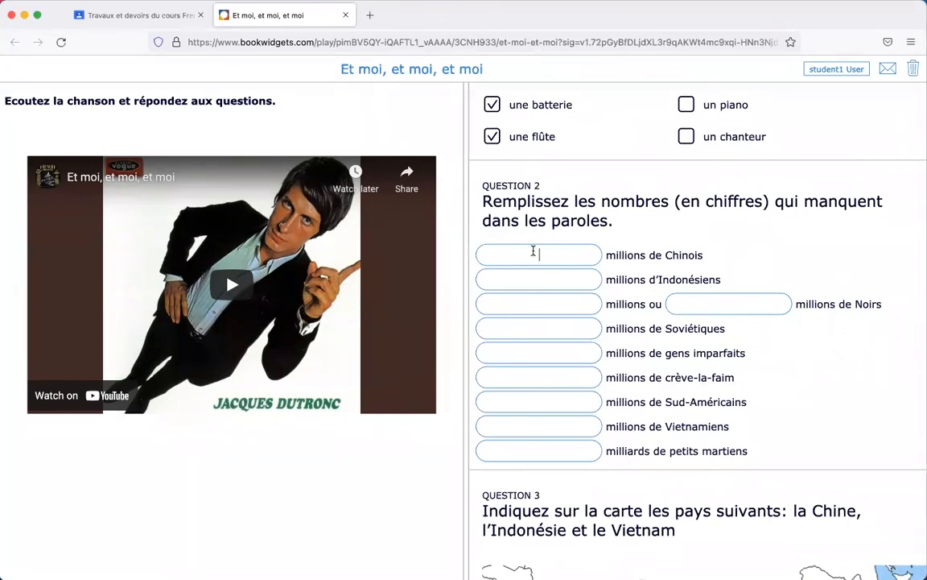
type("700")
left_click(570, 276)
type("quatre-vingts")
left_click(559, 302)
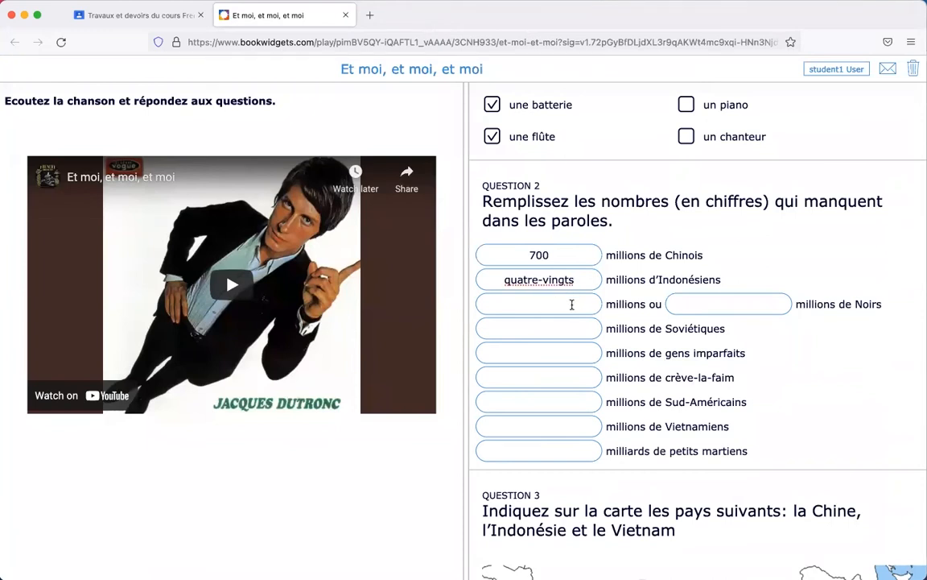
type("300")
type("400")
left_click(554, 333)
type("Trois cents")
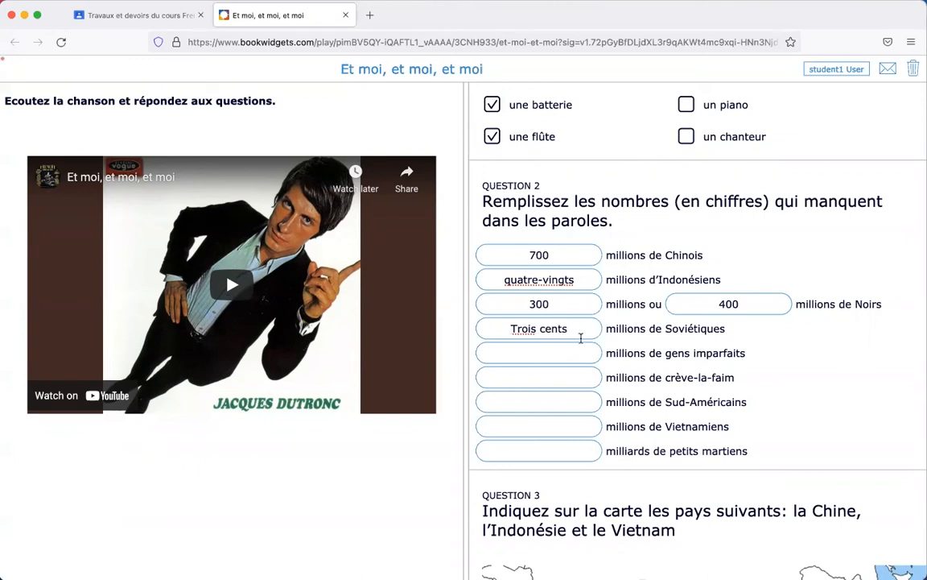
type("505à#")
key("BackSpace")
key("BackSpace")
type("050")
Step: Label the three map places Chine, vietnam and Indonésie, then move to Question 4
scroll(572, 354, "down", 5)
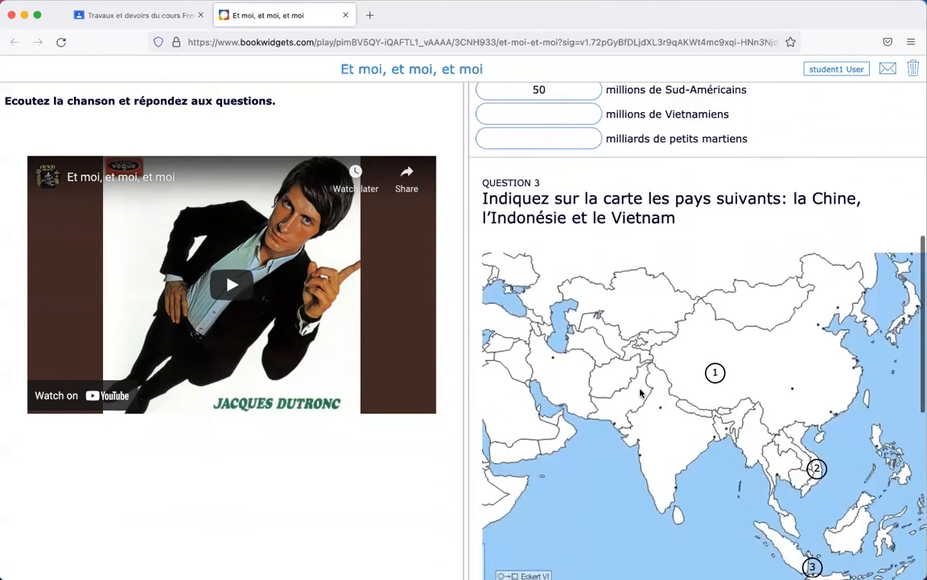
scroll(642, 393, "down", 5)
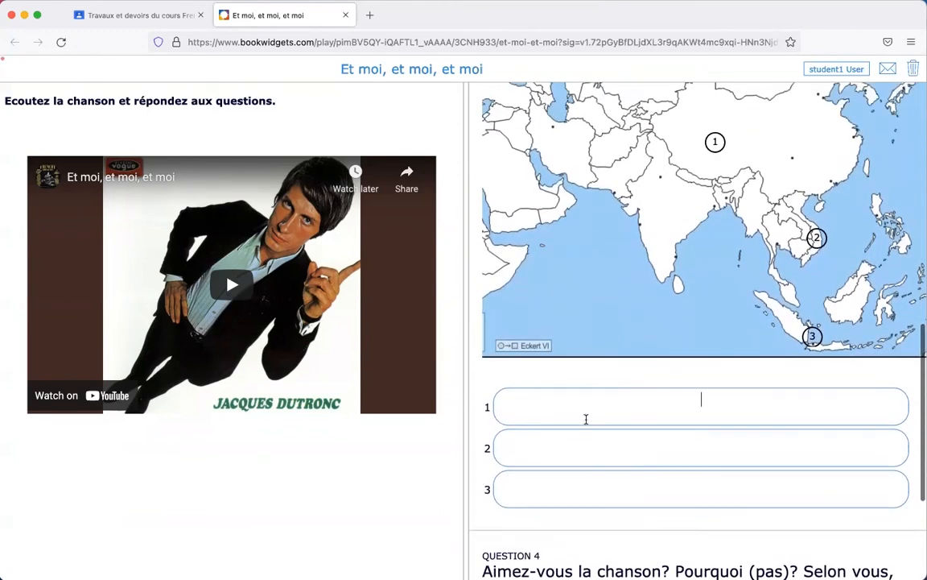
type("Chine")
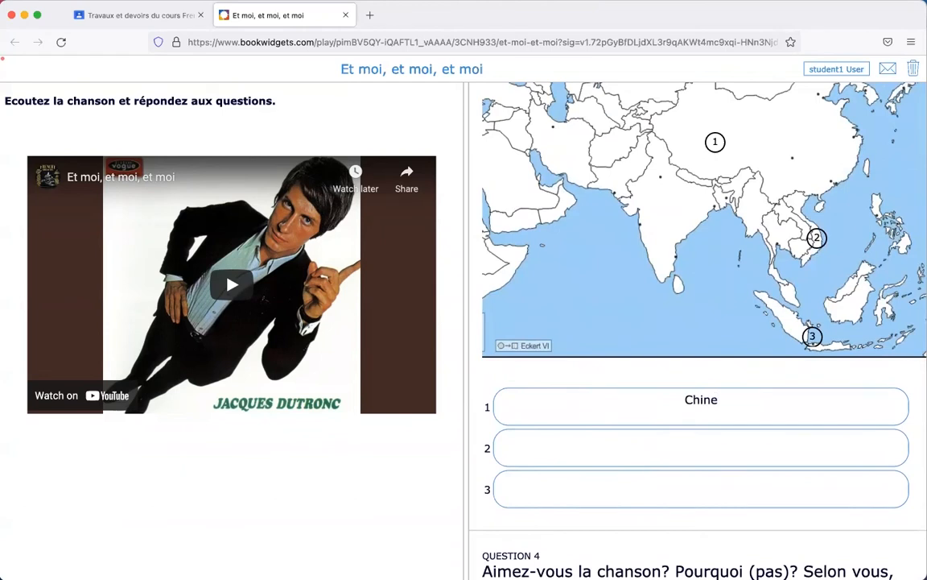
type("vietnam")
left_click(701, 481)
type("Indonésie")
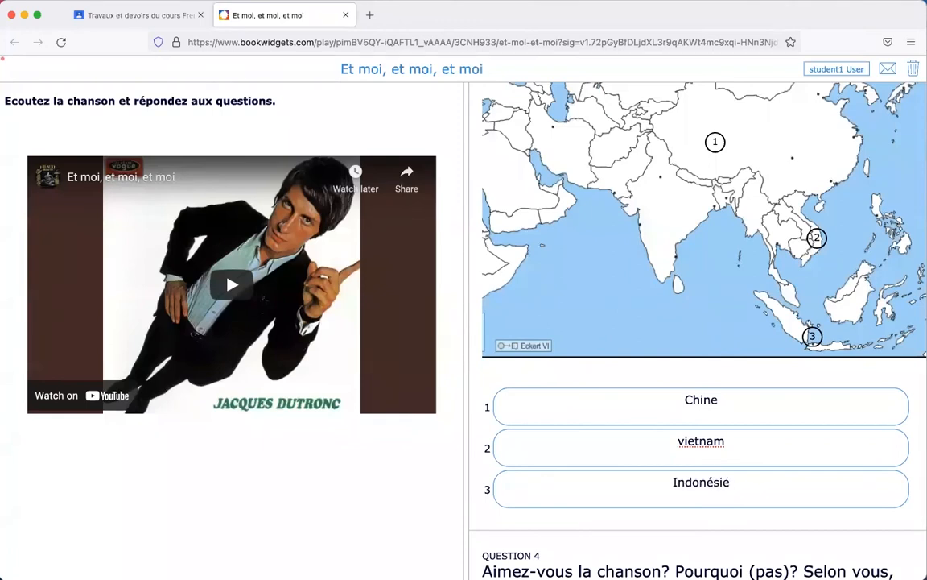
scroll(670, 360, "down", 5)
left_click(572, 452)
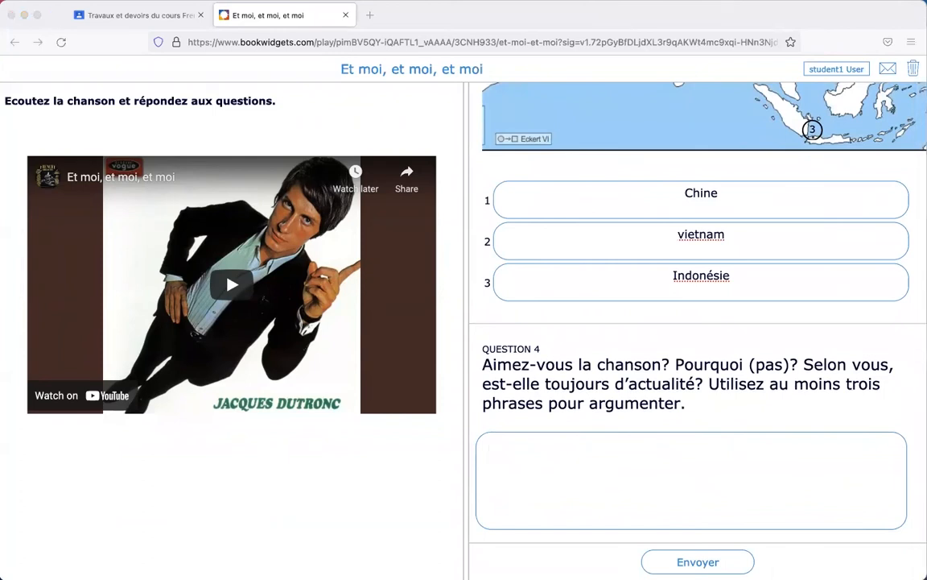
Step: Write that the song is liked and still topical because of the world's problems, then start submitting
left_click(599, 457)
type("Oui, j'aimes la chanson.")
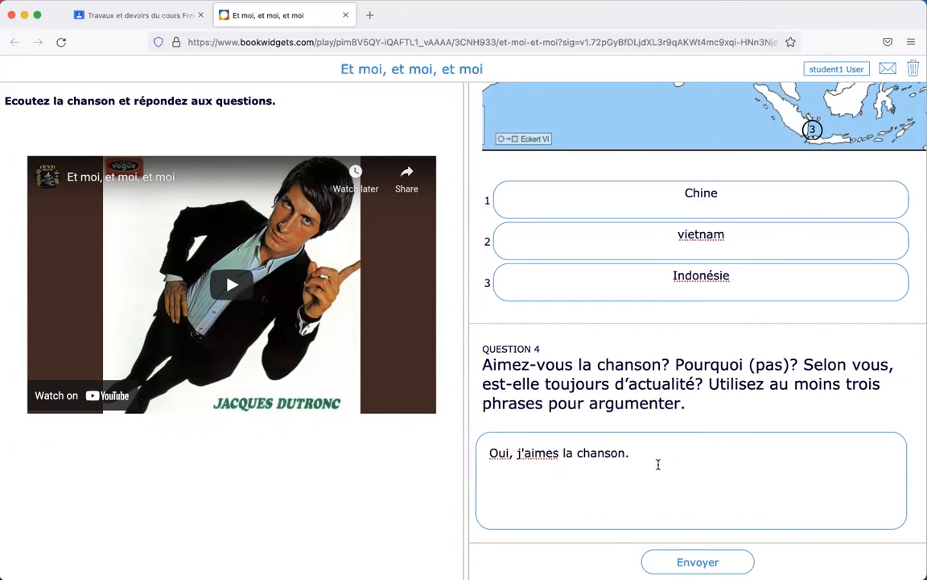
type("Je pense que c'e")
key("BackSpace")
key("BackSpace")
key("BackSpace")
key("BackSpace")
type("e c'est toujou")
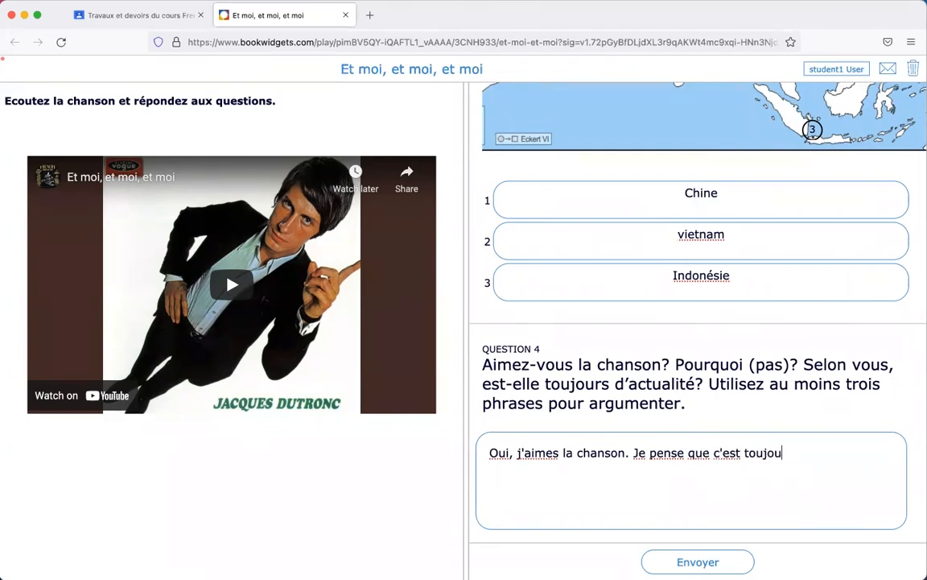
type("rs d'actualite par")
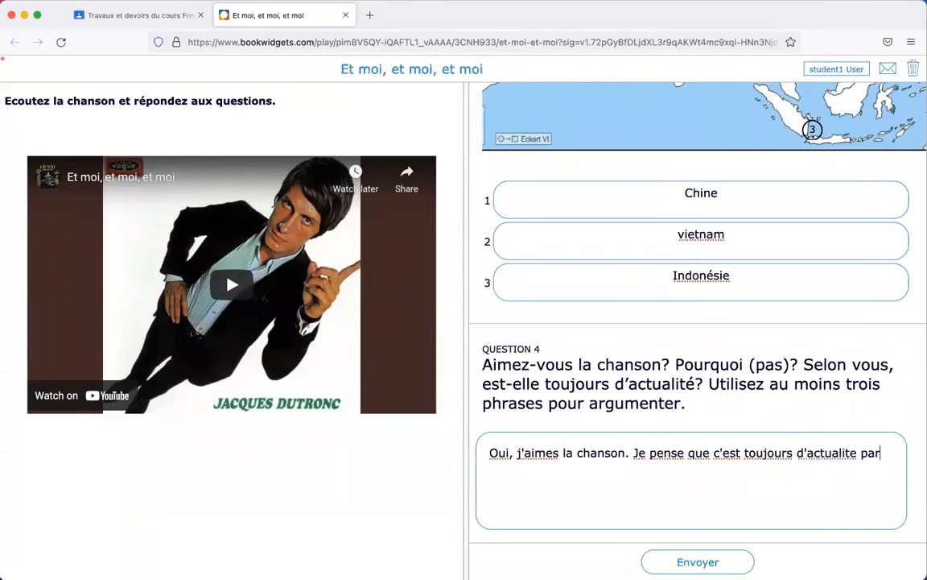
type("ce qu'il y a bcp de probl!èm")
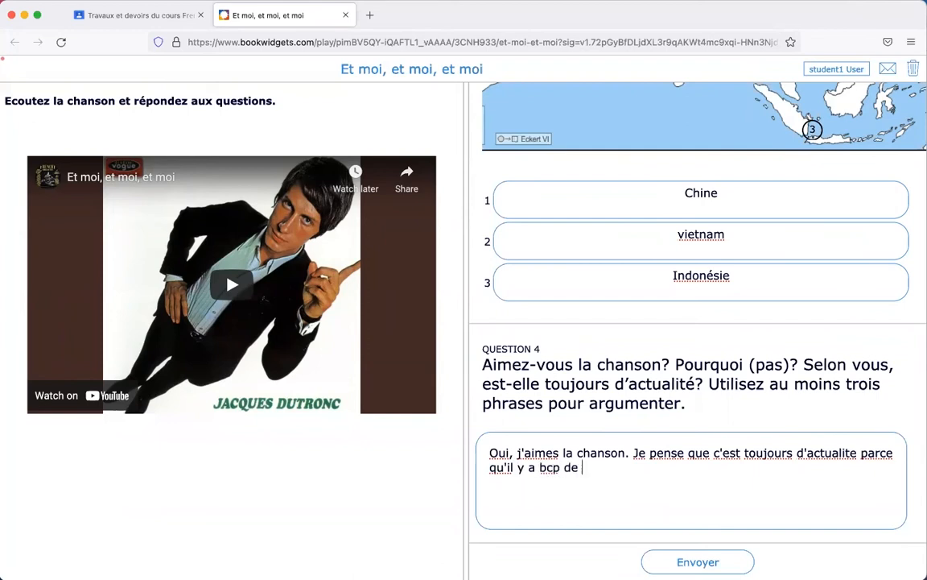
key("BackSpace")
key("BackSpace")
key("BackSpace")
type("èmes dnas")
key("BackSpace")
key("BackSpace")
key("BackSpace")
type("ans le monde.")
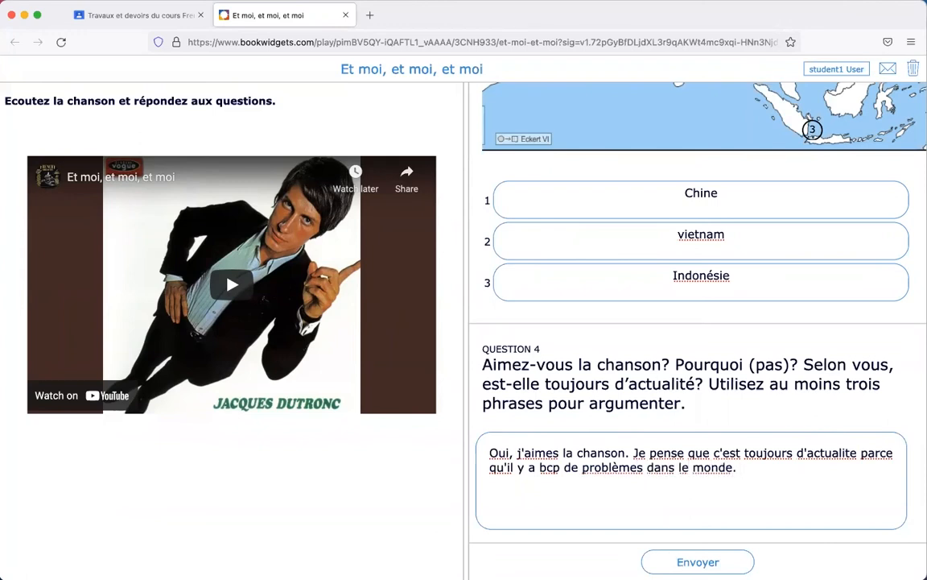
left_click(705, 562)
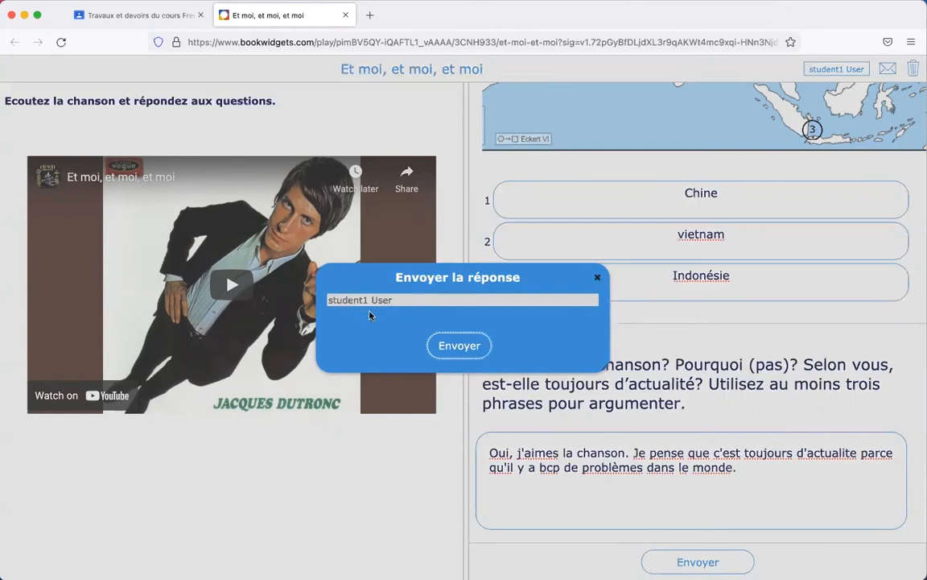
Step: Submit the quiz, review the auto-marked answers, and return to the Google Classroom window
left_click(474, 353)
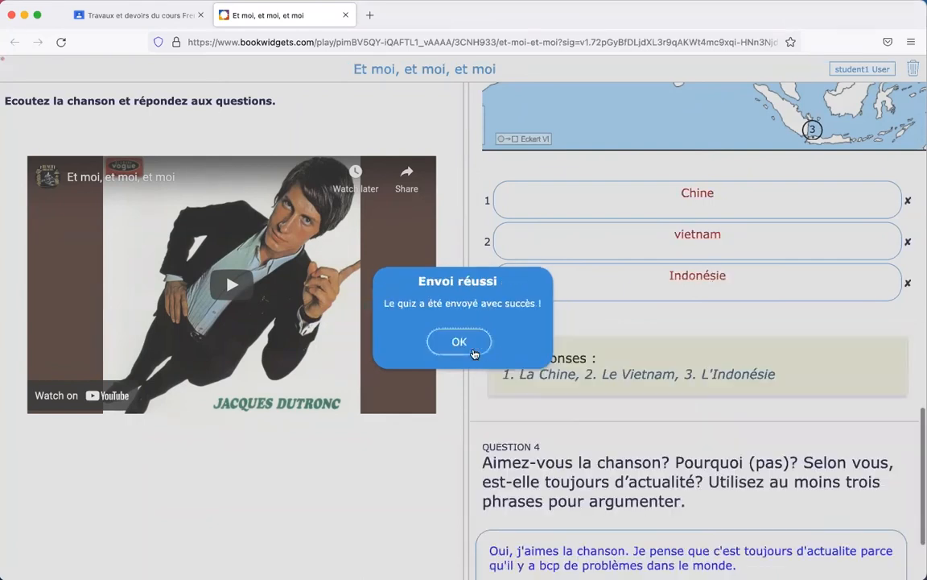
left_click(460, 342)
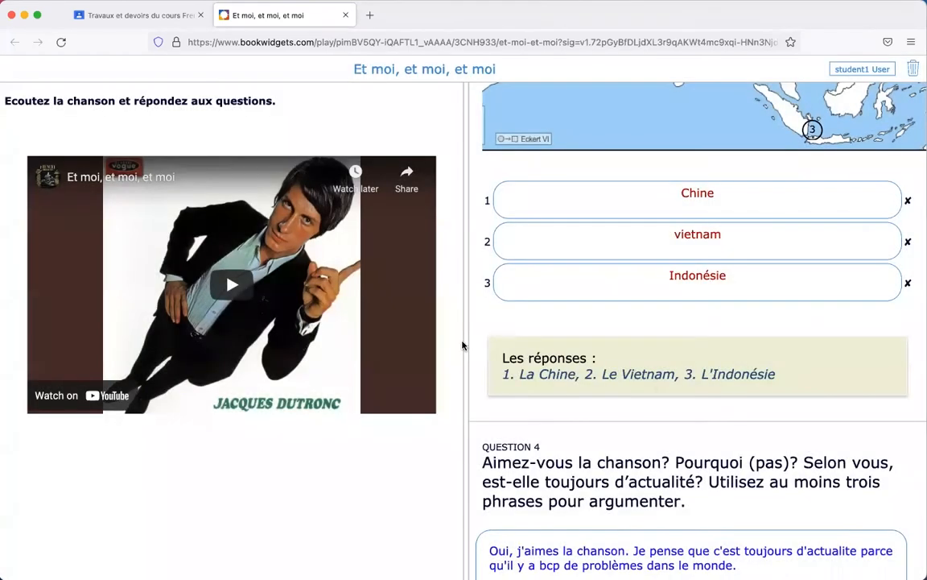
scroll(501, 358, "up", 5)
scroll(501, 359, "up", 10)
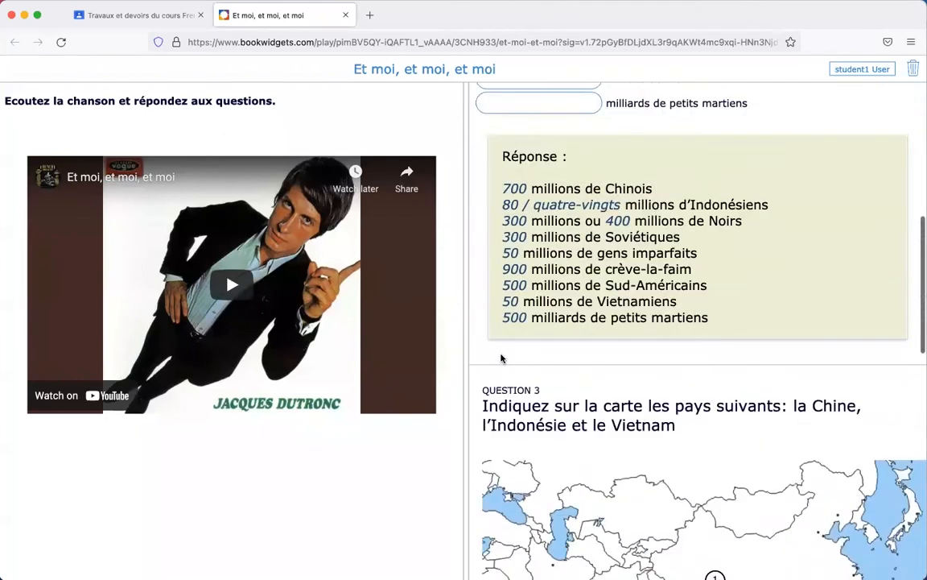
scroll(501, 359, "up", 2)
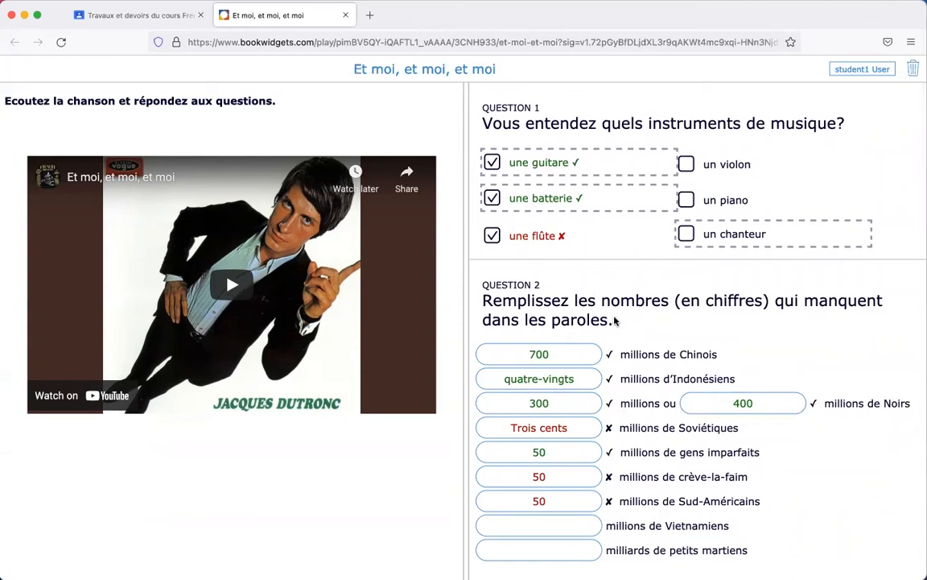
scroll(610, 330, "down", 3)
scroll(610, 334, "up", 3)
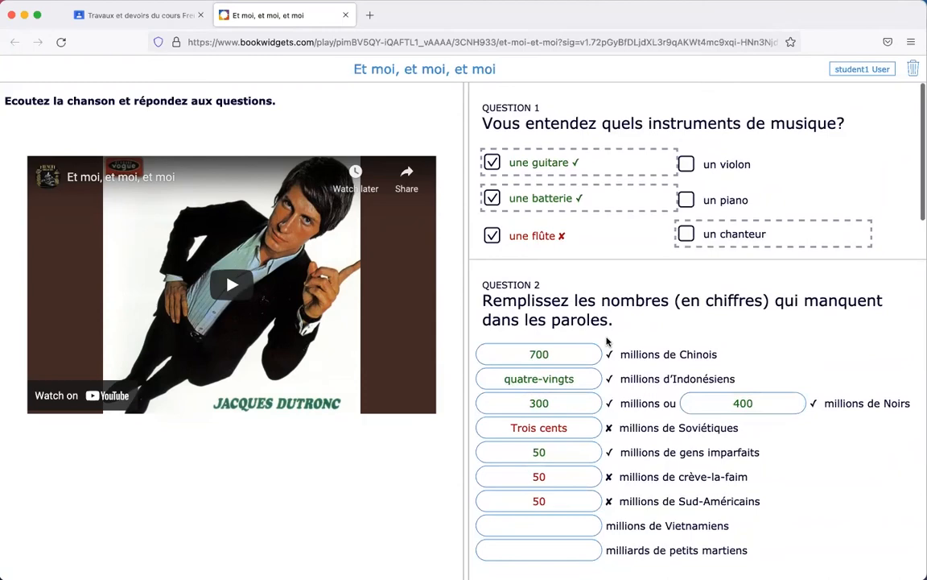
scroll(607, 341, "down", 10)
scroll(607, 341, "up", 10)
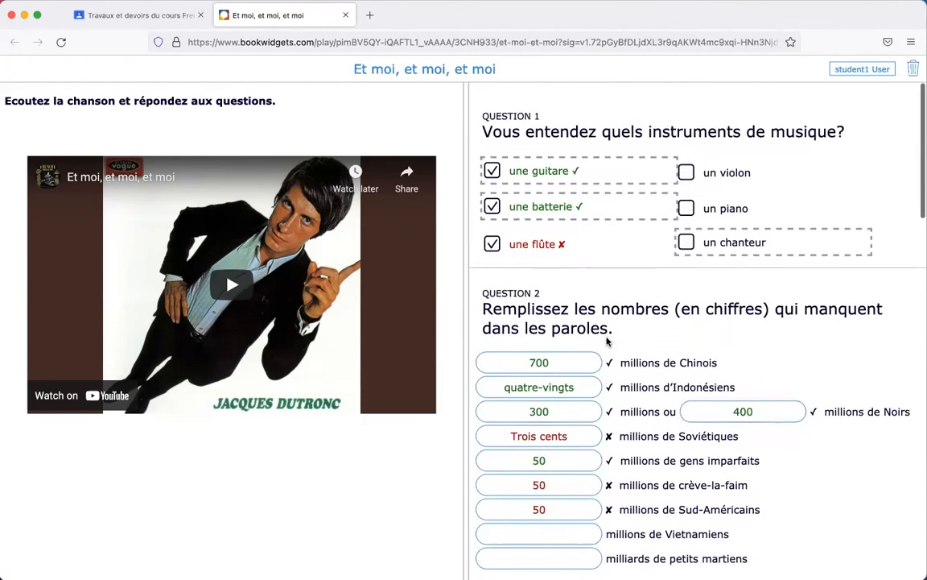
scroll(607, 342, "down", 1)
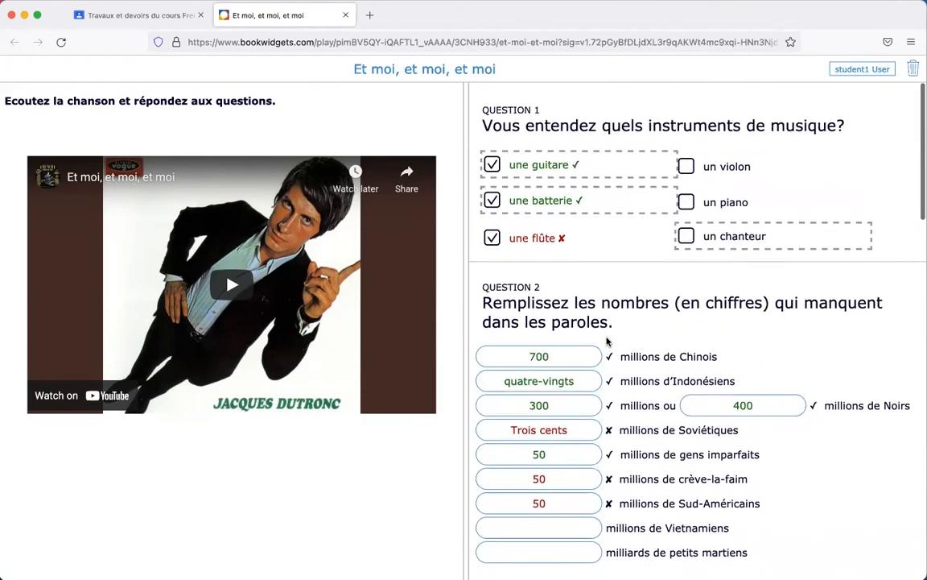
scroll(607, 341, "down", 15)
scroll(607, 341, "up", 20)
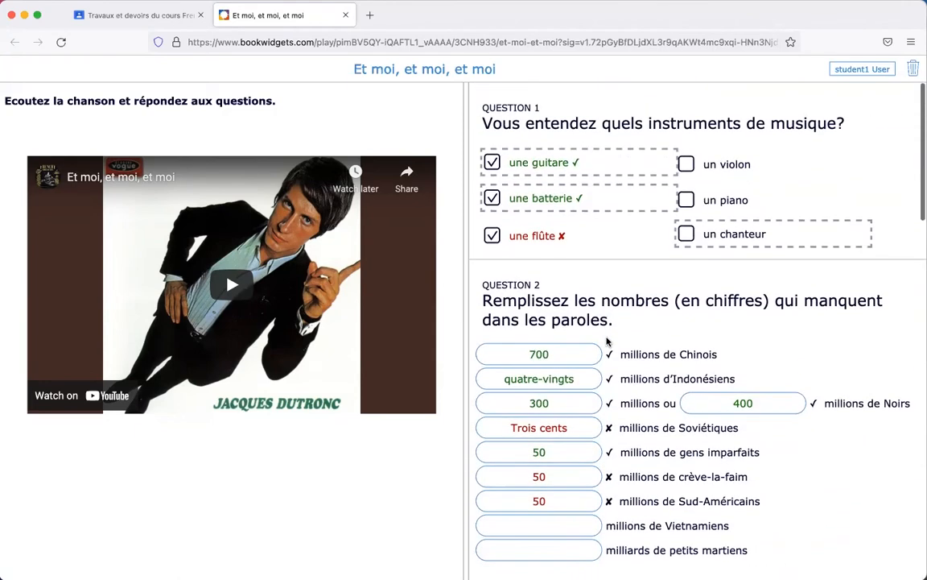
key("super+Tab")
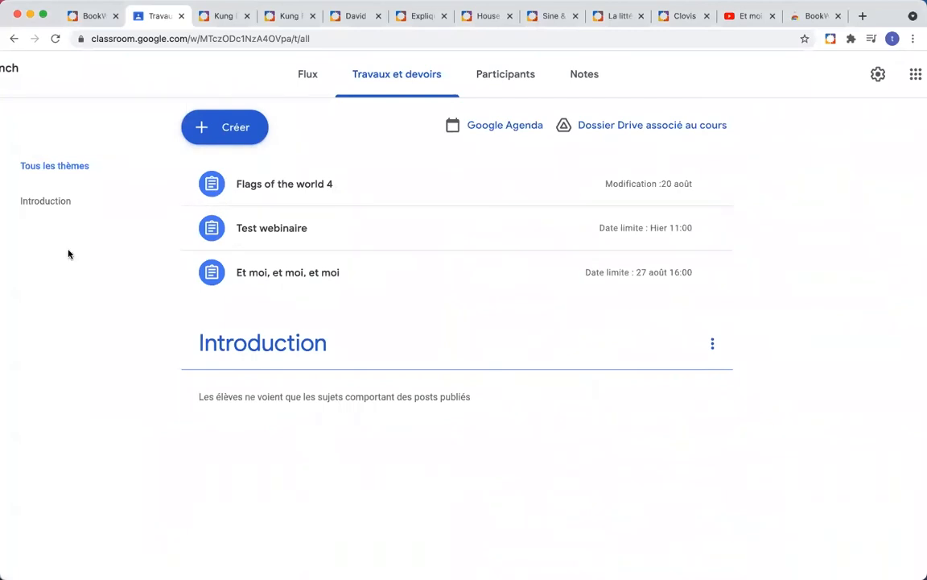
Step: Open the student's turned-in Et moi, et moi, et moi work through Remis and its BookWidgets link
left_click(307, 75)
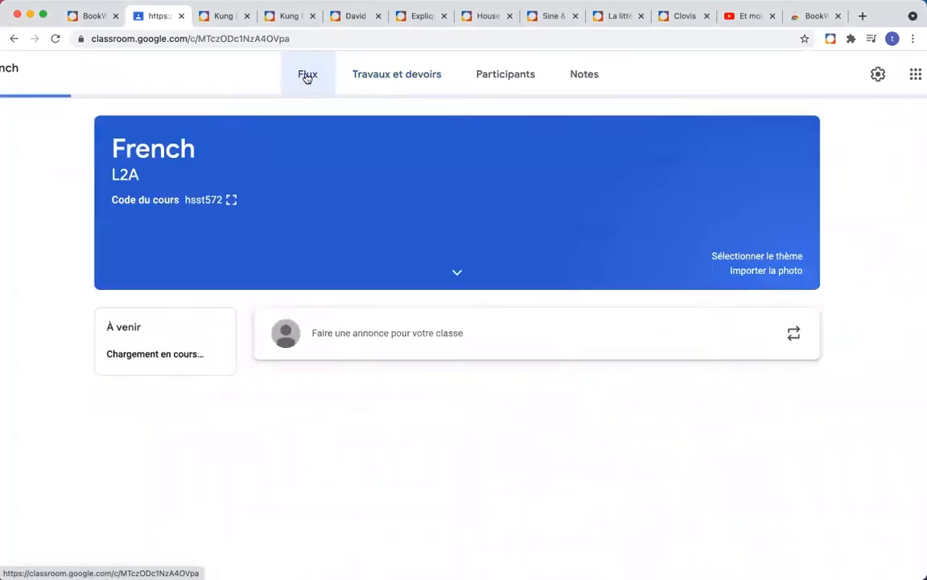
left_click(384, 78)
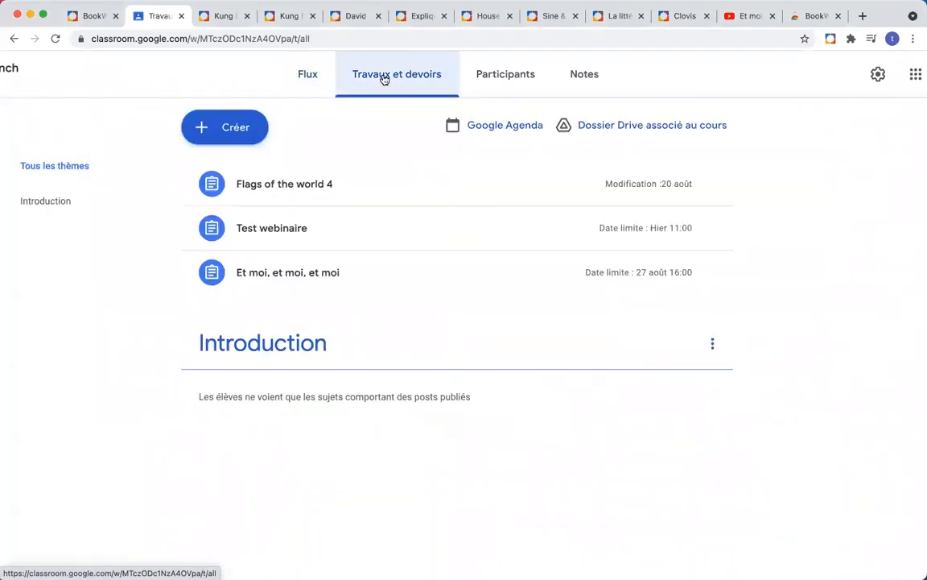
left_click(301, 273)
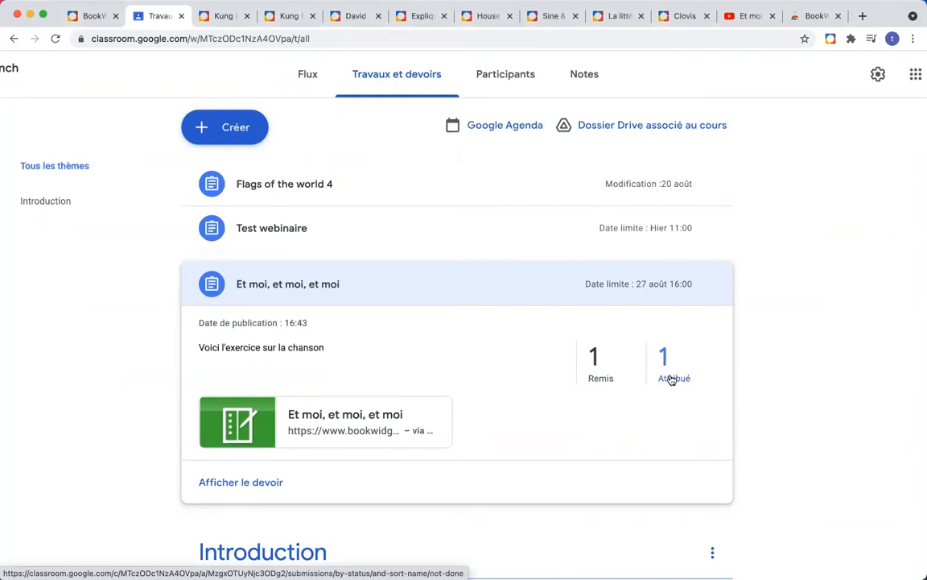
left_click(596, 356)
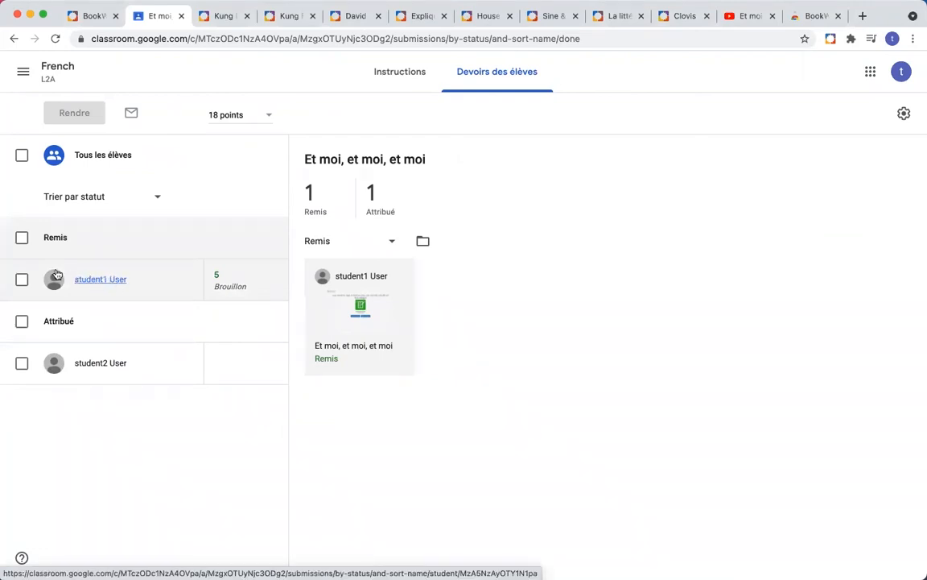
left_click(100, 280)
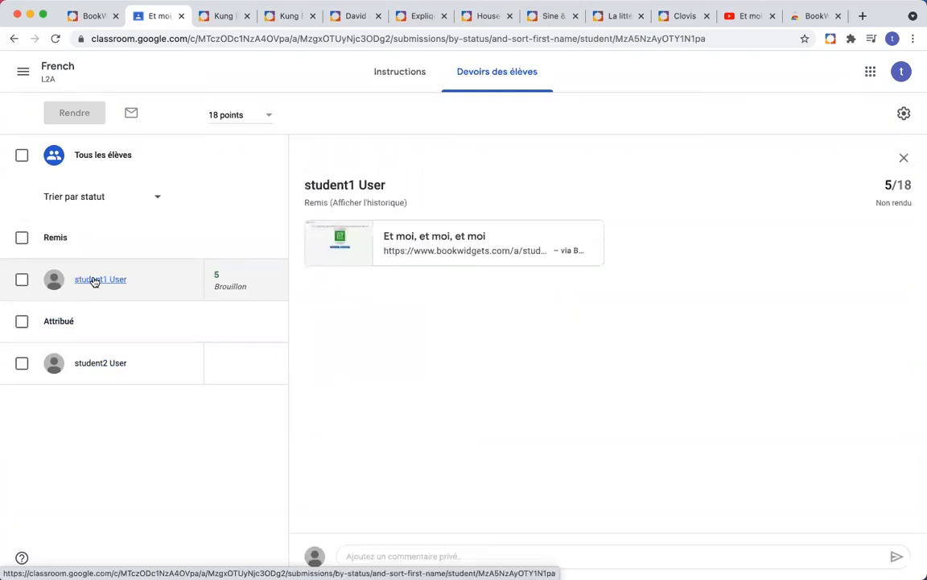
left_click(475, 238)
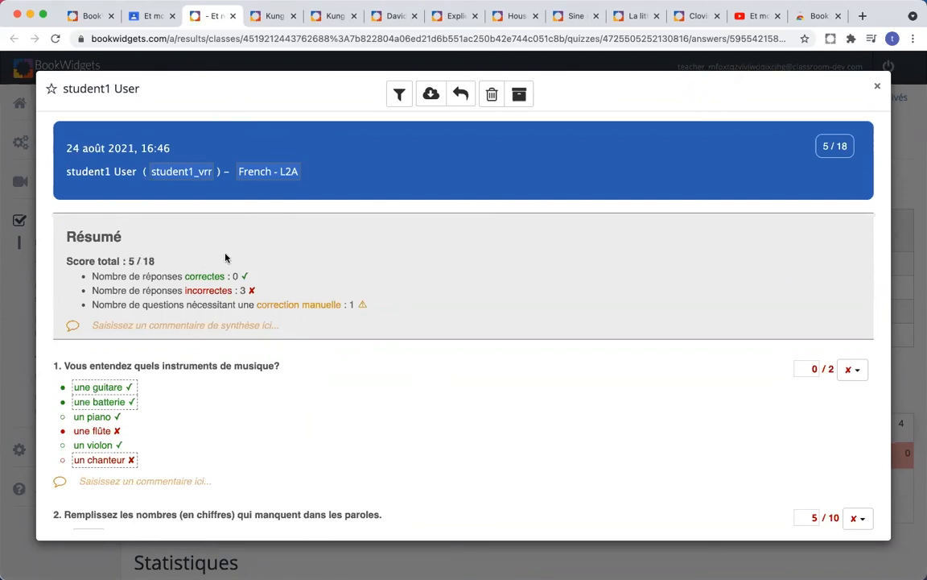
Step: Change question 1's score from 0 to 1 out of 2, bringing the total to 6 / 18
scroll(243, 256, "down", 3)
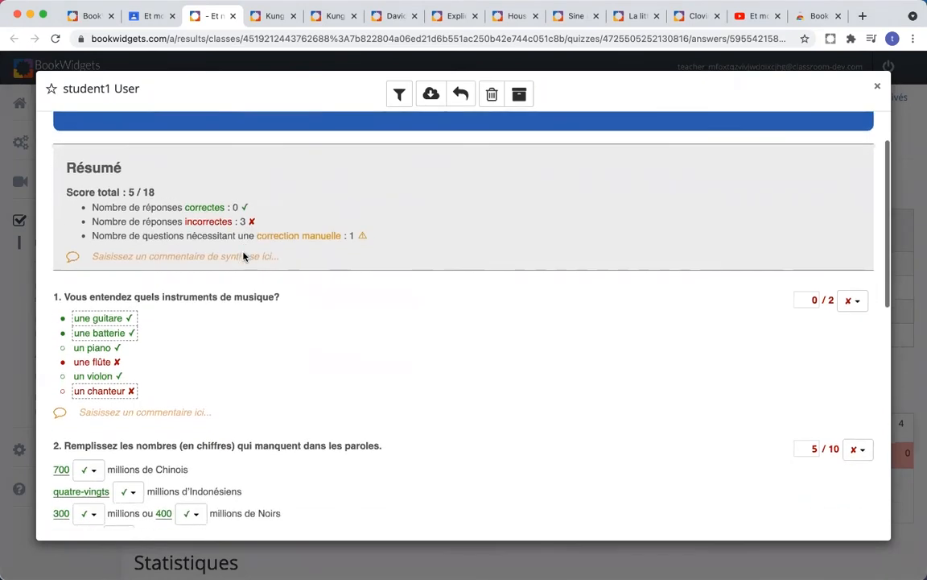
scroll(169, 348, "down", 2)
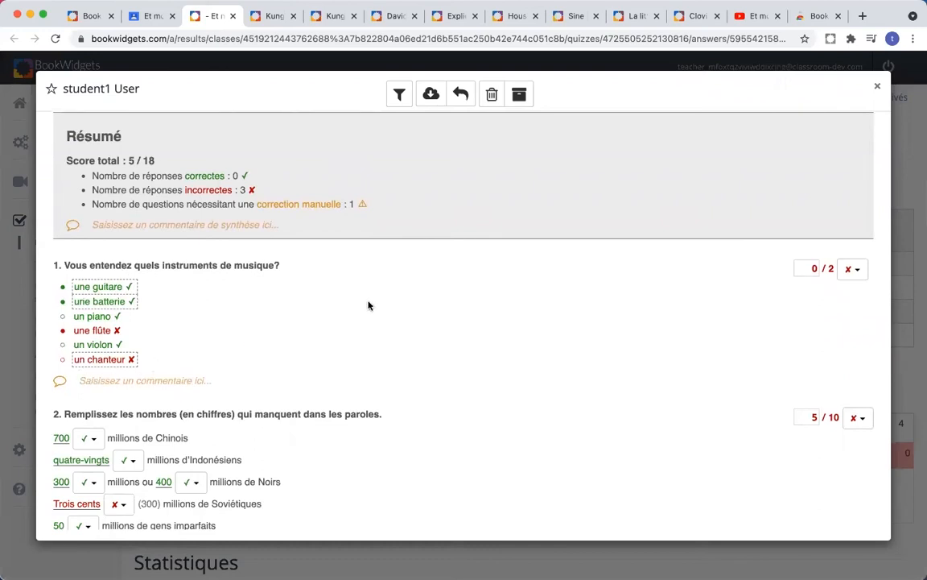
left_click_drag(810, 271, 821, 273)
type("1")
left_click(781, 306)
scroll(459, 311, "down", 3)
scroll(458, 312, "down", 1)
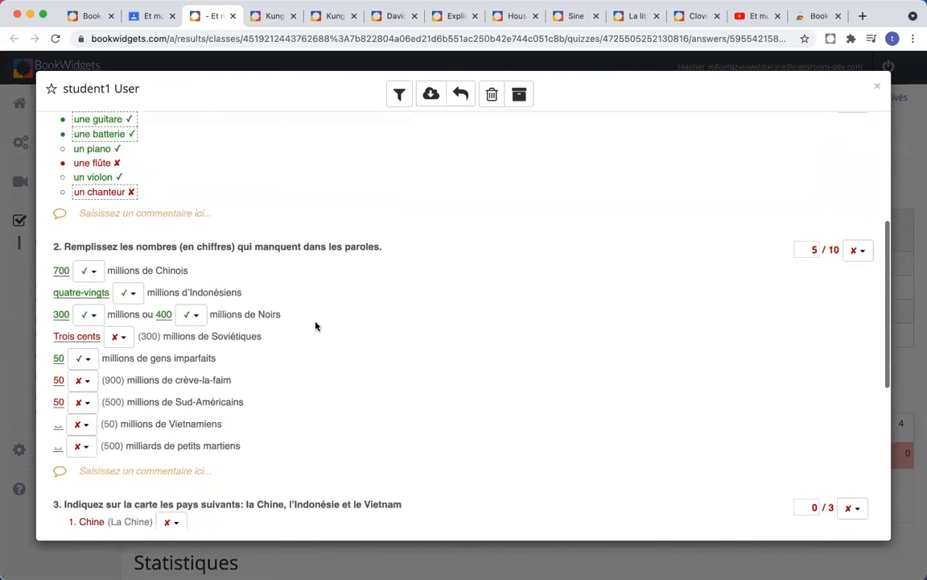
scroll(291, 335, "up", 4)
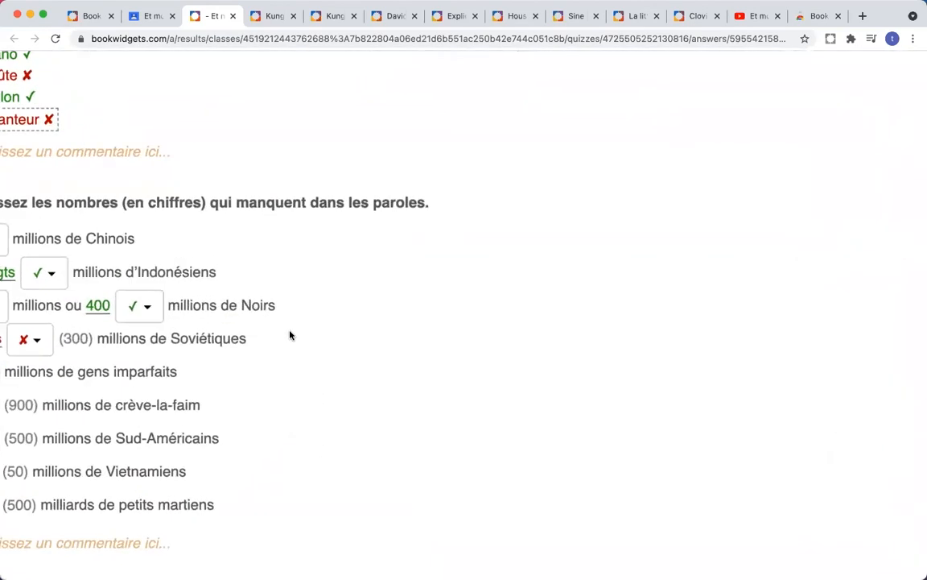
scroll(222, 320, "left", 4)
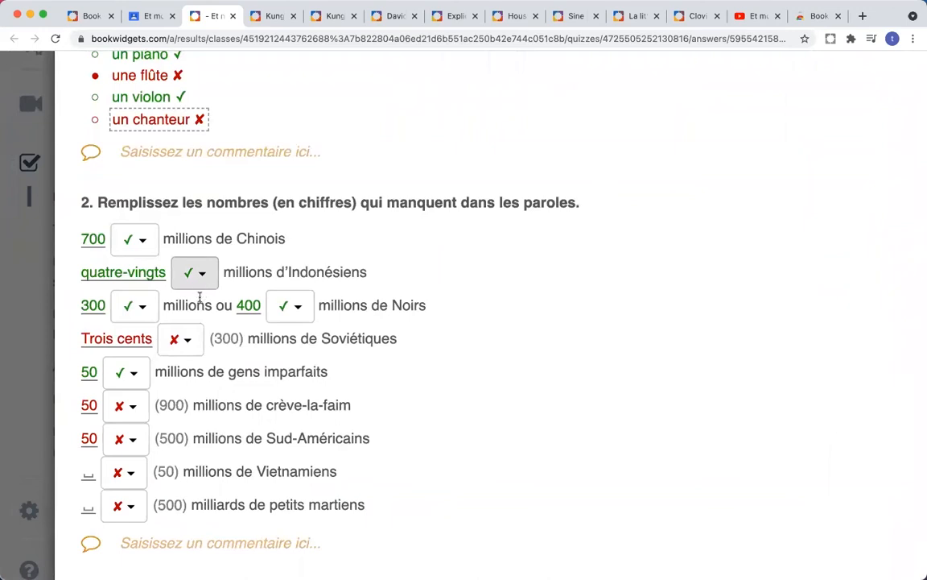
Step: Mark the 'Trois cents' answer as correct
left_click(191, 342)
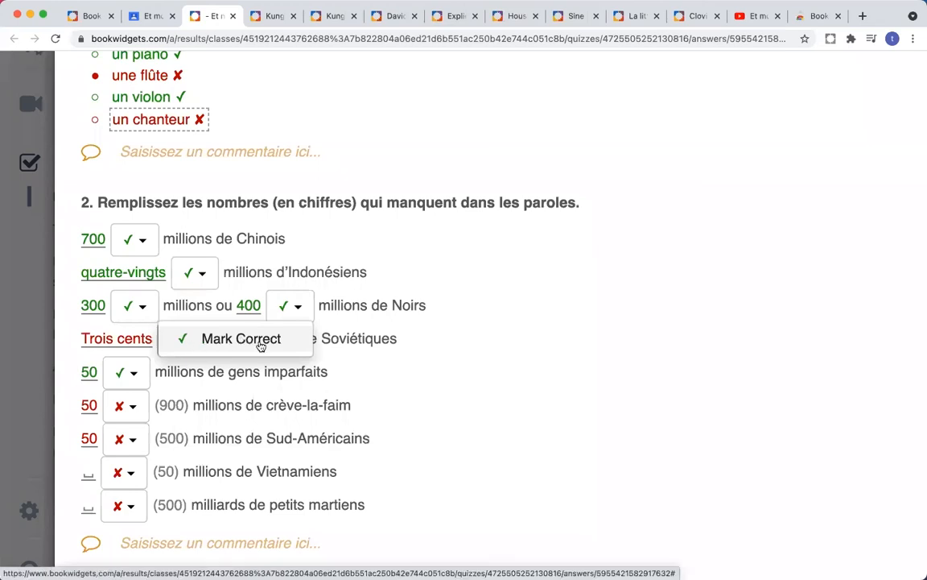
left_click(260, 343)
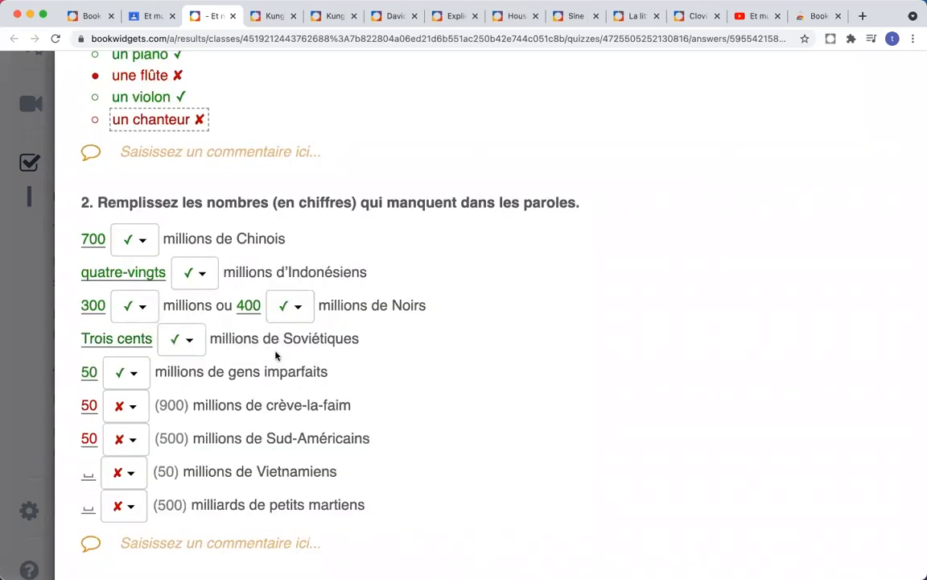
scroll(282, 358, "down", 2)
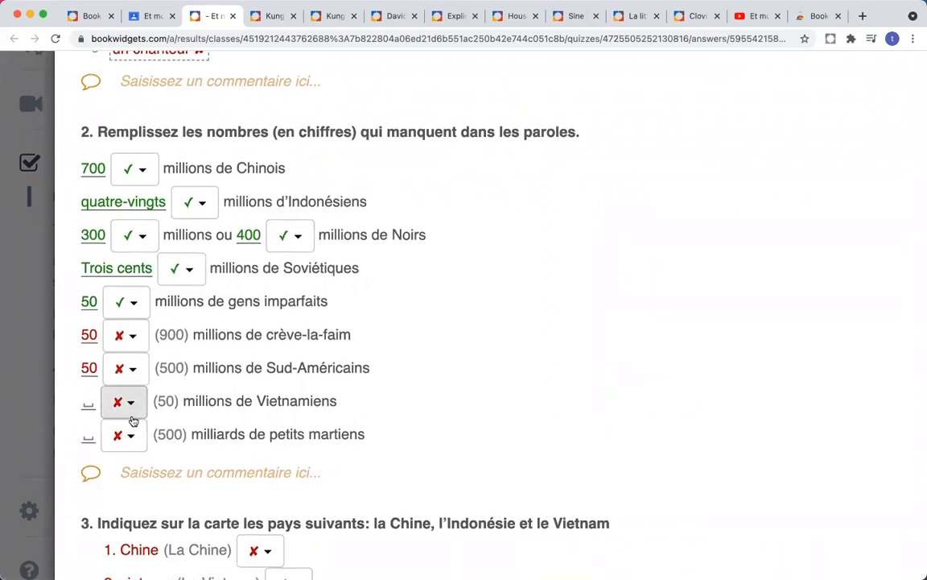
Step: Comment 'Tu n'as pas répondu aux deux dernières questions!' under question 2's answers
left_click(165, 472)
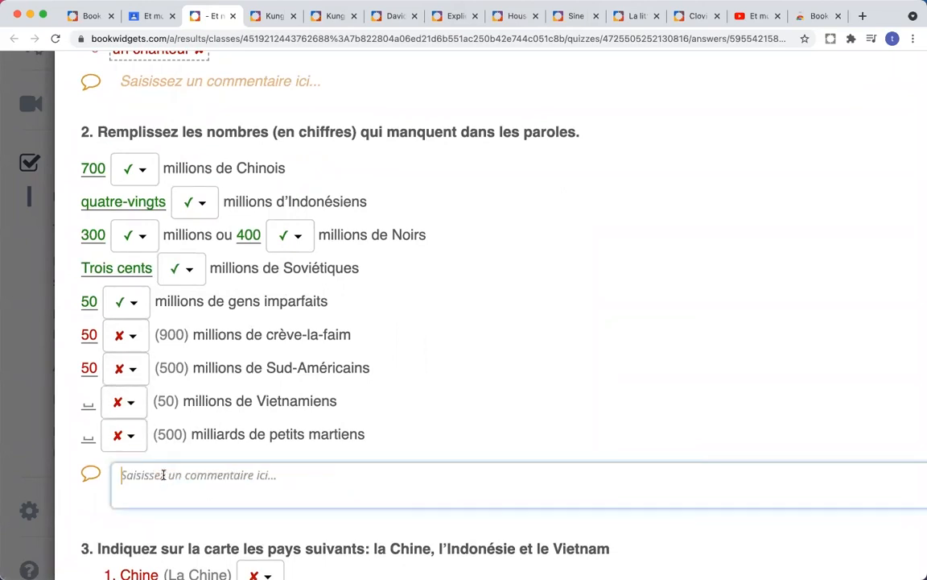
type("Tu n'as pas répon")
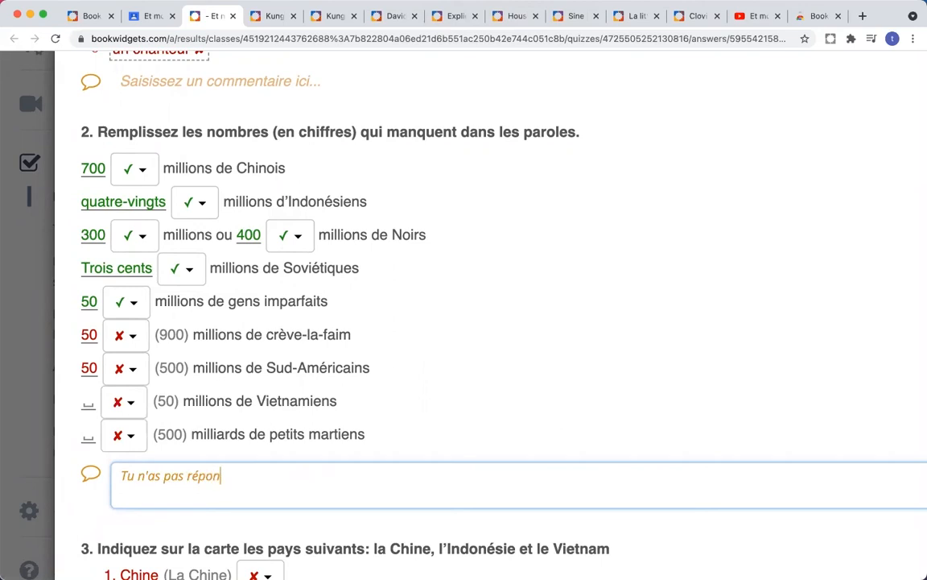
type("du aux deux dernières qu")
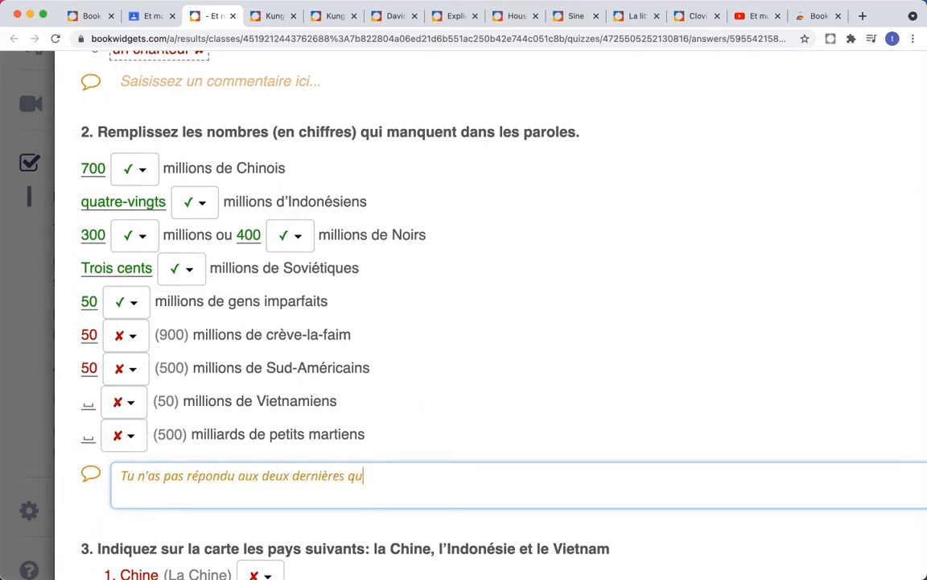
type("estions!")
left_click(484, 385)
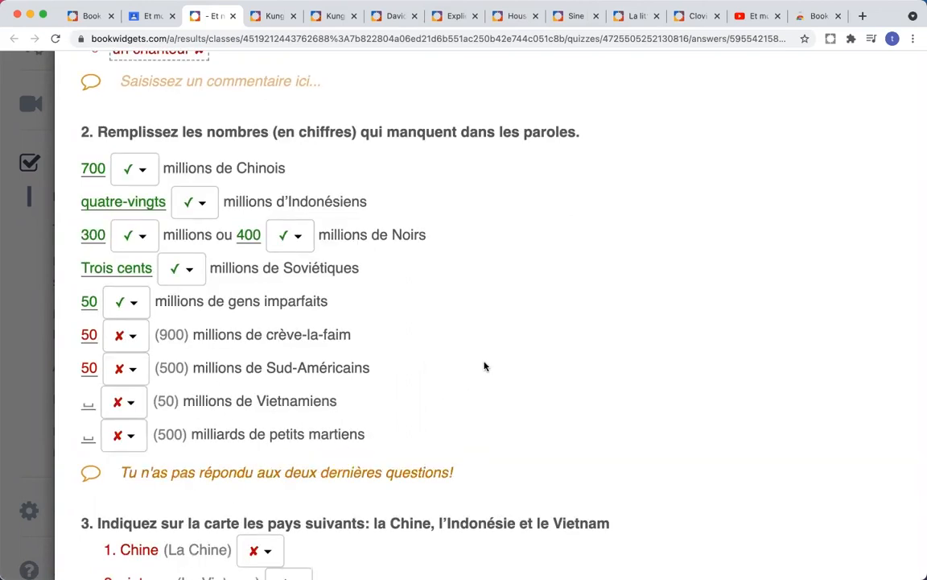
scroll(477, 375, "up", 10)
scroll(485, 367, "down", 1)
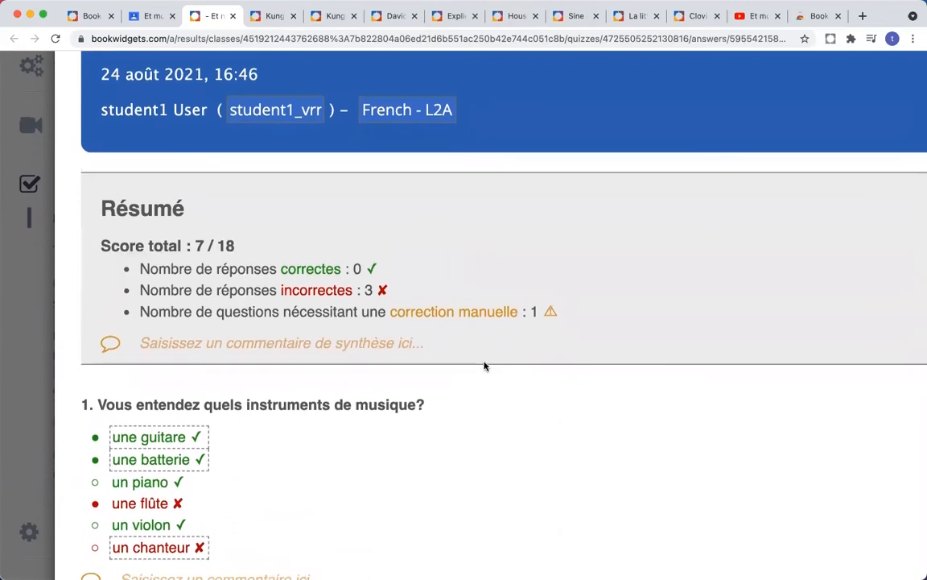
scroll(541, 413, "down", 7)
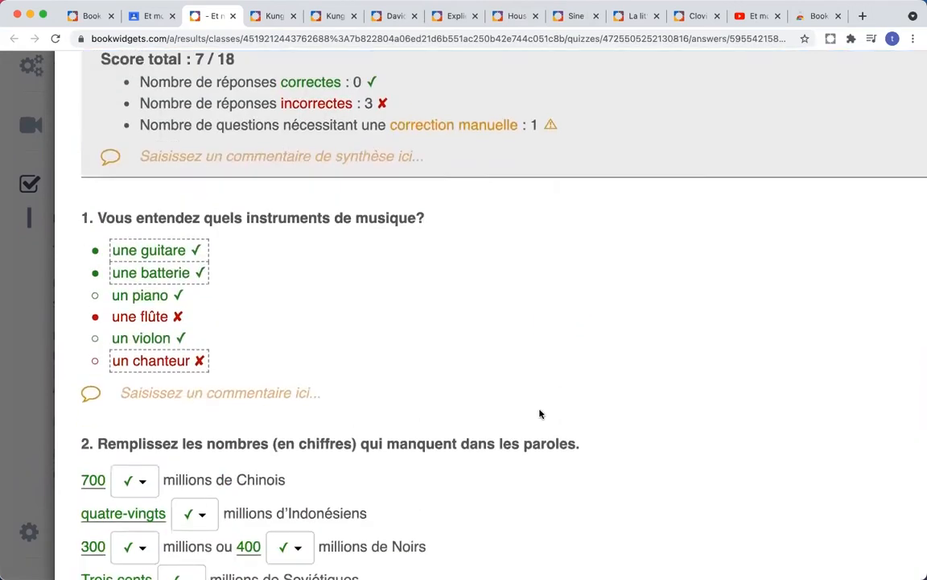
scroll(541, 414, "up", 1)
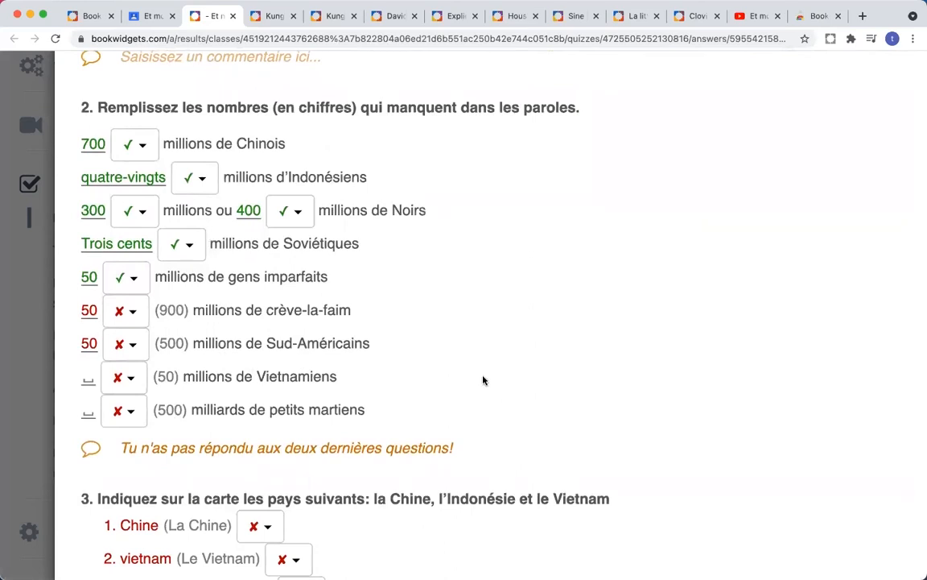
scroll(483, 380, "down", 1)
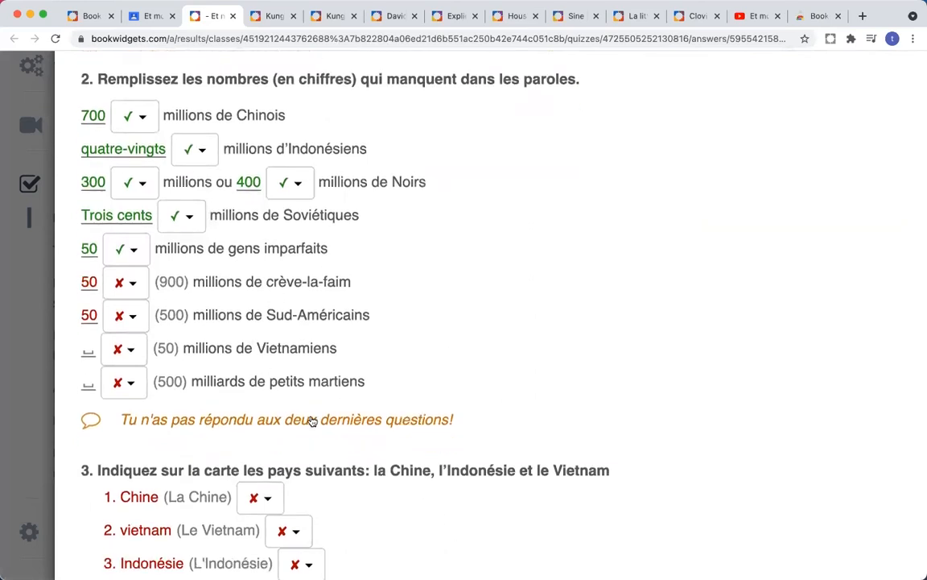
Step: Mark the Chine, vietnam and Indonésie answers in question 3 as correct, scoring 3 / 3
scroll(460, 383, "down", 4)
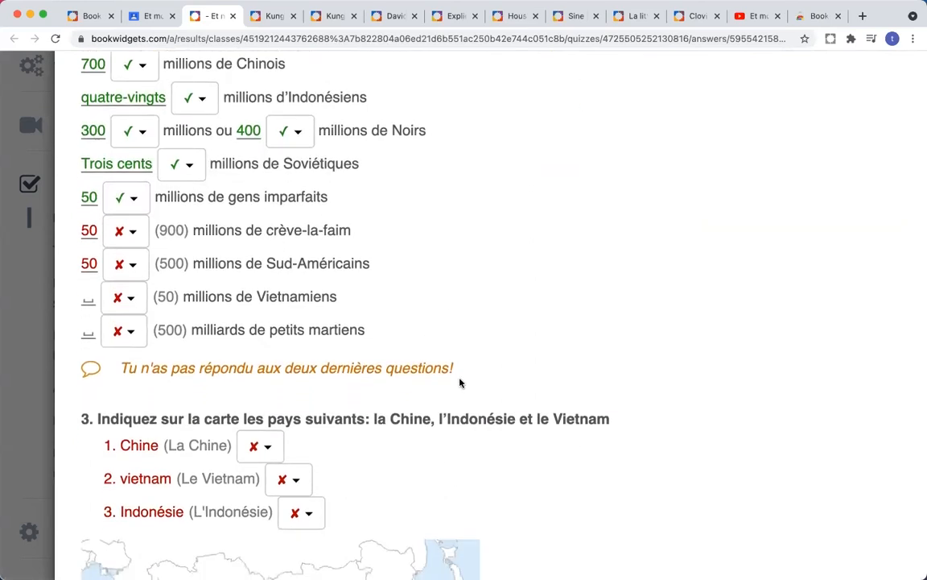
scroll(459, 383, "down", 3)
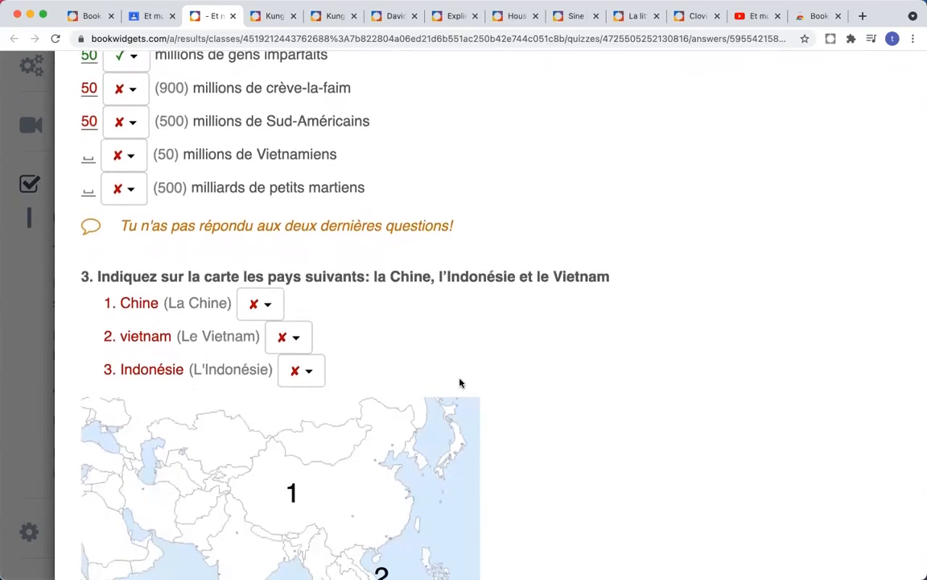
scroll(460, 382, "down", 2)
scroll(459, 382, "down", 4)
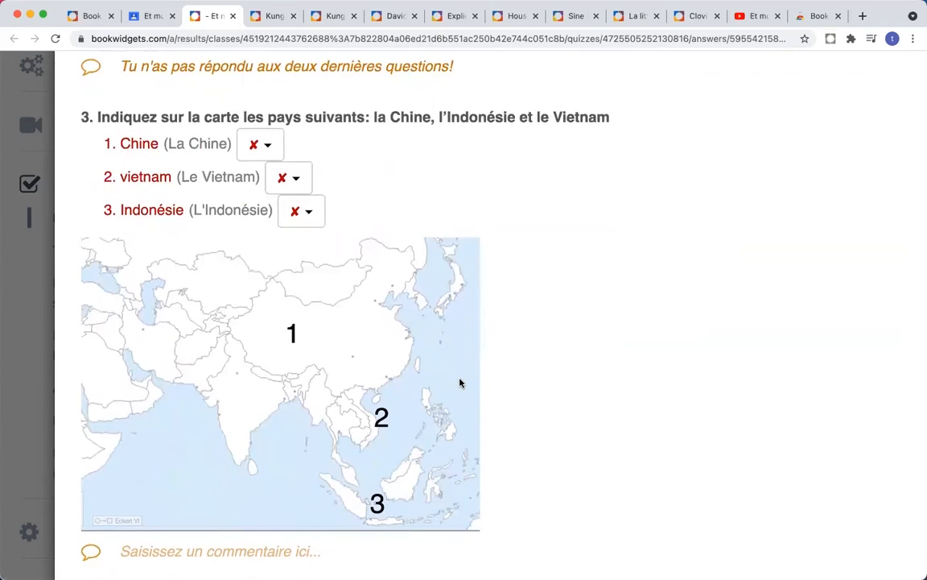
left_click(272, 151)
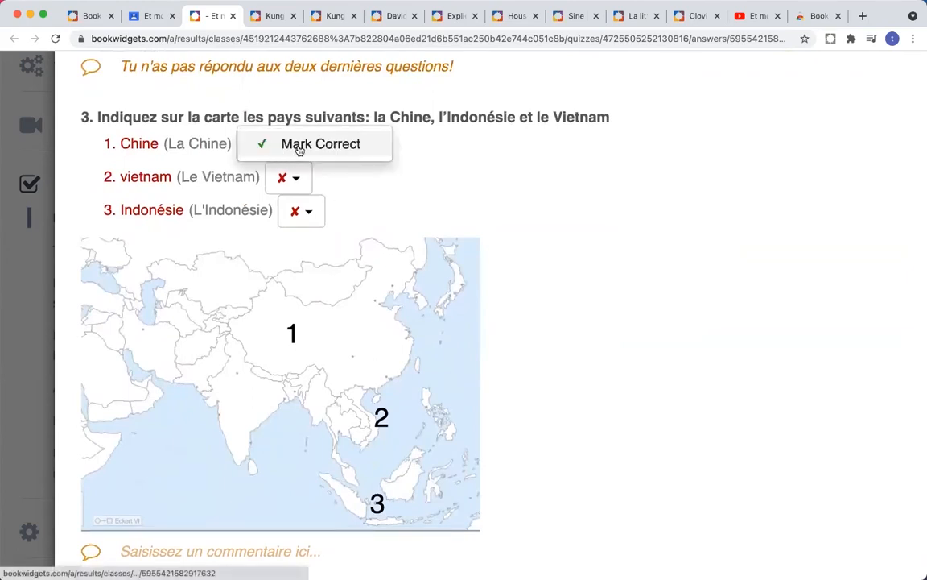
left_click(306, 146)
left_click(299, 180)
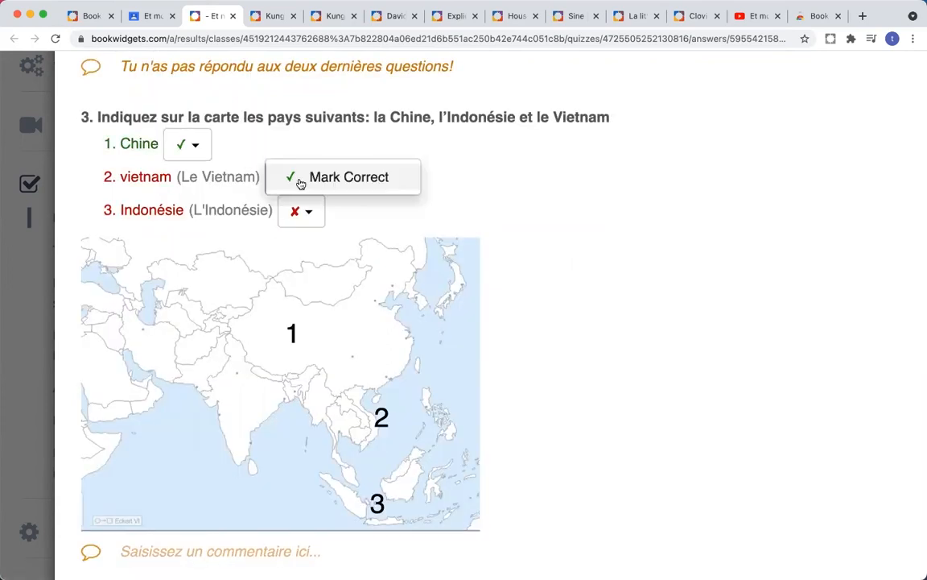
left_click(326, 180)
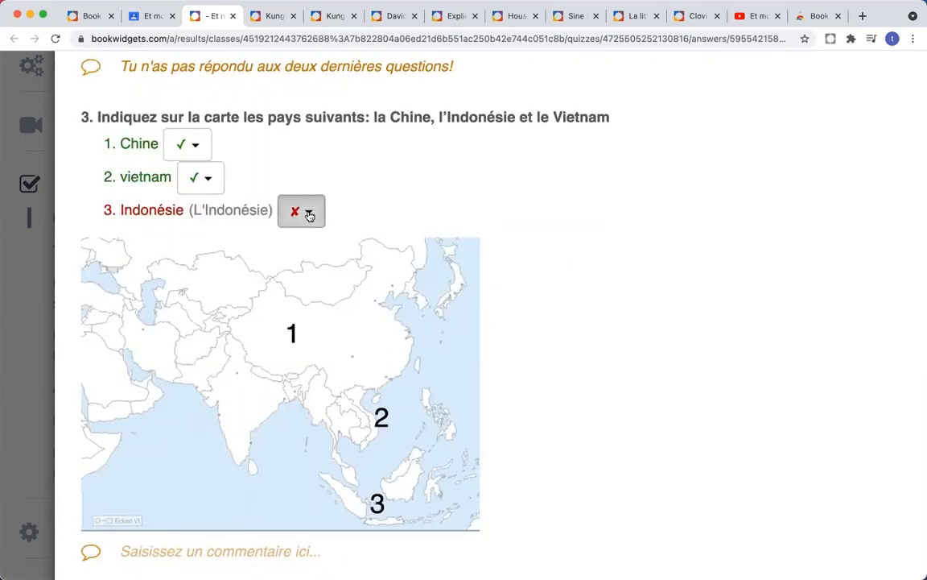
left_click(308, 212)
left_click(340, 217)
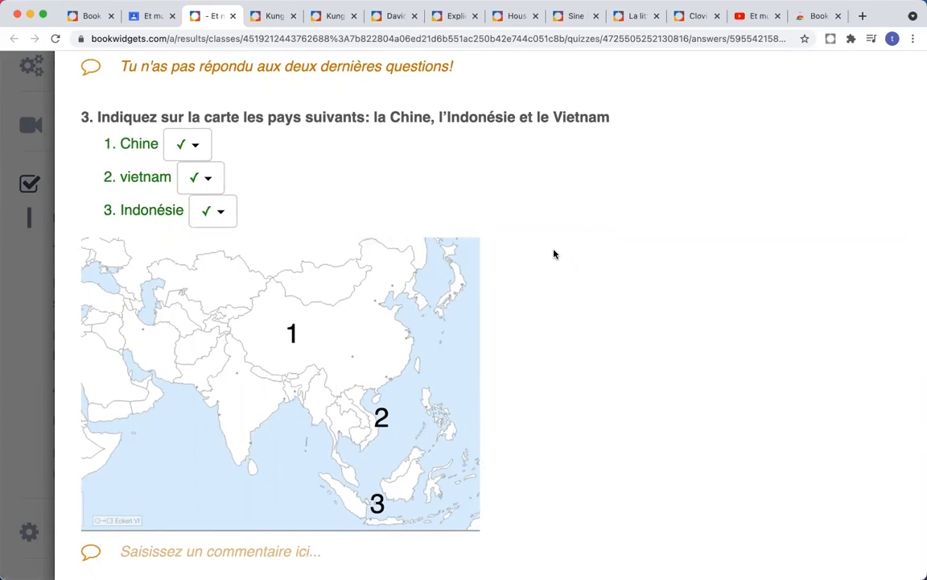
scroll(554, 253, "right", 6)
scroll(554, 253, "left", 2)
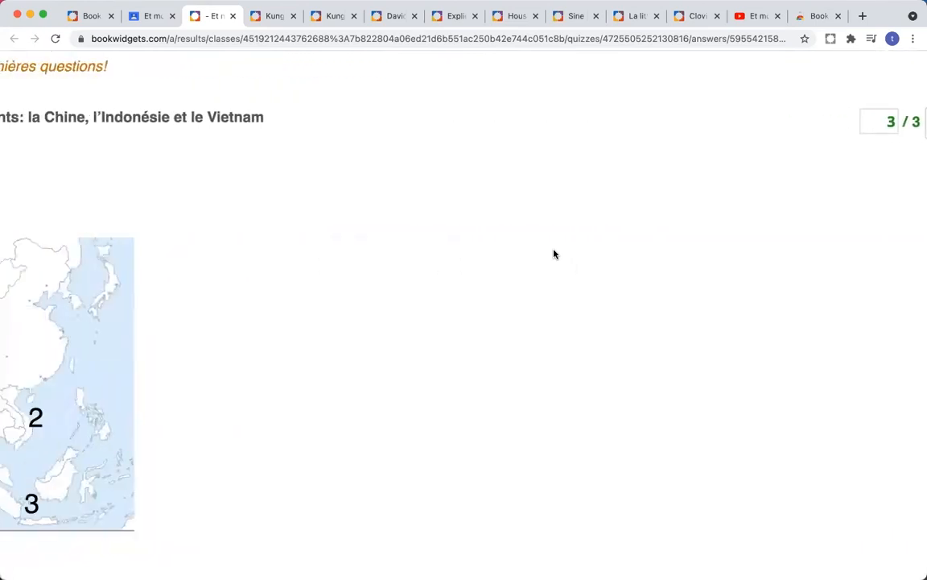
scroll(554, 254, "left", 4)
scroll(554, 254, "down", 4)
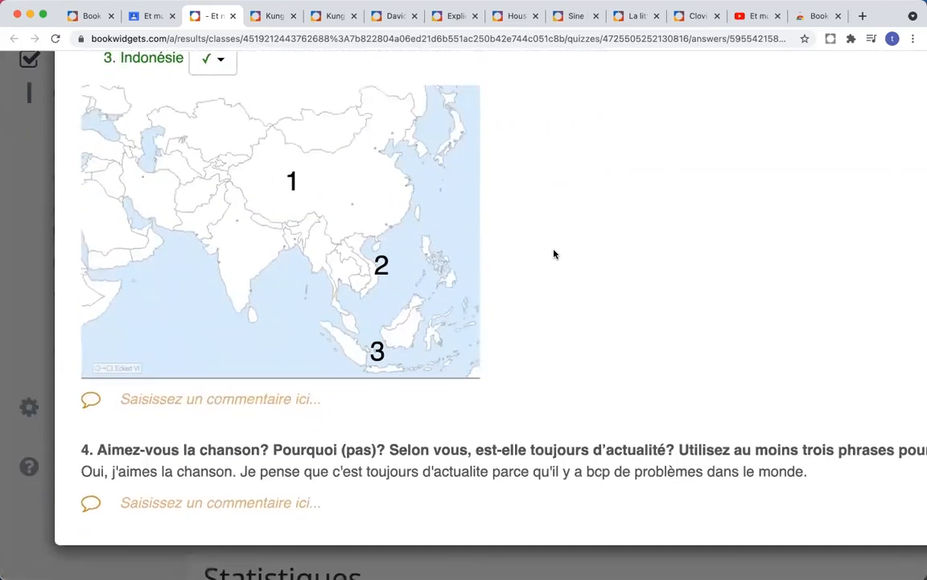
Step: Highlight 'aimes' for annotation and add the comment 'conjugaisons!!' under answer 4
scroll(554, 253, "down", 1)
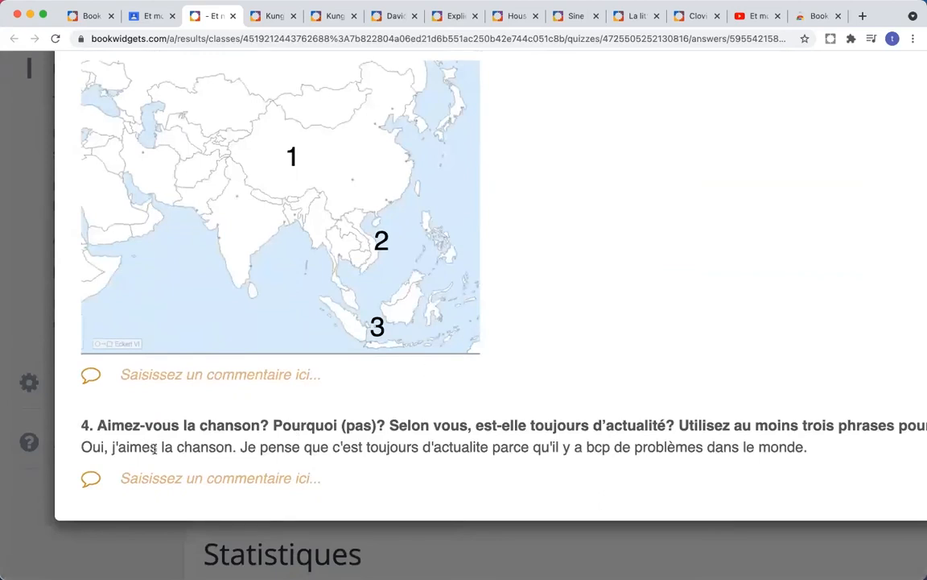
left_click_drag(157, 448, 145, 448)
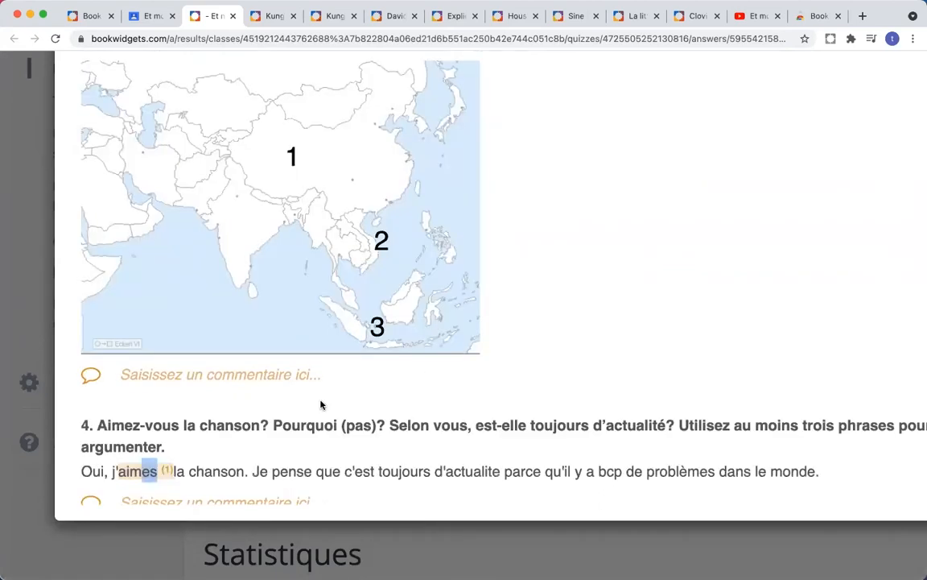
scroll(231, 467, "down", 1)
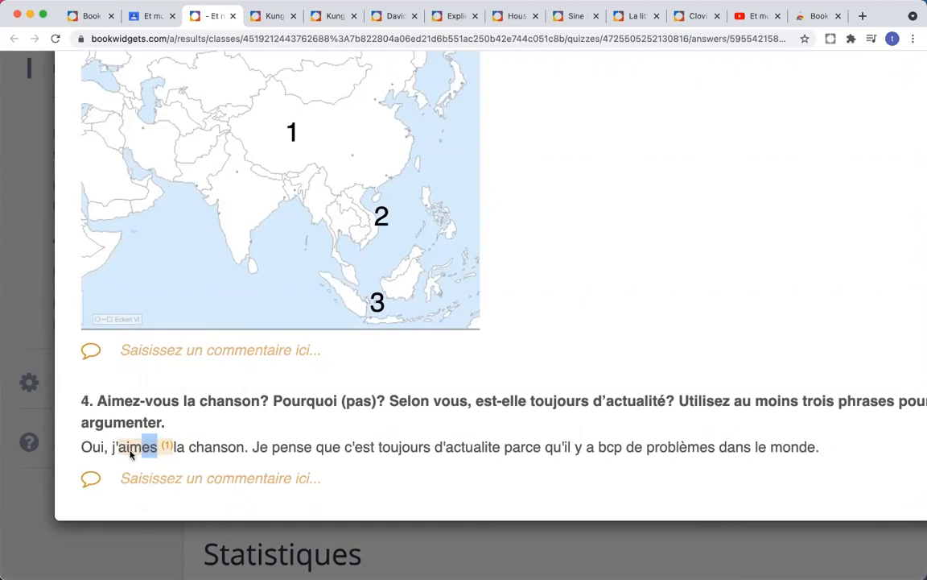
left_click(182, 481)
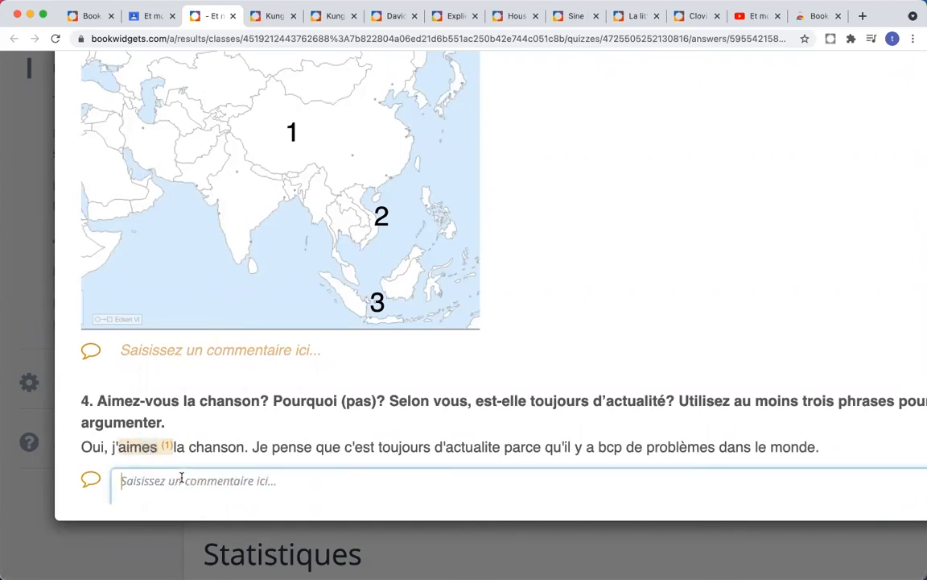
scroll(309, 445, "down", 1)
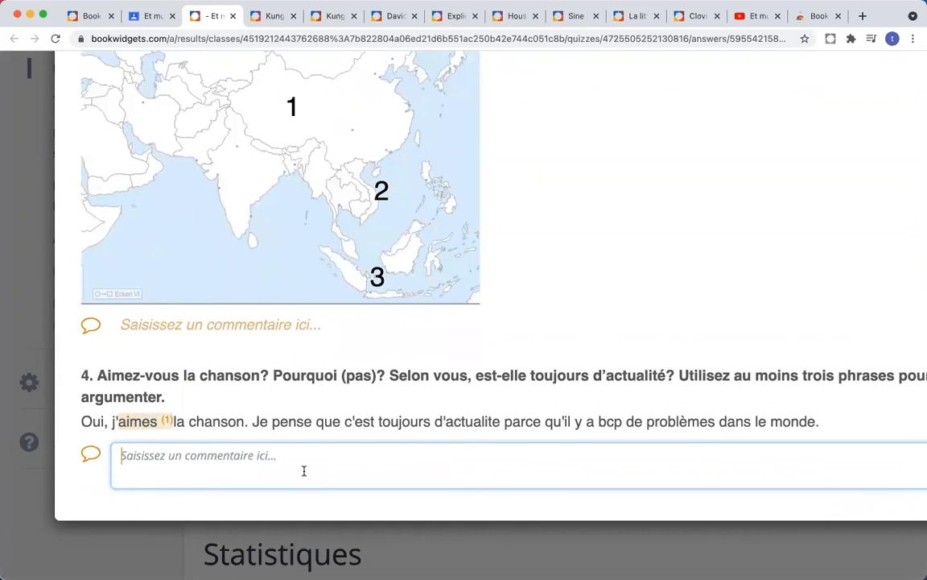
type("conjugaisons!!")
left_click(396, 414)
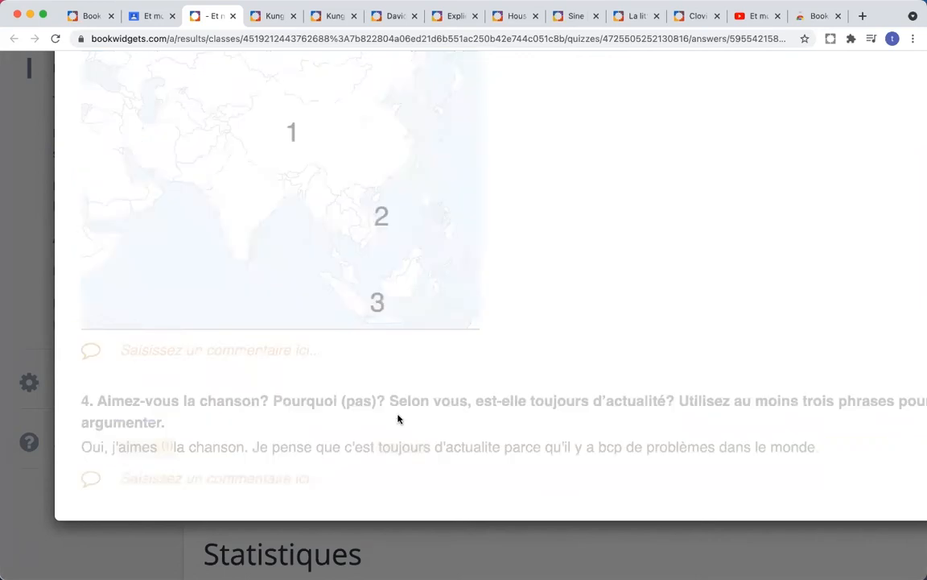
Step: Annotate the word 'actualite' in the question 4 answer
left_click(499, 447)
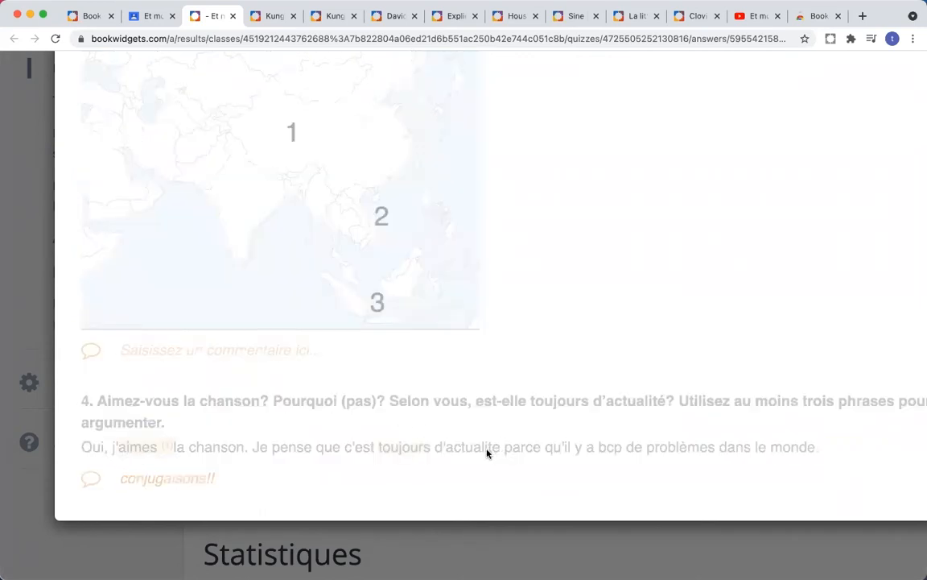
double_click(486, 458)
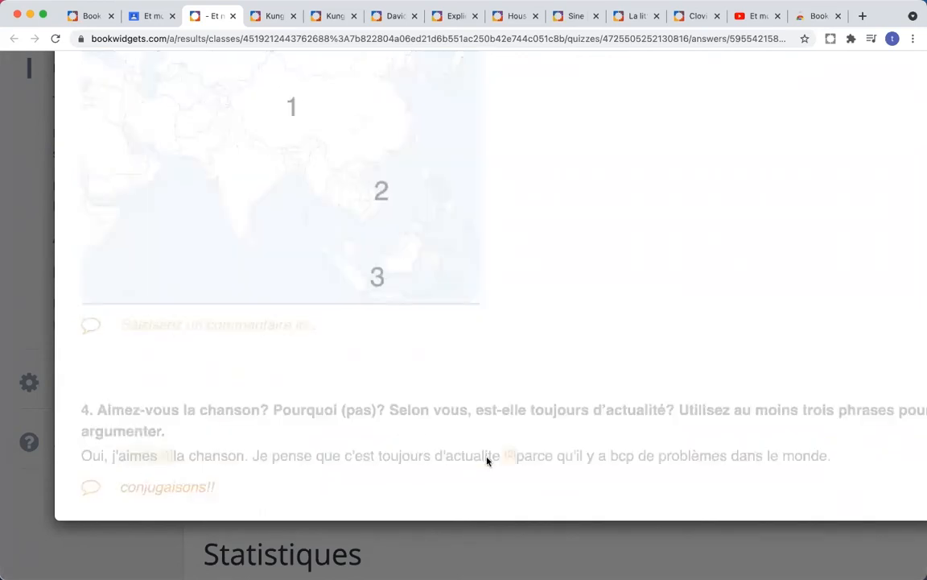
scroll(471, 464, "down", 2)
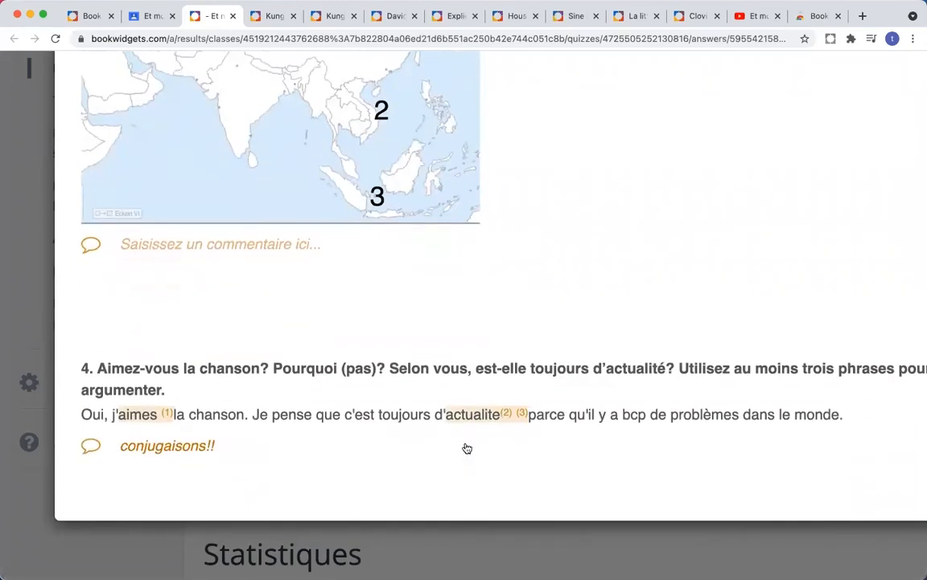
double_click(464, 413)
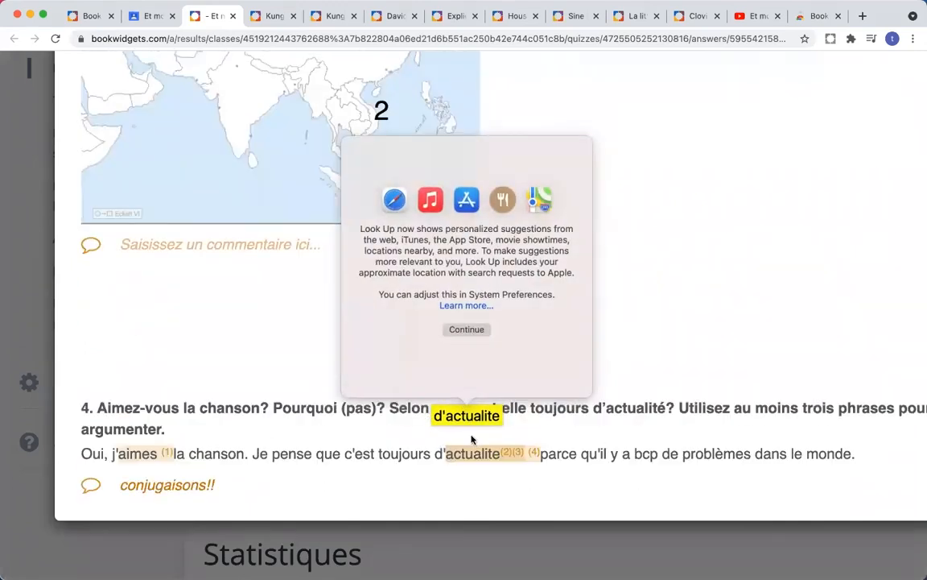
double_click(475, 453)
scroll(574, 444, "down", 2)
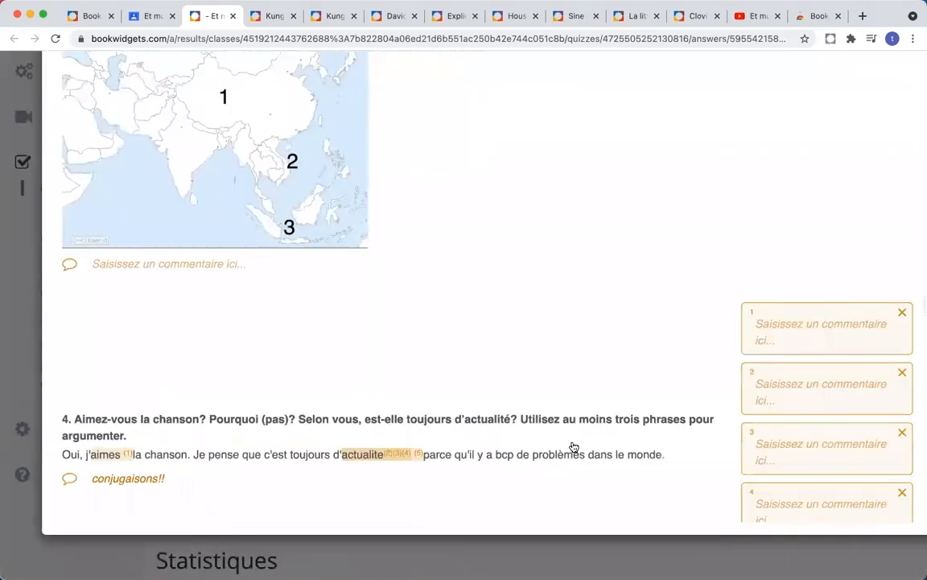
Step: Delete the four extra annotation comments on the question 4 answer
left_click(777, 506)
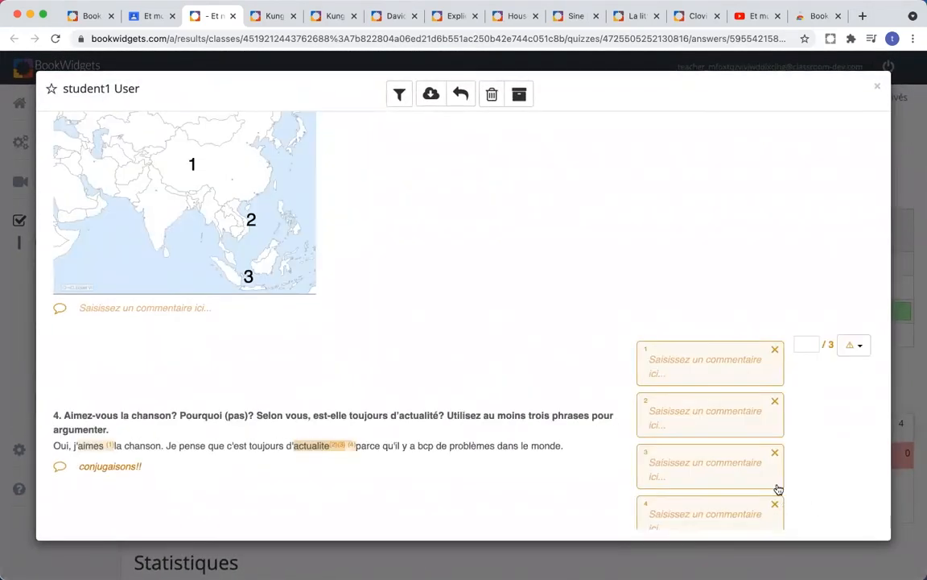
left_click(775, 456)
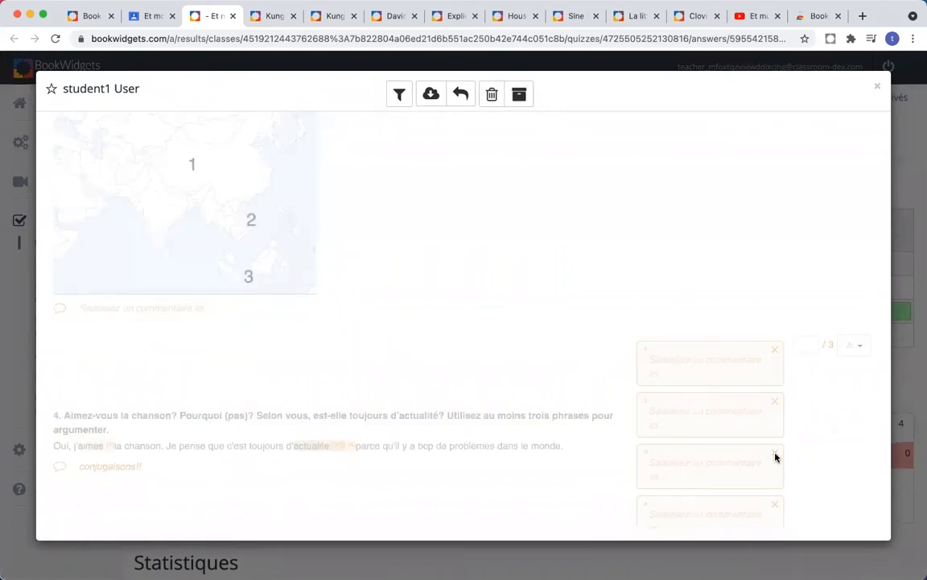
left_click(775, 436)
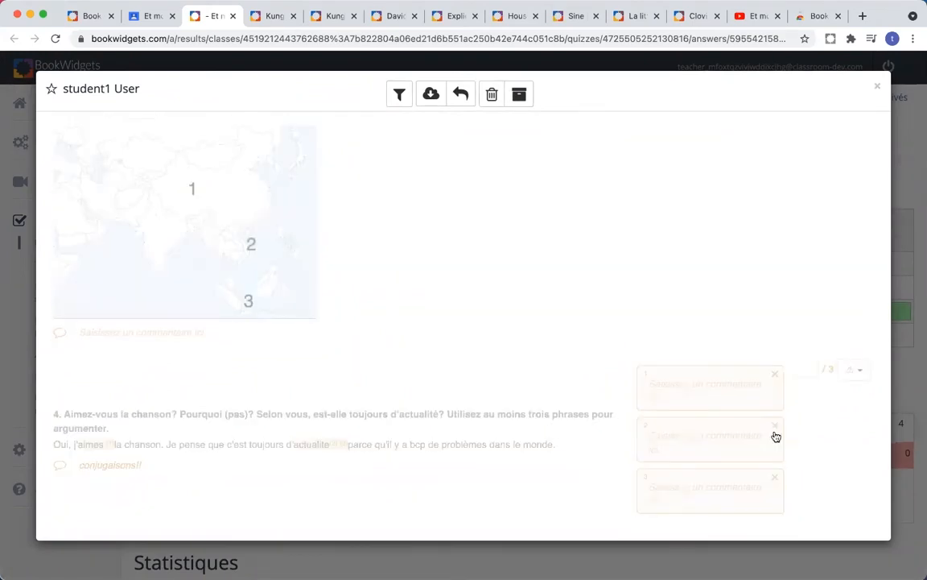
left_click(771, 481)
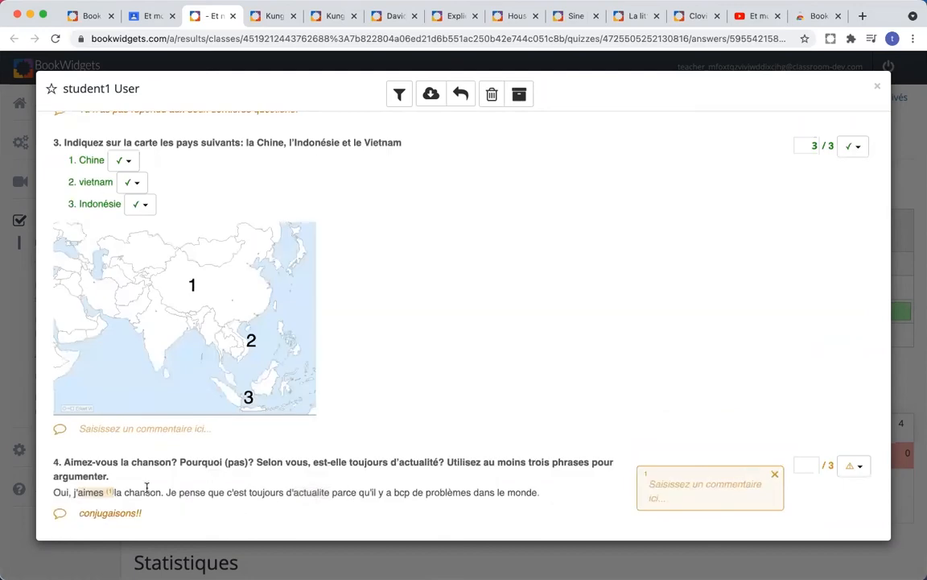
Step: Write margin notes 'conjugaisons!', 'accents!' and 'beaucoup' on aimes, actualite and bcp
left_click(681, 489)
type("conjugaisons!")
left_click(806, 501)
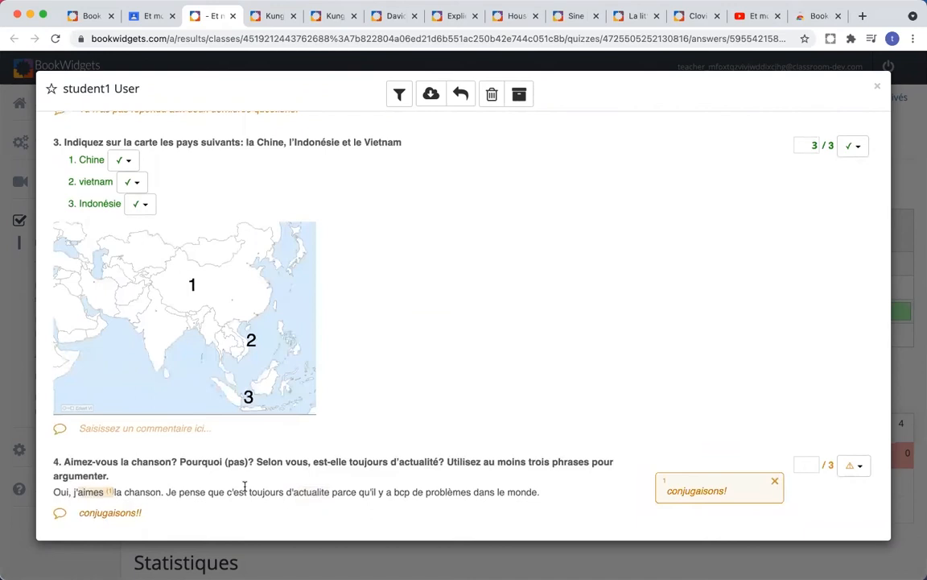
left_click_drag(330, 492, 291, 492)
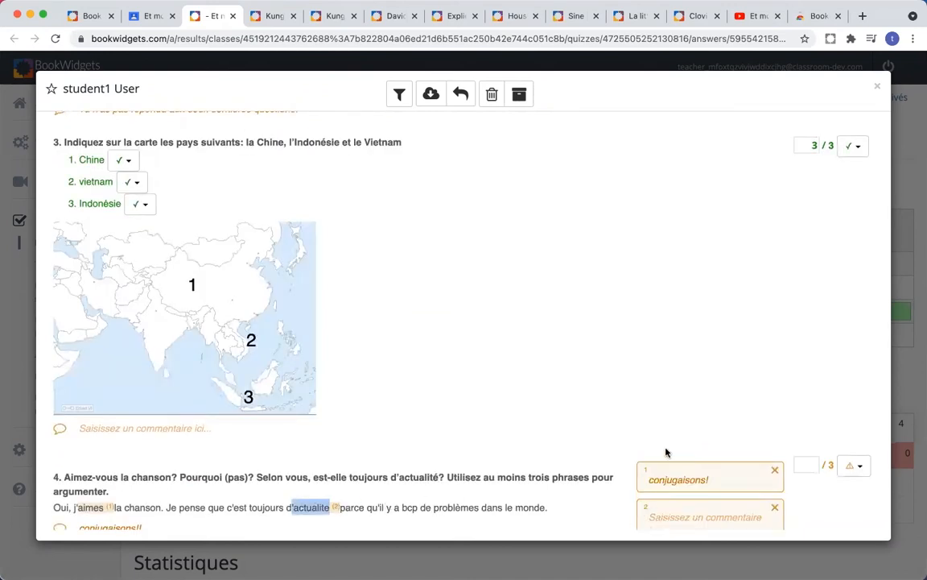
scroll(667, 452, "down", 1)
left_click(669, 495)
type("accents!")
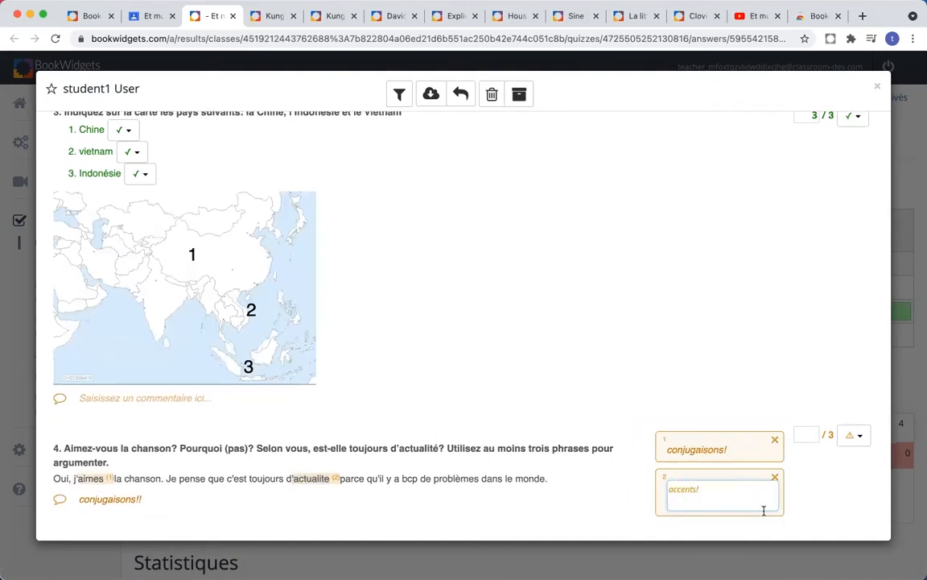
left_click(795, 504)
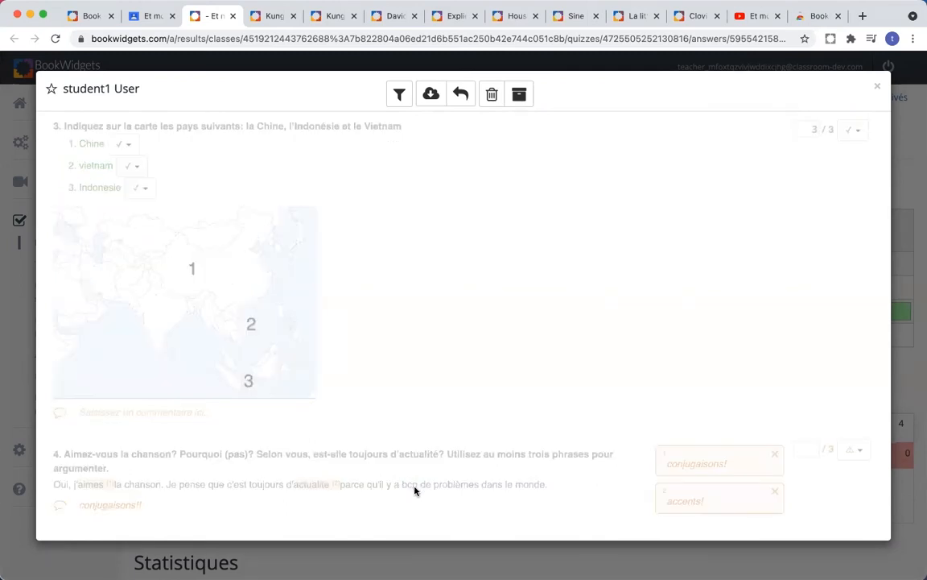
type("beaucoup")
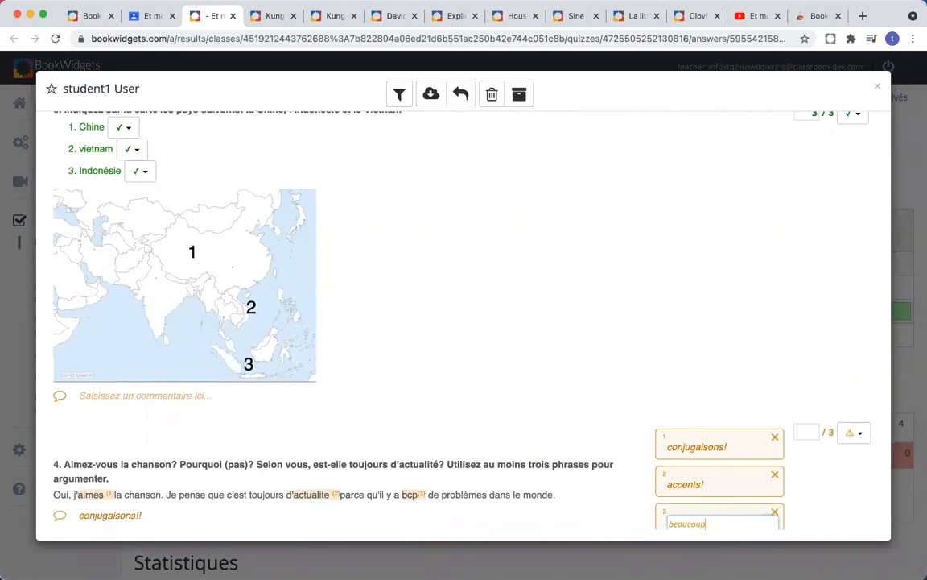
left_click(818, 508)
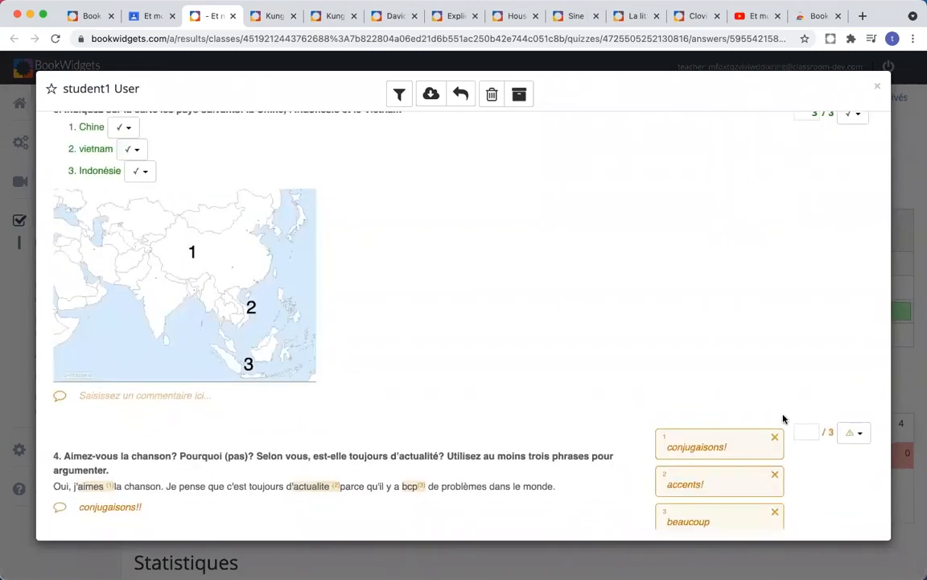
Step: Score the question 4 answer 1 out of 3
scroll(773, 385, "down", 1)
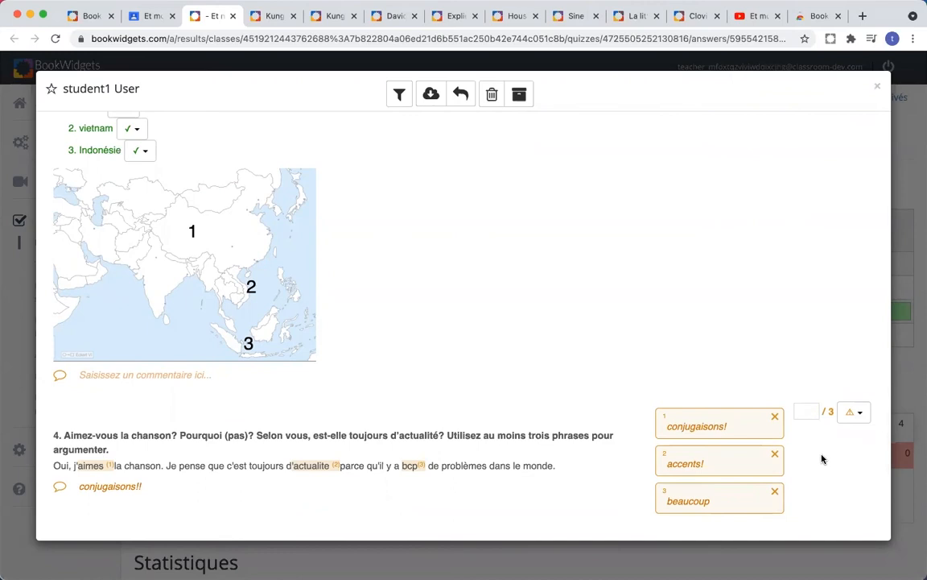
type("1")
left_click(774, 325)
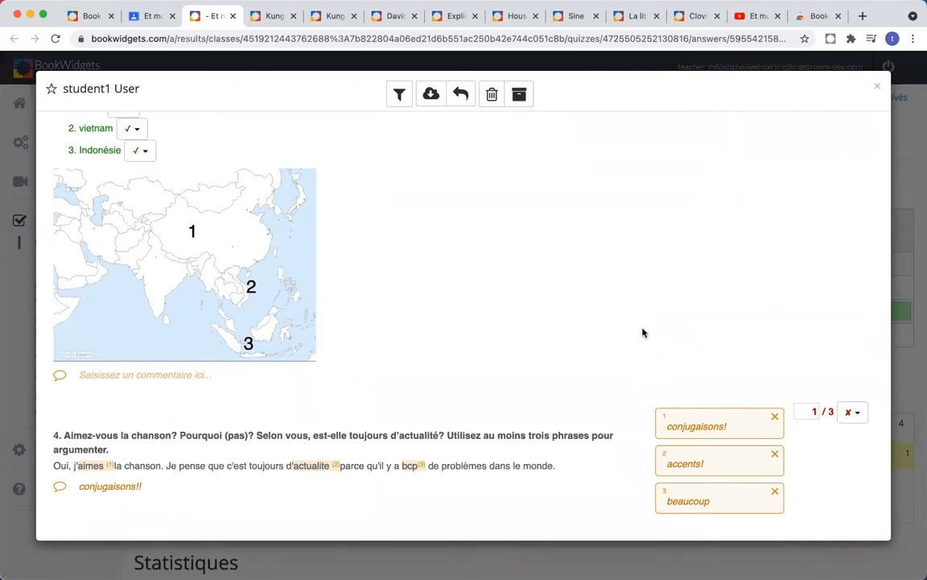
scroll(643, 333, "up", 1)
scroll(642, 333, "down", 1)
scroll(642, 332, "up", 2)
scroll(642, 333, "up", 10)
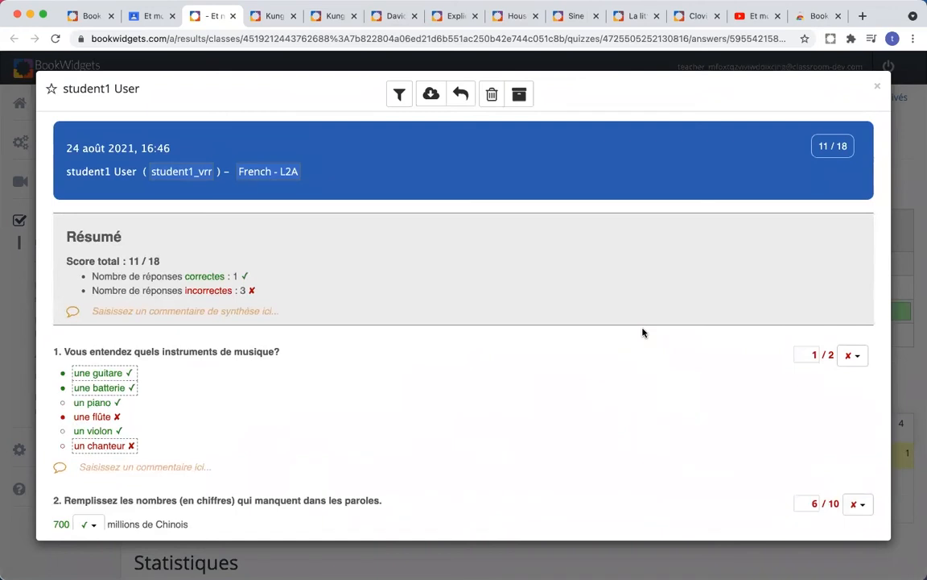
scroll(642, 333, "down", 1)
scroll(642, 333, "up", 1)
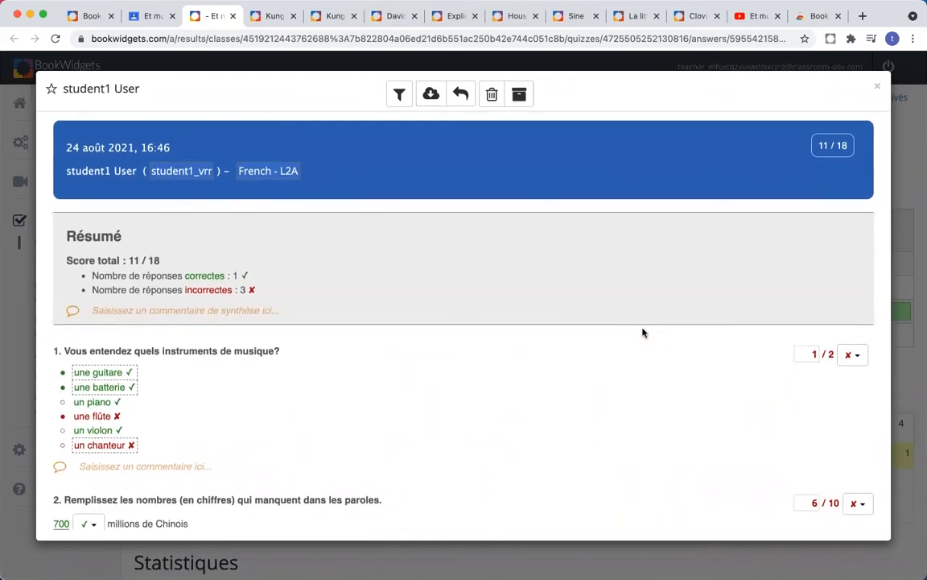
scroll(642, 332, "down", 6)
scroll(642, 332, "down", 3)
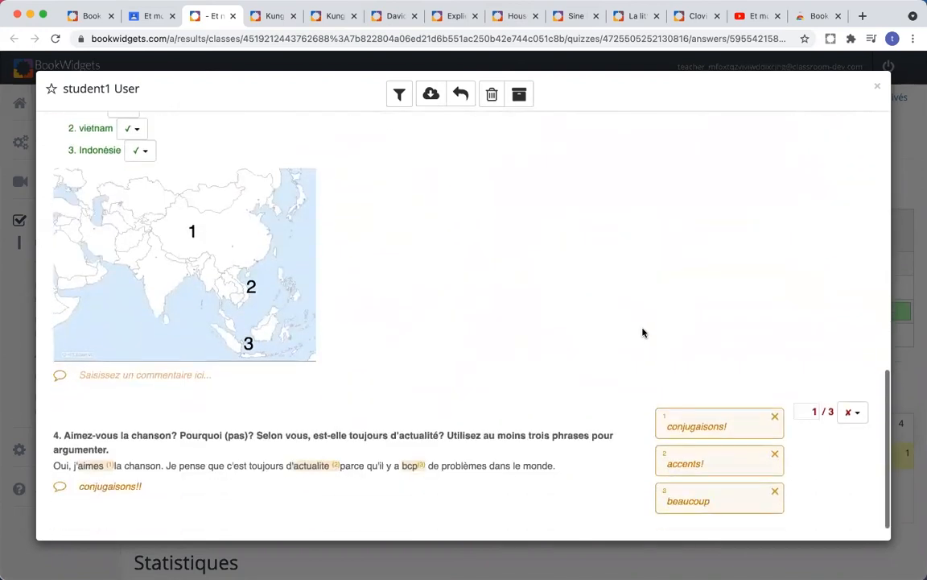
scroll(642, 332, "up", 9)
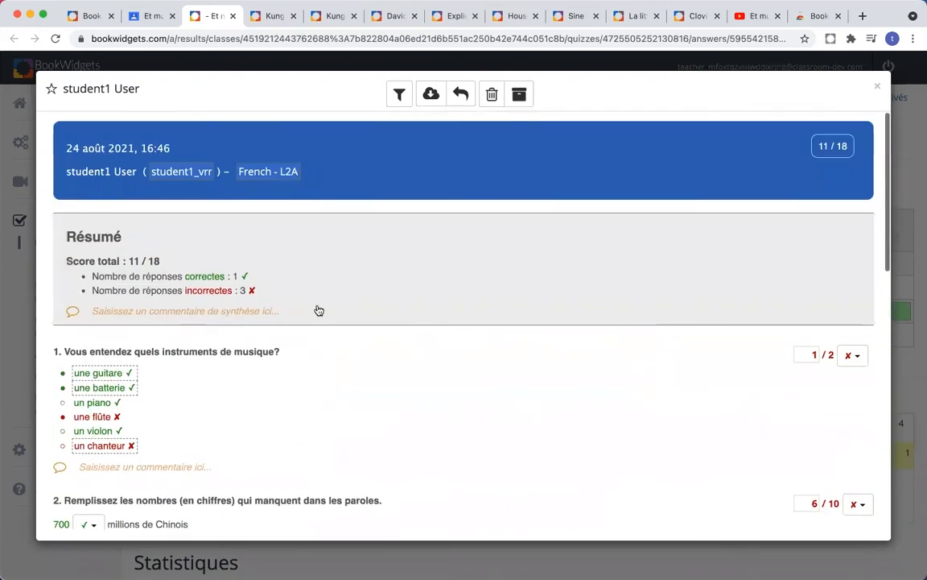
Step: Add the overall comment 'Pas mal!' to the student's work
left_click(260, 319)
type("Pas mal!")
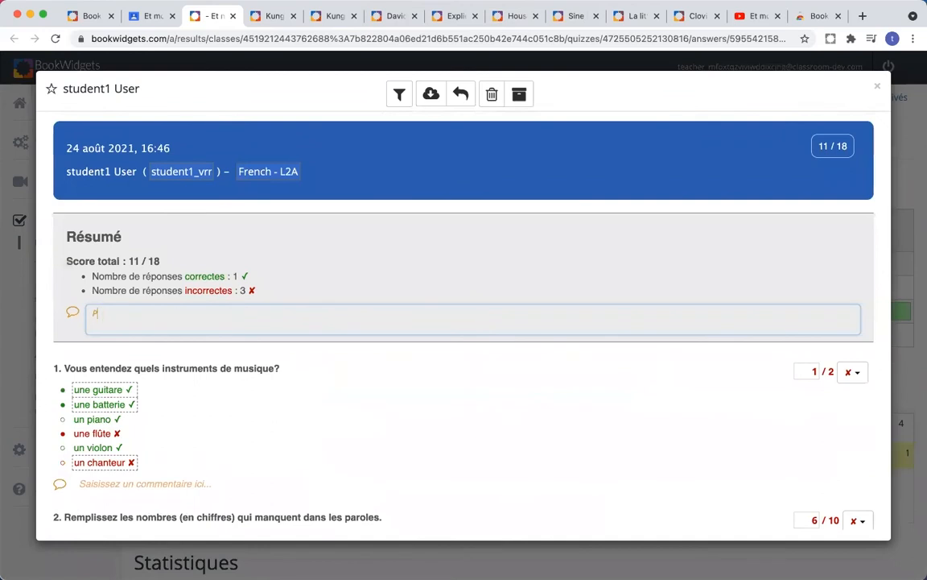
left_click(441, 288)
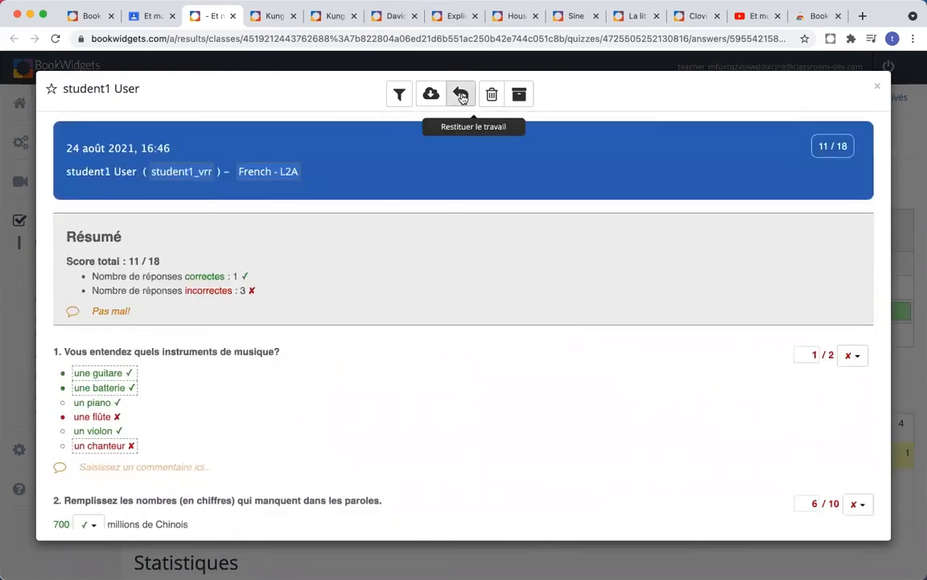
Step: Return the graded work to the student, close the answer view, and go to Mes cours
left_click(460, 95)
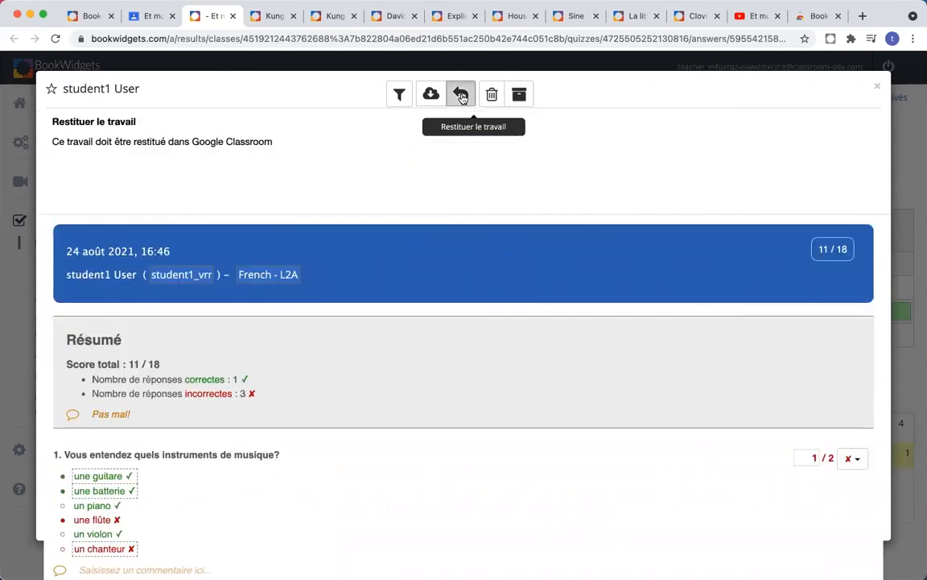
left_click(877, 87)
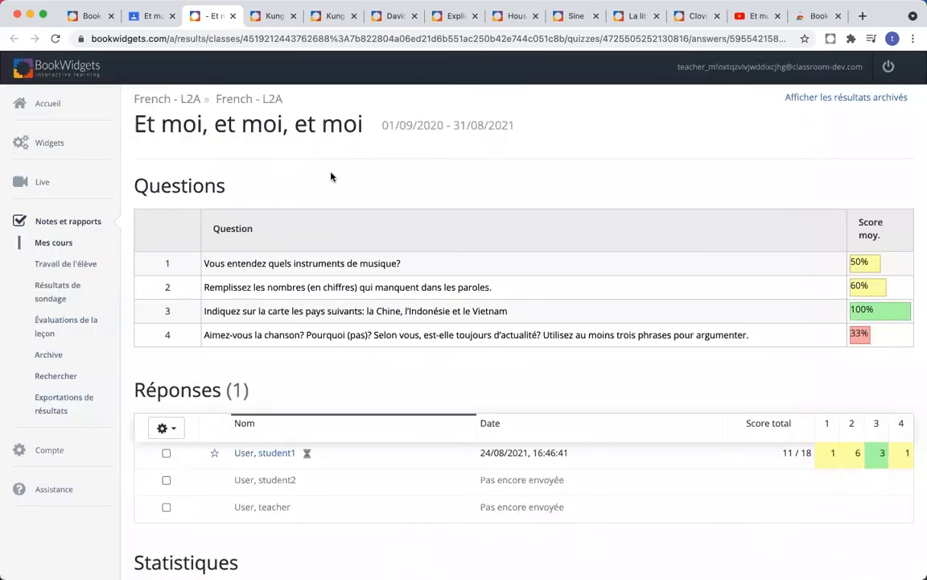
left_click(53, 246)
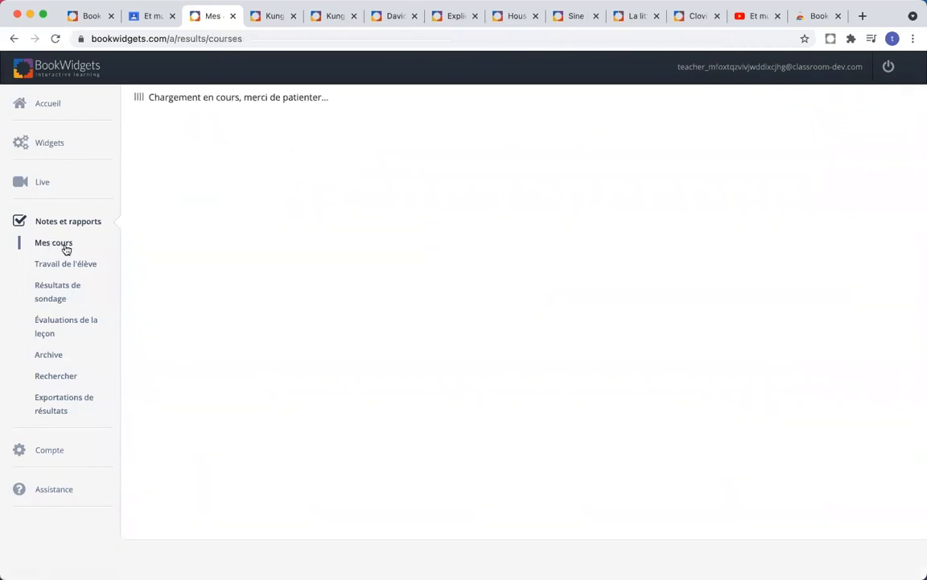
Step: Open the L'Europe 2e quiz results under (Pas de cours) and (Pas de classe)
left_click(223, 195)
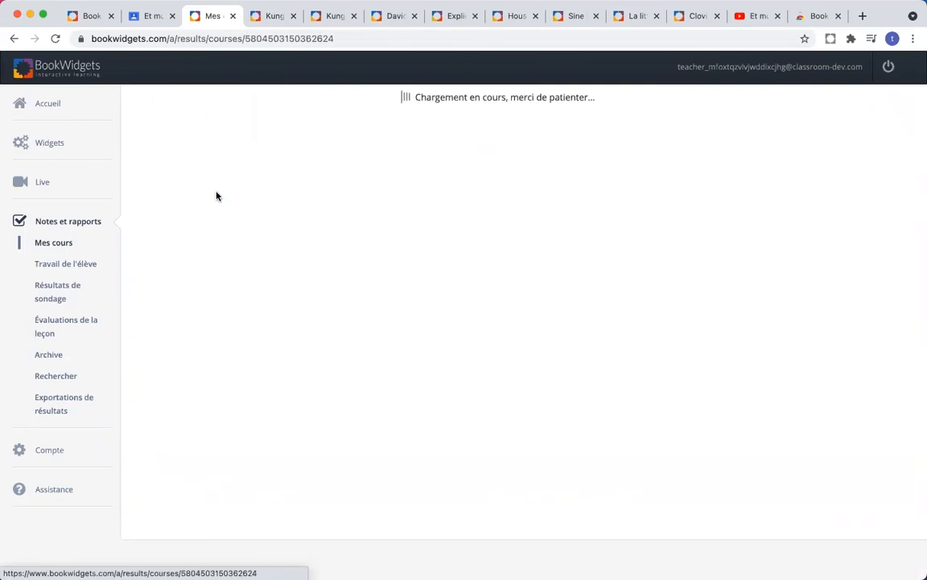
left_click(236, 215)
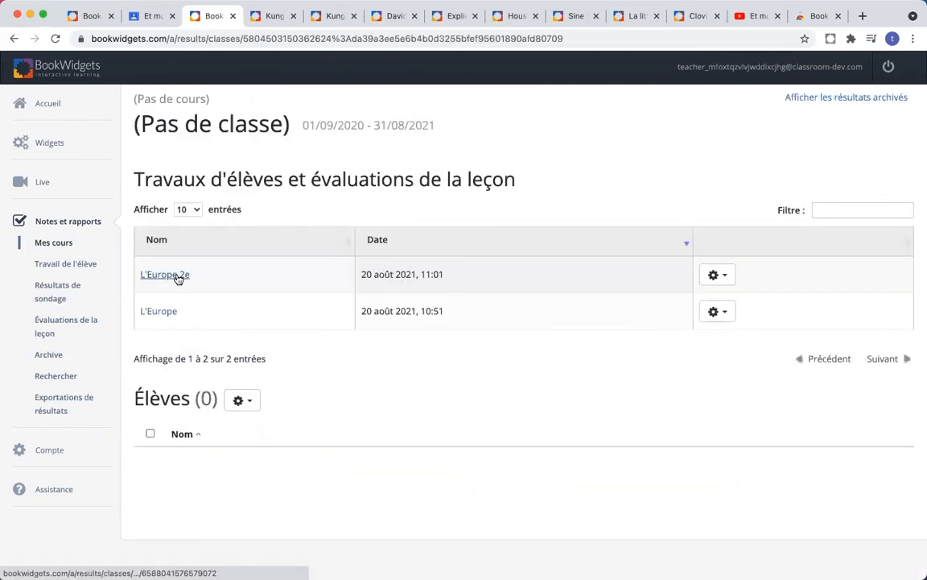
left_click(180, 275)
Step: Scroll the results page to bring the Questions table and Réponses (6) into view
scroll(574, 219, "down", 2)
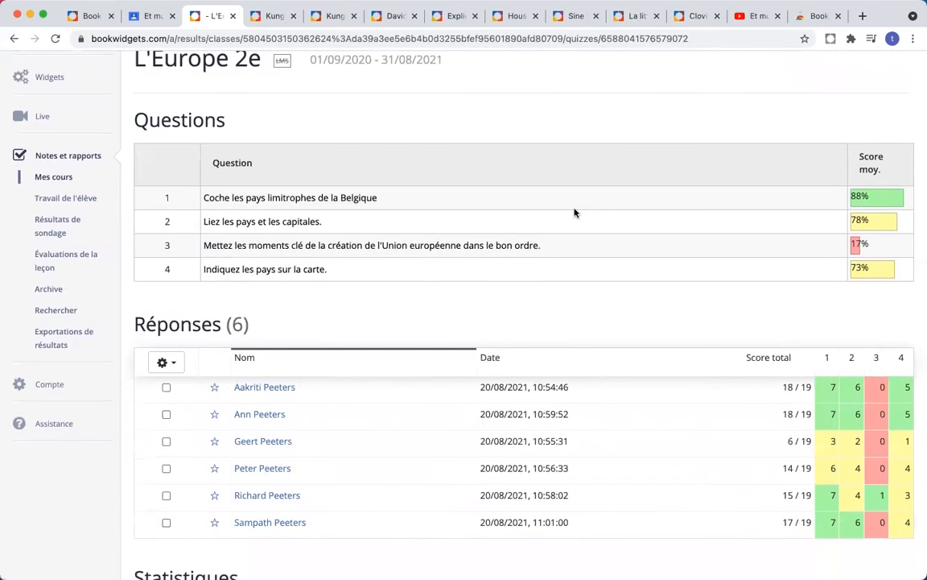
scroll(574, 213, "down", 1)
scroll(574, 213, "up", 3)
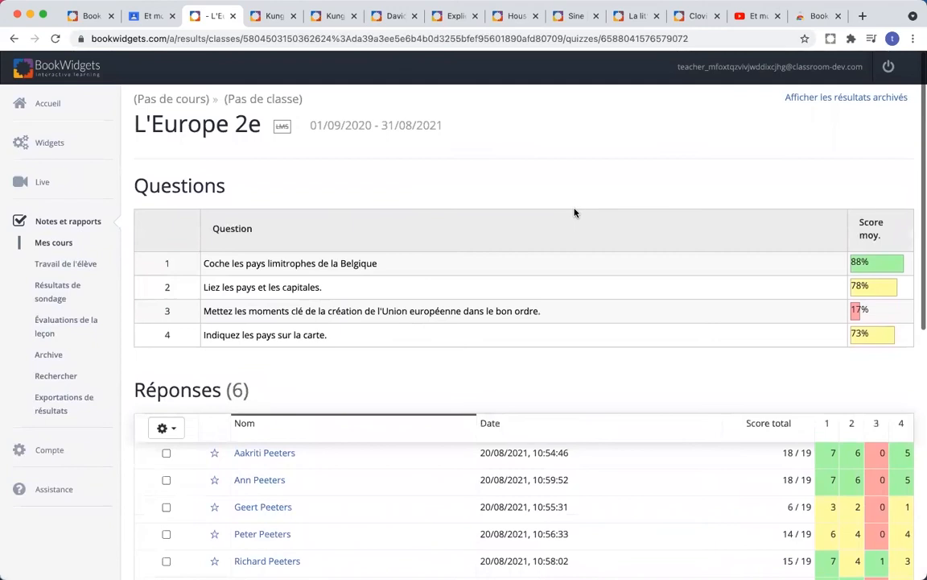
scroll(574, 213, "down", 1)
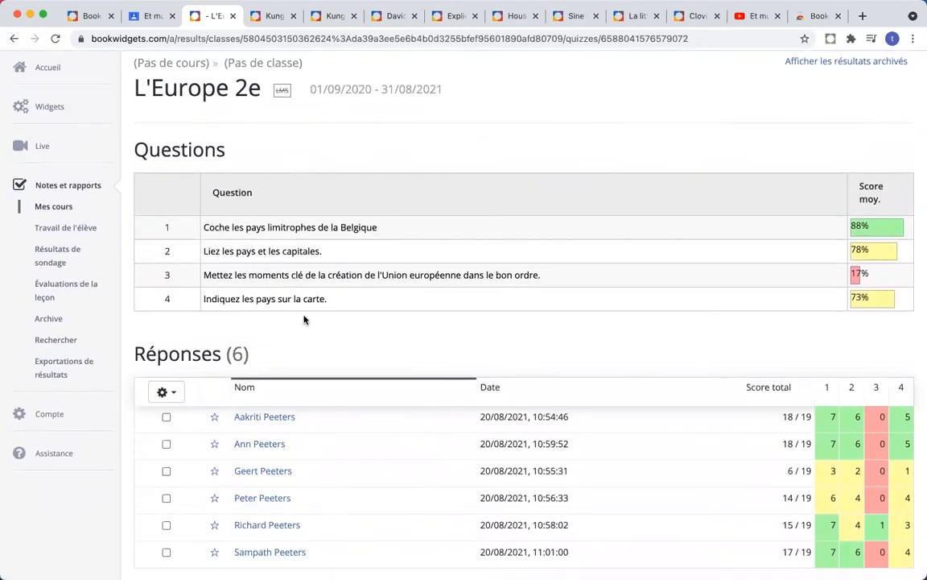
scroll(385, 327, "down", 2)
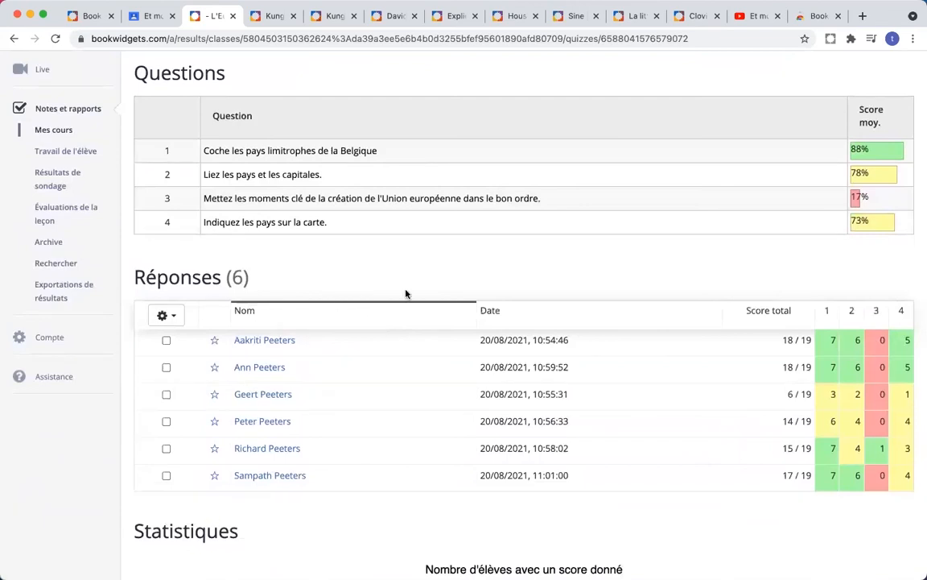
scroll(563, 286, "up", 2)
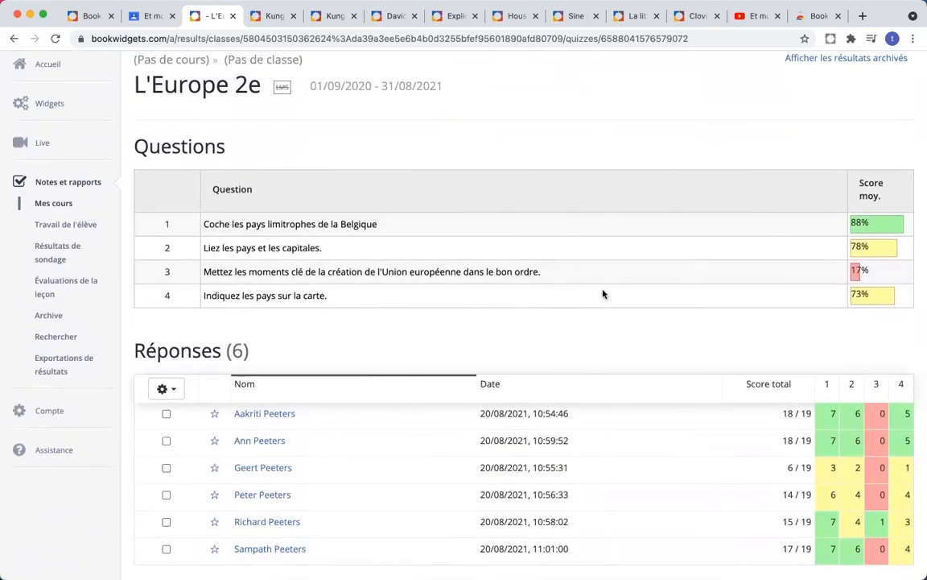
scroll(653, 305, "up", 3)
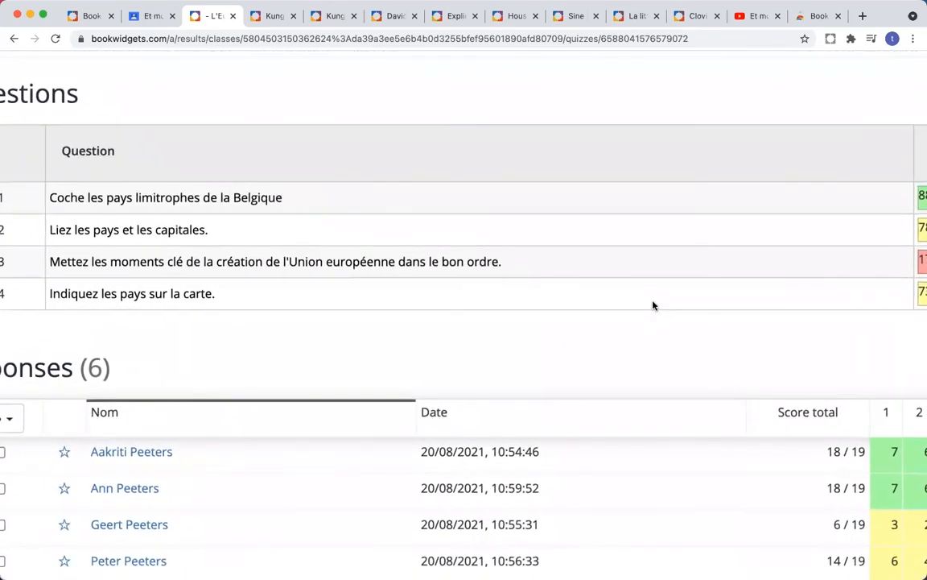
scroll(653, 305, "right", 3)
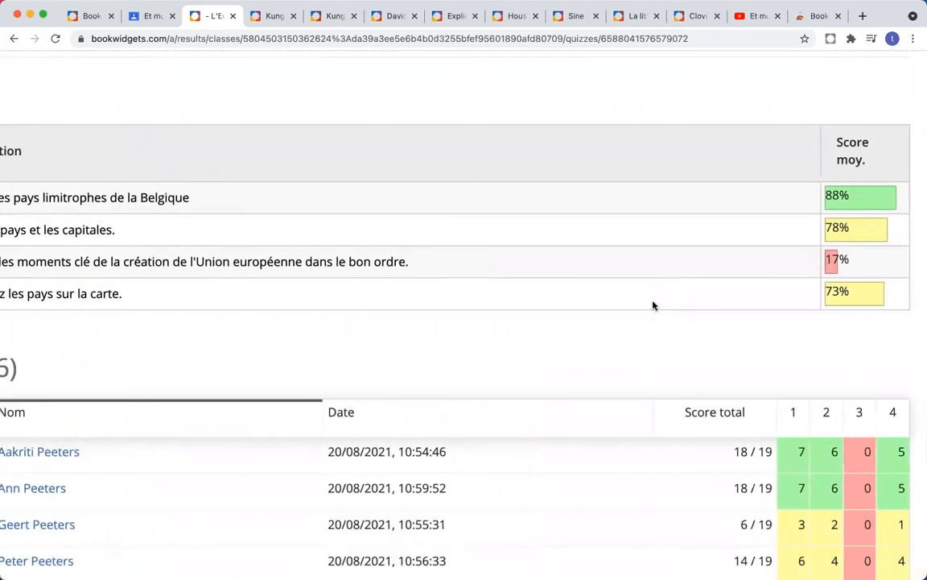
scroll(653, 305, "left", 1)
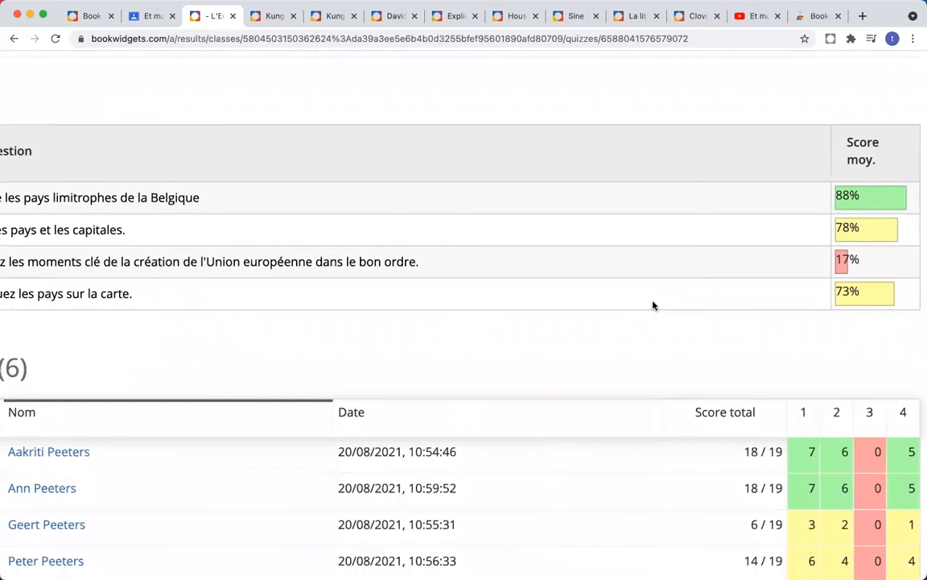
scroll(653, 305, "left", 5)
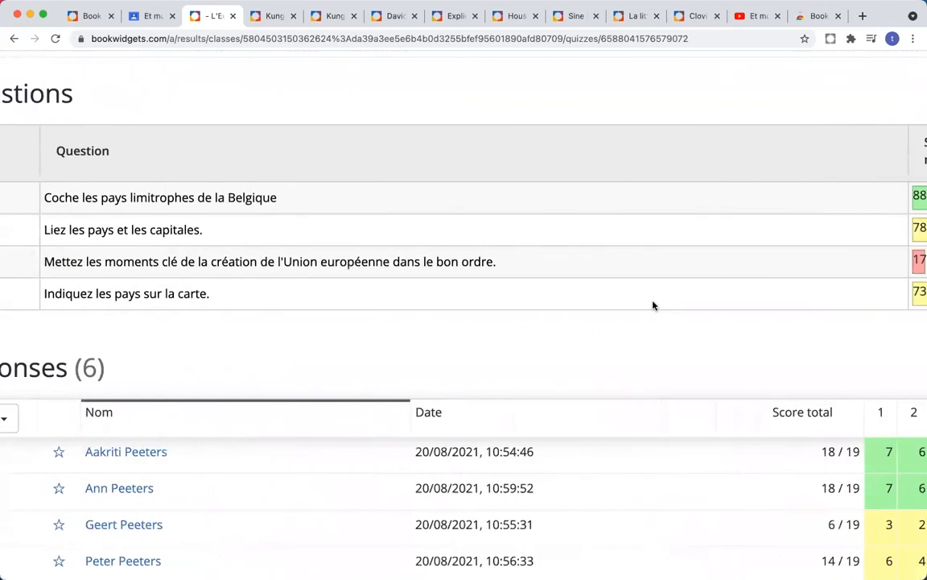
scroll(653, 305, "right", 3)
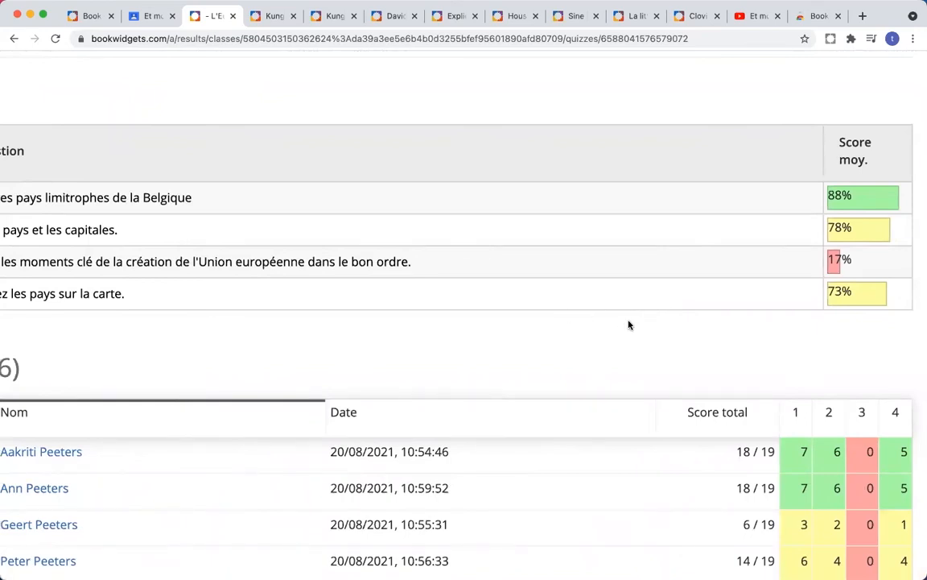
scroll(630, 325, "down", 5)
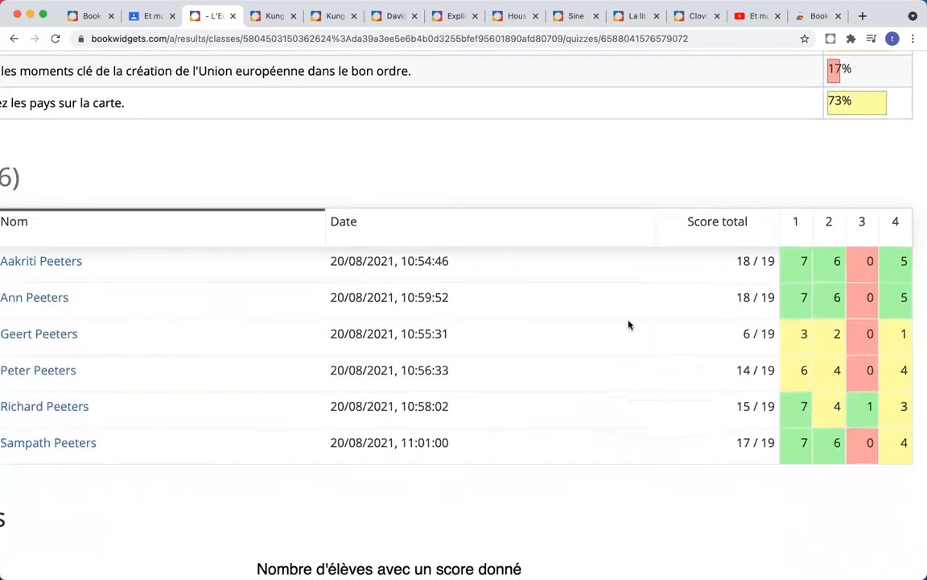
scroll(629, 325, "right", 1)
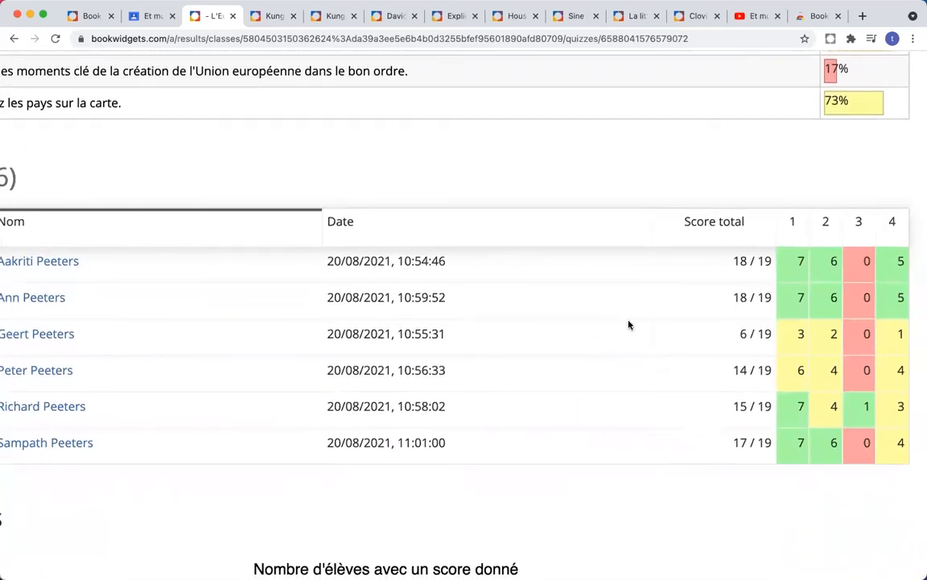
scroll(620, 347, "left", 3)
scroll(619, 348, "up", 3)
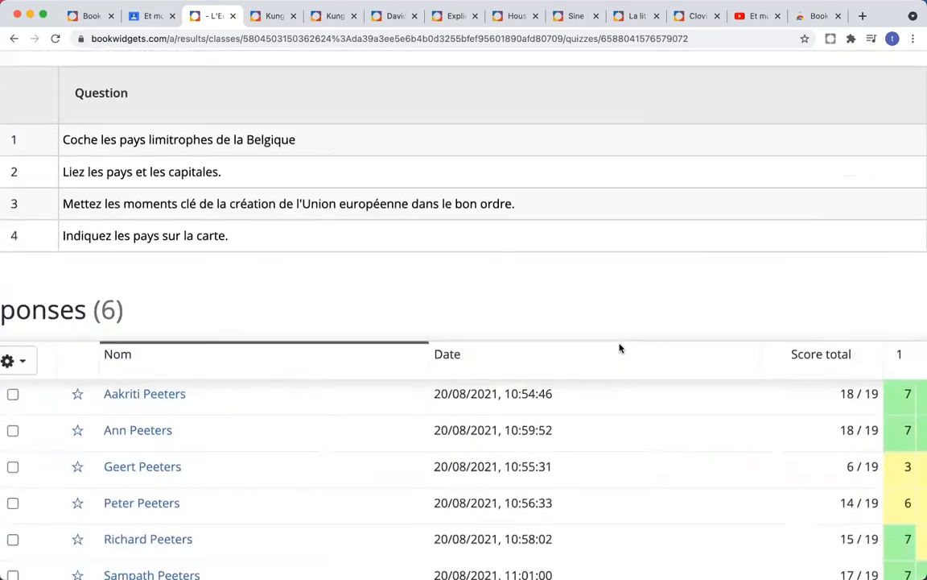
scroll(620, 347, "left", 3)
scroll(619, 348, "down", 1)
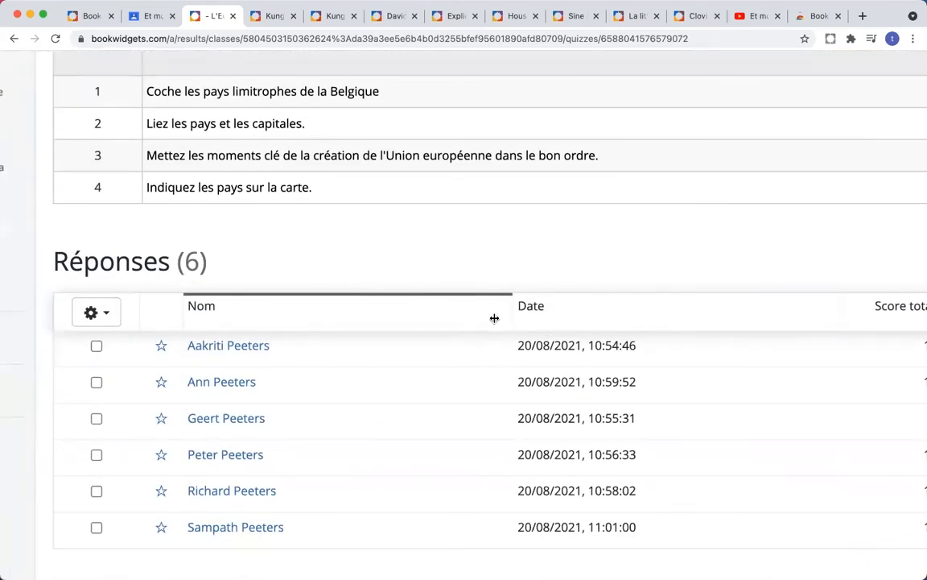
left_click(239, 425)
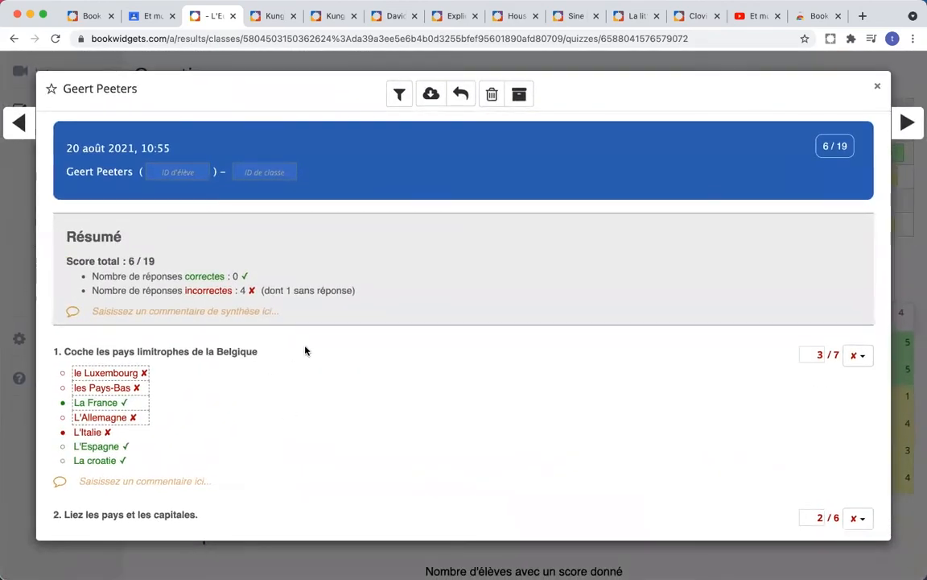
scroll(359, 300, "down", 10)
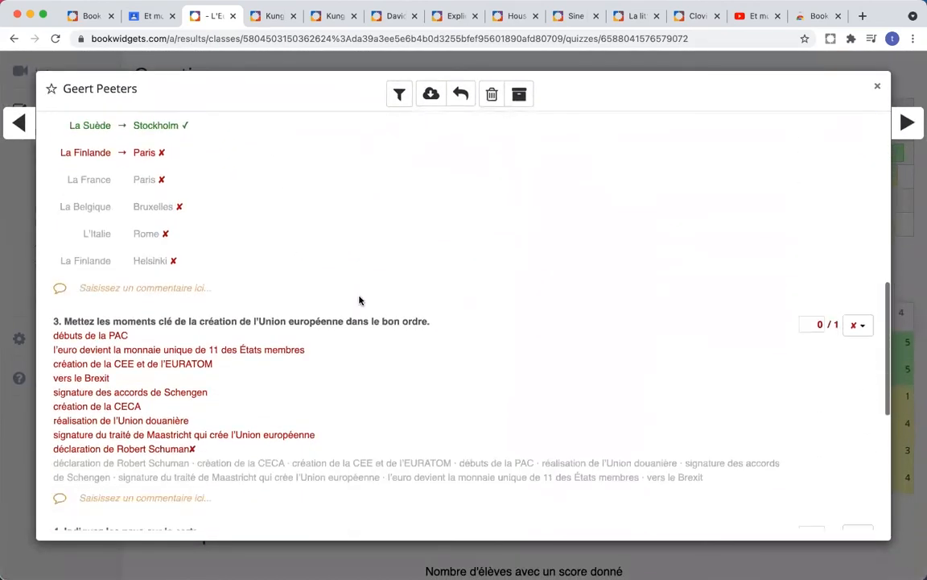
scroll(359, 300, "down", 6)
scroll(359, 299, "up", 15)
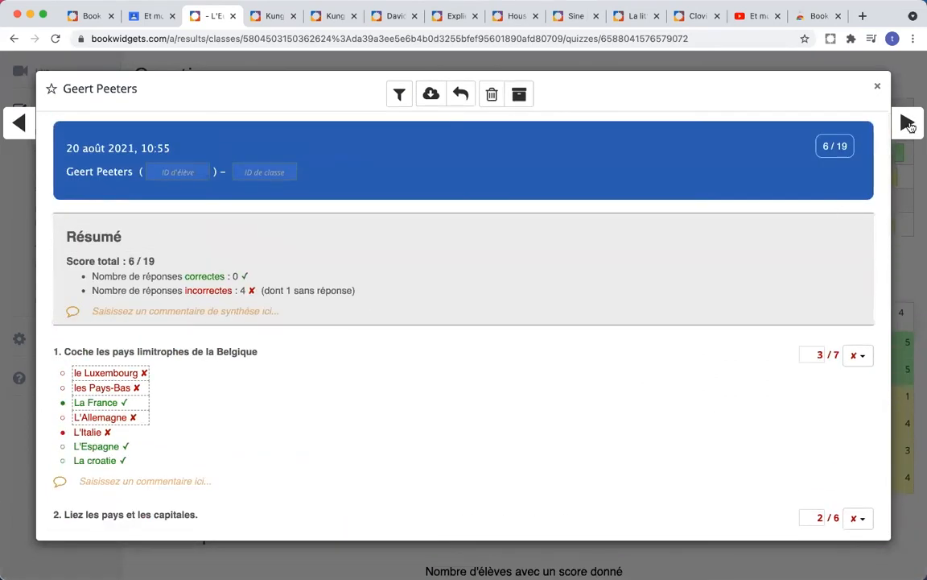
left_click(910, 131)
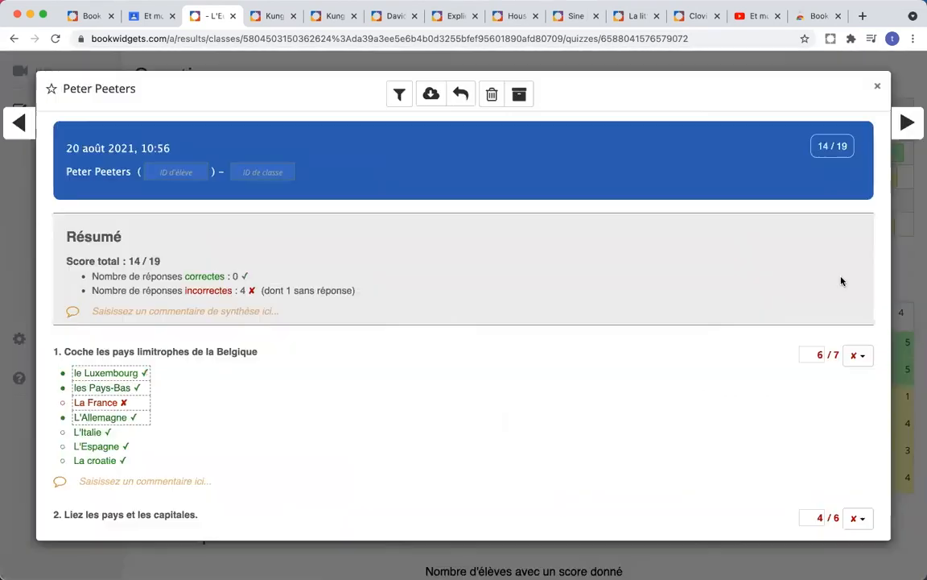
left_click(877, 90)
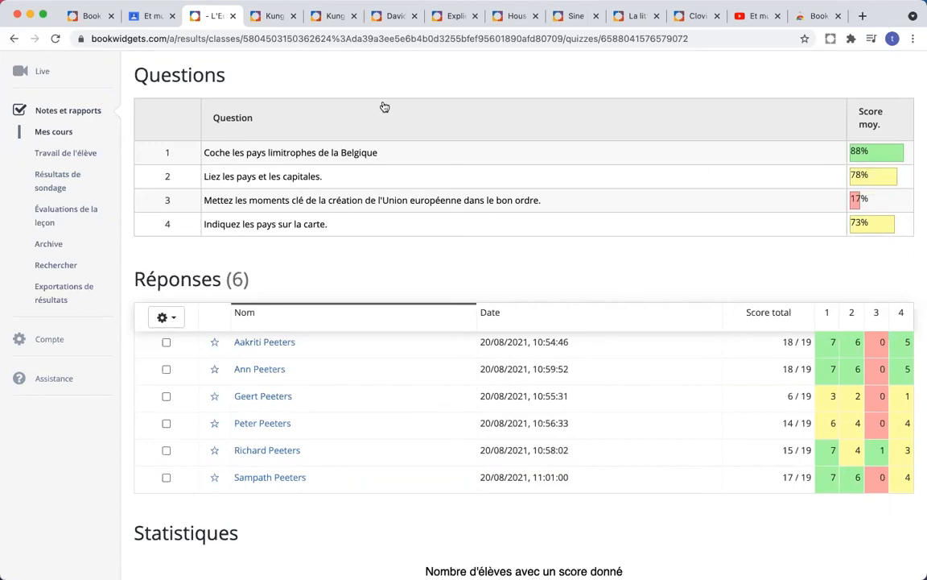
scroll(422, 126, "up", 3)
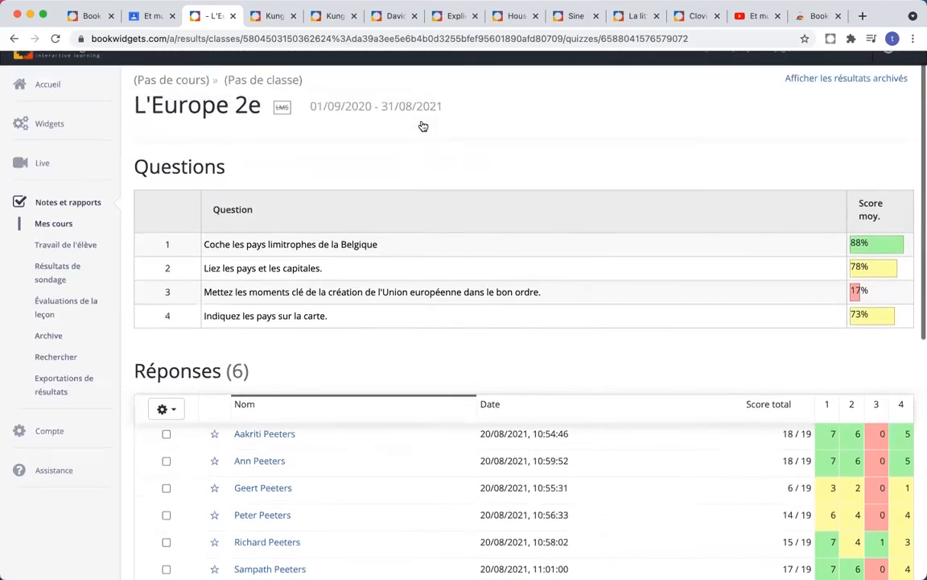
Step: Review all students' answers to 'Coche les pays limitrophes de la Belgique', filtering out correct ones
left_click(307, 253)
scroll(360, 245, "down", 8)
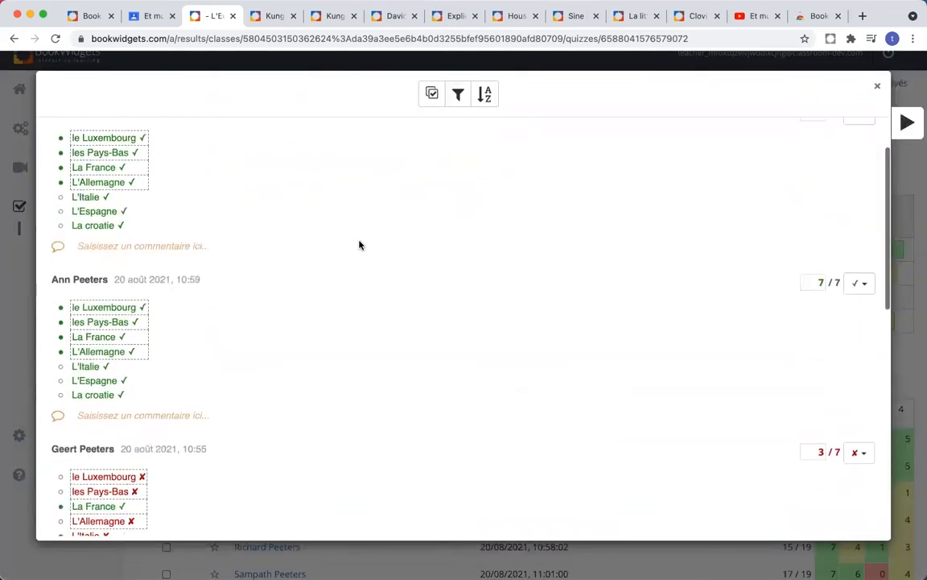
scroll(360, 245, "down", 8)
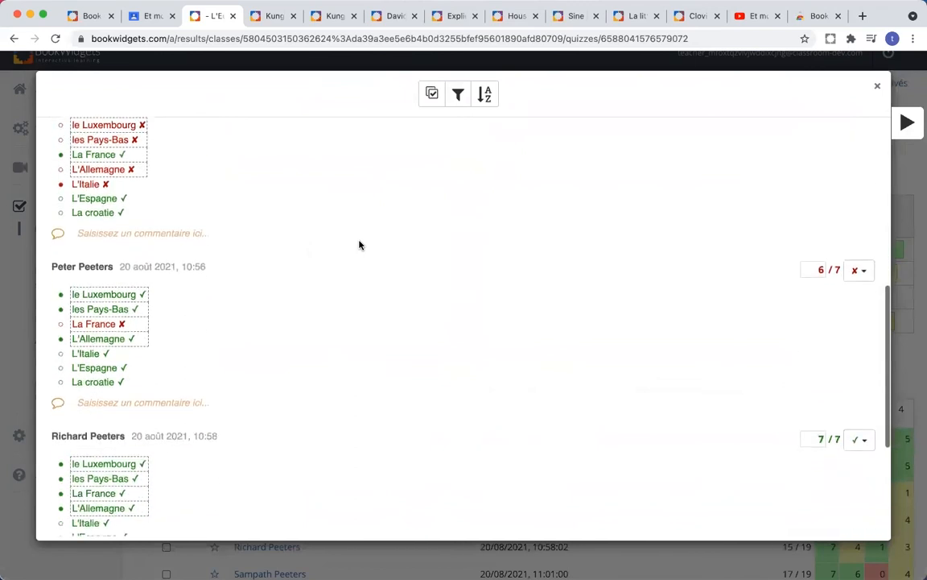
scroll(360, 244, "up", 16)
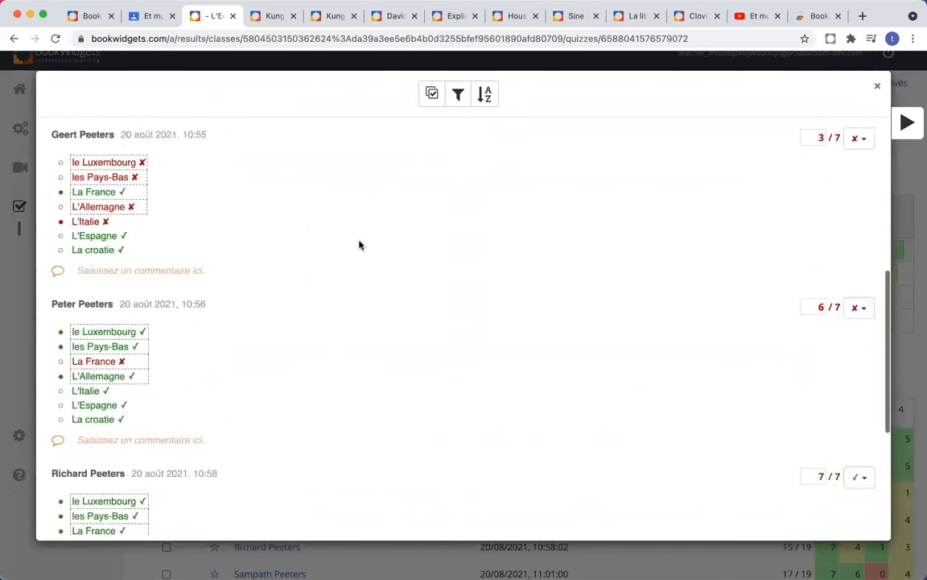
scroll(360, 244, "down", 2)
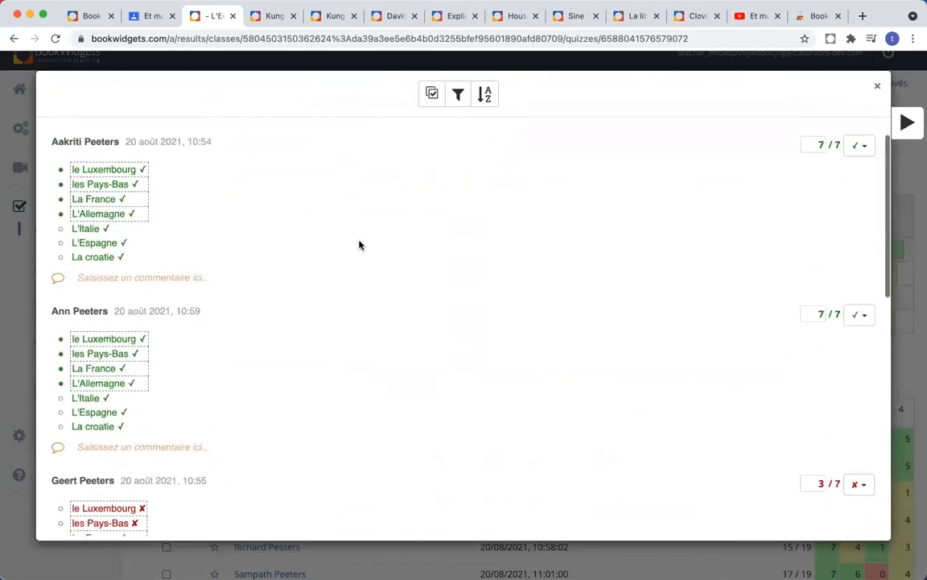
scroll(360, 245, "up", 1)
scroll(360, 245, "down", 5)
scroll(360, 245, "down", 4)
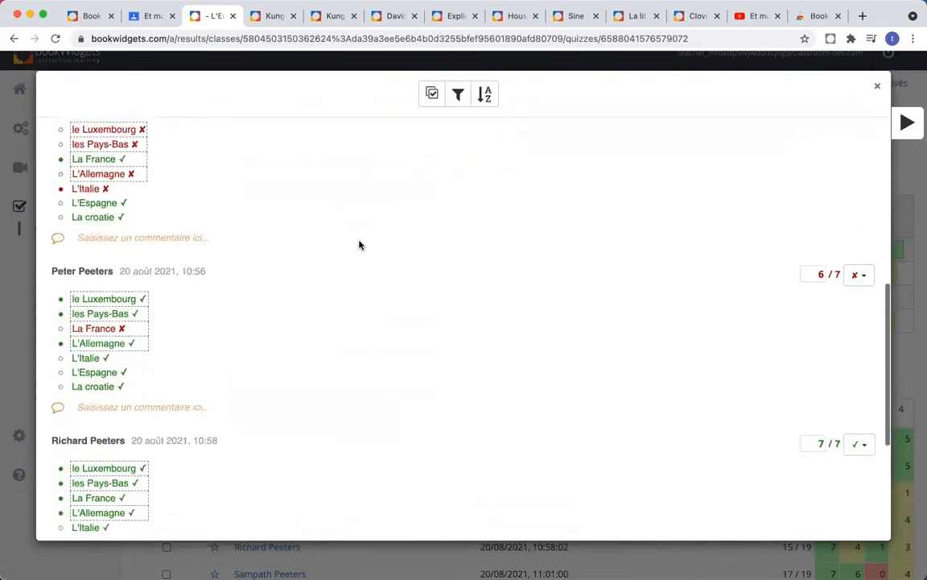
scroll(360, 244, "up", 11)
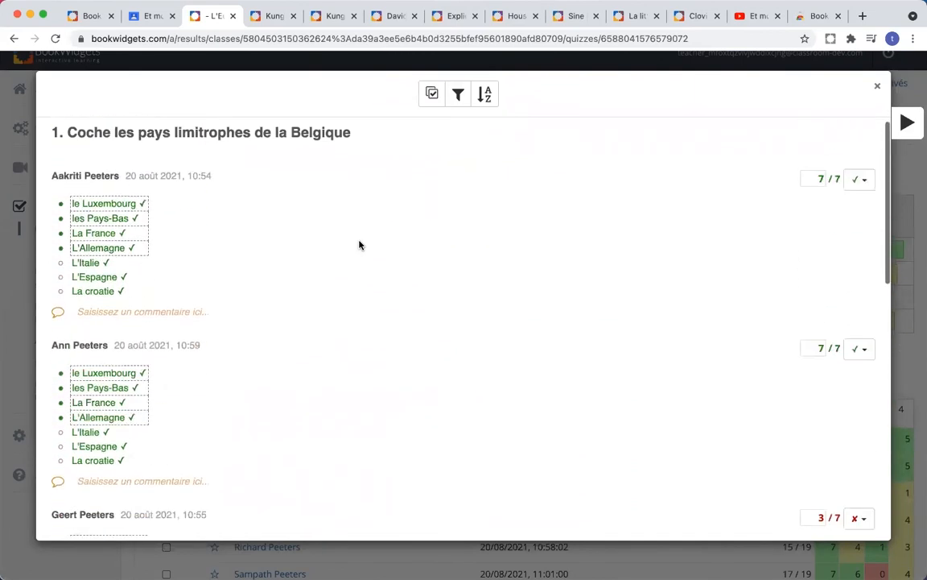
left_click(456, 95)
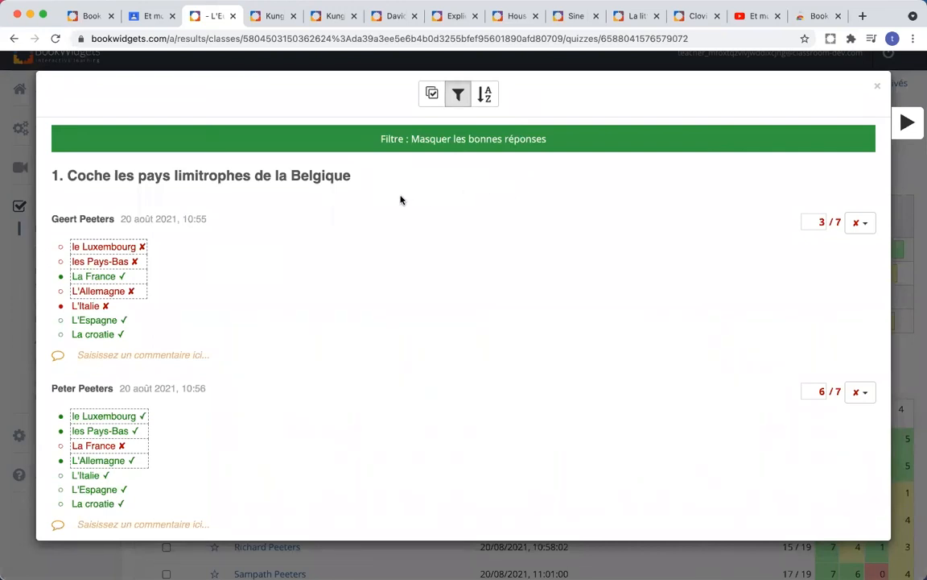
scroll(379, 208, "down", 1)
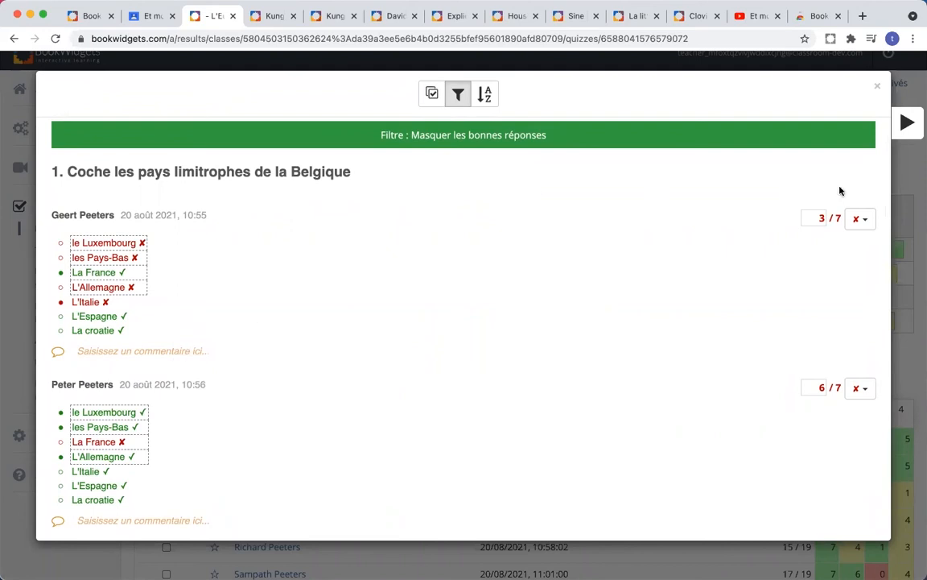
Step: Go through question 2 with identical answers grouped, then advance to question 3
left_click(907, 124)
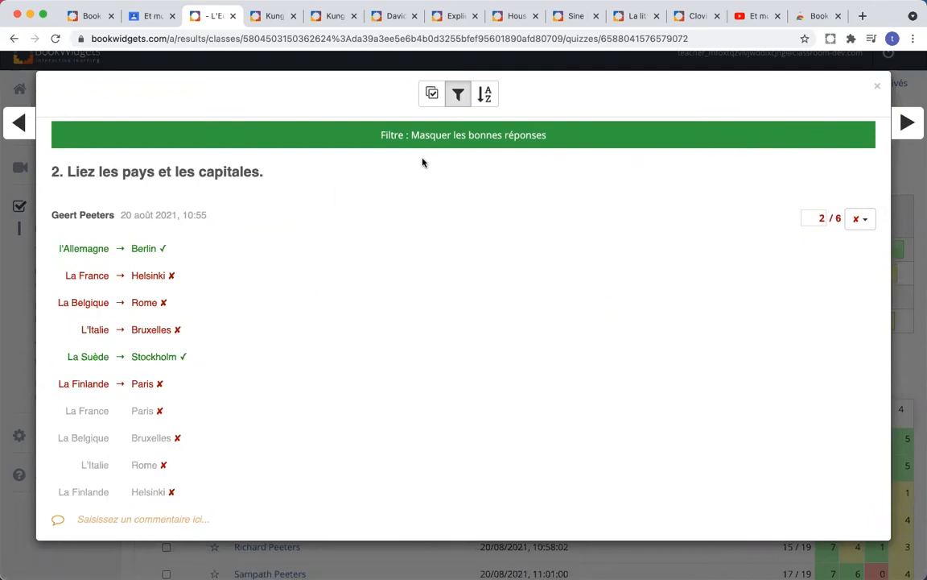
scroll(422, 162, "down", 8)
scroll(422, 163, "up", 8)
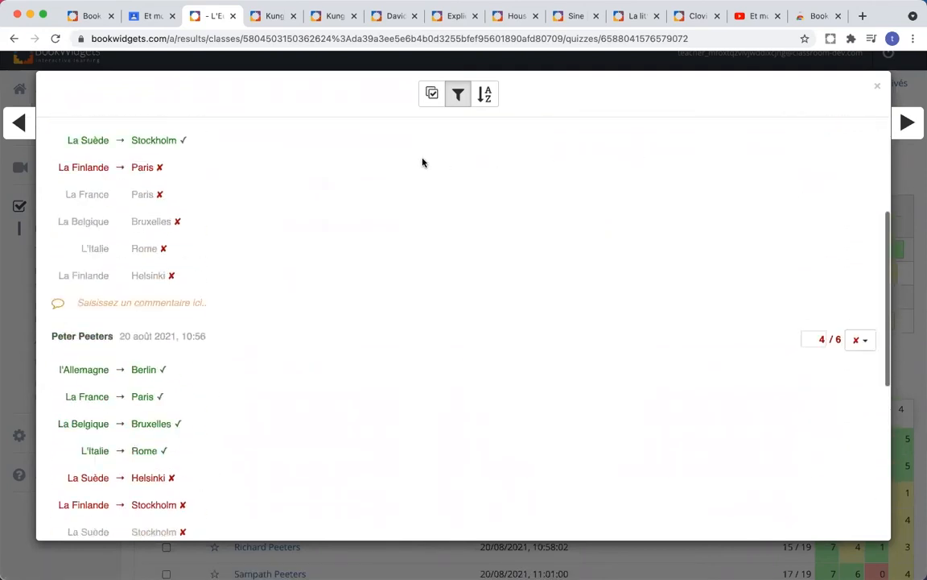
left_click(433, 95)
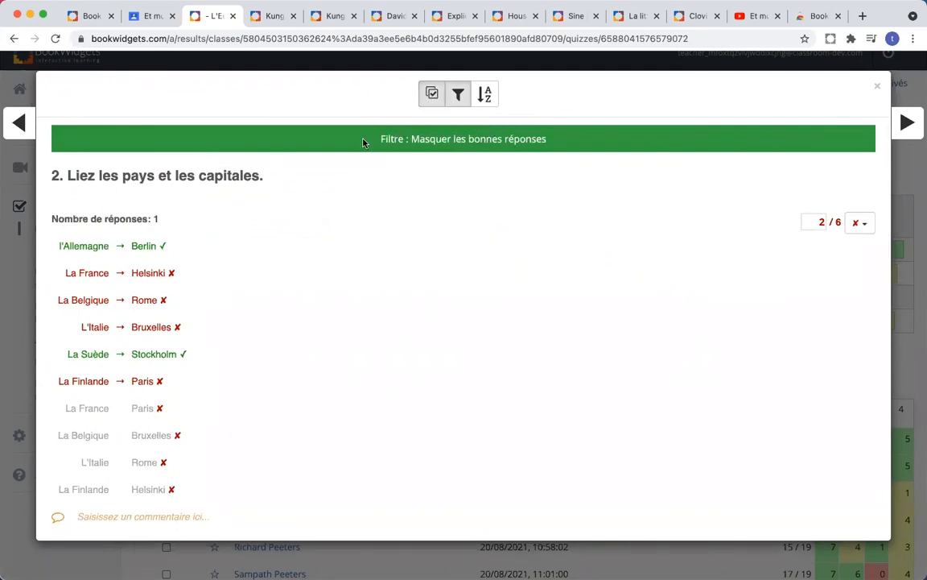
scroll(368, 205, "down", 10)
scroll(368, 204, "down", 2)
scroll(368, 204, "up", 10)
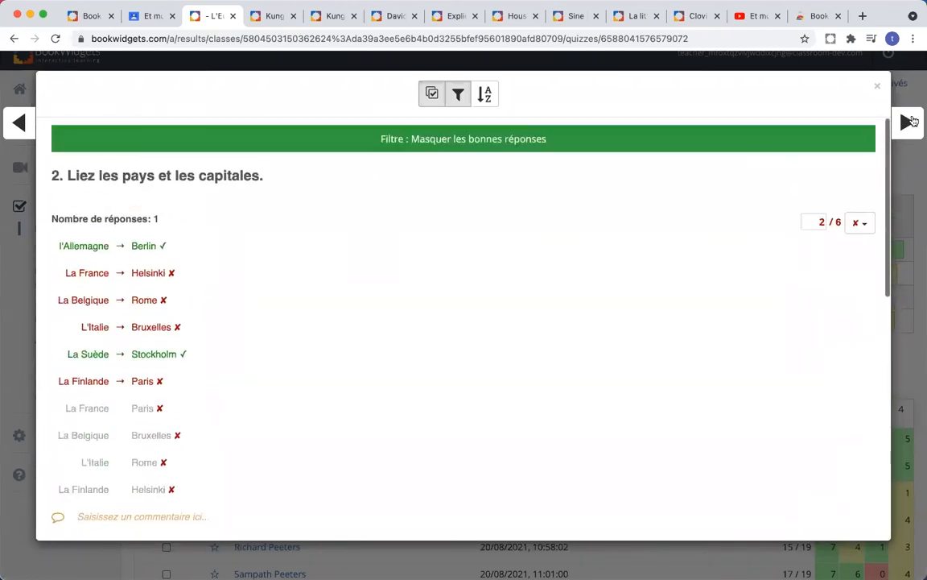
left_click(909, 124)
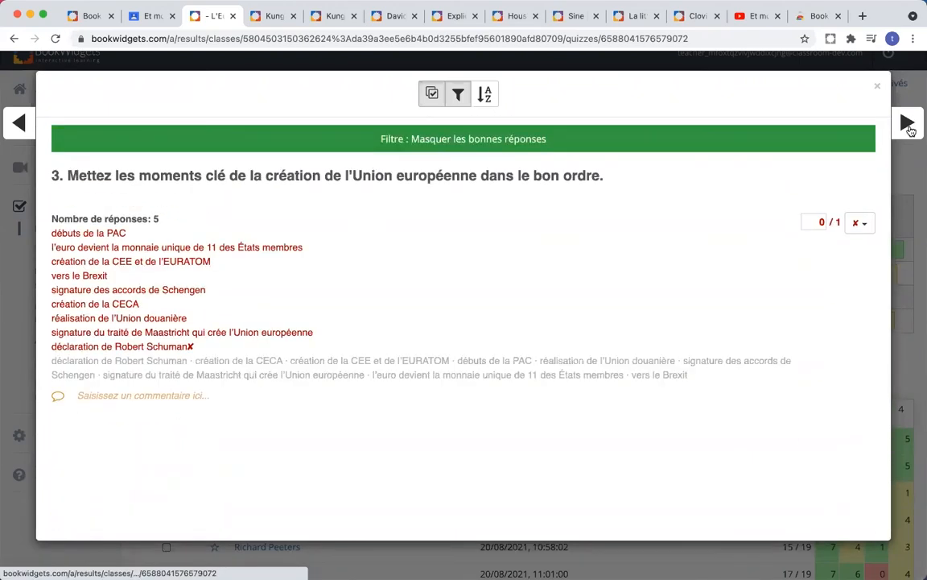
Step: Score the five identical question 3 answers 0.5 / 1, ungroup them, and close the view
left_click(118, 224)
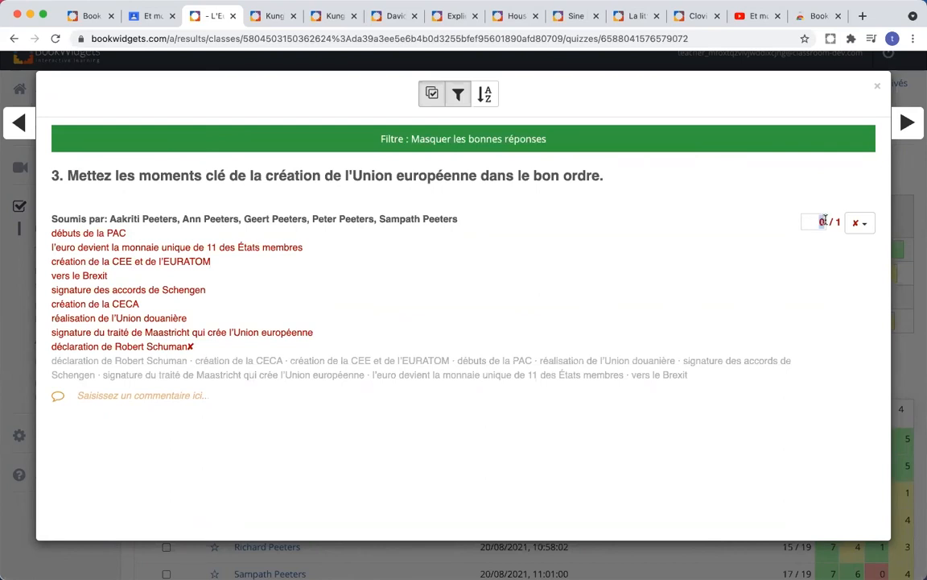
type("0.5")
key("BackSpace")
key("BackSpace")
type(".5")
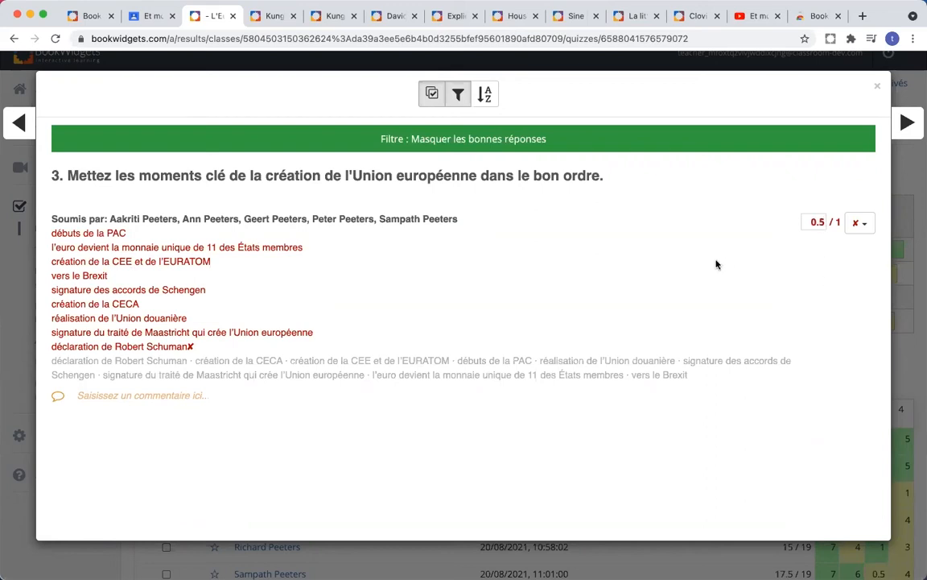
left_click(430, 92)
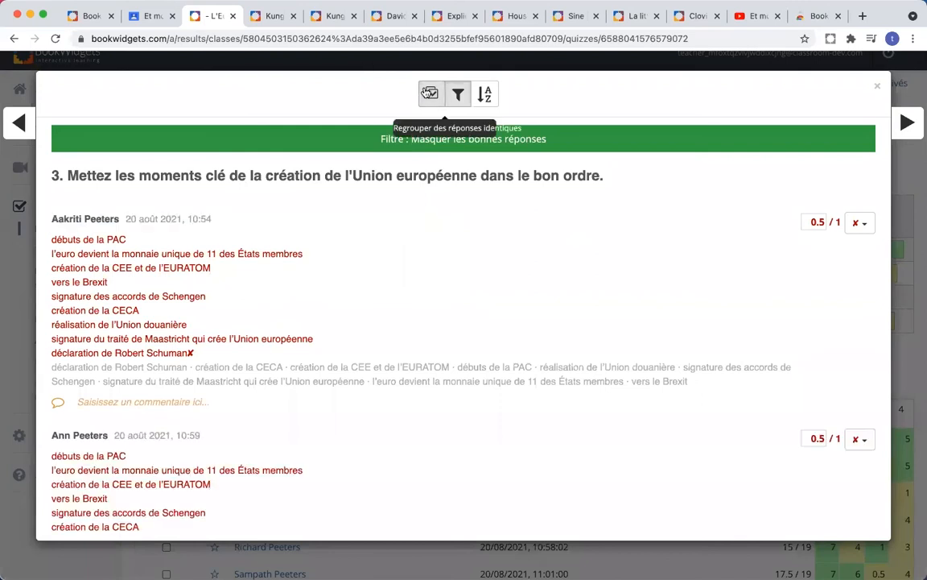
scroll(571, 319, "down", 5)
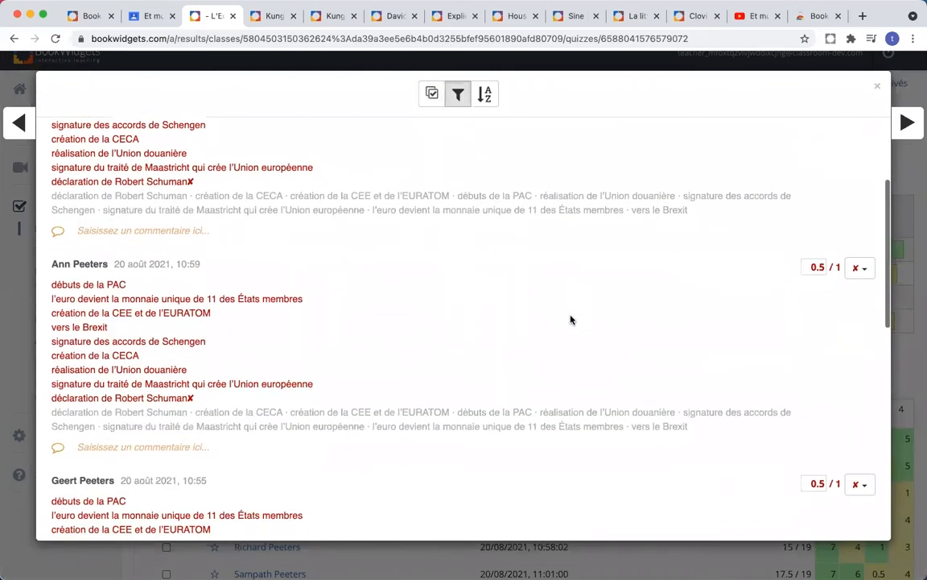
scroll(571, 320, "down", 7)
scroll(571, 320, "up", 12)
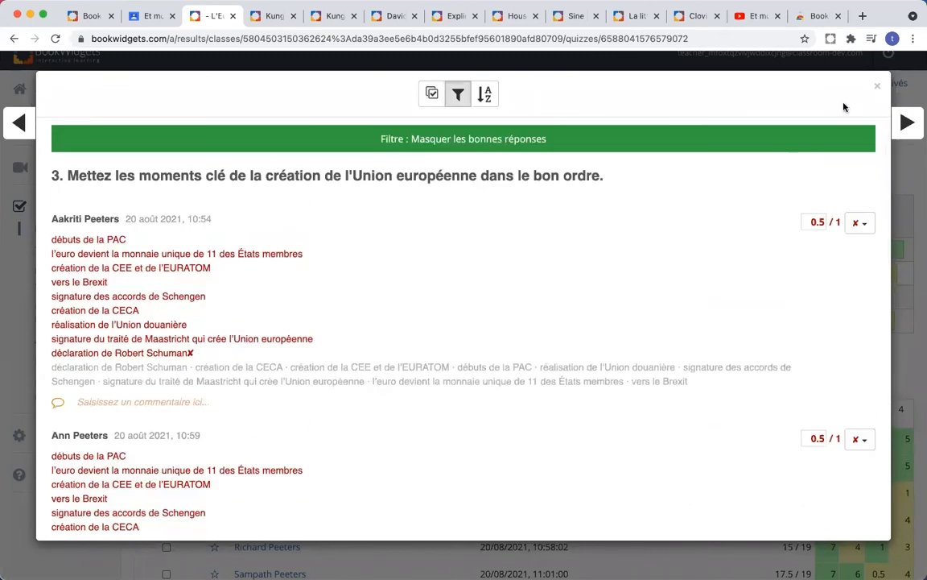
left_click(877, 86)
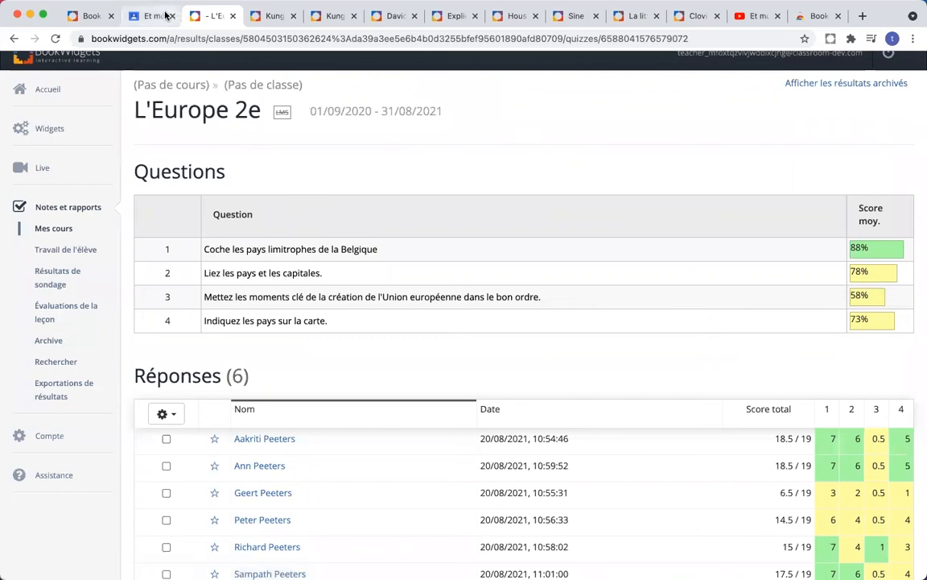
Step: Switch to the Google Classroom submissions tab for 'Et moi, et moi, et moi'
left_click(159, 17)
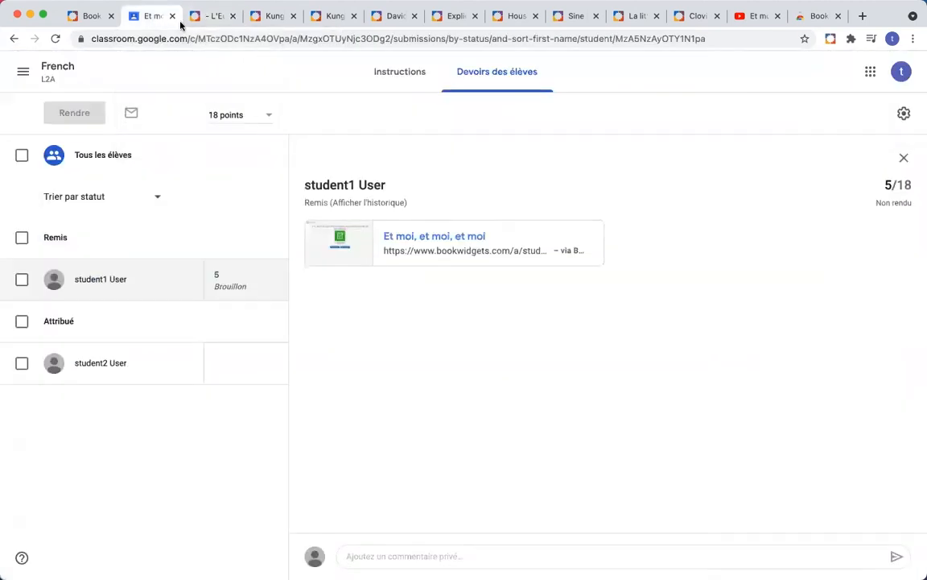
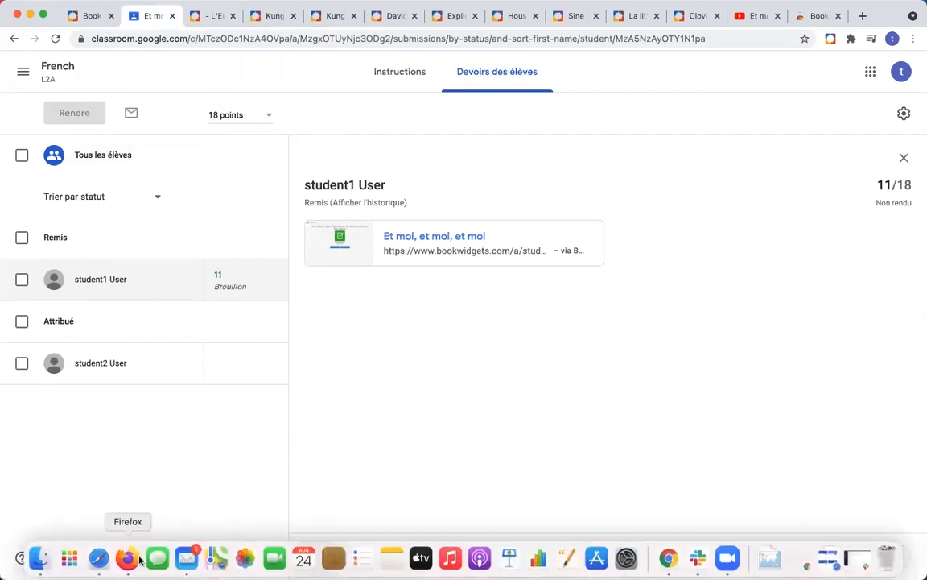
Step: In the student's browser, close the widget tab and reload class work to show 'Et moi, et moi, et moi' as Remis
left_click(127, 561)
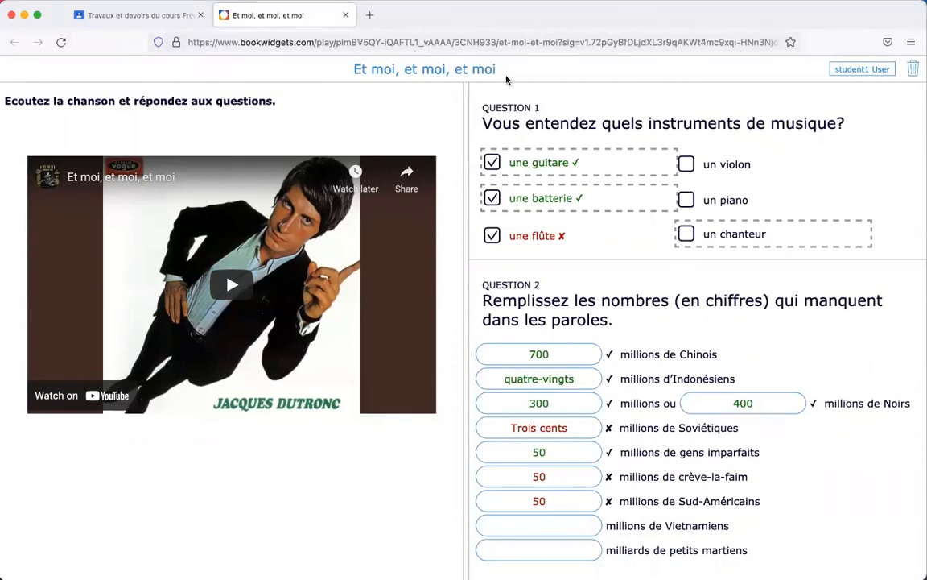
left_click(345, 15)
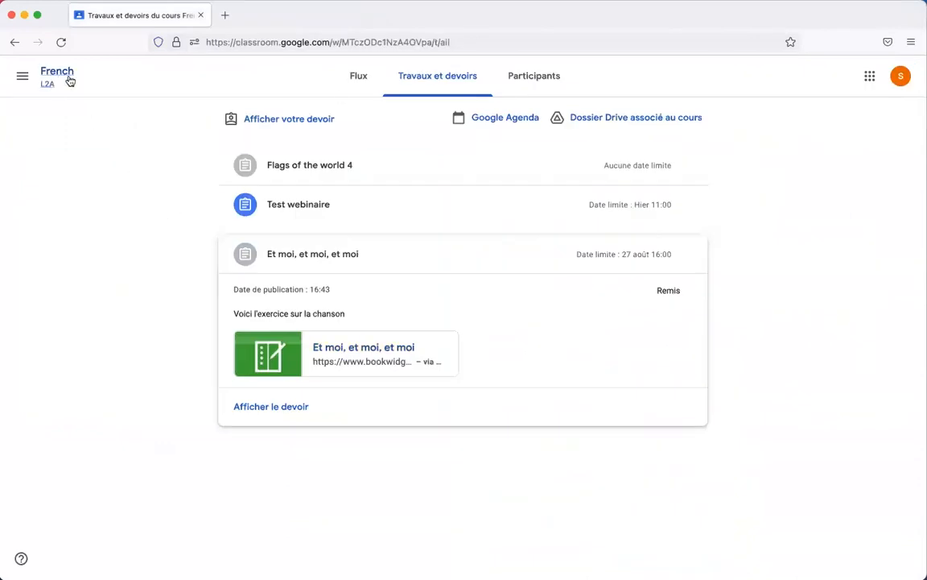
left_click(354, 78)
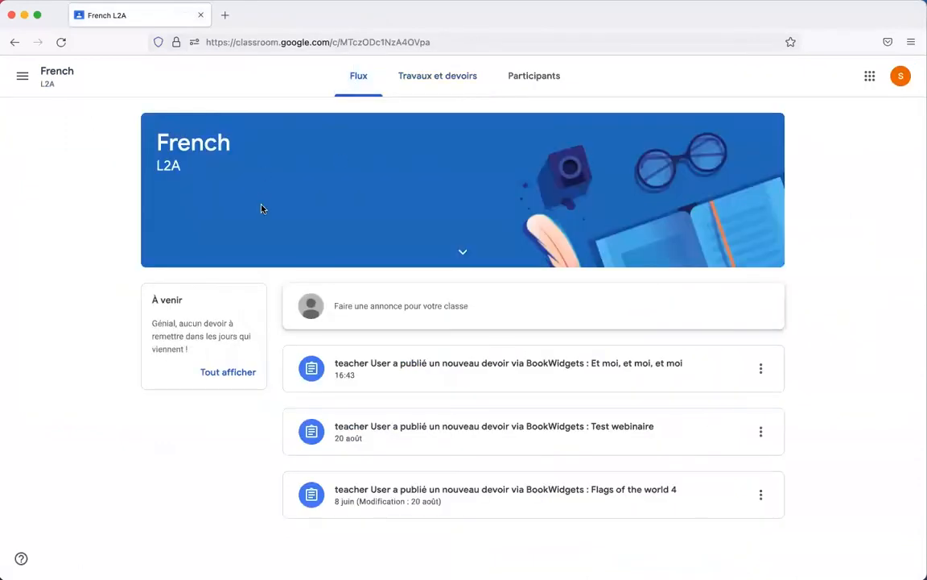
left_click(451, 75)
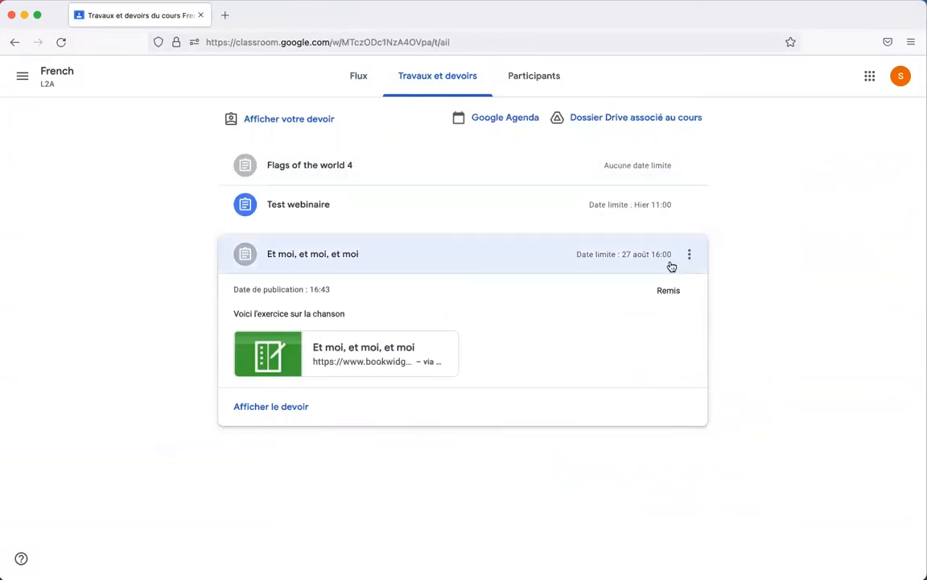
left_click(304, 253)
left_click(62, 43)
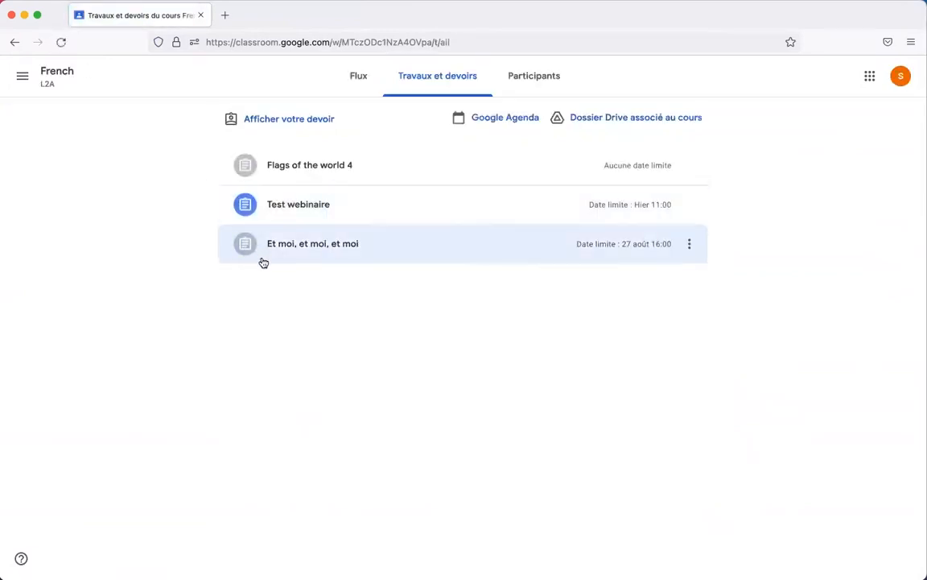
left_click(312, 252)
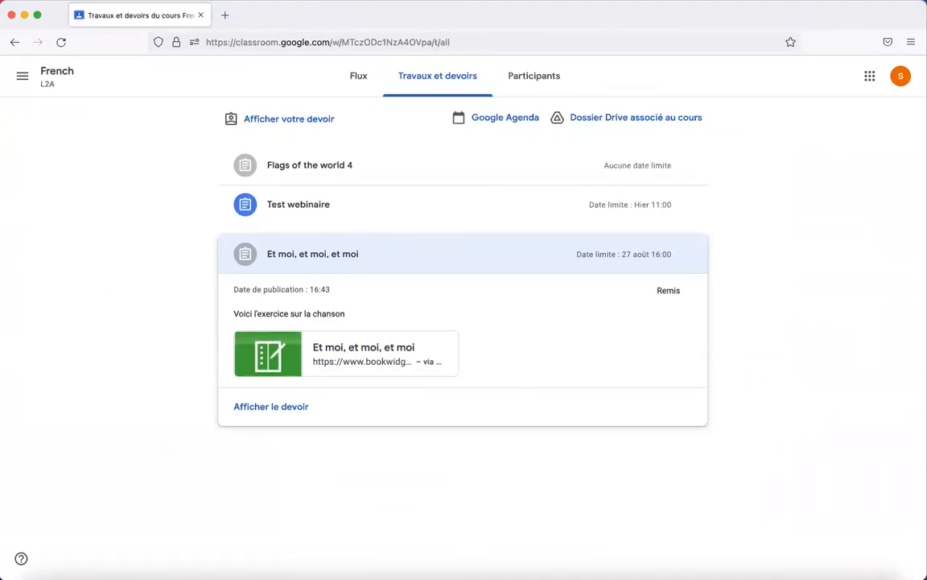
mouse_move(275, 573)
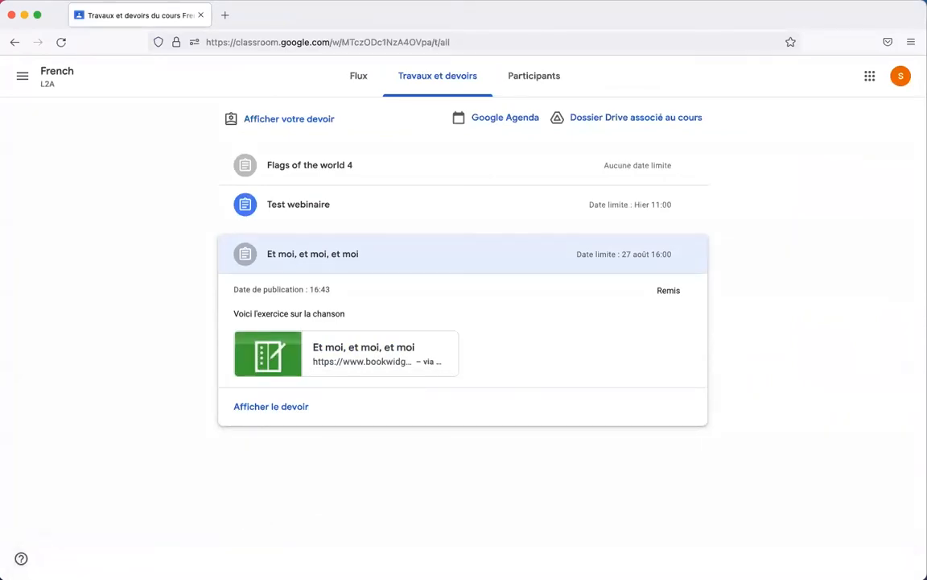
mouse_move(478, 573)
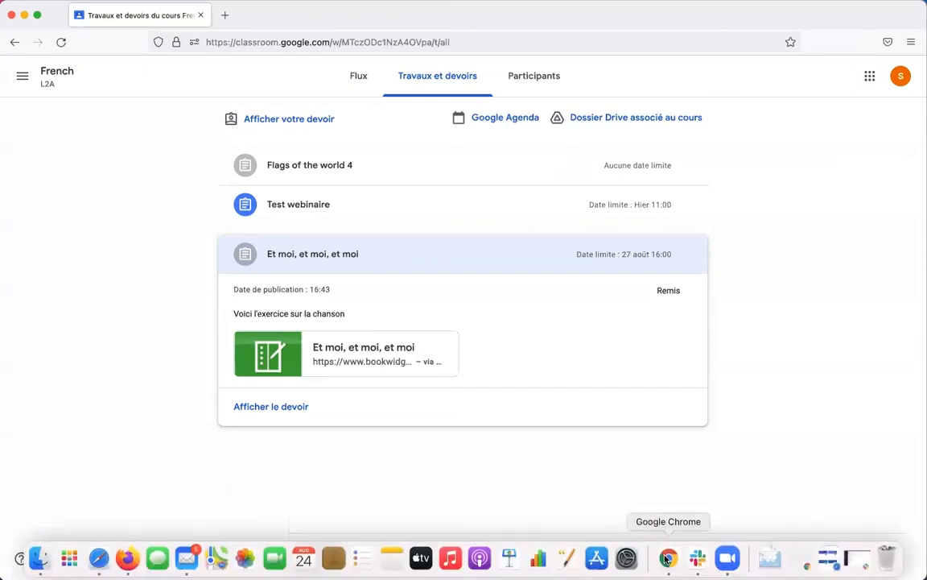
left_click(666, 558)
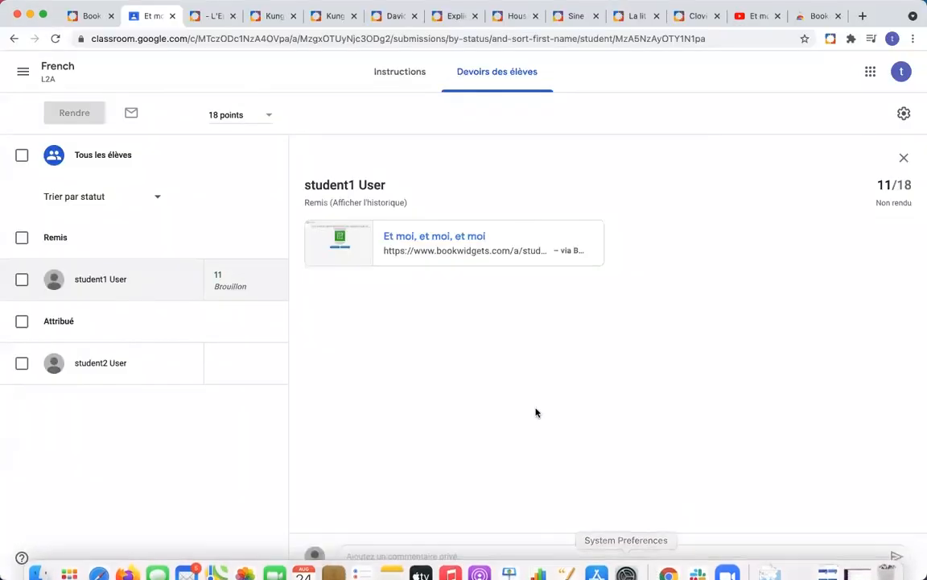
Step: Open the student's scored BookWidgets work and learn that returning it must happen in Google Classroom
left_click(430, 238)
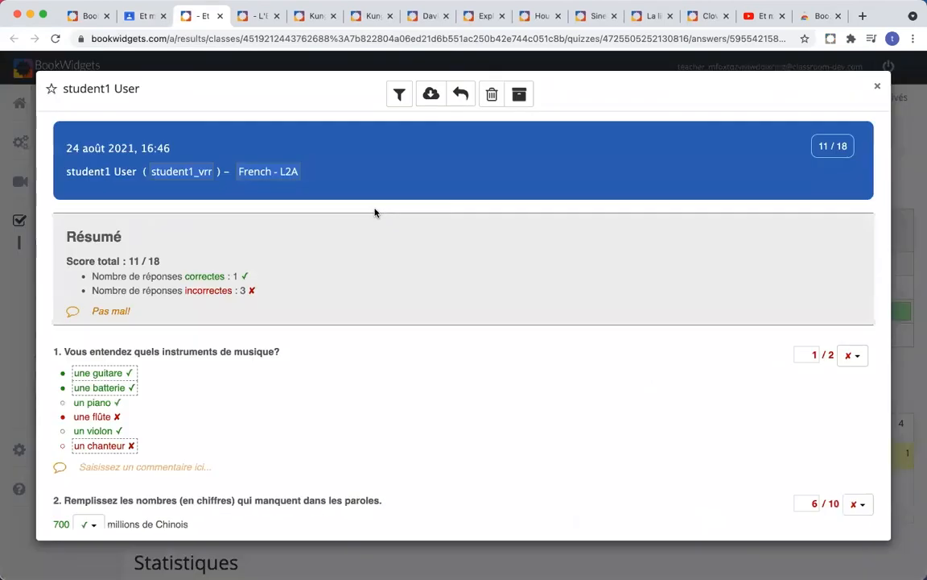
left_click(460, 94)
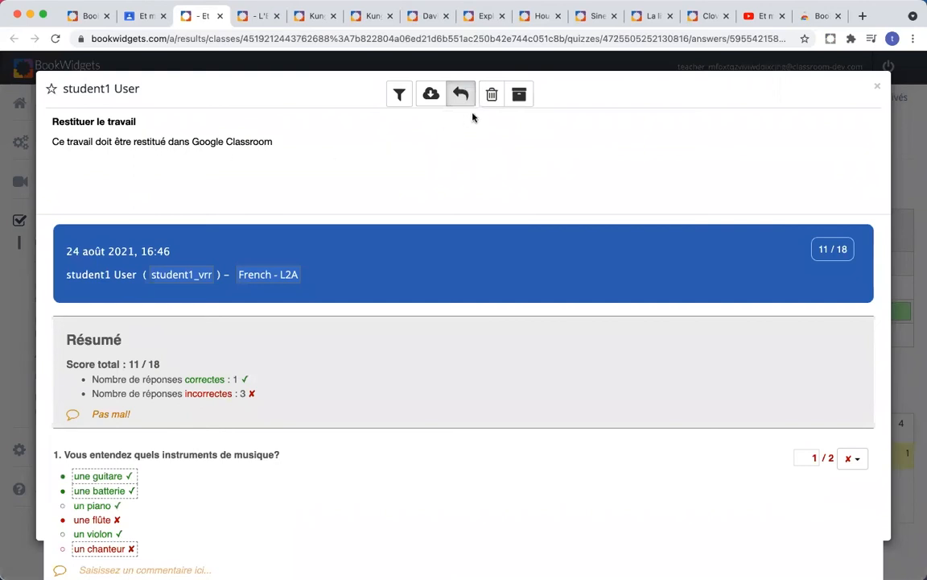
left_click(878, 89)
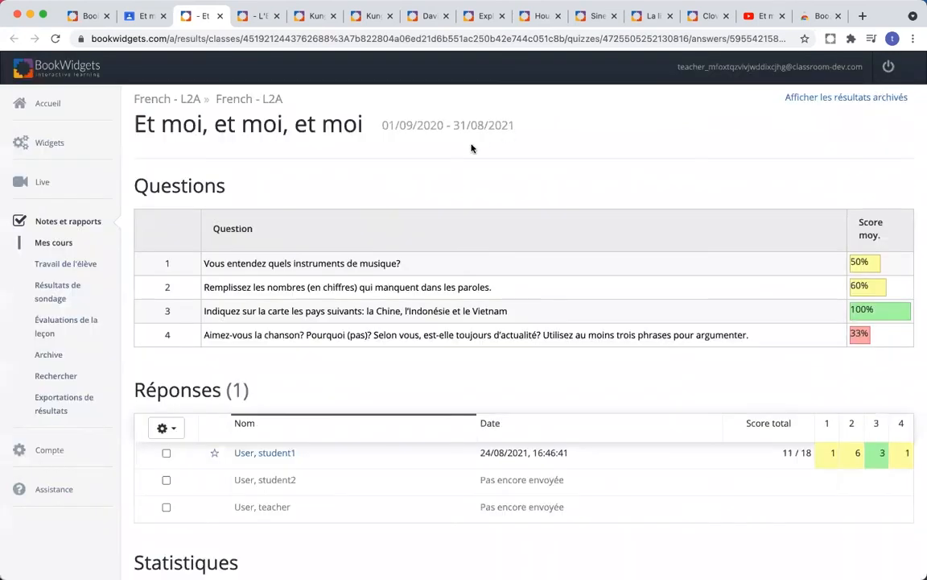
left_click(142, 15)
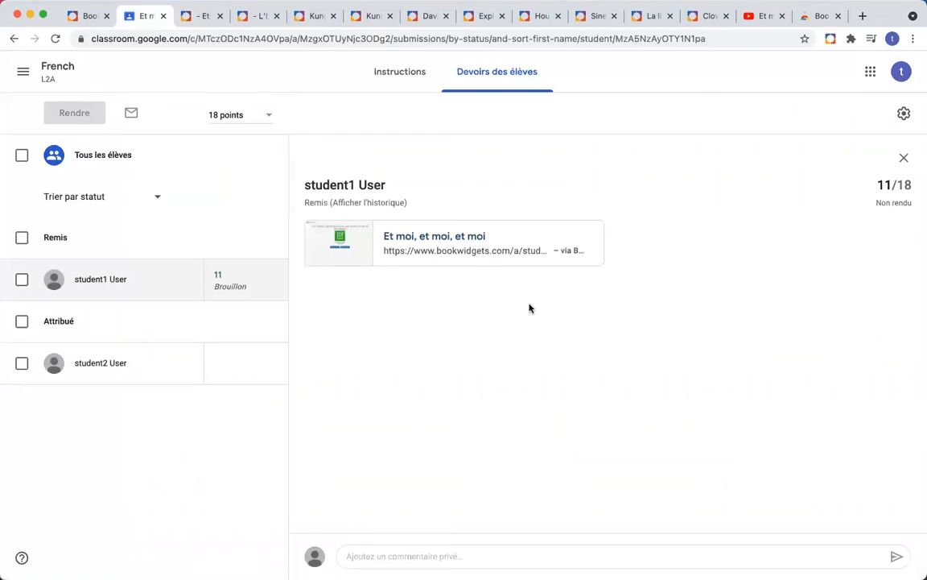
Step: Return the first student's 11/18 'Et moi, et moi, et moi' submission from Google Classroom
left_click(22, 280)
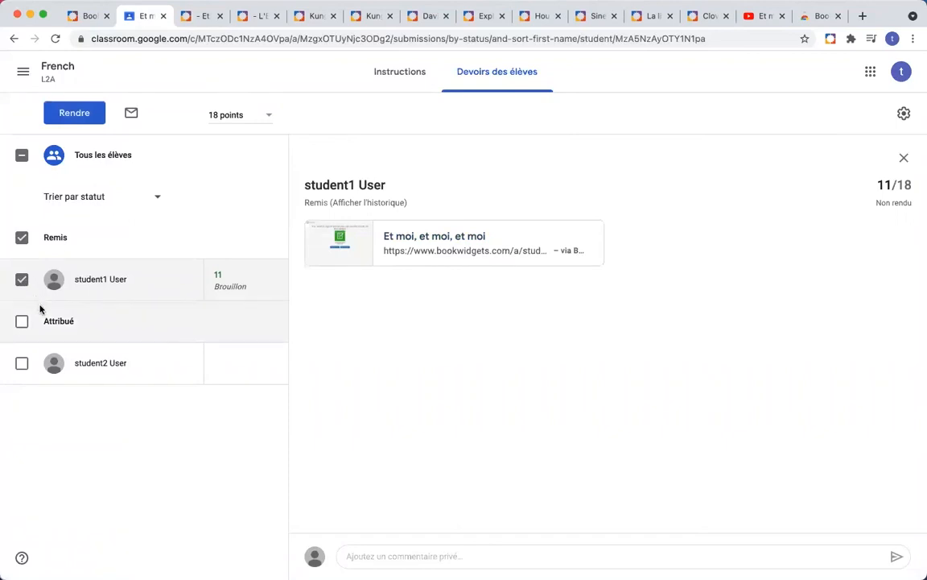
left_click(70, 118)
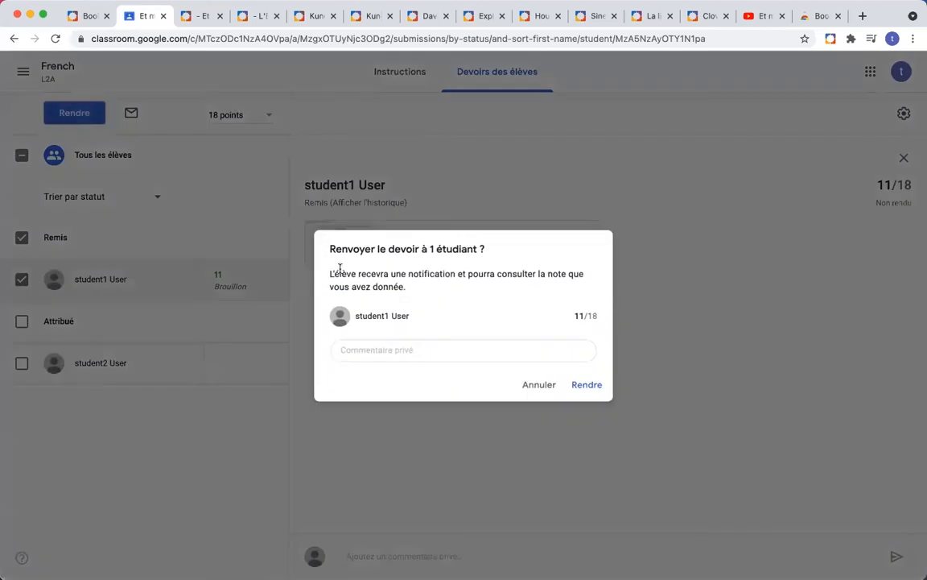
left_click(450, 349)
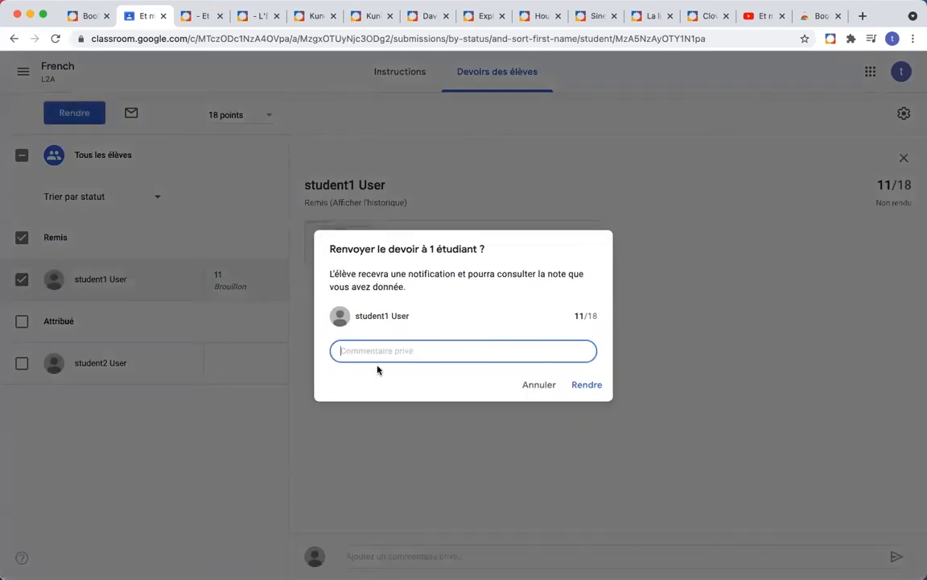
left_click(579, 385)
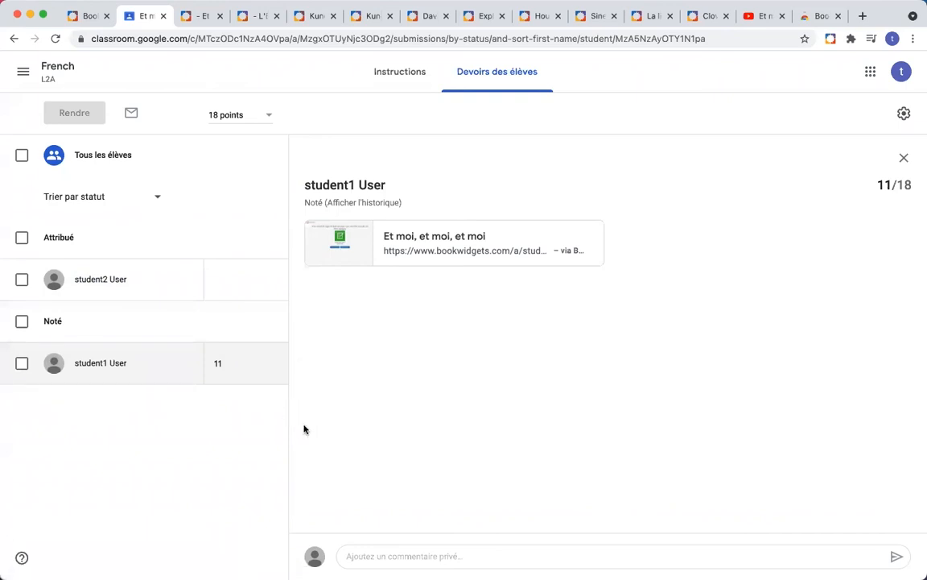
key("super+Tab")
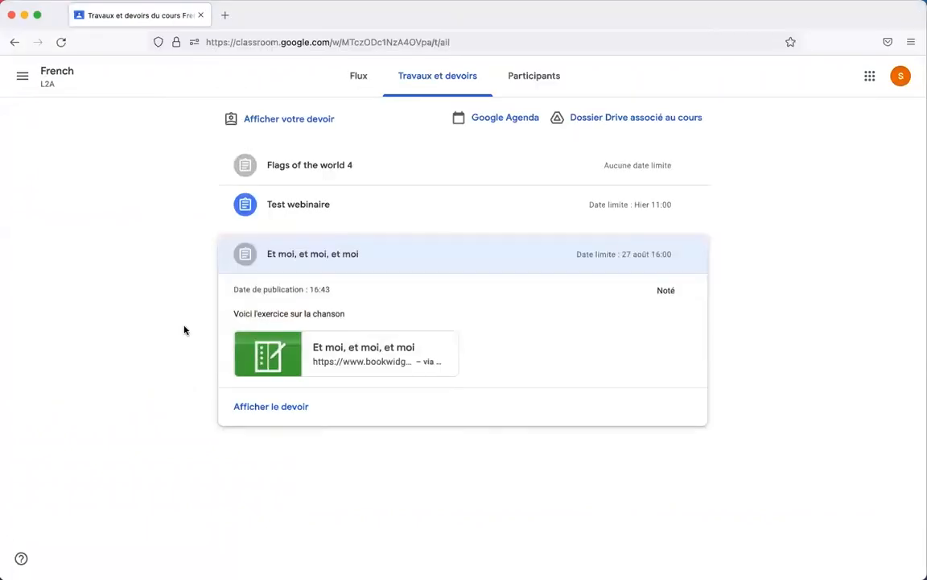
Step: As the student, reload class work, open the returned assignment's details and launch its BookWidgets attachment
left_click(62, 44)
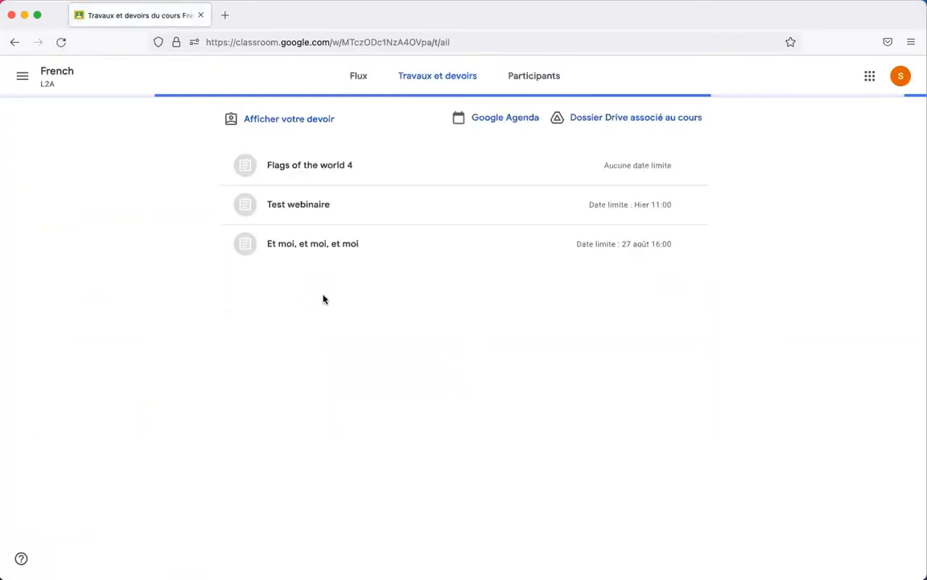
left_click(317, 251)
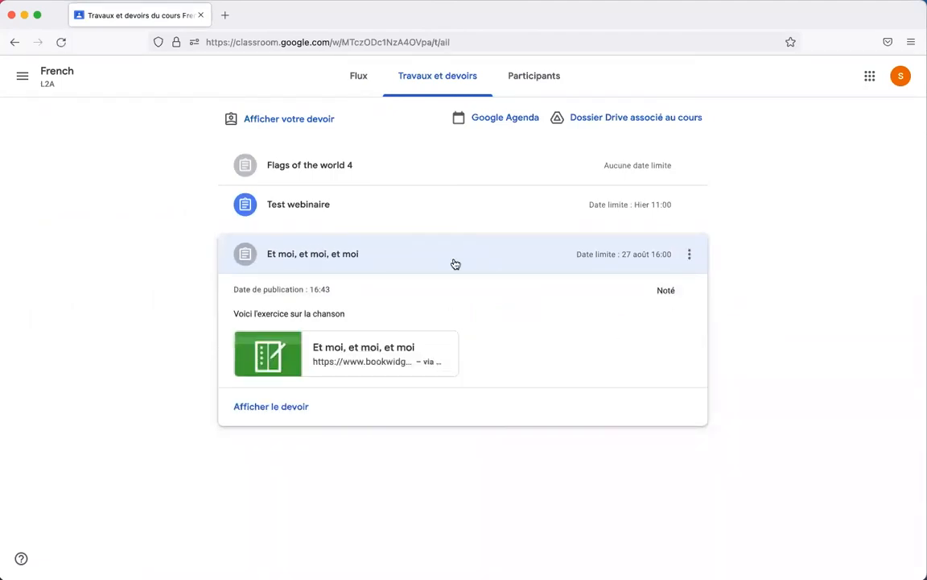
left_click(272, 406)
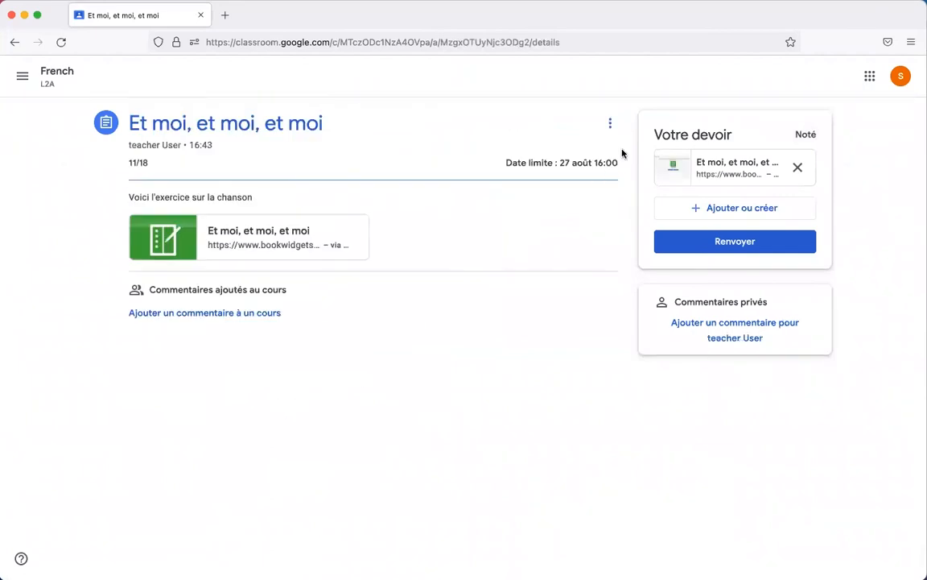
left_click(738, 172)
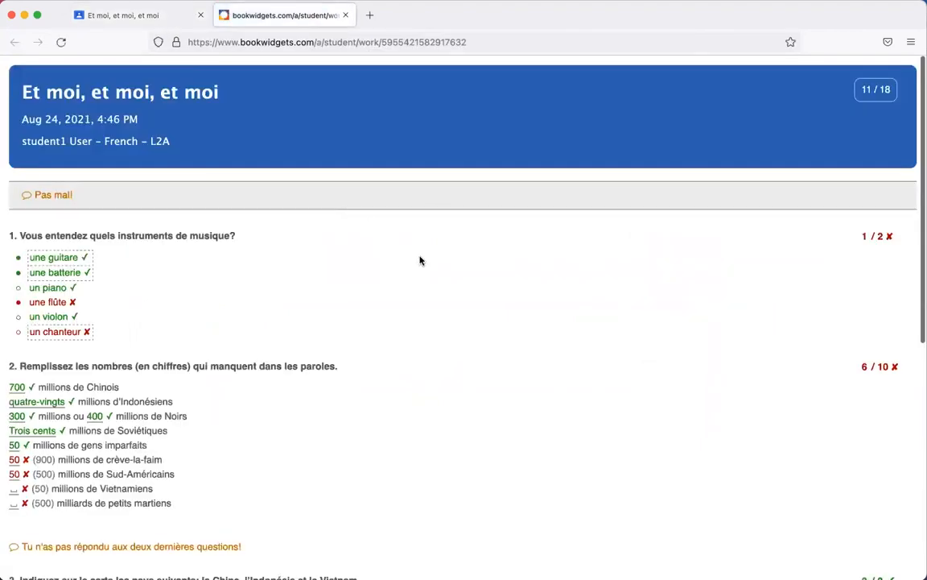
Step: Scroll through the graded work to review the 1/2 and 6/10 scores and feedback comments
scroll(419, 260, "down", 10)
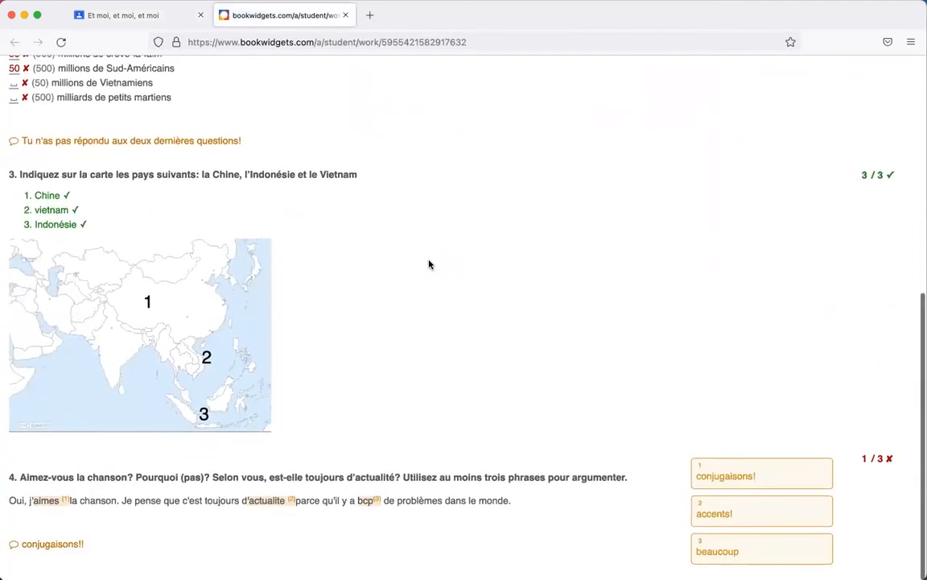
scroll(429, 264, "up", 10)
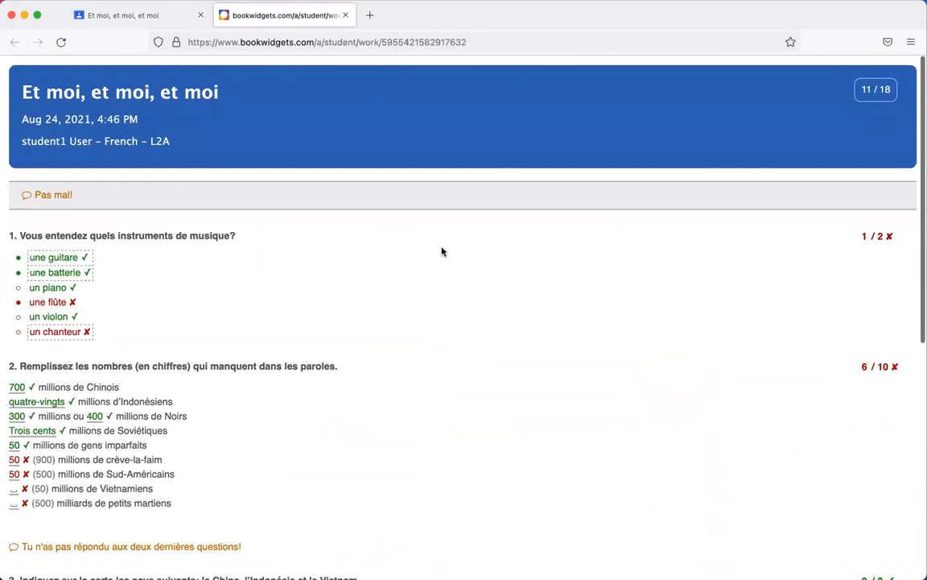
left_click(925, 336)
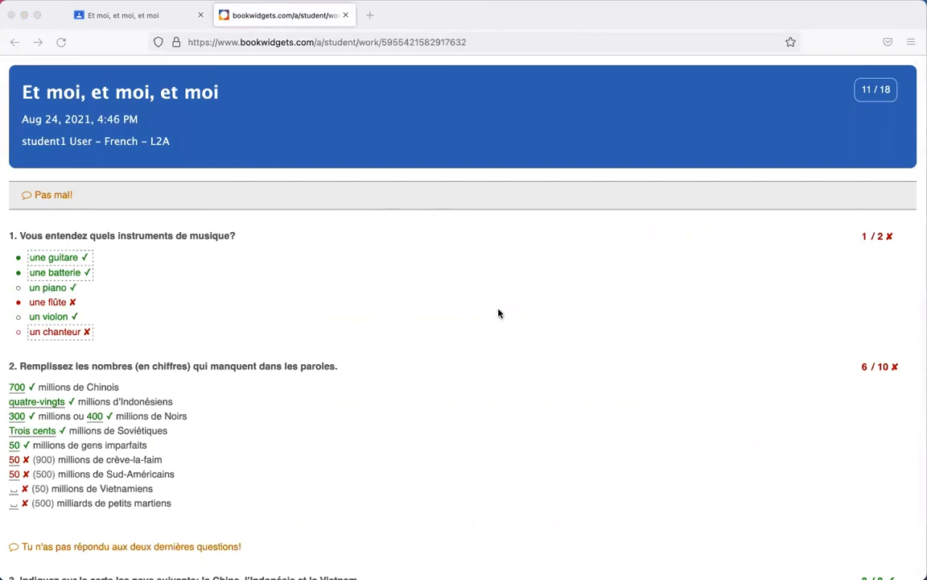
left_click(355, 255)
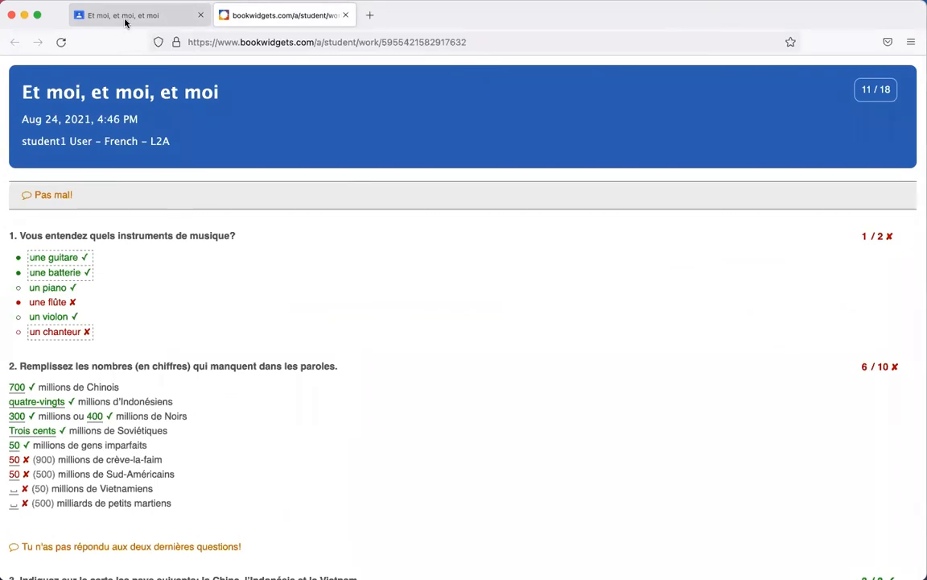
Step: Close the browser with the graded results and fit the teacher's Classroom window to the right half
mouse_move(187, 568)
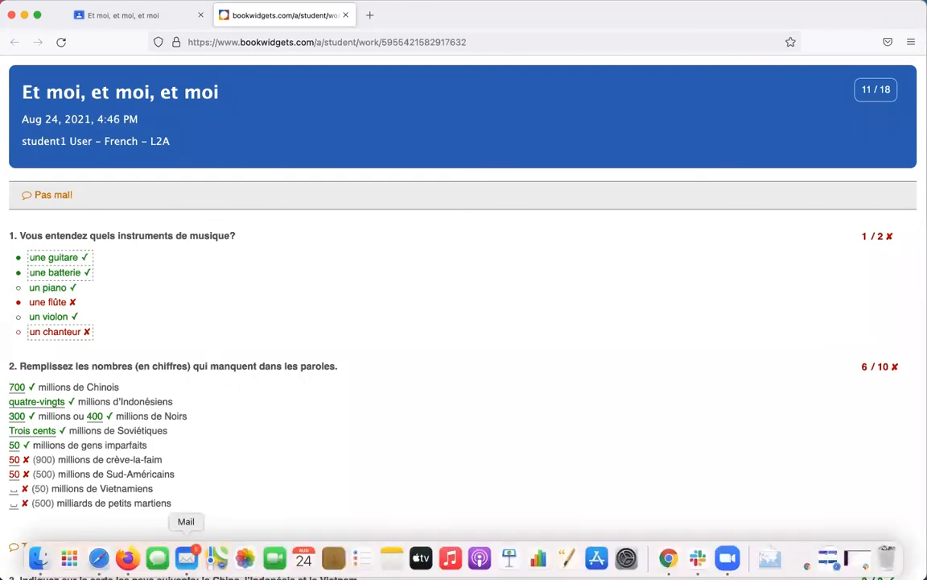
left_click(99, 557)
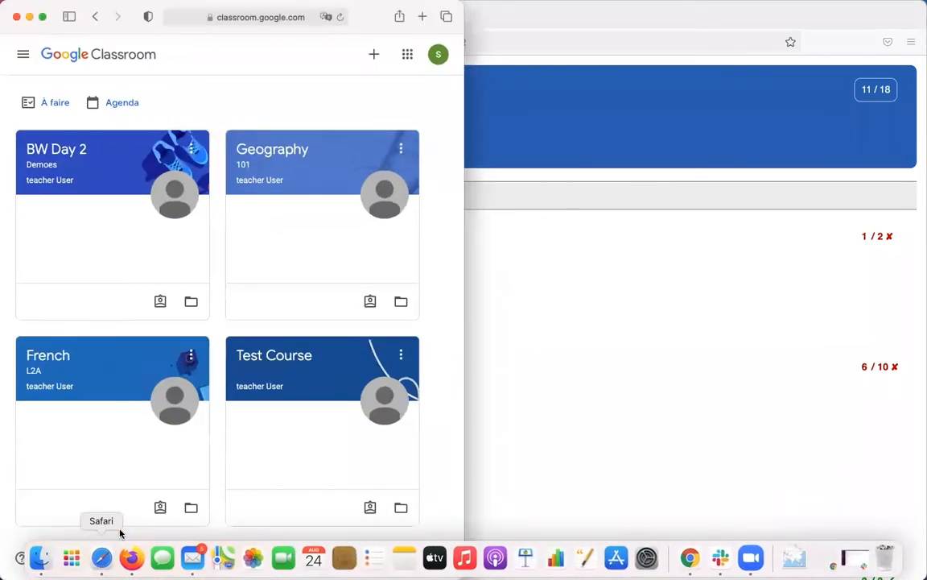
left_click(563, 285)
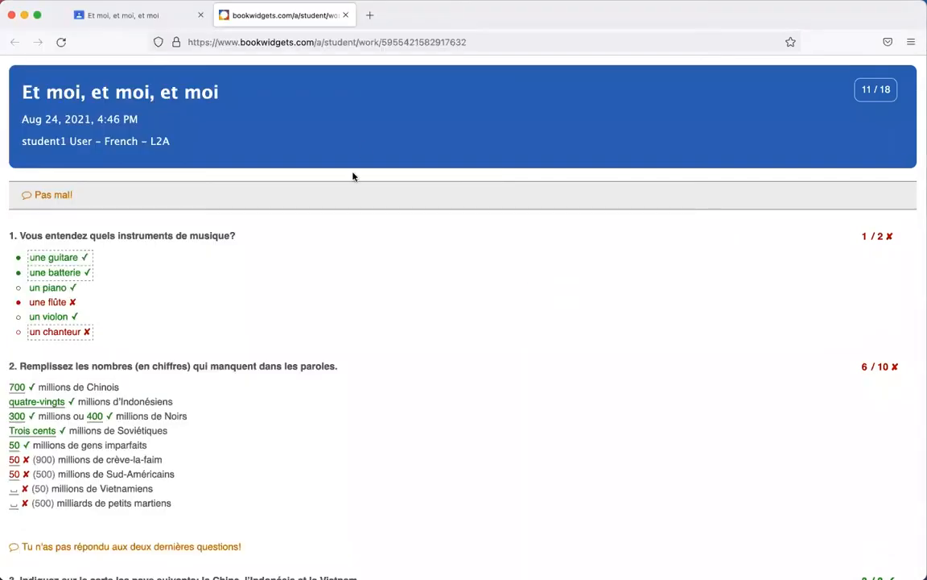
left_click(11, 14)
left_click(541, 133)
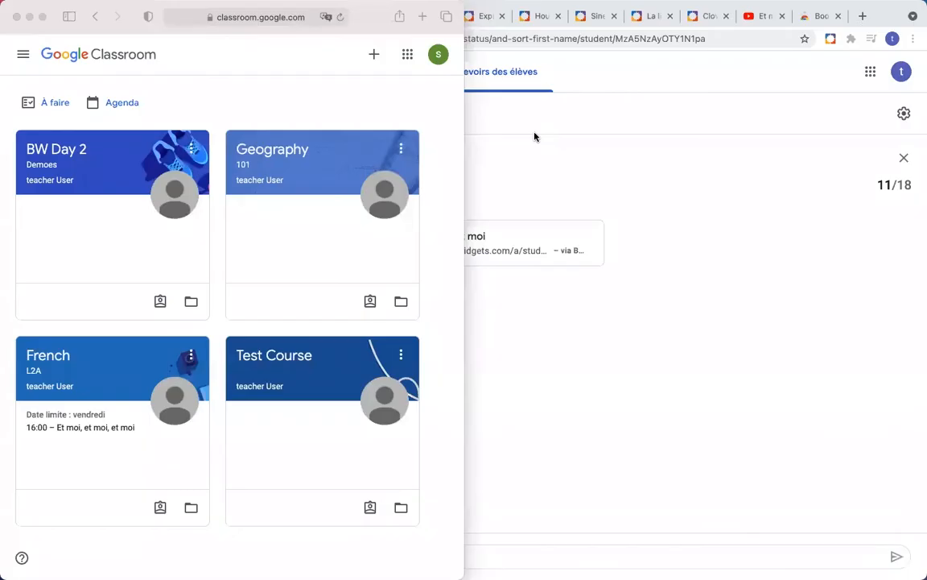
left_click(648, 176)
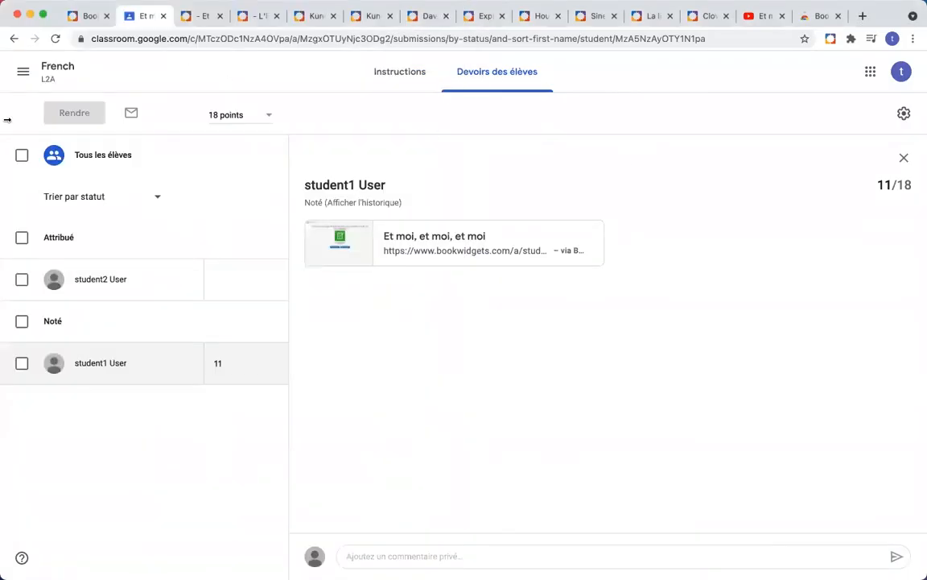
left_click_drag(273, 115, 462, 163)
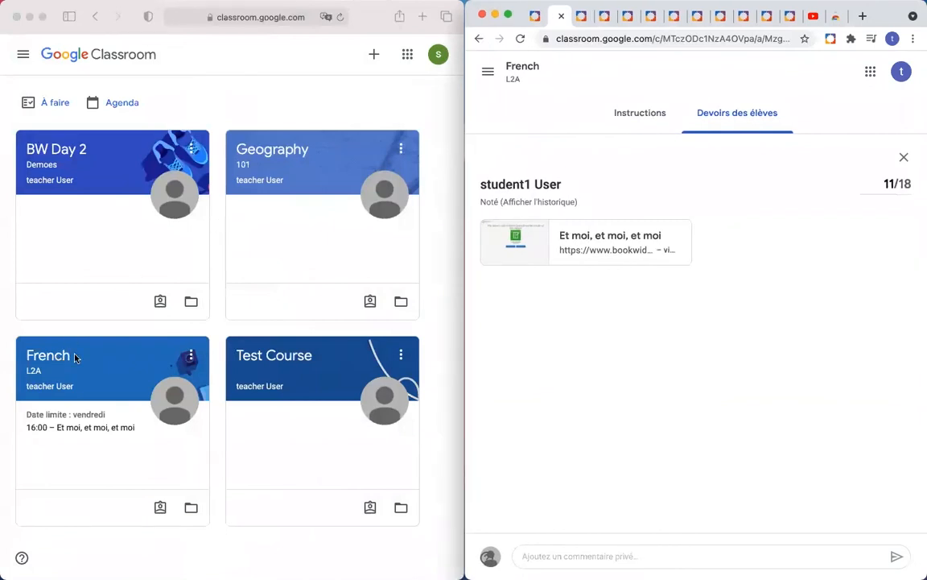
Step: As the student, open the Et moi, et moi, et moi exercise and tick 'une batterie' in Question 1
left_click(83, 327)
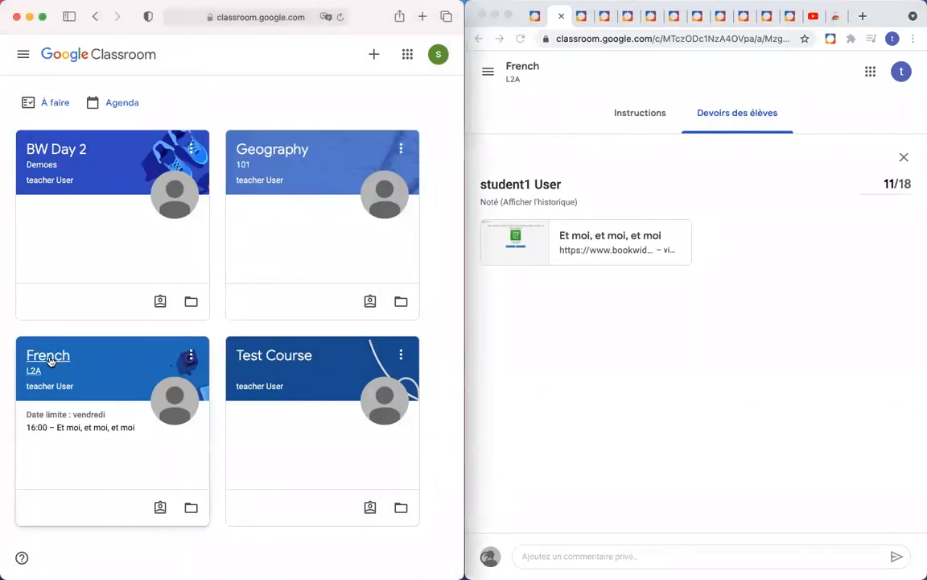
left_click(81, 433)
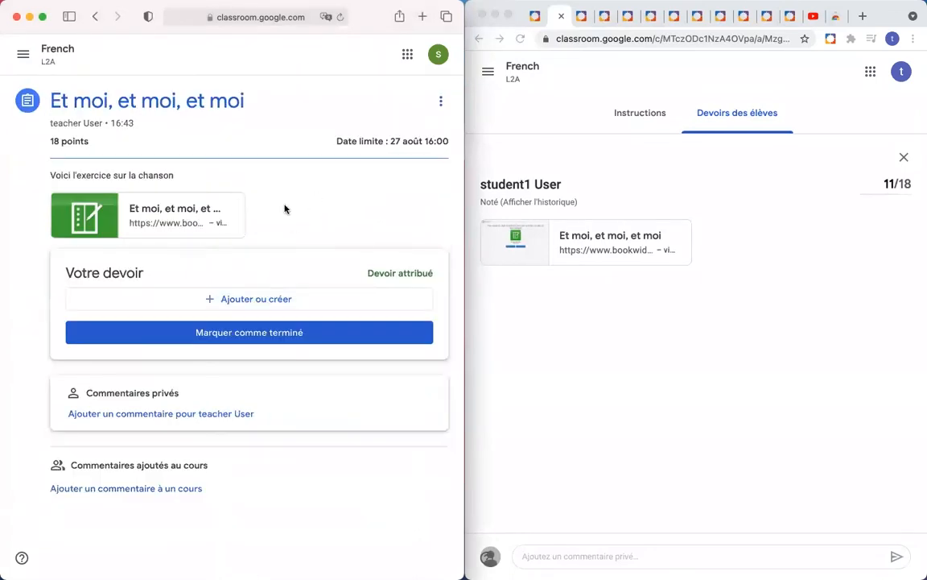
left_click(141, 211)
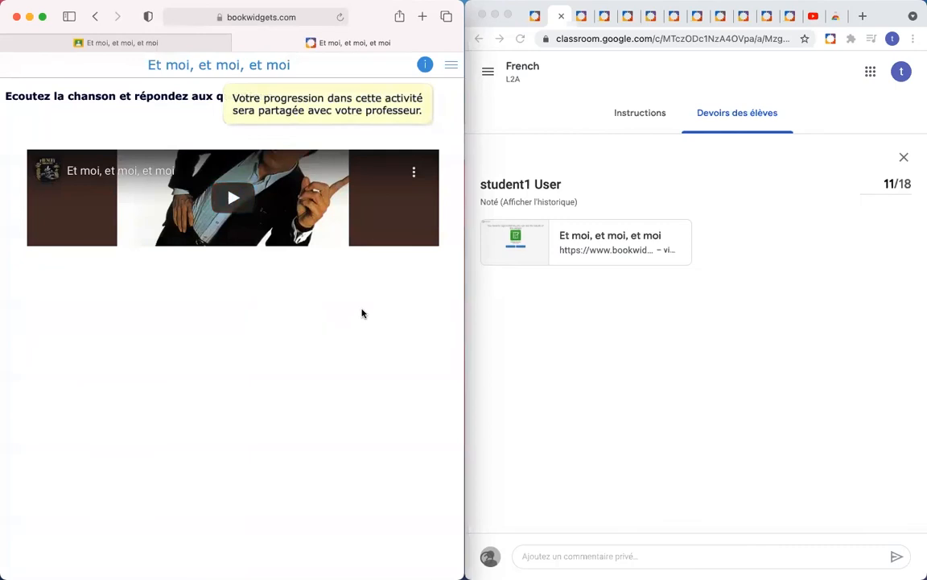
left_click(425, 66)
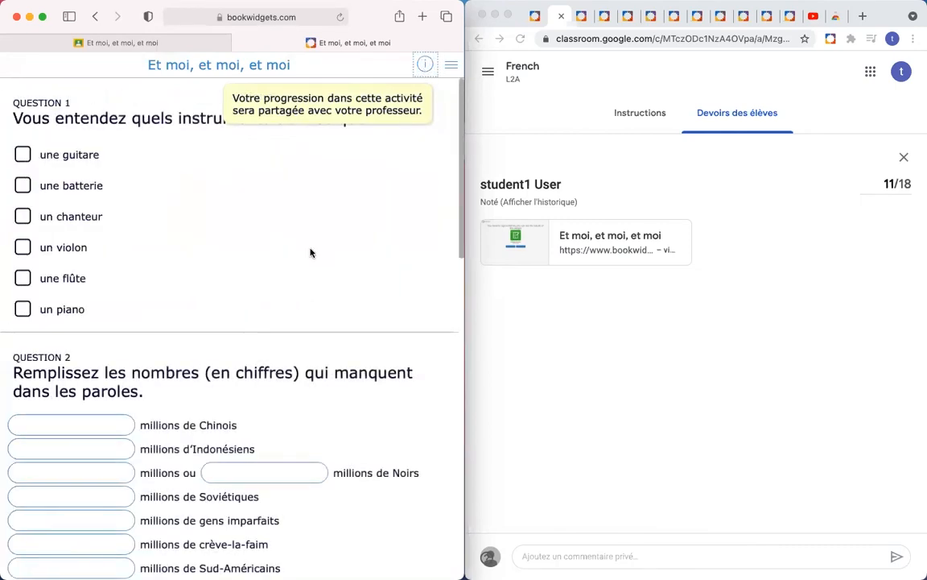
left_click(245, 184)
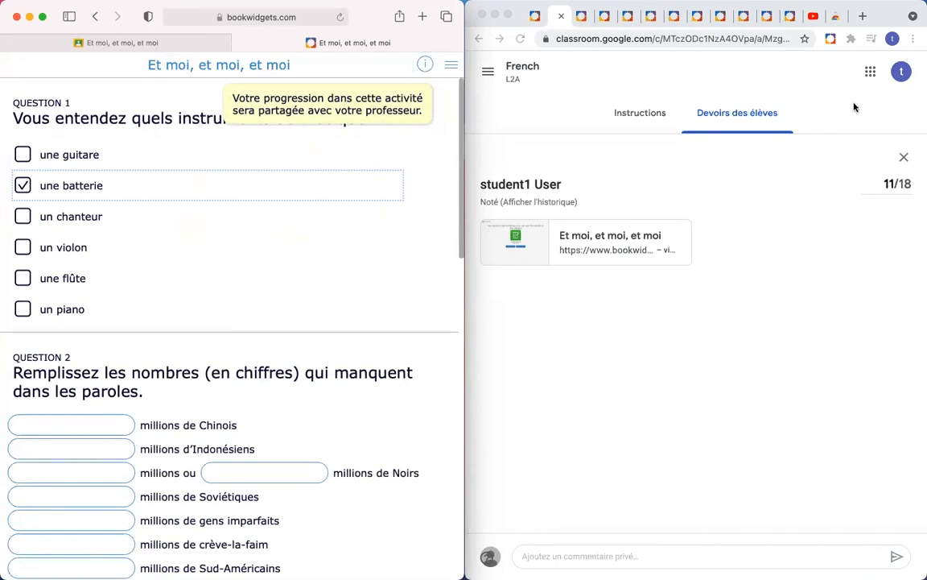
Step: Open Live Widgets from the BookWidgets extension and expand the French - L2A list of four widgets
left_click(811, 97)
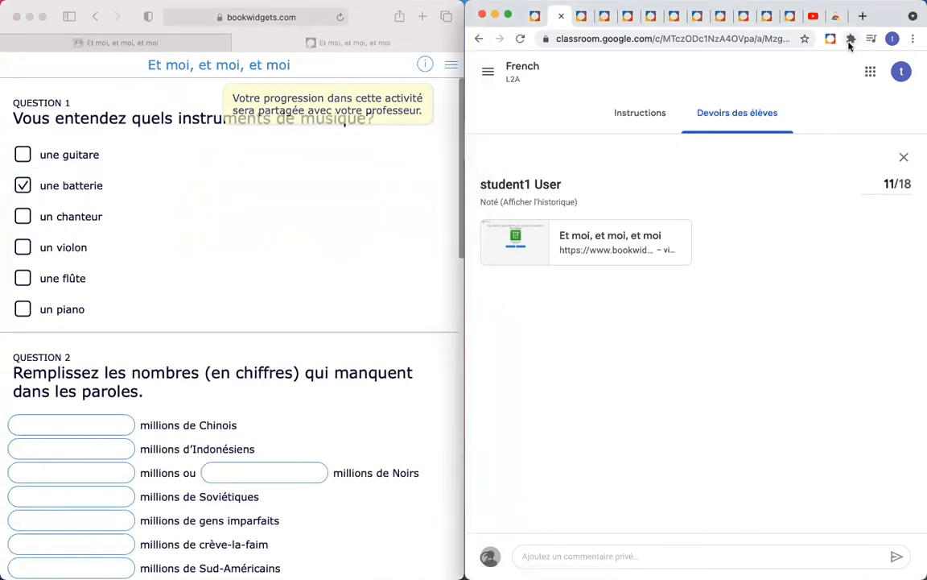
left_click(830, 40)
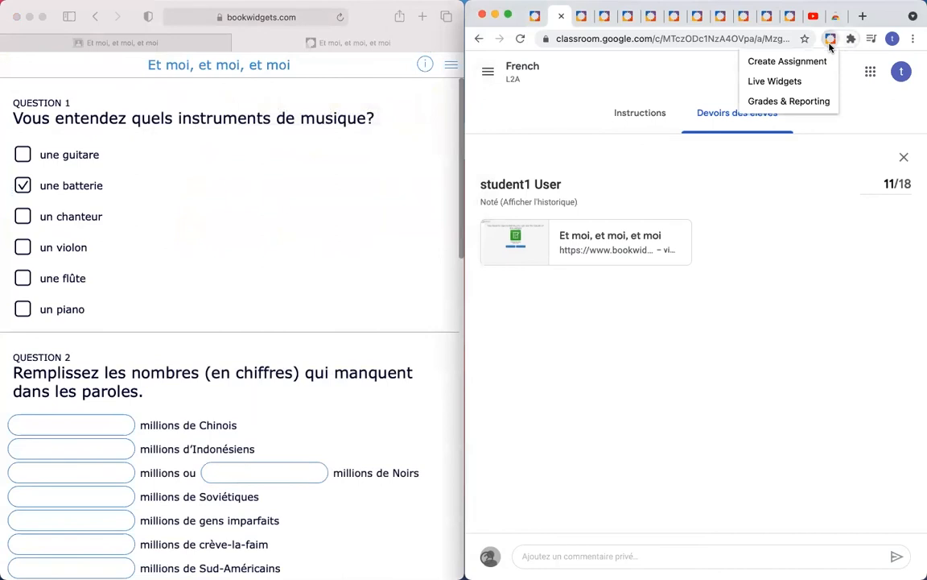
left_click(802, 82)
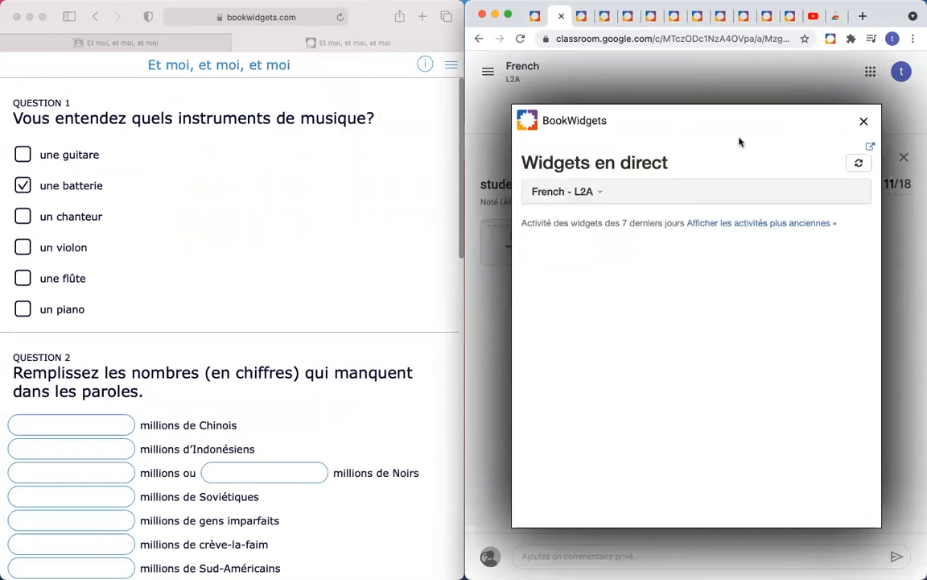
left_click(590, 194)
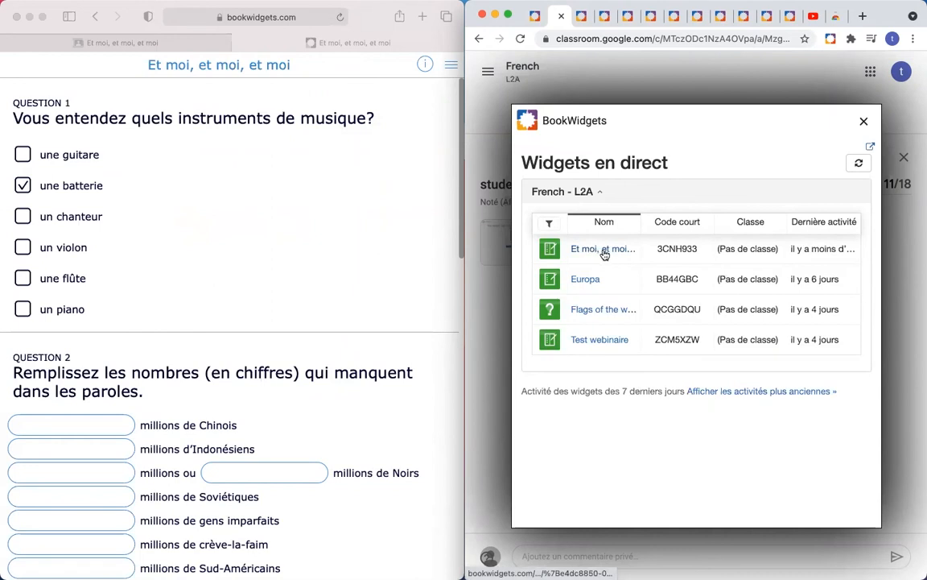
Step: Open live results for 'Et moi, et moi, et moi' and widen the teacher's window
left_click(603, 250)
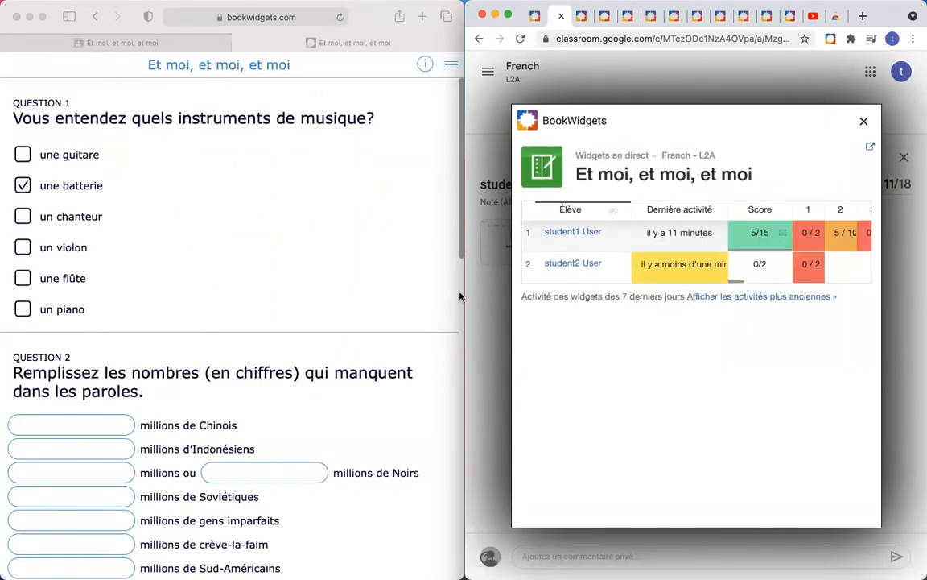
left_click_drag(464, 292, 331, 276)
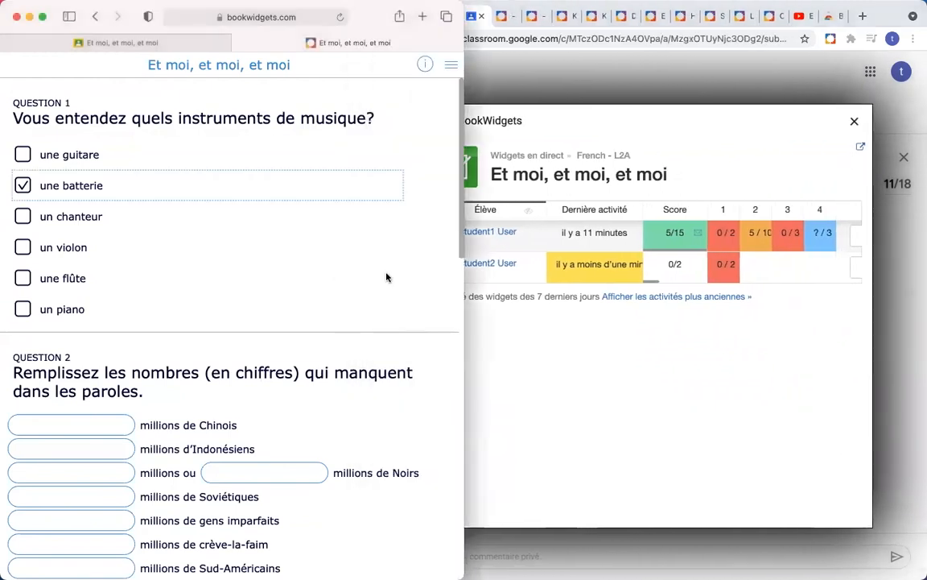
left_click_drag(458, 286, 323, 276)
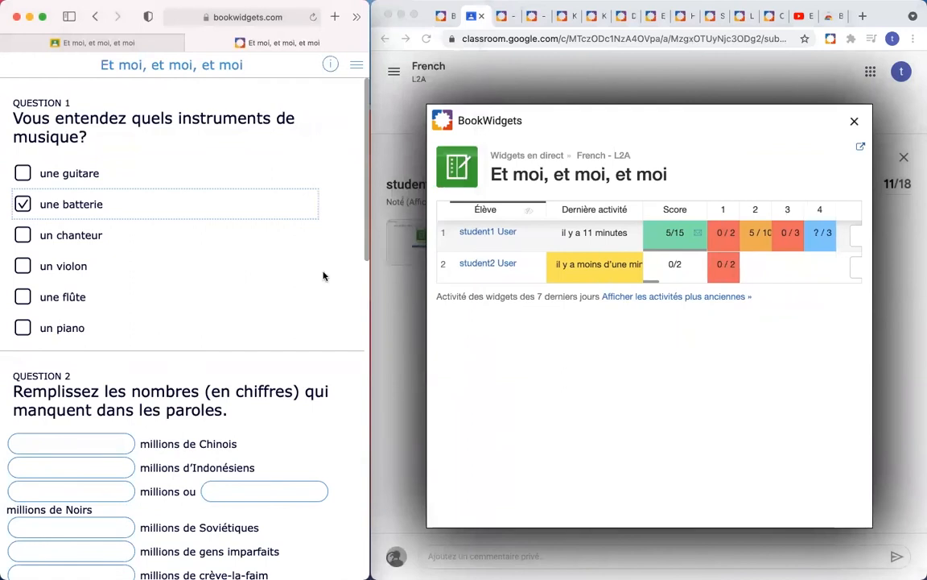
left_click(429, 324)
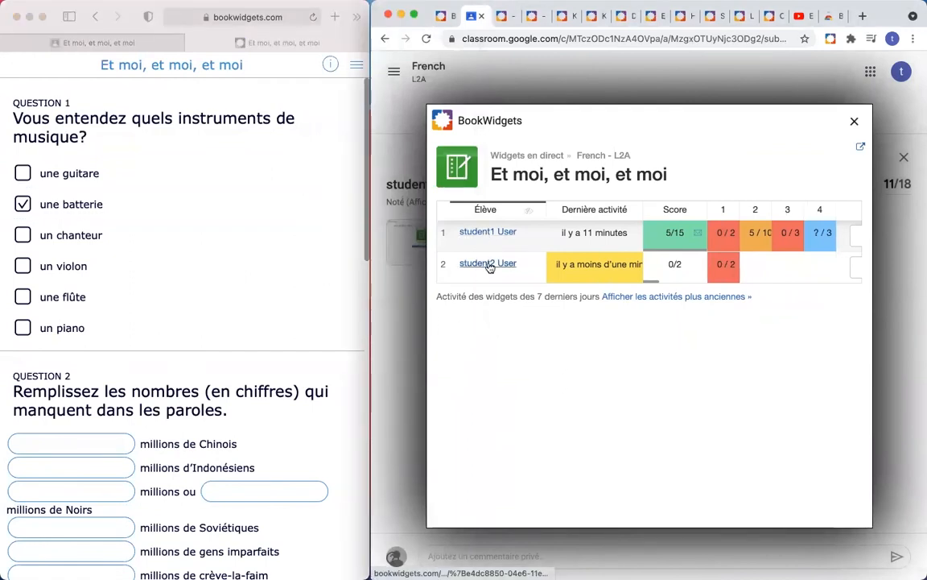
mouse_move(600, 233)
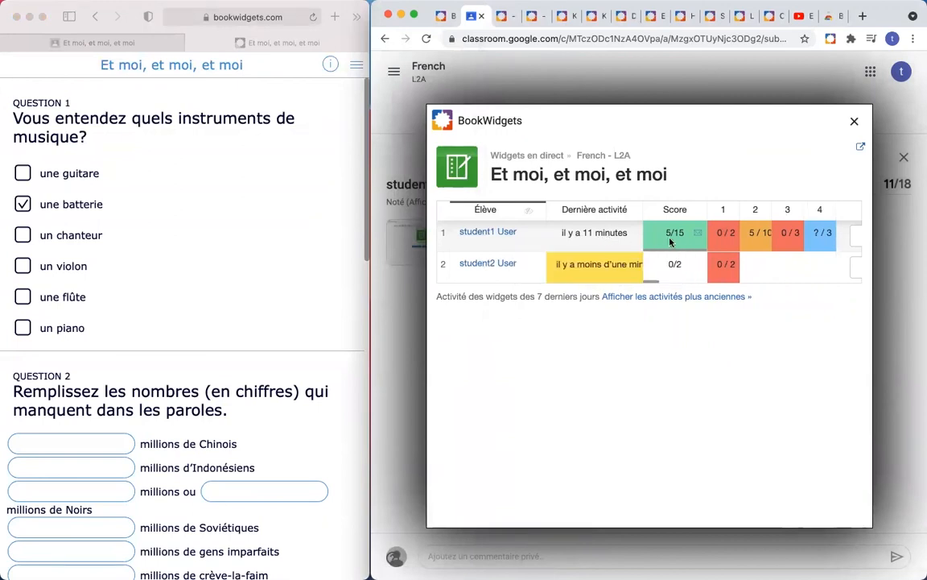
scroll(698, 239, "up", 5)
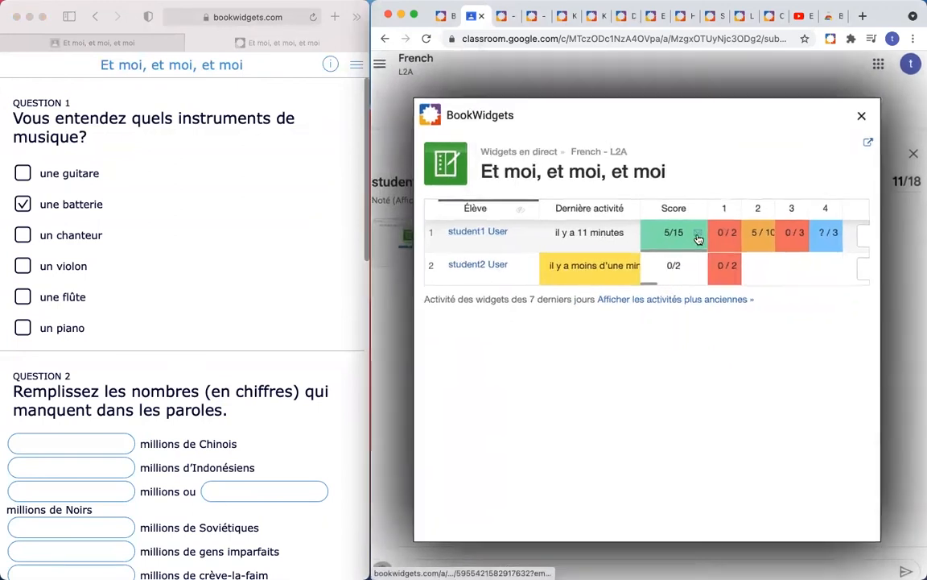
scroll(698, 239, "down", 5)
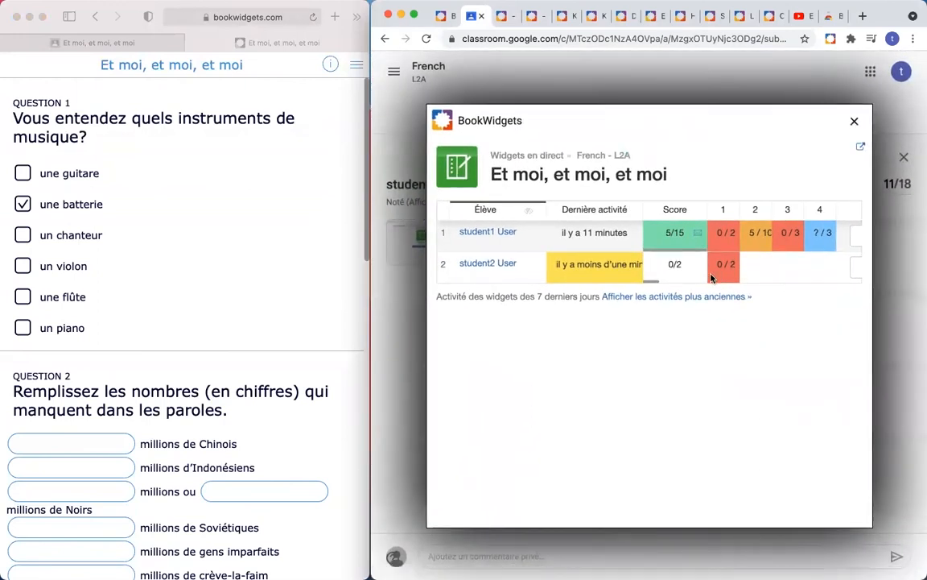
mouse_move(588, 266)
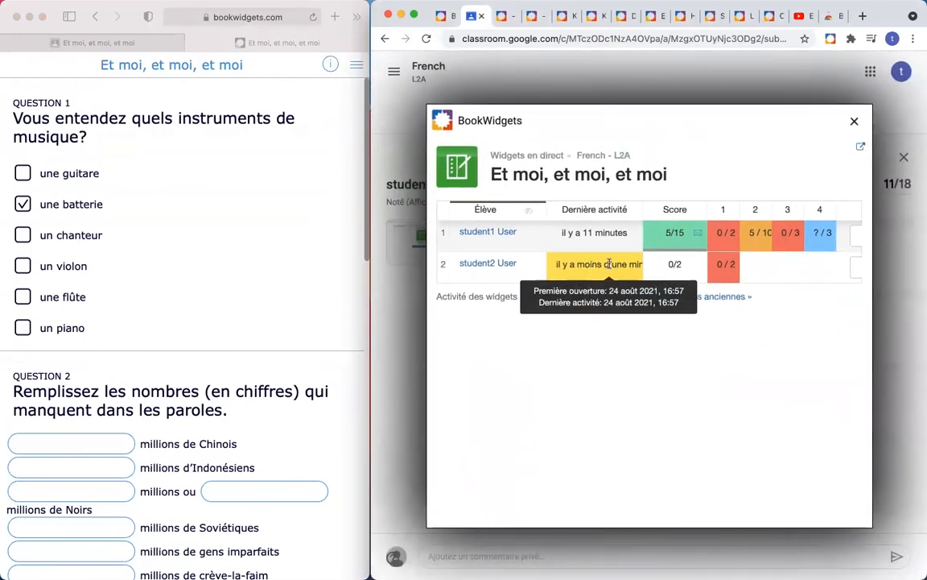
Step: As the student, tick 'une guitare' and 'un chanteur' in Question 1
left_click(23, 177)
left_click(23, 177)
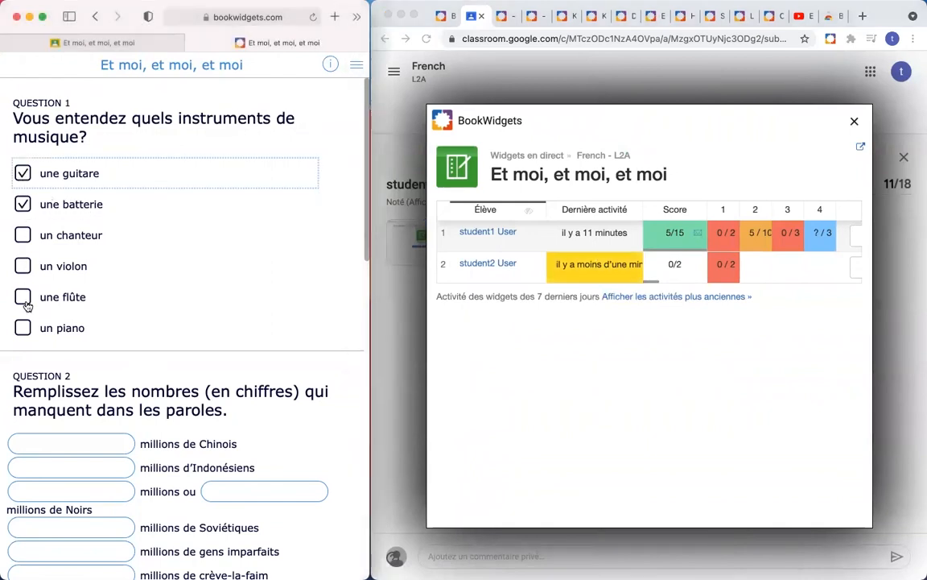
left_click(22, 230)
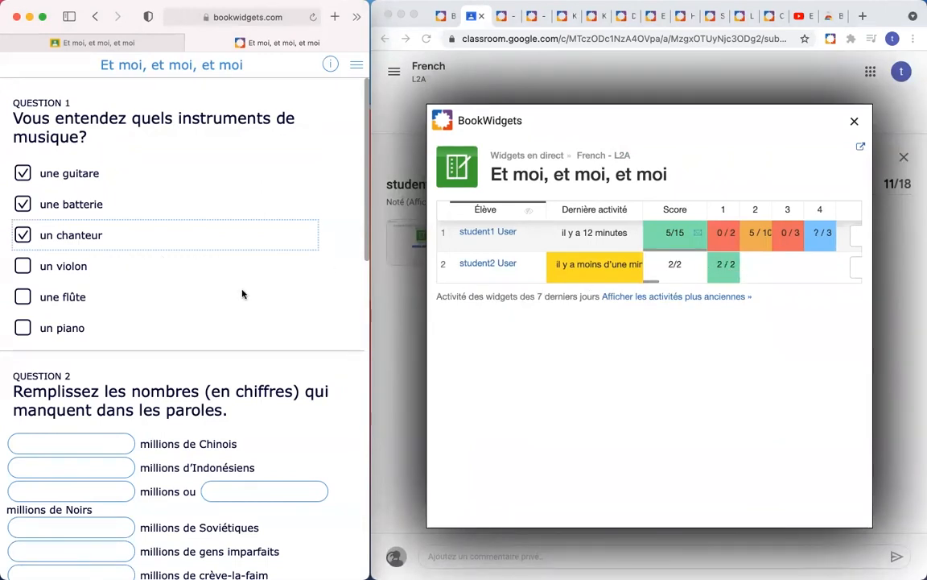
Step: Enter 700, 80, 30 and 30 in the Question 2 number fields
scroll(270, 299, "down", 2)
scroll(270, 300, "down", 6)
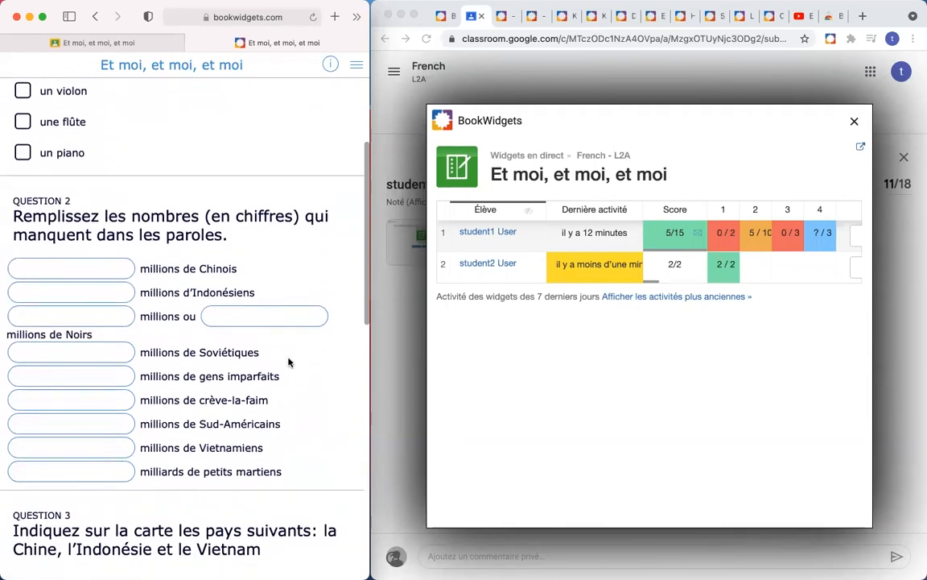
type("700")
left_click(64, 294)
type("80")
left_click(94, 309)
type("3030")
left_click(448, 429)
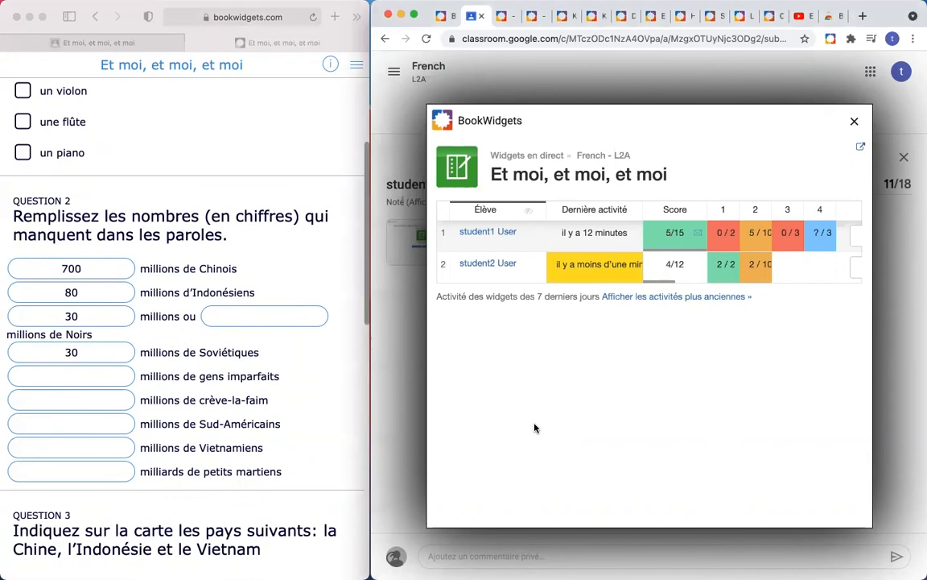
Step: View the second student's full answers and enter 30 and 900 for crève-la-faim
left_click(486, 264)
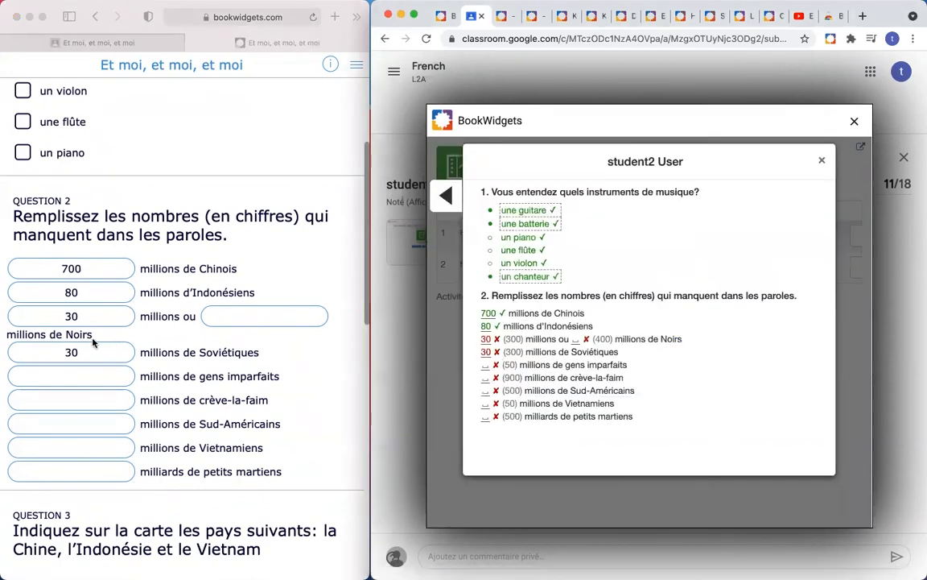
left_click(77, 380)
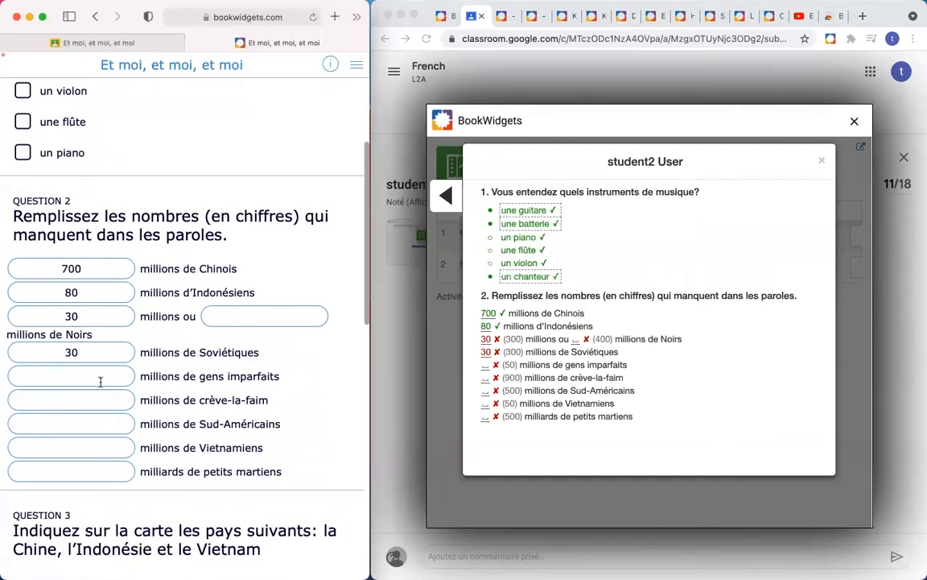
type("30")
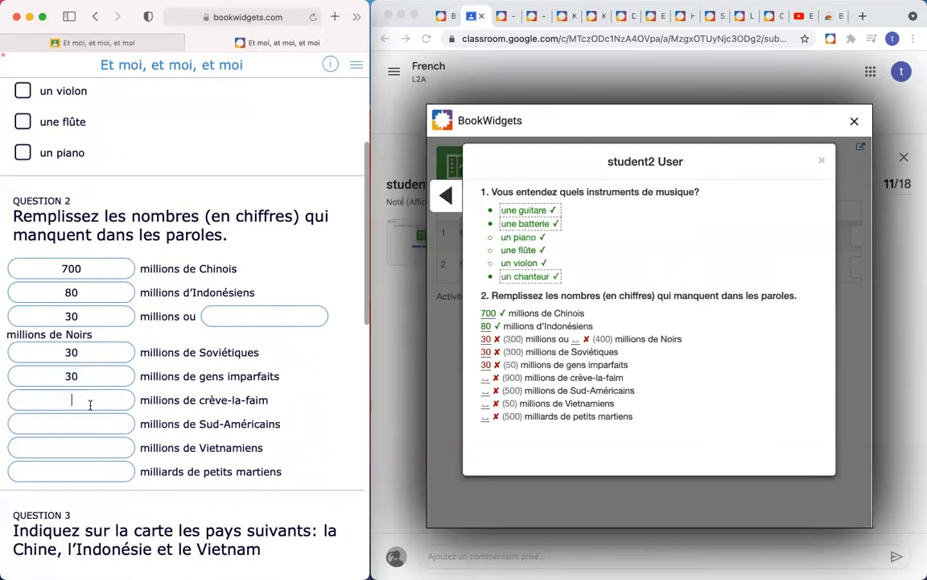
left_click(91, 405)
type("900")
Step: Answer Question 4 with 'Je n'aimepas la chanson' and close the student's answer preview
left_click(486, 443)
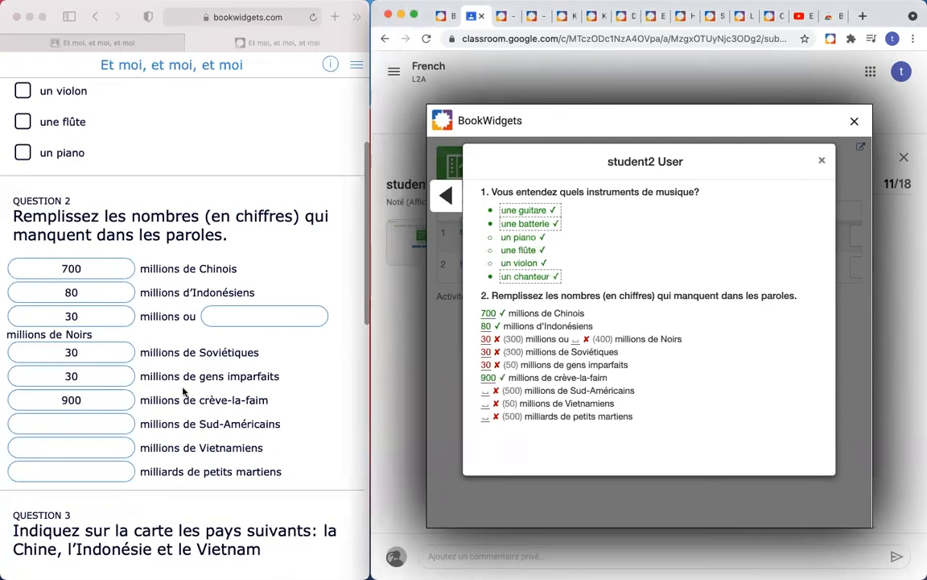
scroll(185, 386, "down", 10)
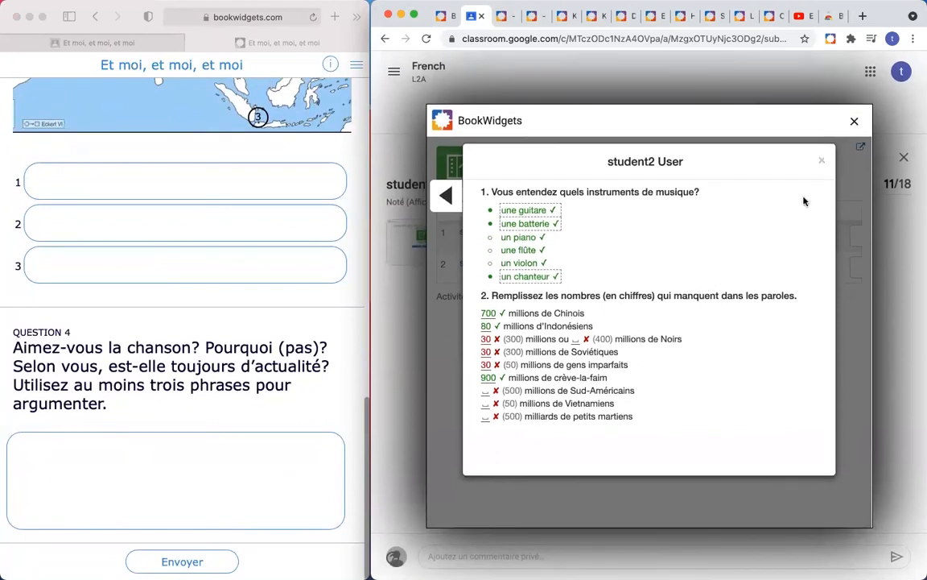
left_click(99, 445)
type("Je n'aimepas la chanson")
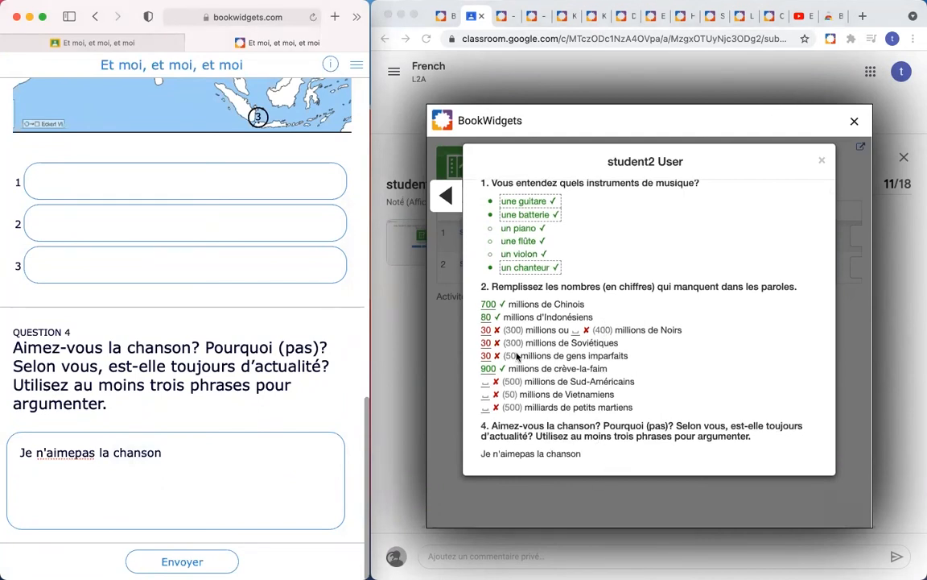
left_click(821, 165)
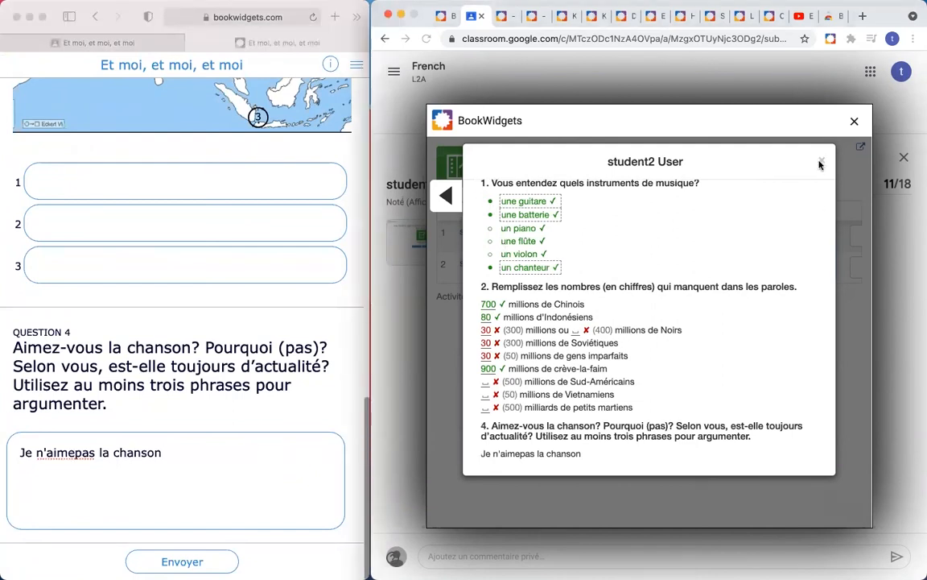
left_click(822, 162)
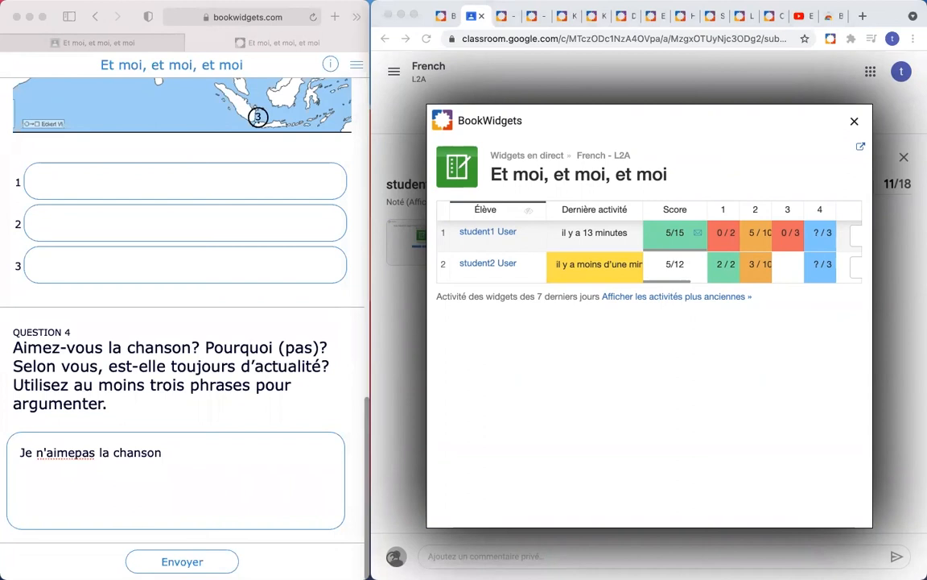
Step: Close the results dialog, maximize the browser, and open Mes widgets, led by 'Et moi, et moi, et moi'
left_click(854, 124)
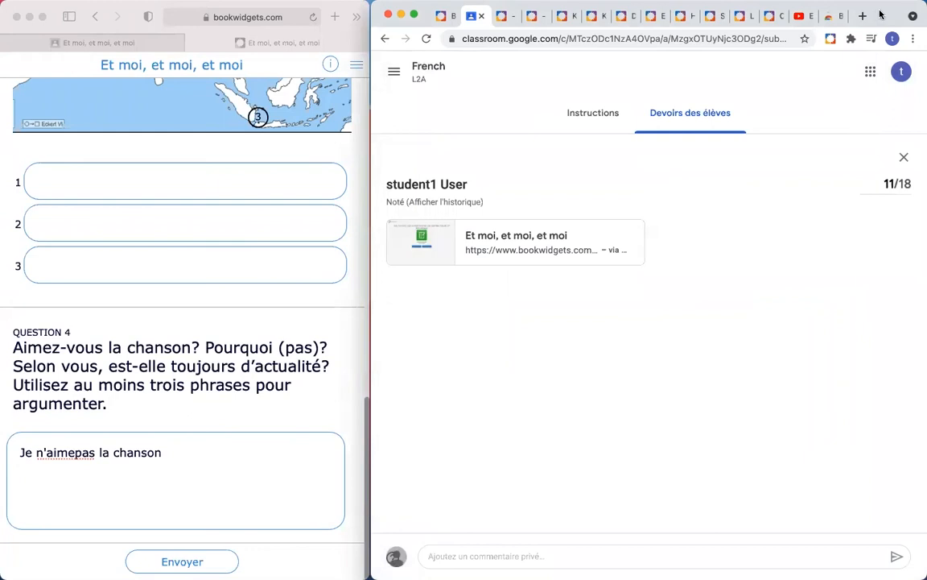
double_click(879, 16)
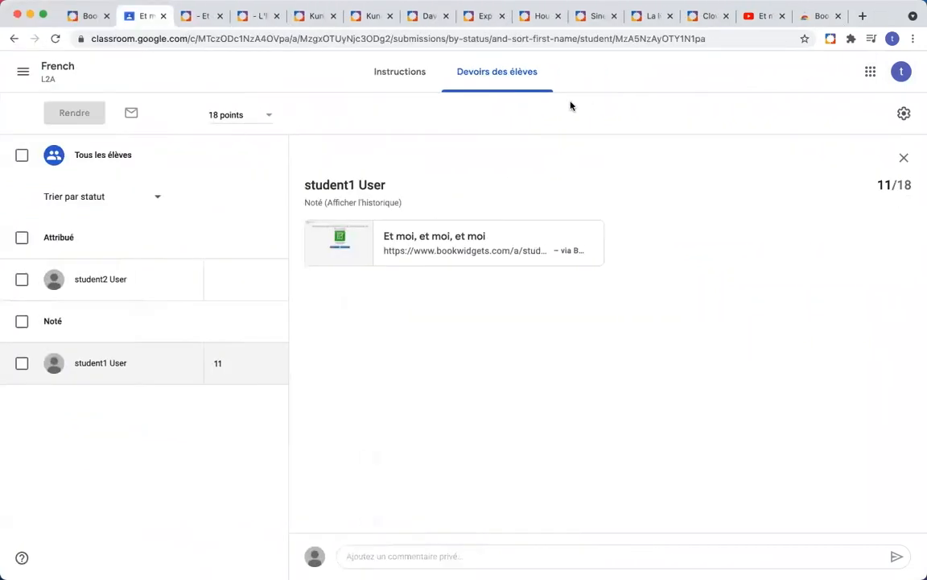
left_click(649, 16)
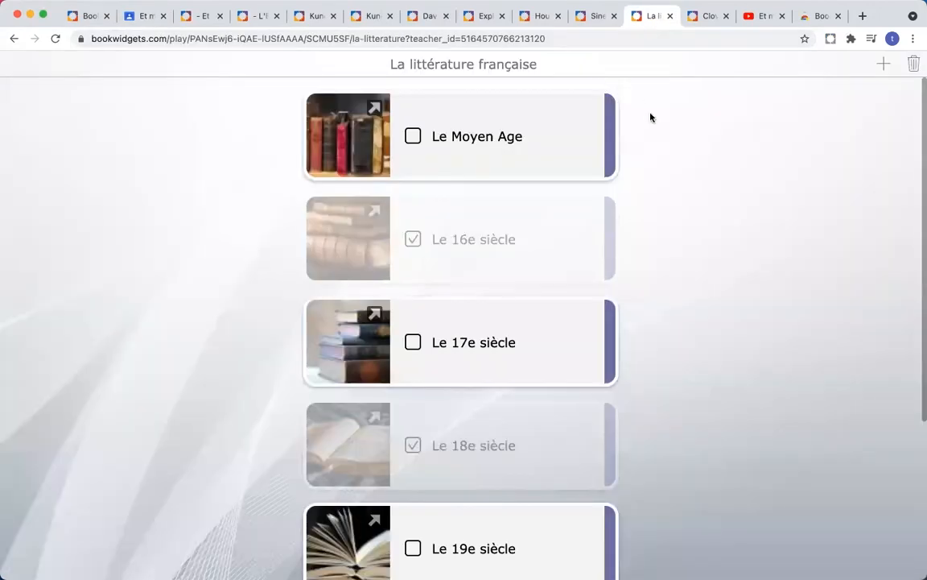
left_click(87, 16)
scroll(536, 162, "up", 20)
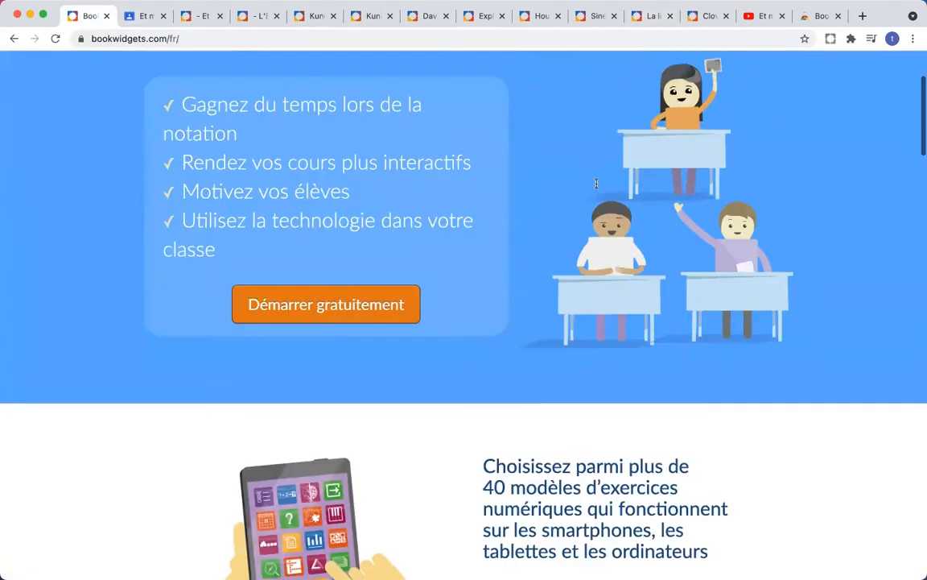
left_click(890, 67)
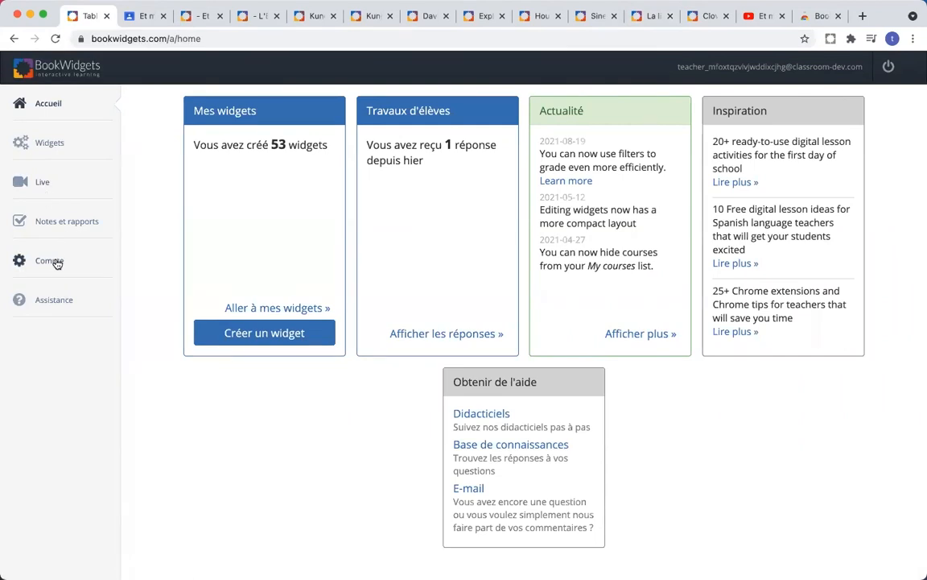
left_click(49, 145)
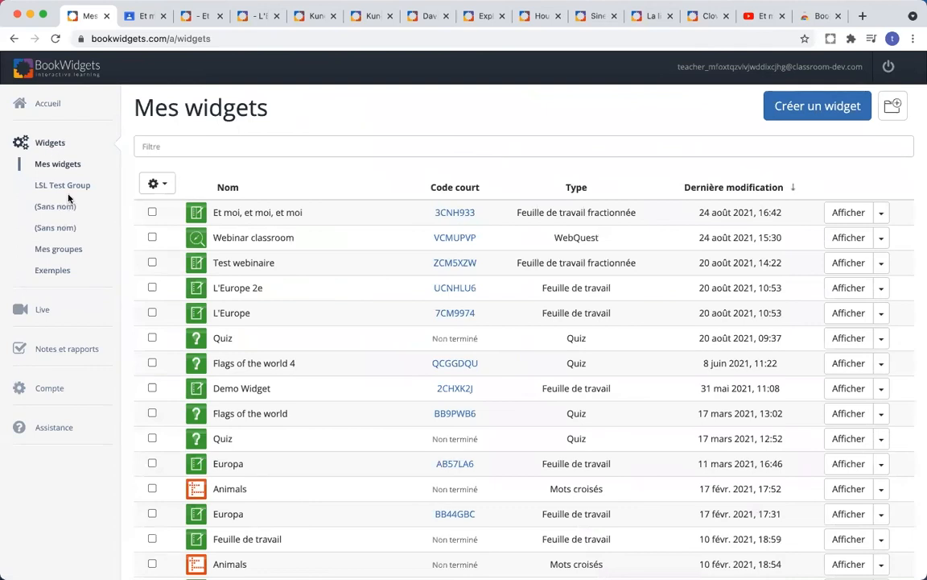
Step: Search the groups for 'so engels', then open SO - Engels and its 02. Skills folder
left_click(68, 251)
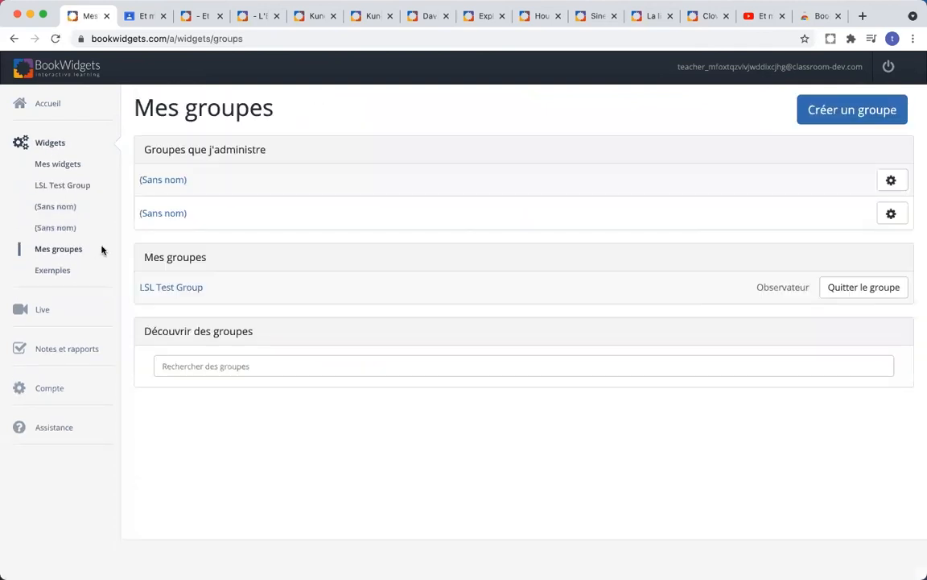
left_click(251, 366)
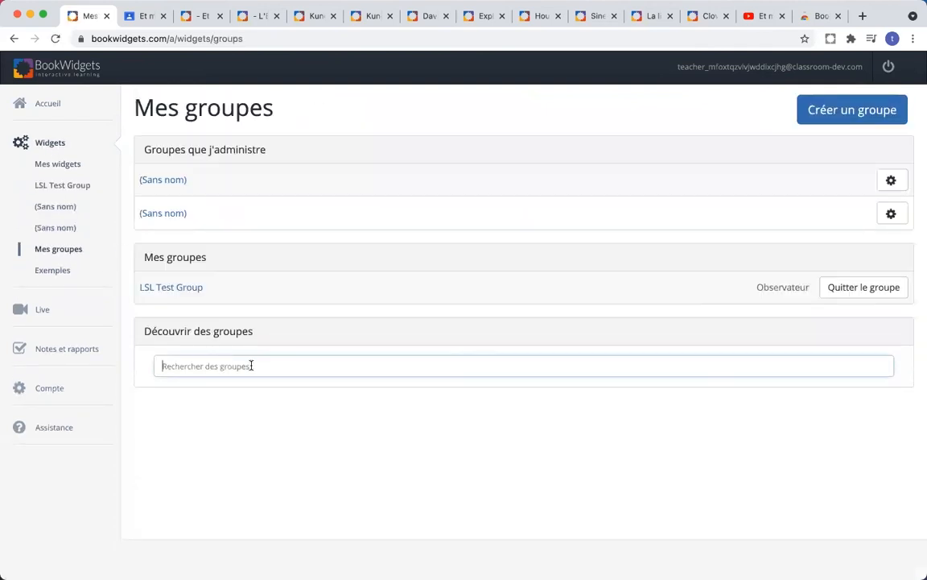
type("english")
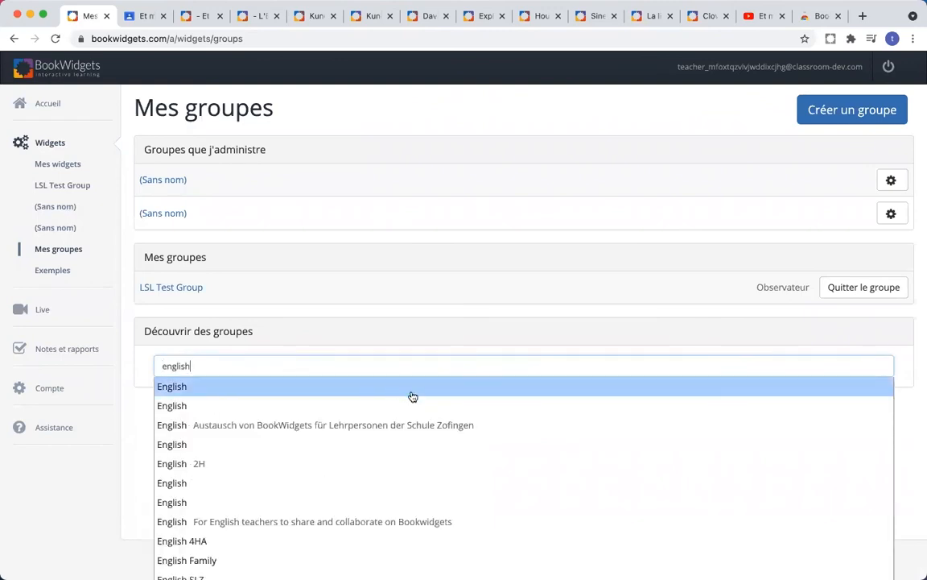
scroll(413, 396, "down", 2)
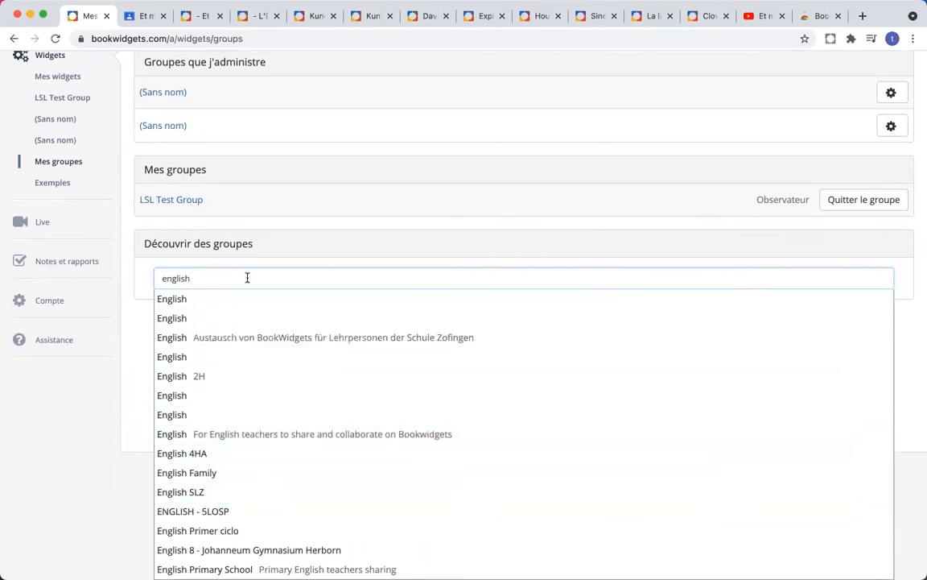
key("BackSpace")
key("BackSpace")
key("BackSpace")
key("BackSpace")
key("BackSpace")
key("BackSpace")
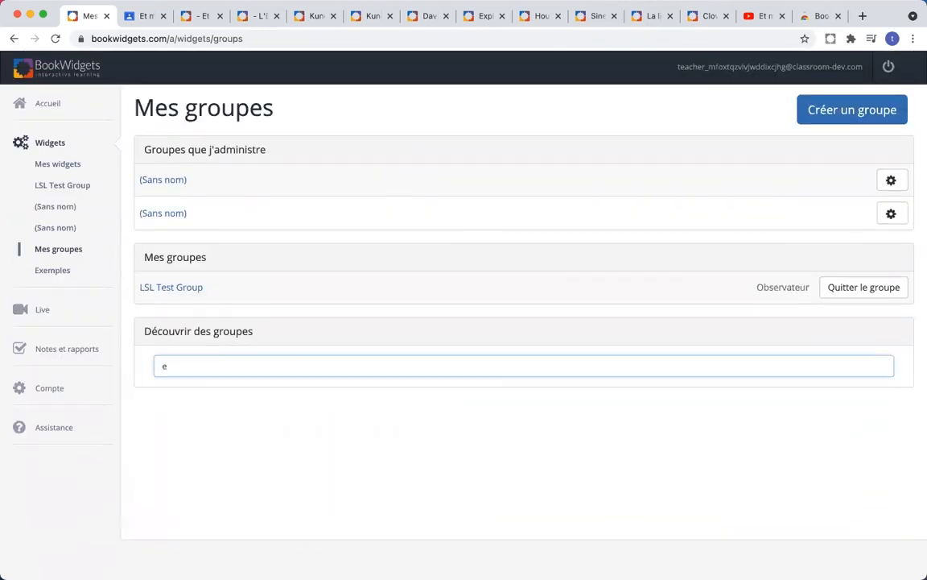
key("BackSpace")
type("so")
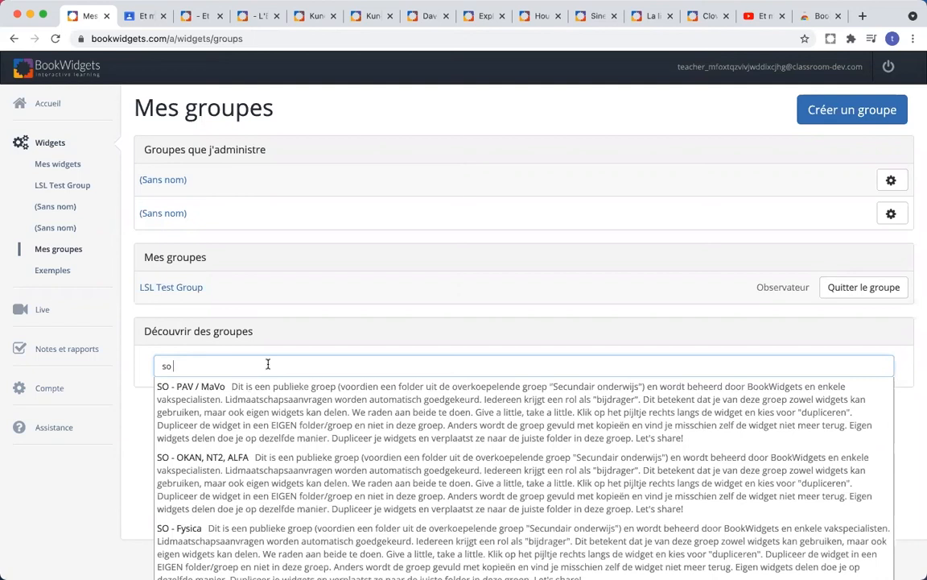
type("engels")
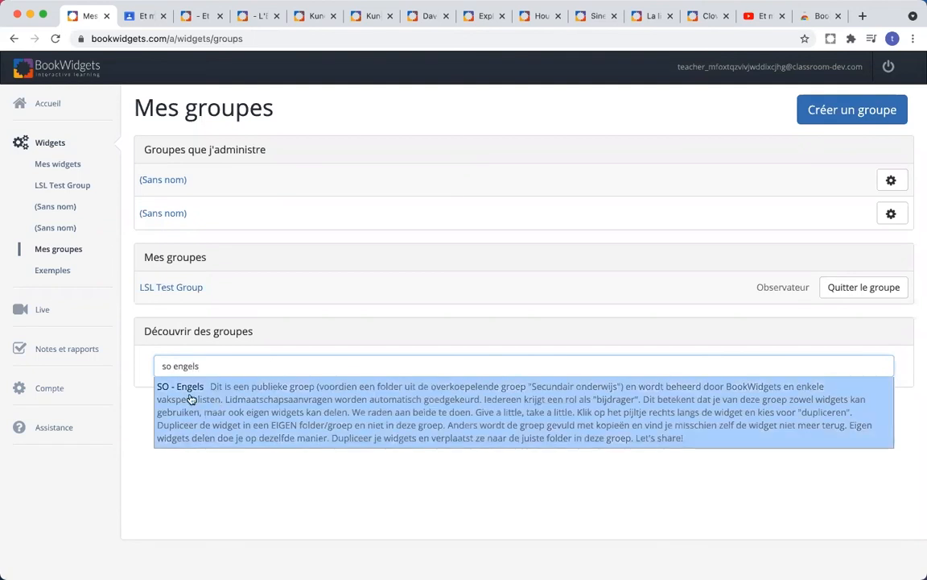
left_click(414, 410)
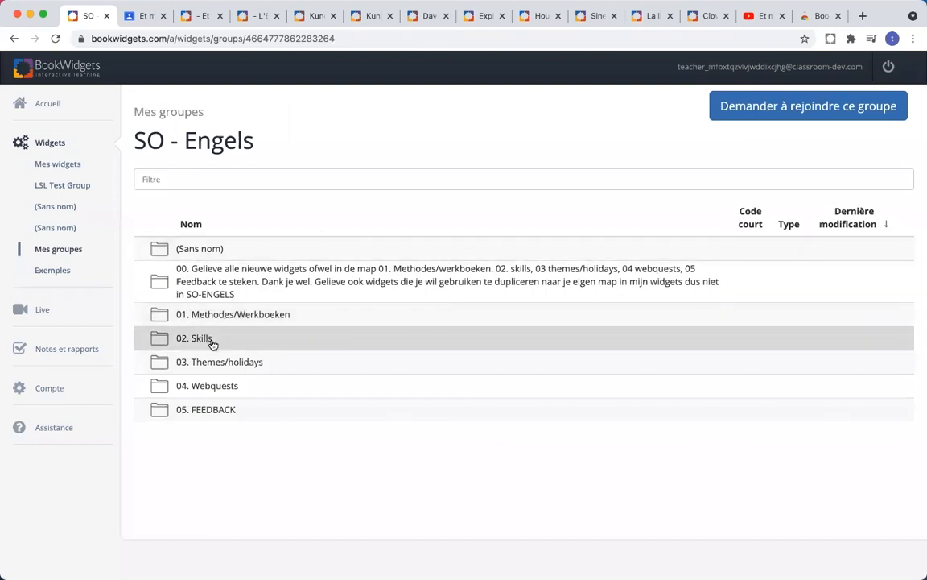
left_click(212, 345)
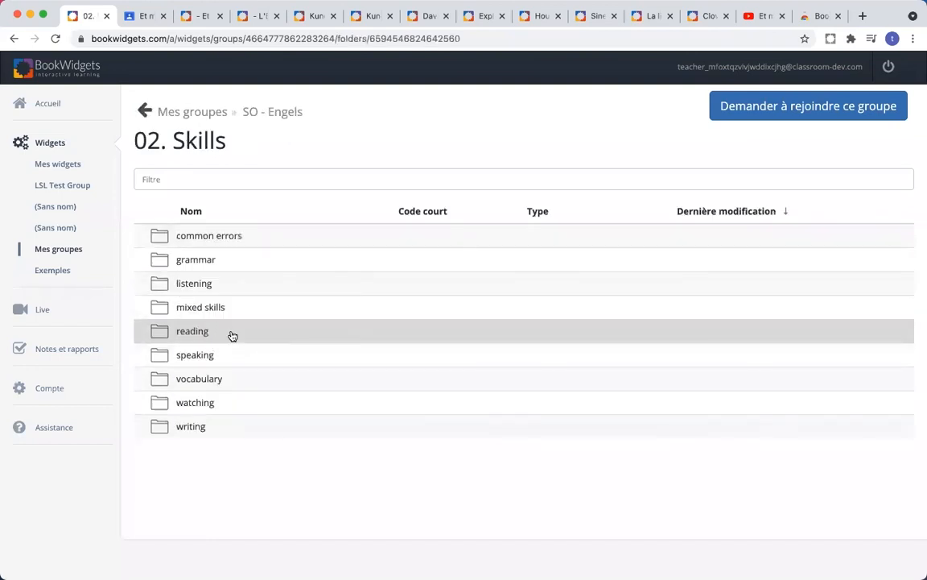
Step: Preview 'Listening - The Life of Shakespeare' in the listening folder, then go back to the SO - Engels top level
left_click(229, 285)
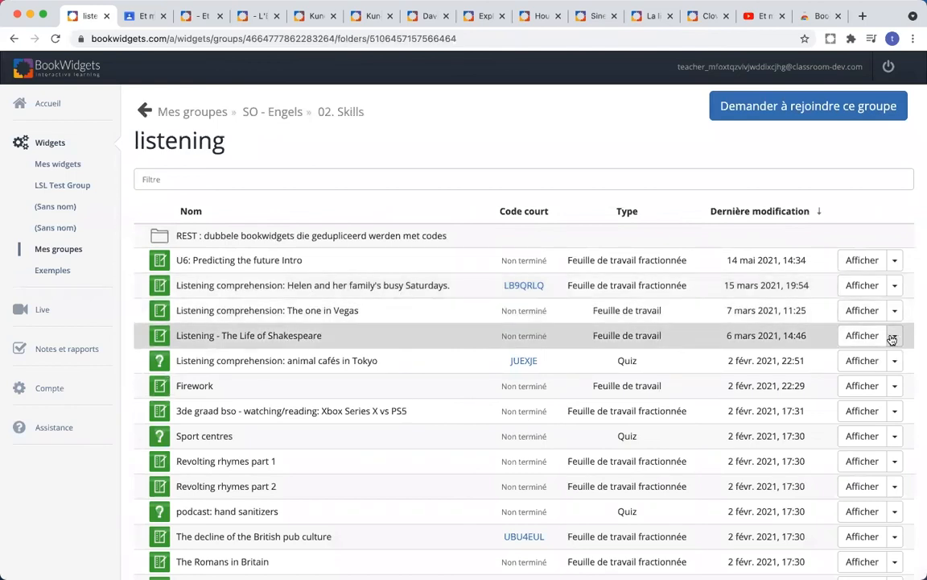
left_click(862, 336)
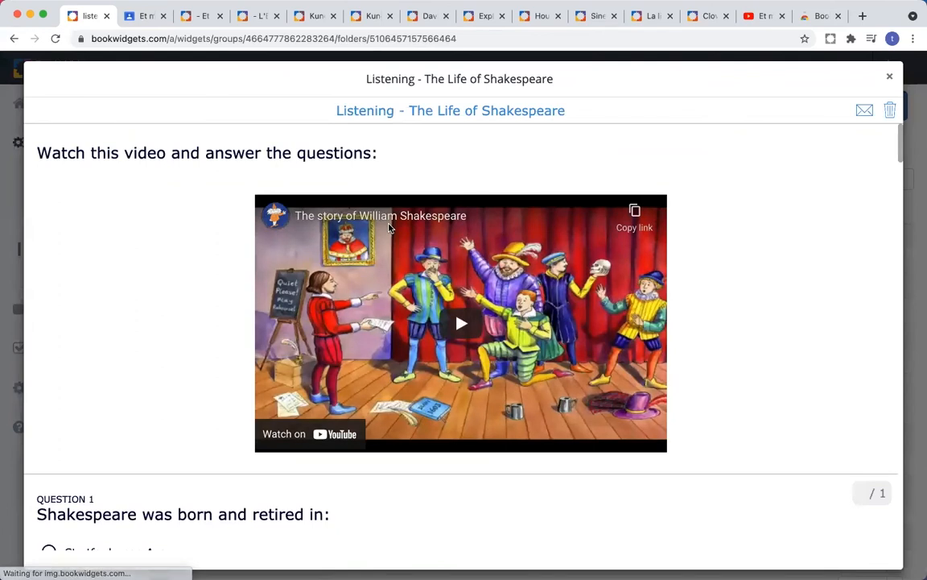
scroll(388, 228, "down", 10)
scroll(389, 228, "down", 10)
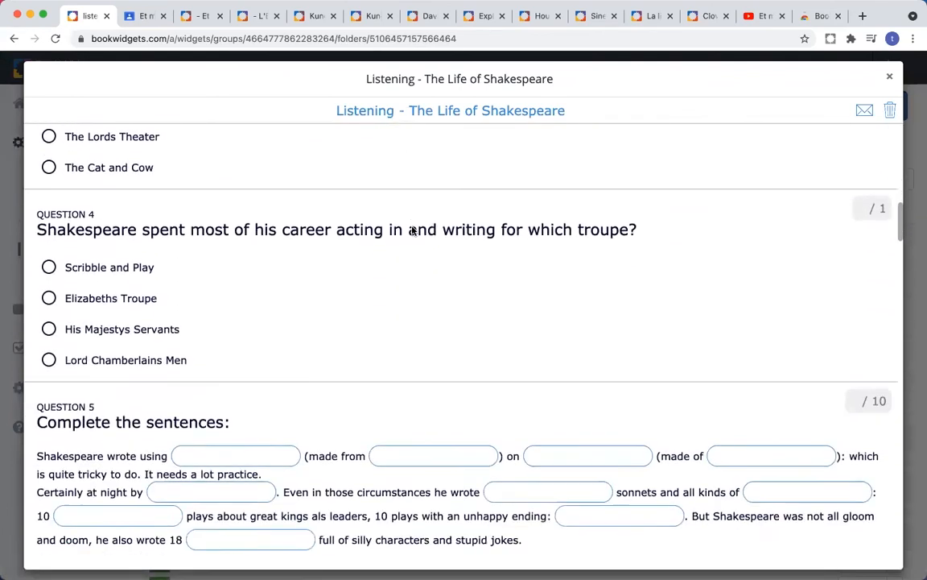
key("Escape")
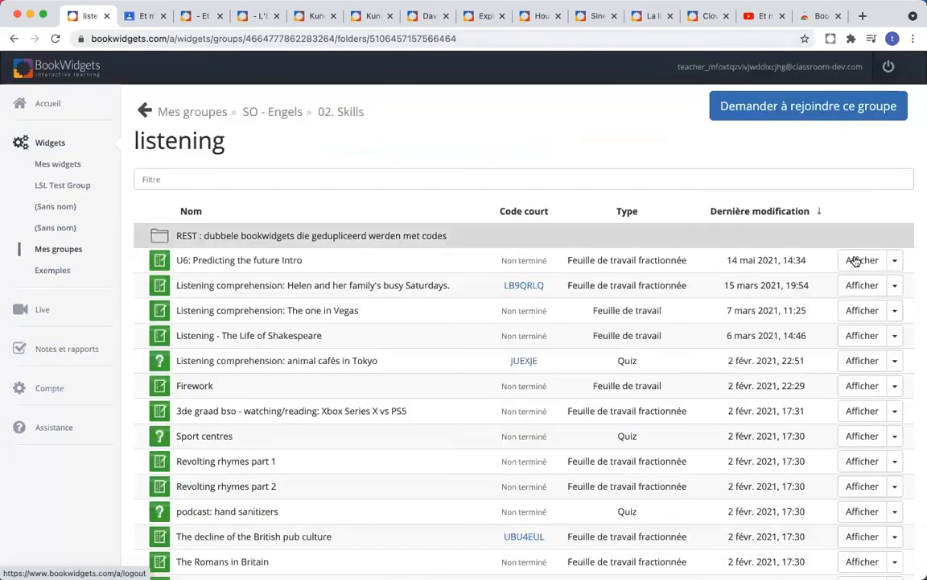
left_click(895, 336)
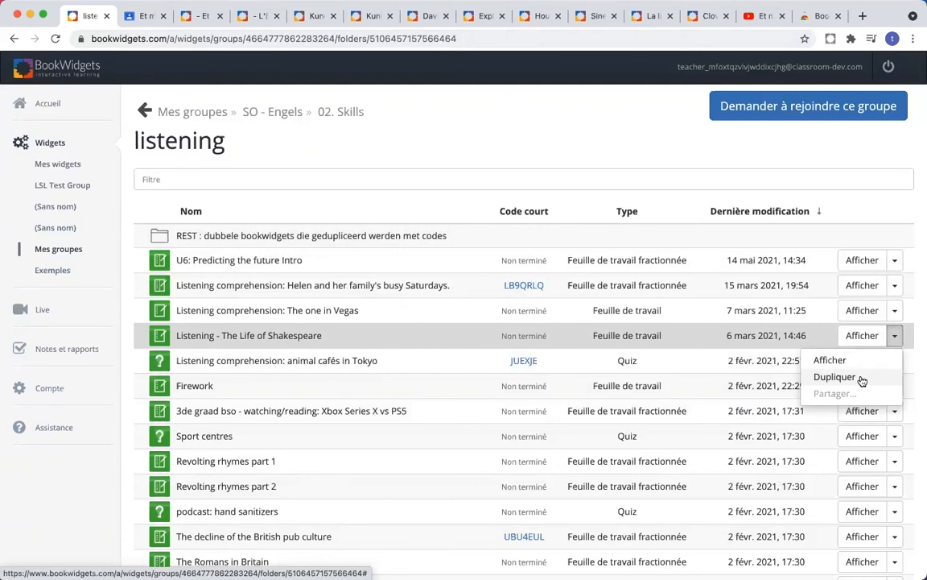
left_click(143, 109)
left_click(142, 108)
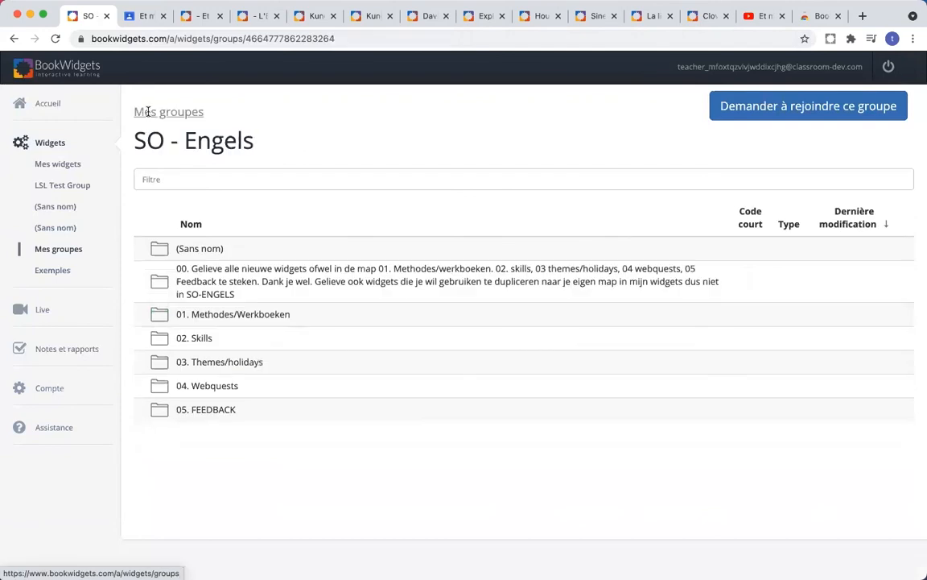
Step: Search Mes groupes for 'so frans' and open the SO - Frans group
left_click(172, 177)
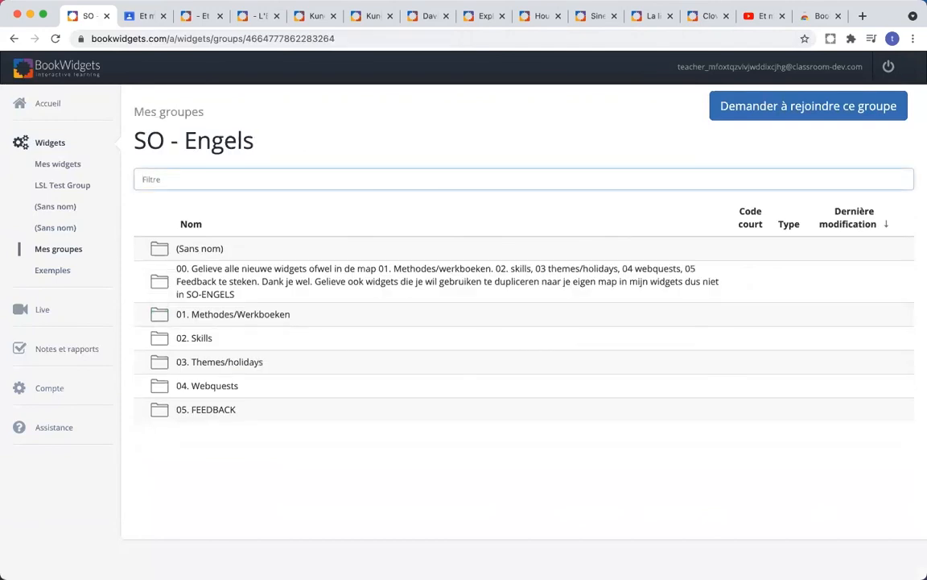
type("so frans")
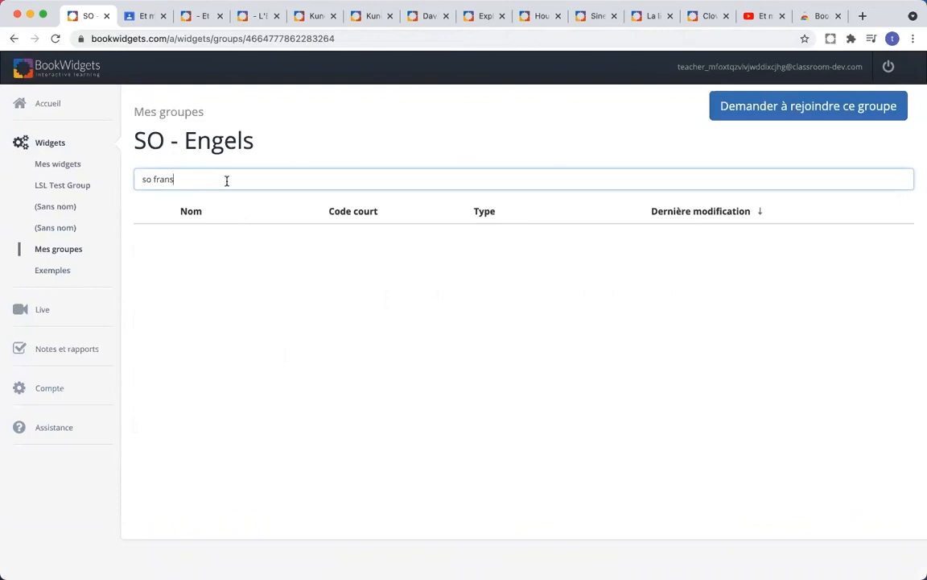
left_click(56, 251)
left_click(257, 363)
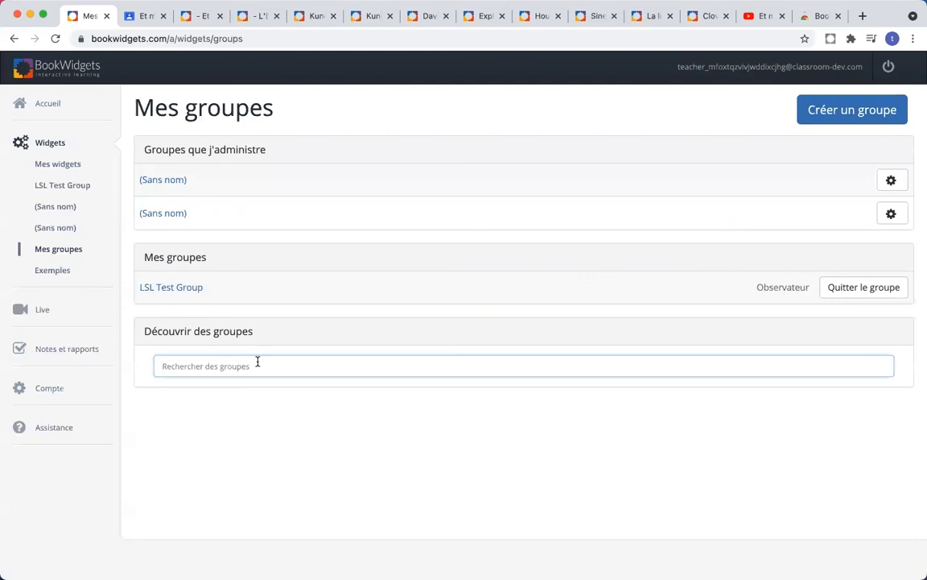
type("so frans")
left_click(269, 409)
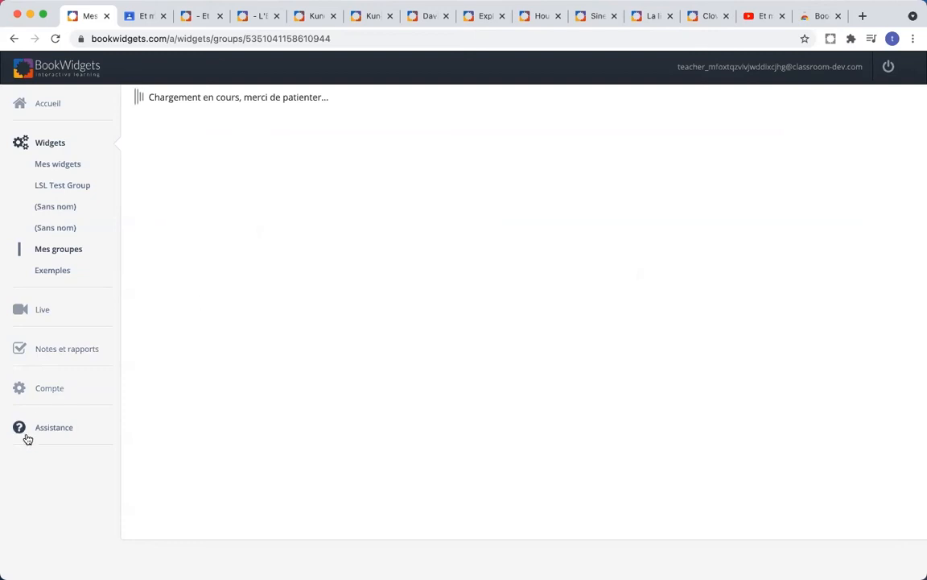
Step: Go into 3de graad › Littérature française › Histoire de la littérature française - Planner and preview Planificateur
scroll(325, 331, "down", 2)
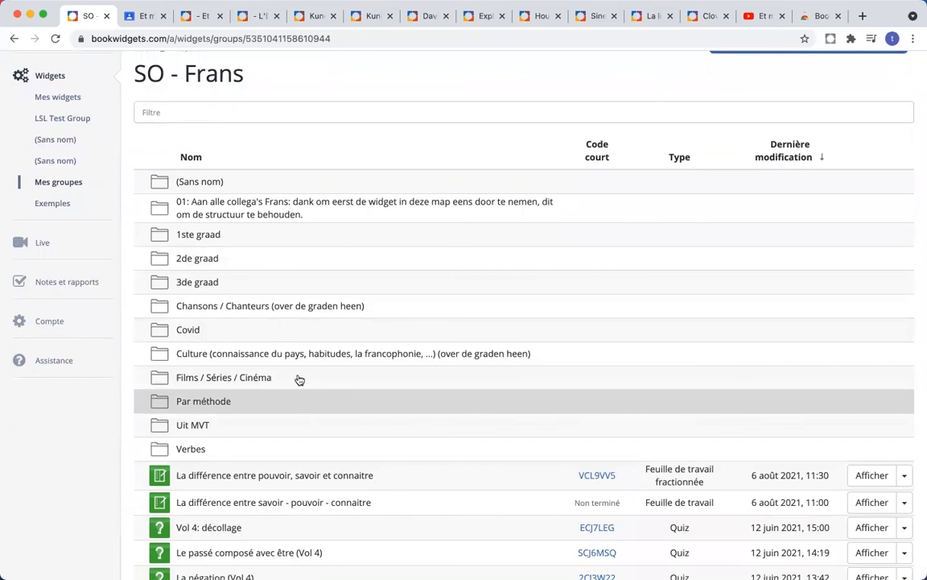
scroll(308, 222, "down", 3)
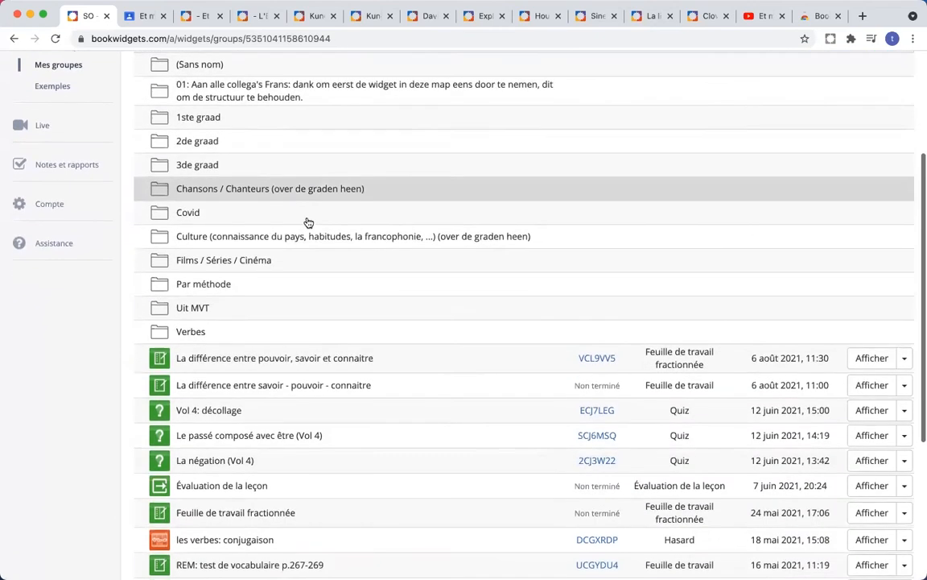
scroll(307, 221, "down", 2)
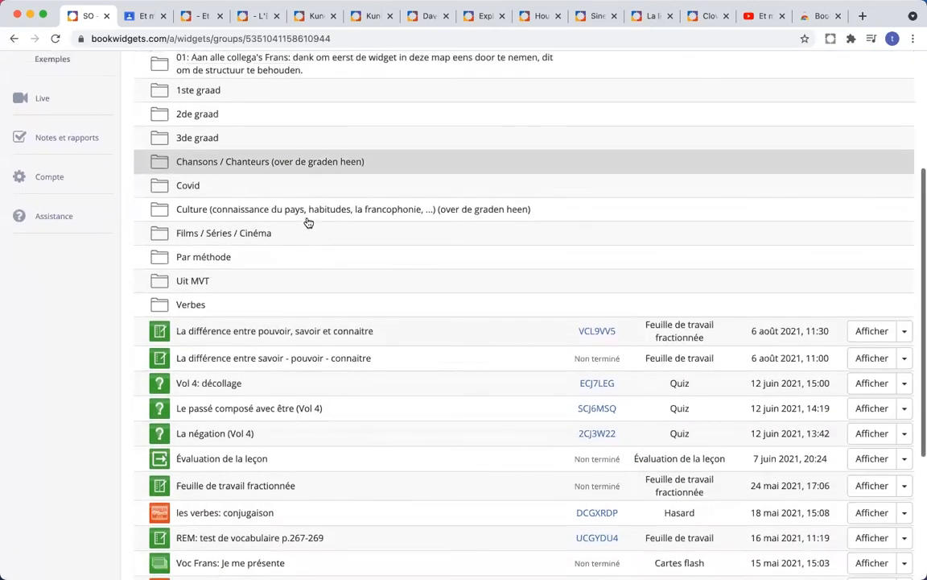
scroll(308, 221, "up", 2)
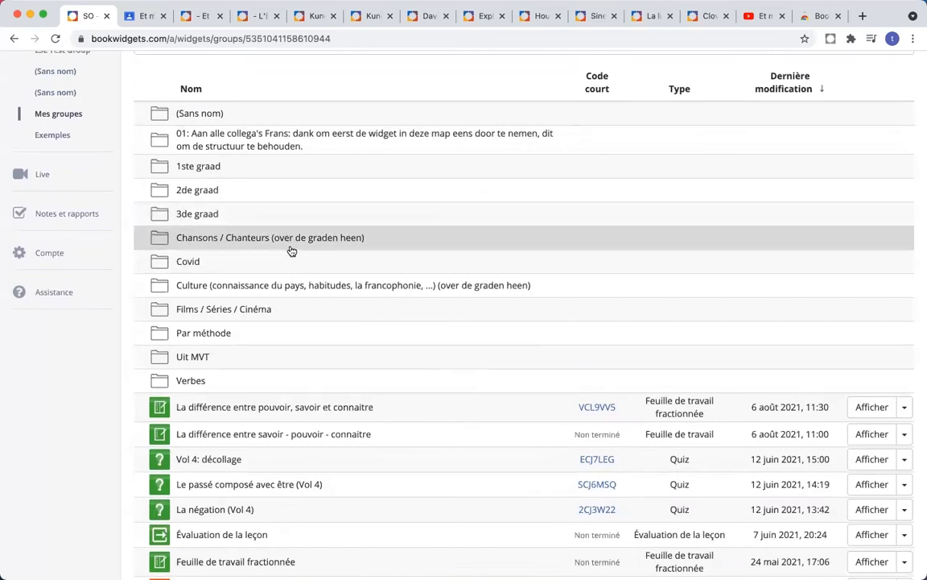
left_click(288, 215)
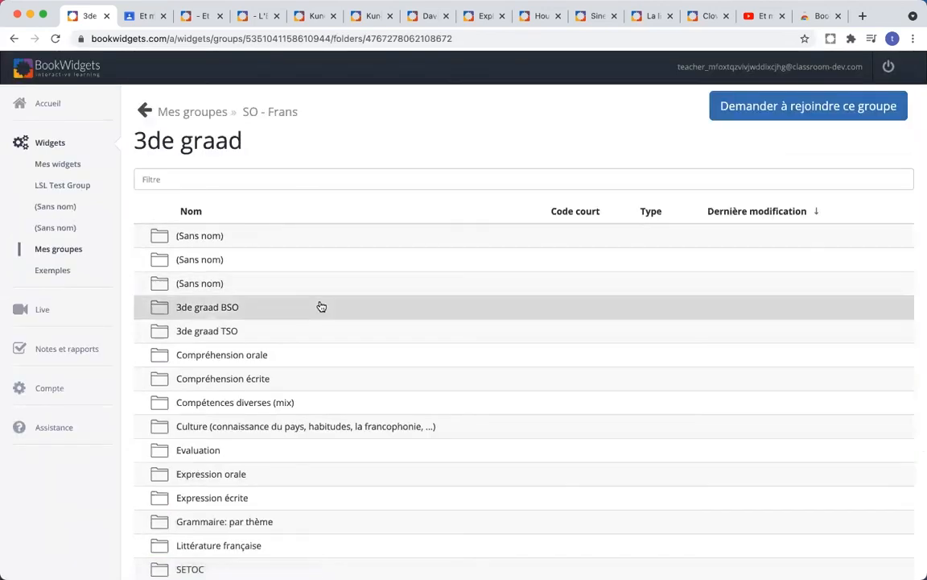
scroll(320, 306, "down", 3)
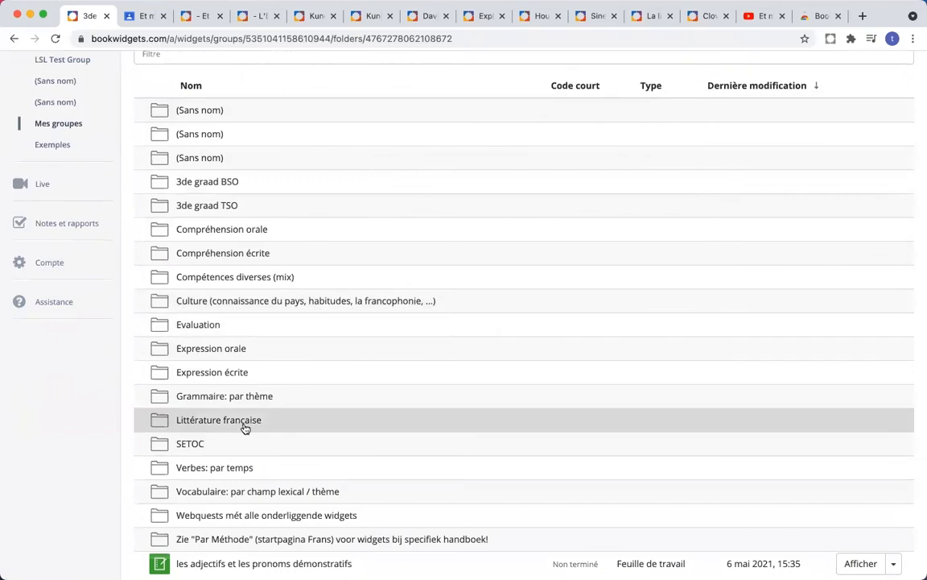
left_click(241, 423)
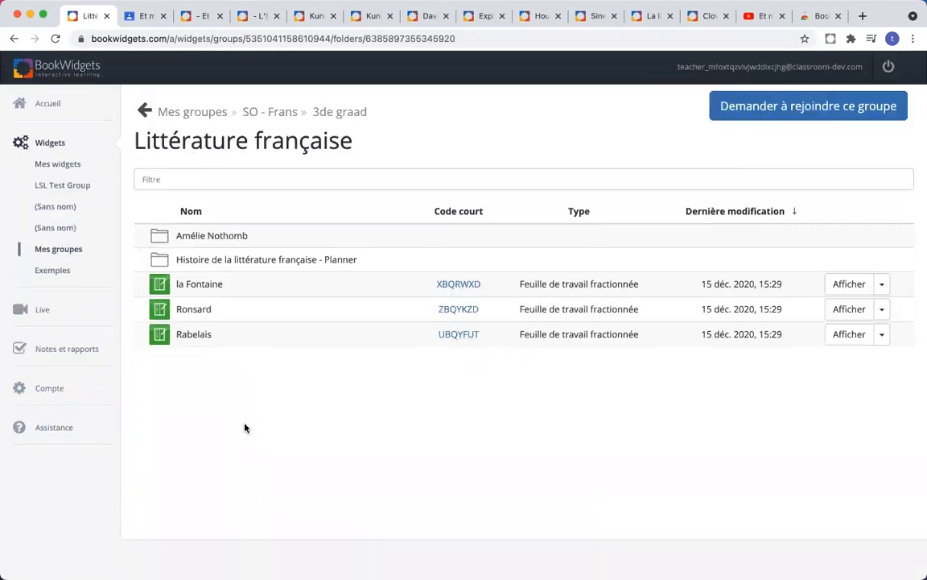
left_click(251, 266)
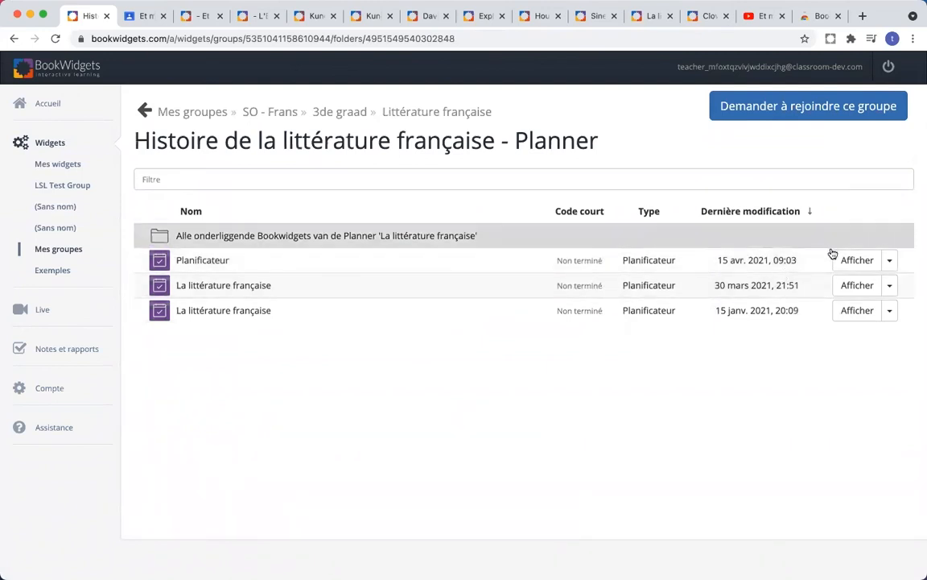
left_click(860, 260)
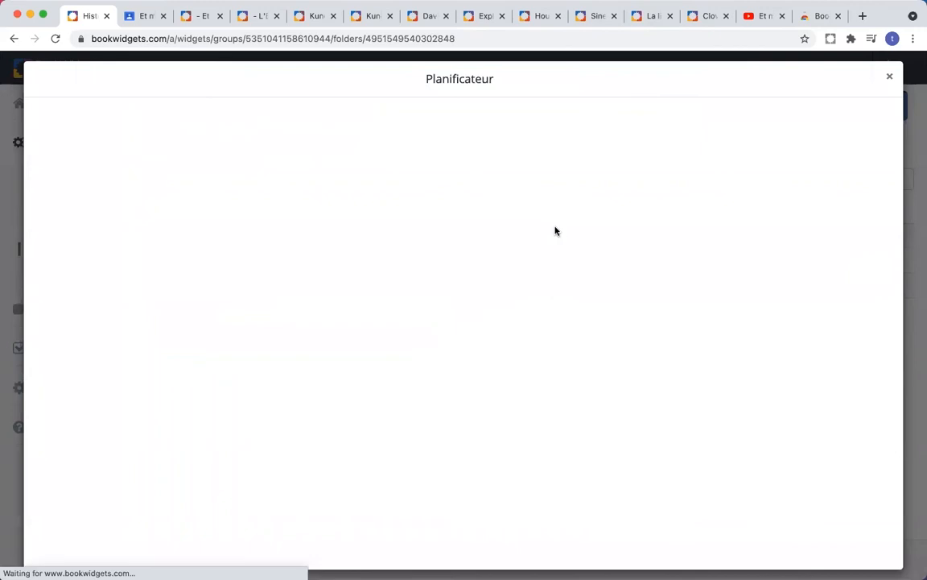
Step: Close the Planificateur preview, preview La littérature française, then close that preview too
left_click(889, 76)
left_click(799, 283)
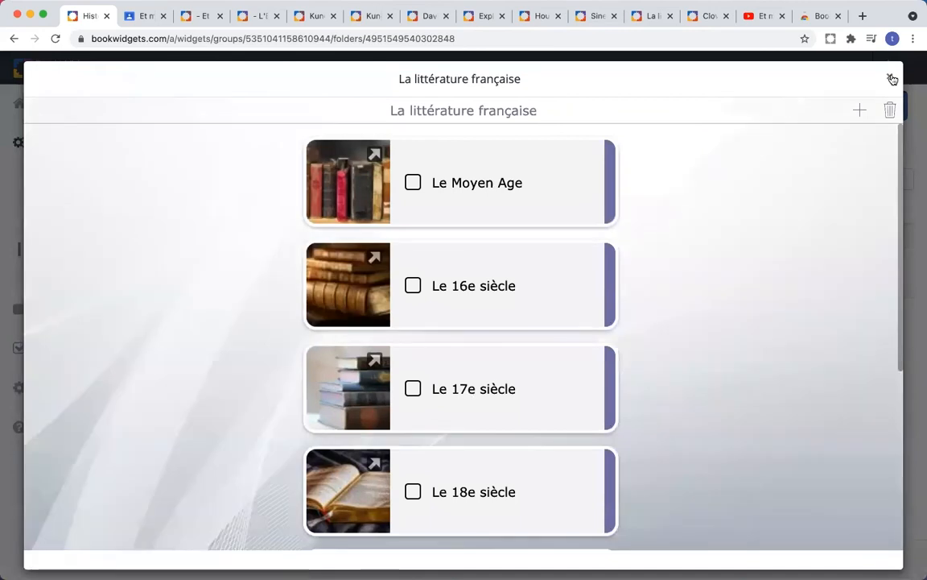
left_click(892, 79)
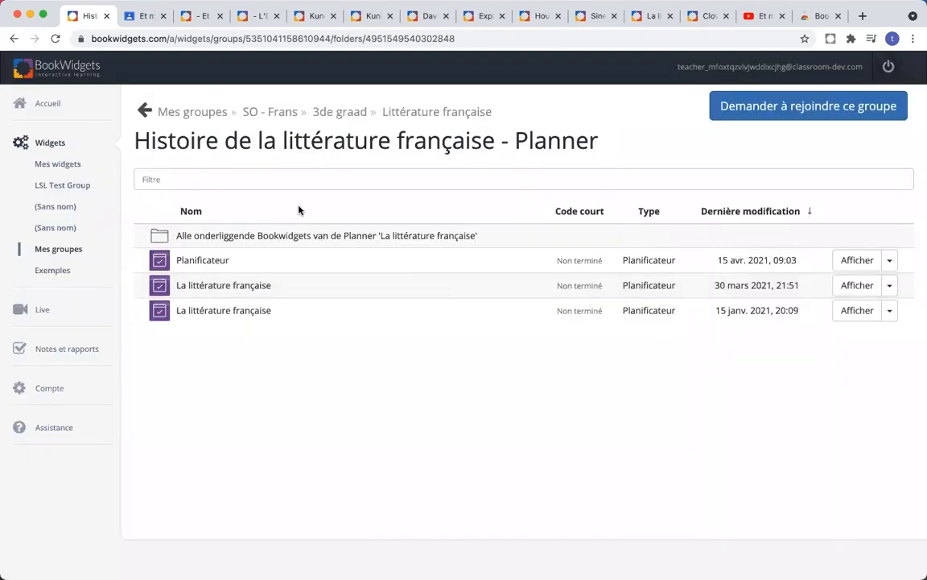
left_click(240, 40)
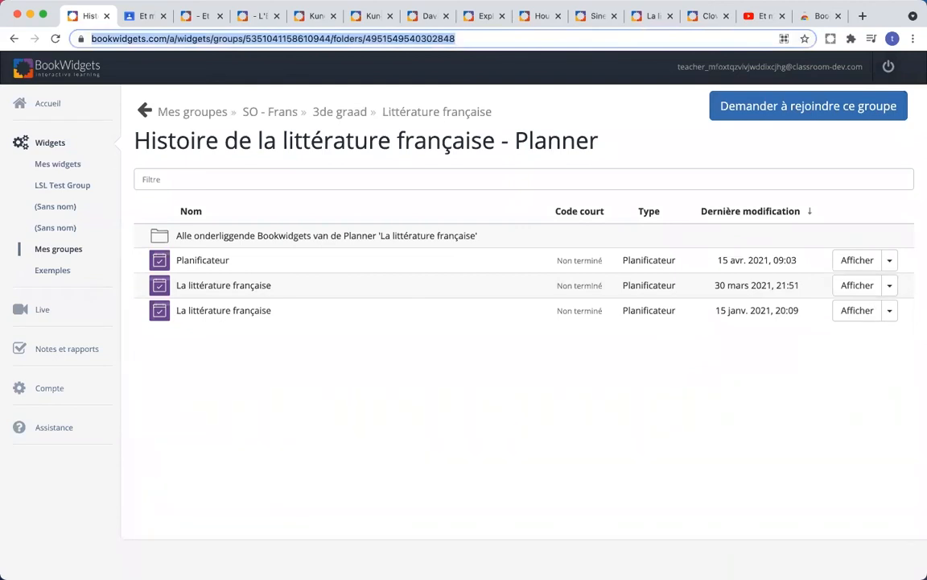
left_click(340, 344)
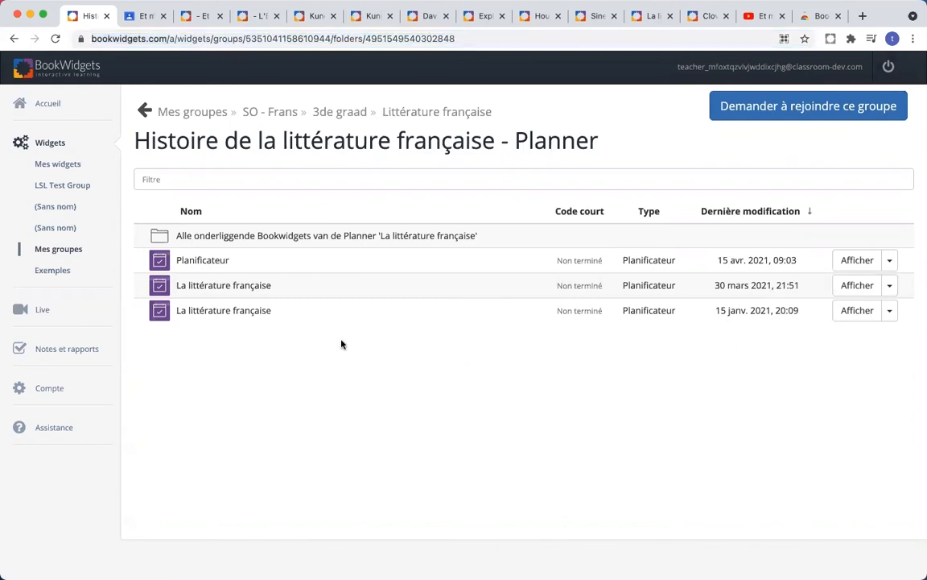
Step: Open Base de connaissances from Assistance, then return to the first tab and open Contactez-nous
left_click(54, 427)
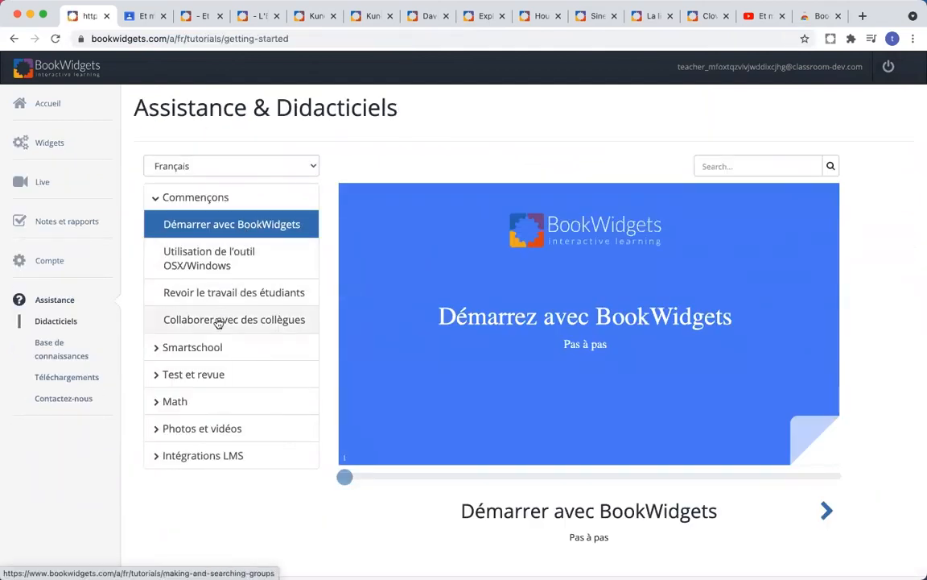
left_click(63, 351)
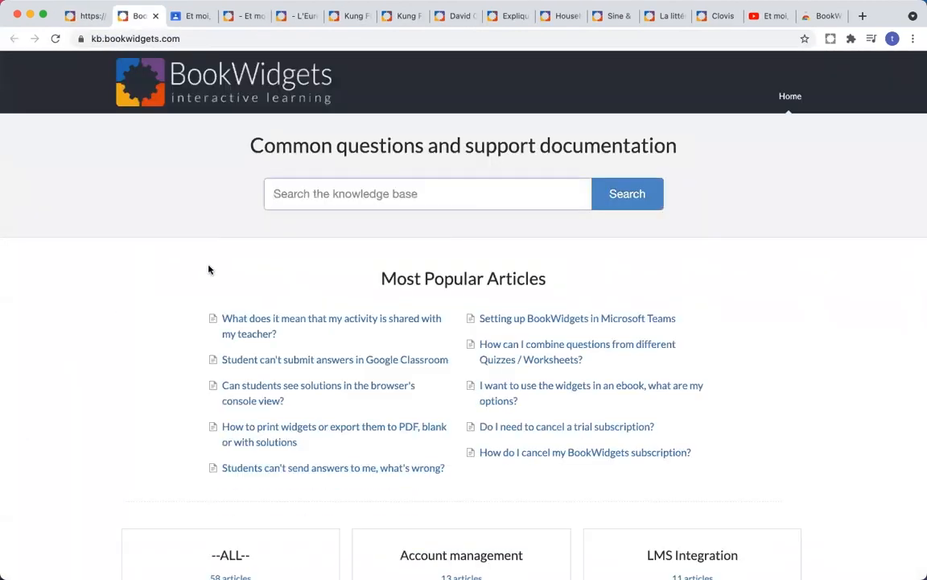
scroll(206, 267, "down", 2)
left_click(83, 17)
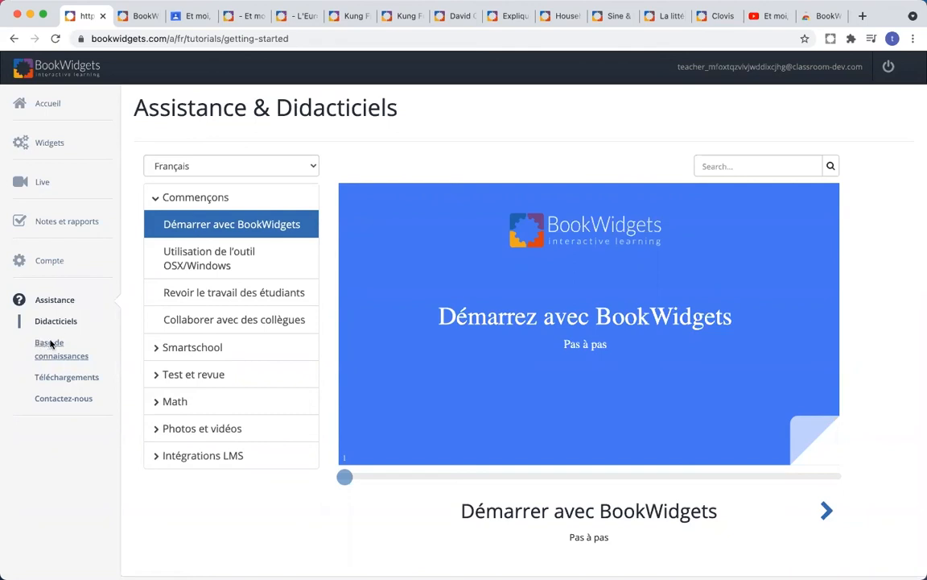
left_click(59, 400)
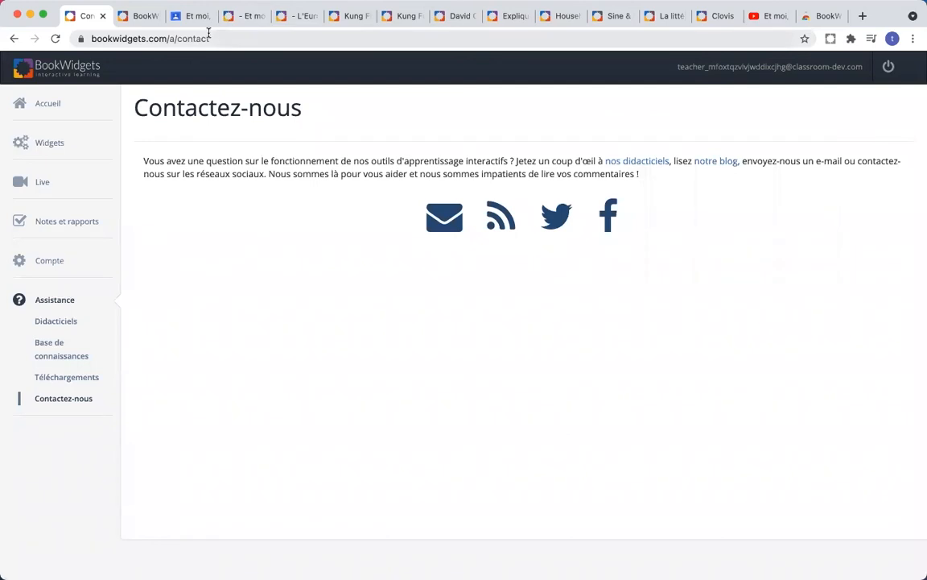
Step: Remove 'a/contact' from the address to load the bookwidgets.com homepage
left_click_drag(211, 38, 170, 39)
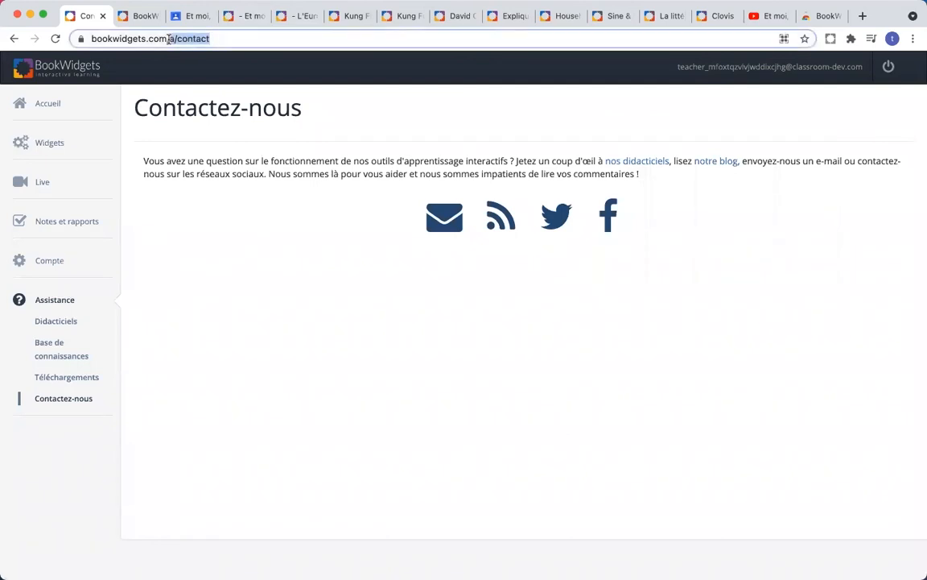
key("BackSpace")
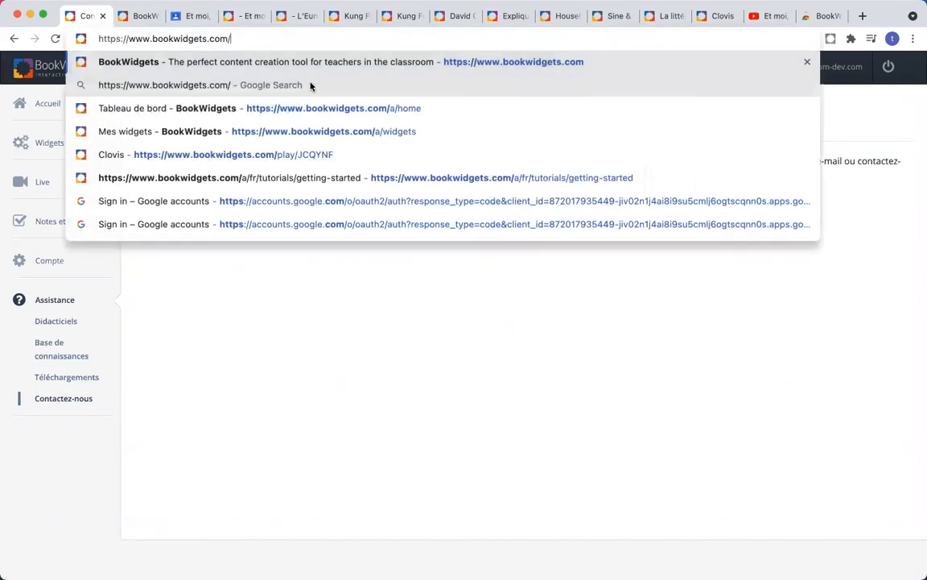
key("Return")
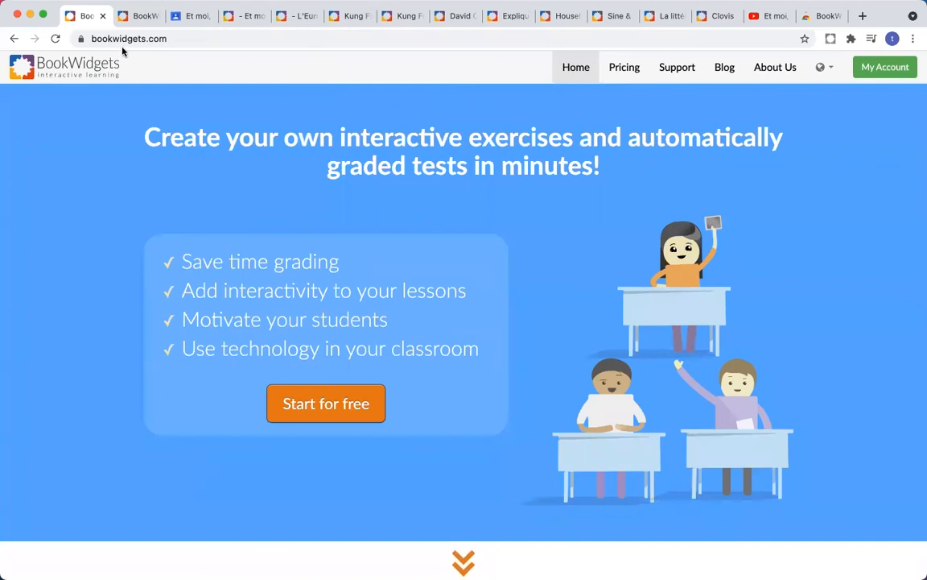
scroll(374, 184, "down", 1)
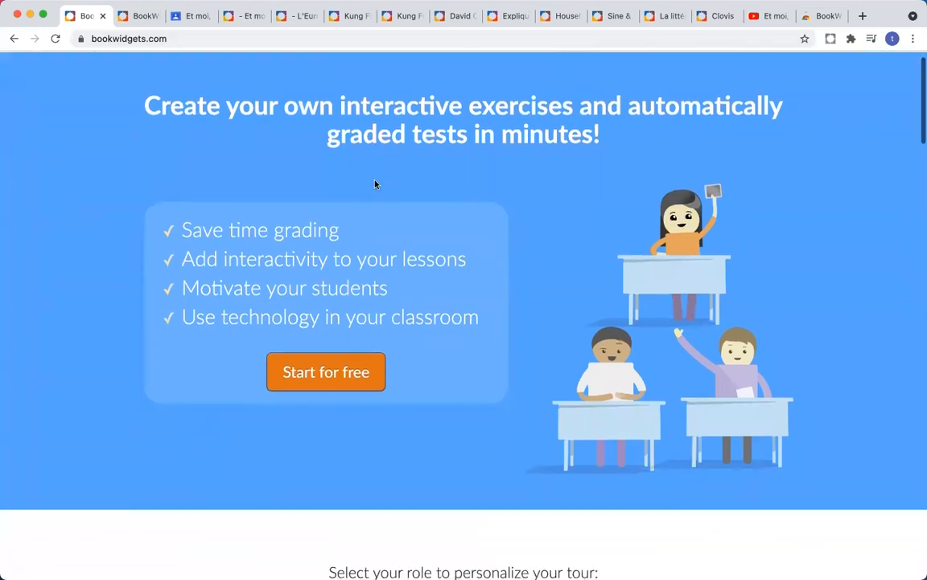
scroll(360, 210, "up", 1)
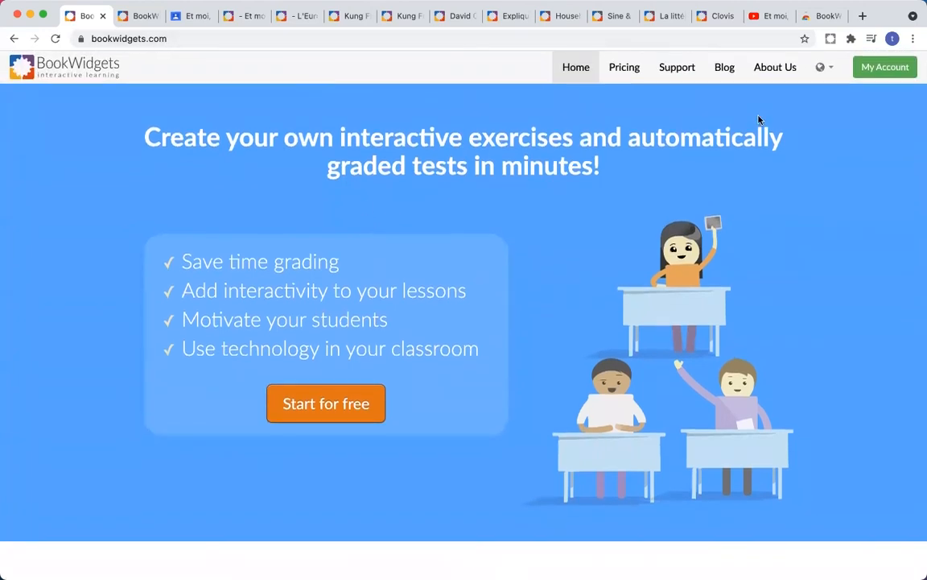
Step: Switch the homepage language to Français
left_click(825, 70)
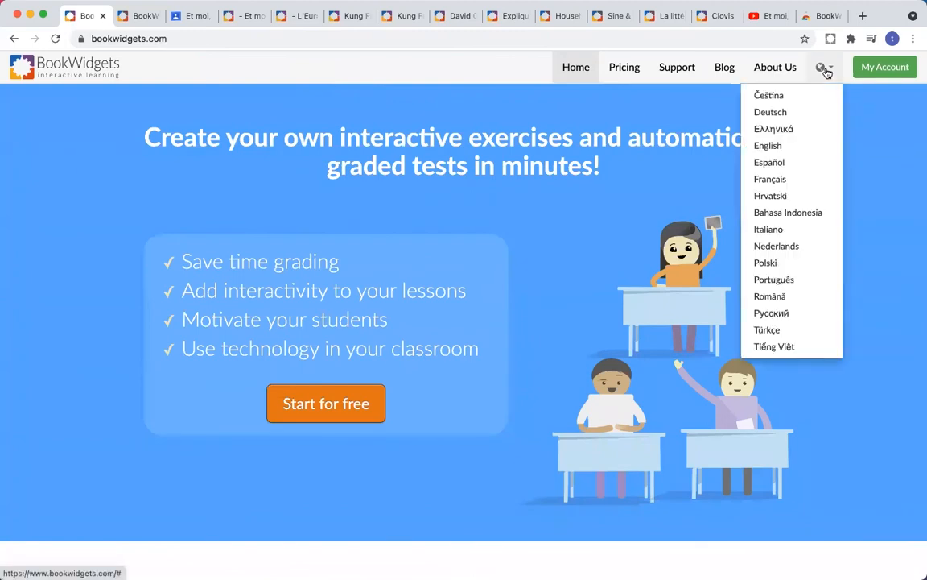
left_click(803, 184)
scroll(401, 190, "down", 1)
scroll(401, 189, "up", 1)
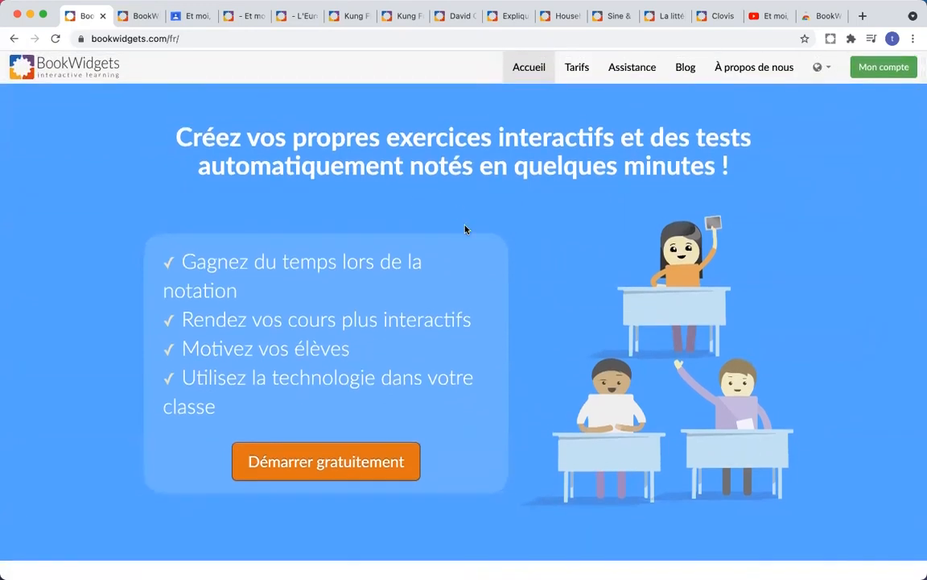